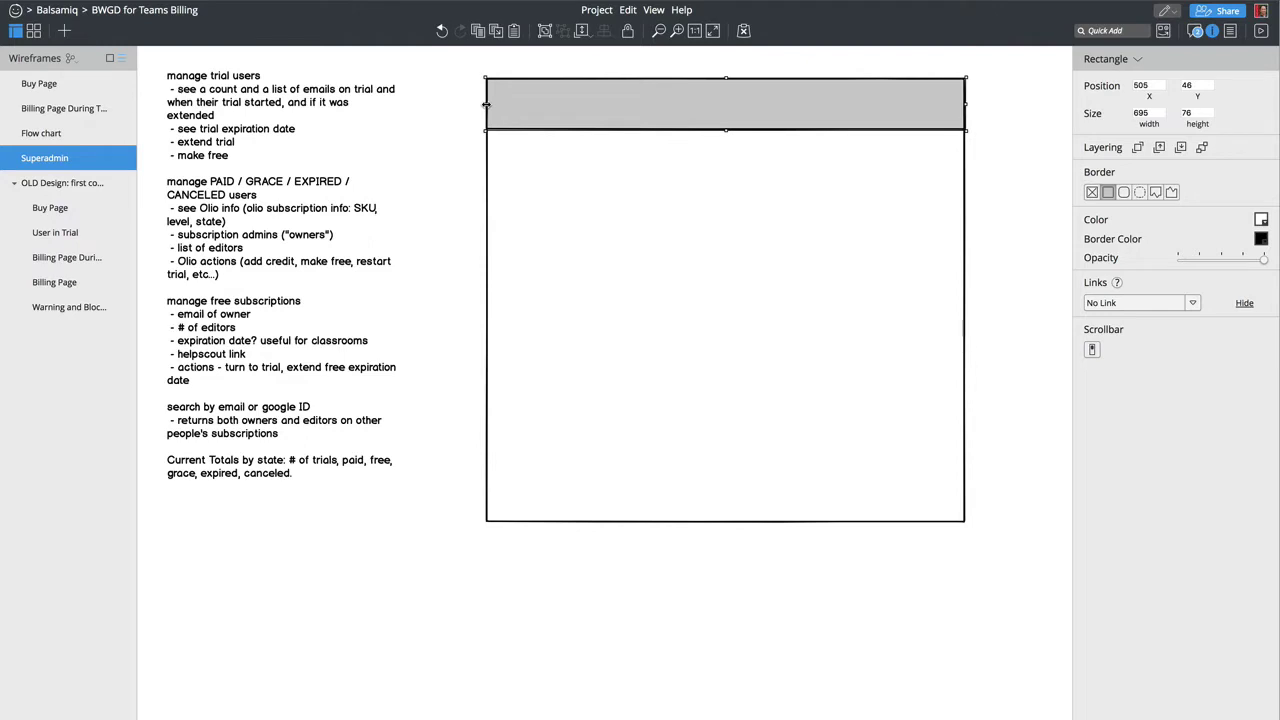
Step: Shrink the grey header bar from 76 to 46 high, leaving it 695 × 46
click(460, 130)
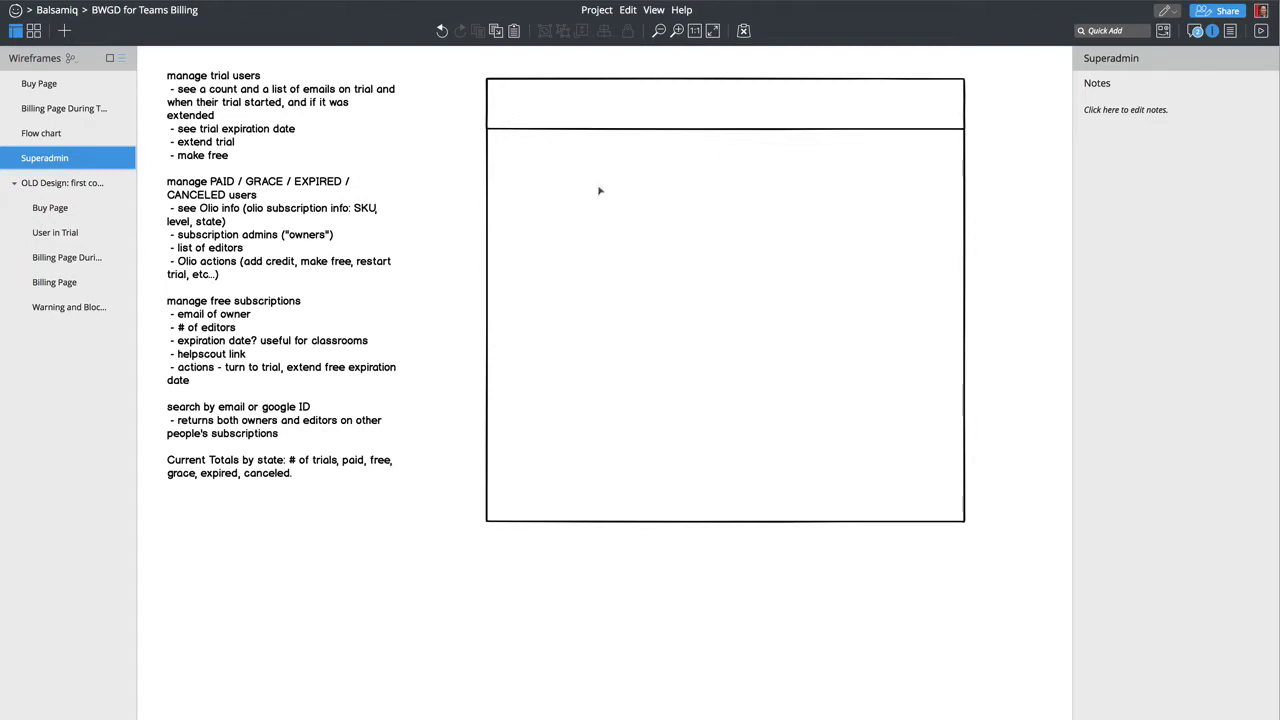
click(638, 129)
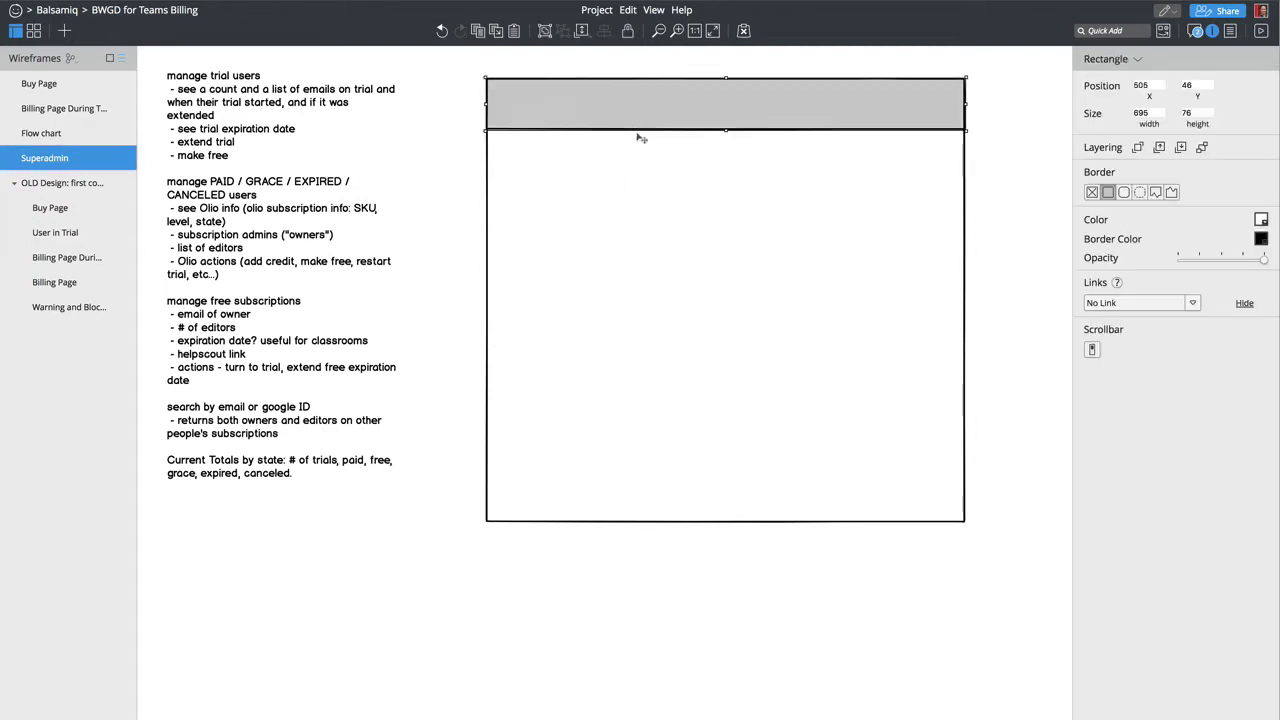
drag(727, 129, 725, 108)
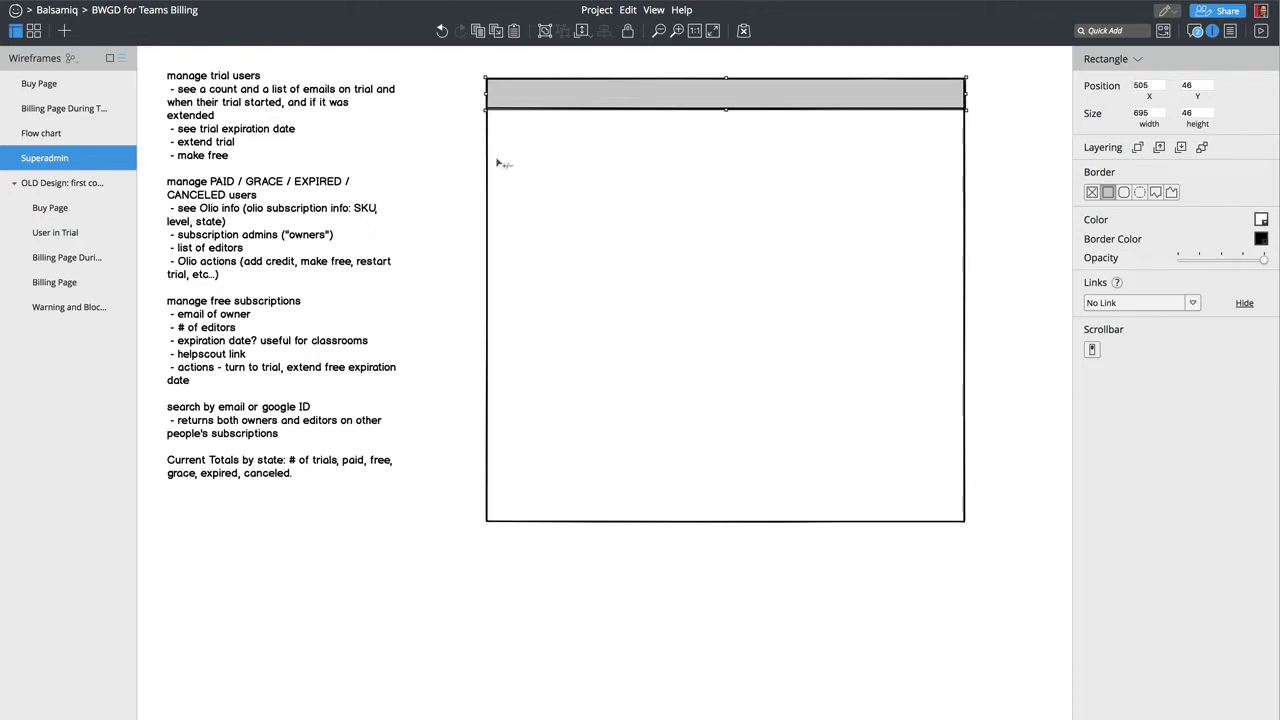
key(slash)
Step: Insert the Smile Outlined icon and place it at the header's left end
text(i)
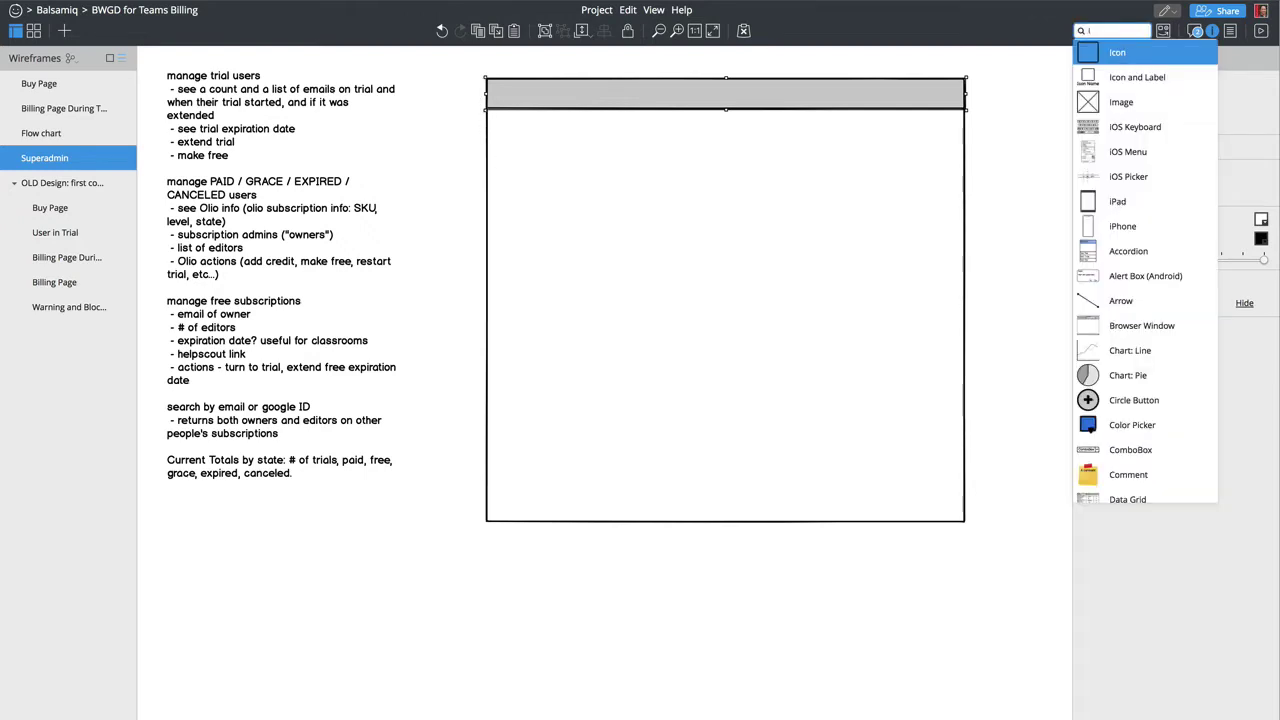
text(o ac)
key(BackSpace)
key(BackSpace)
text(goog)
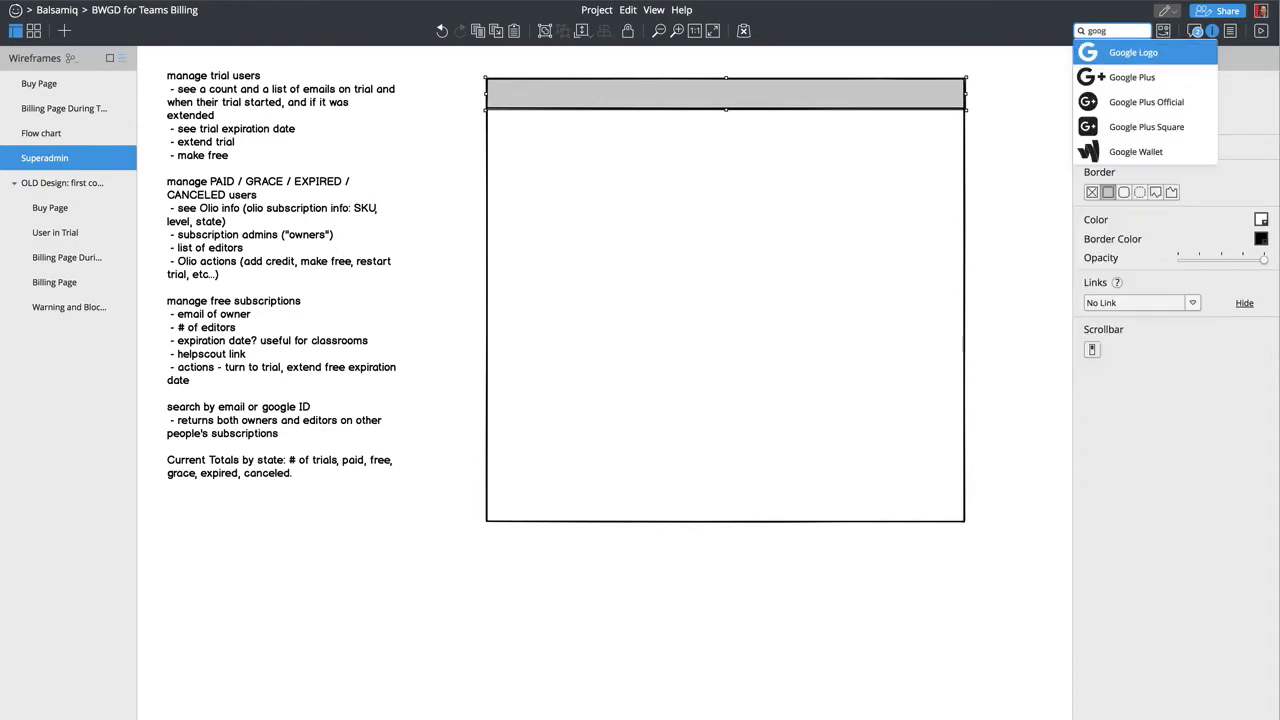
key(BackSpace)
key(BackSpace)
key(BackSpace)
key(BackSpace)
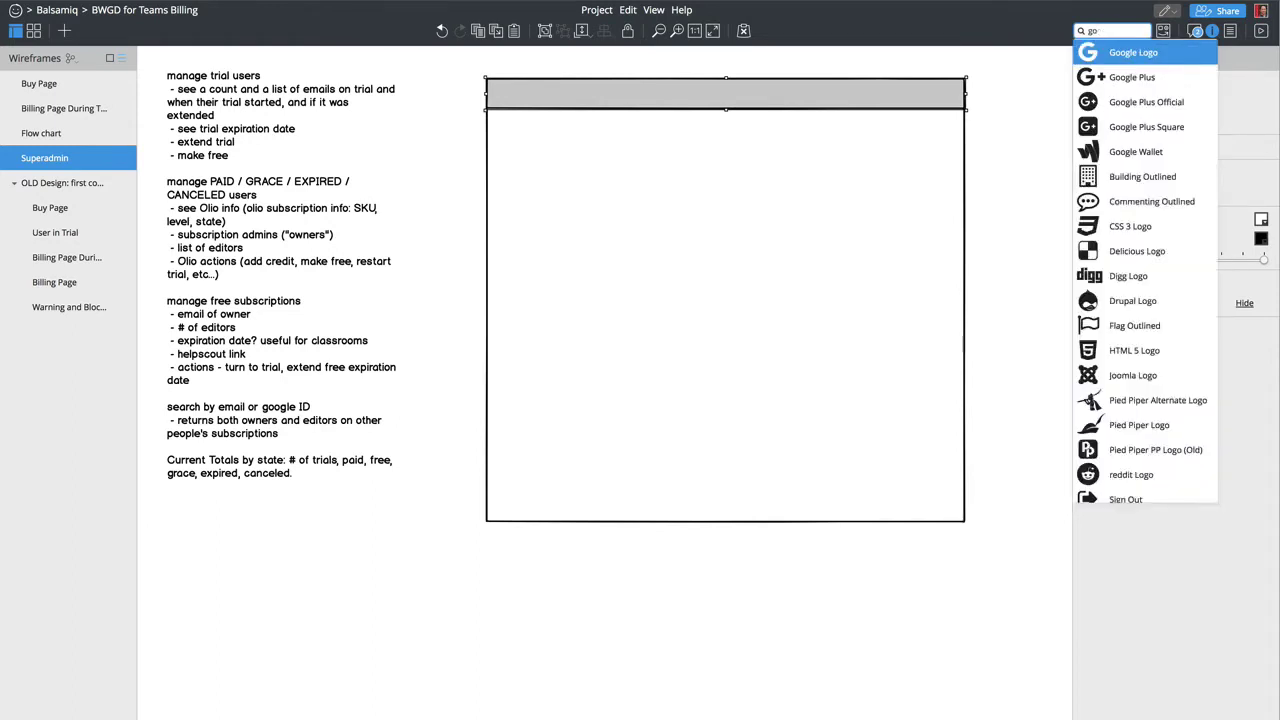
text(smi)
key(Return)
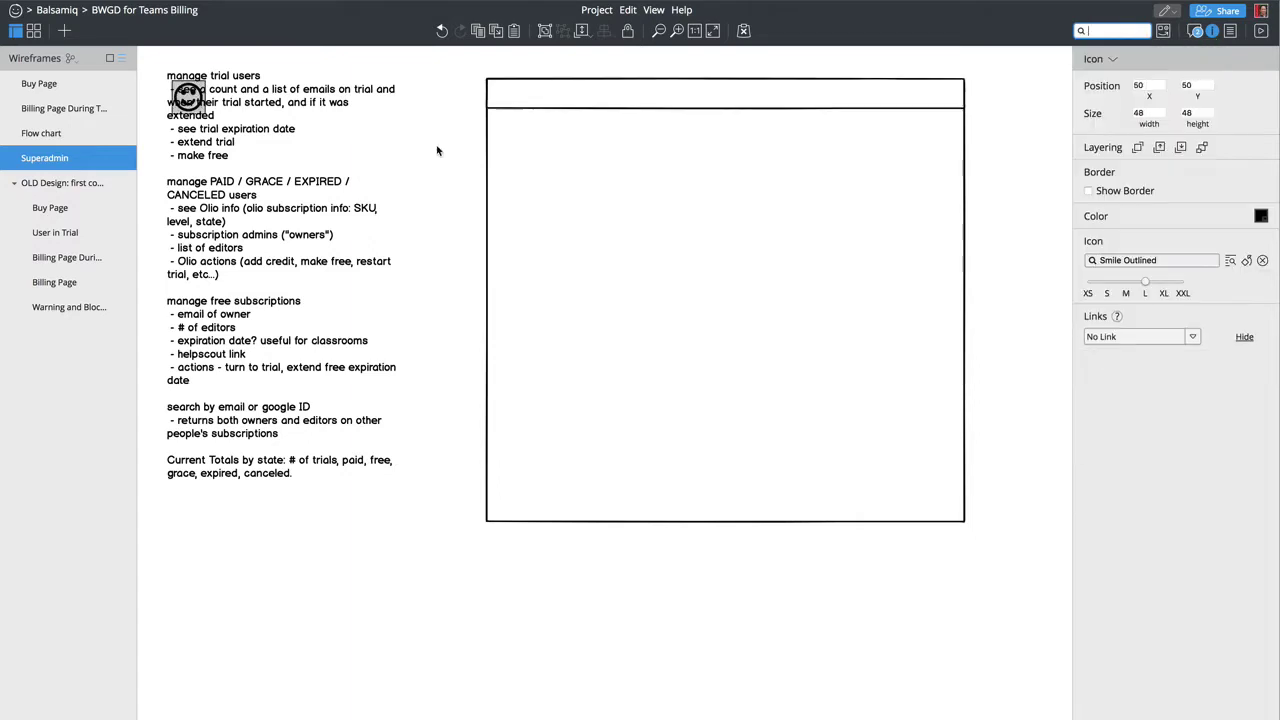
drag(213, 97, 510, 105)
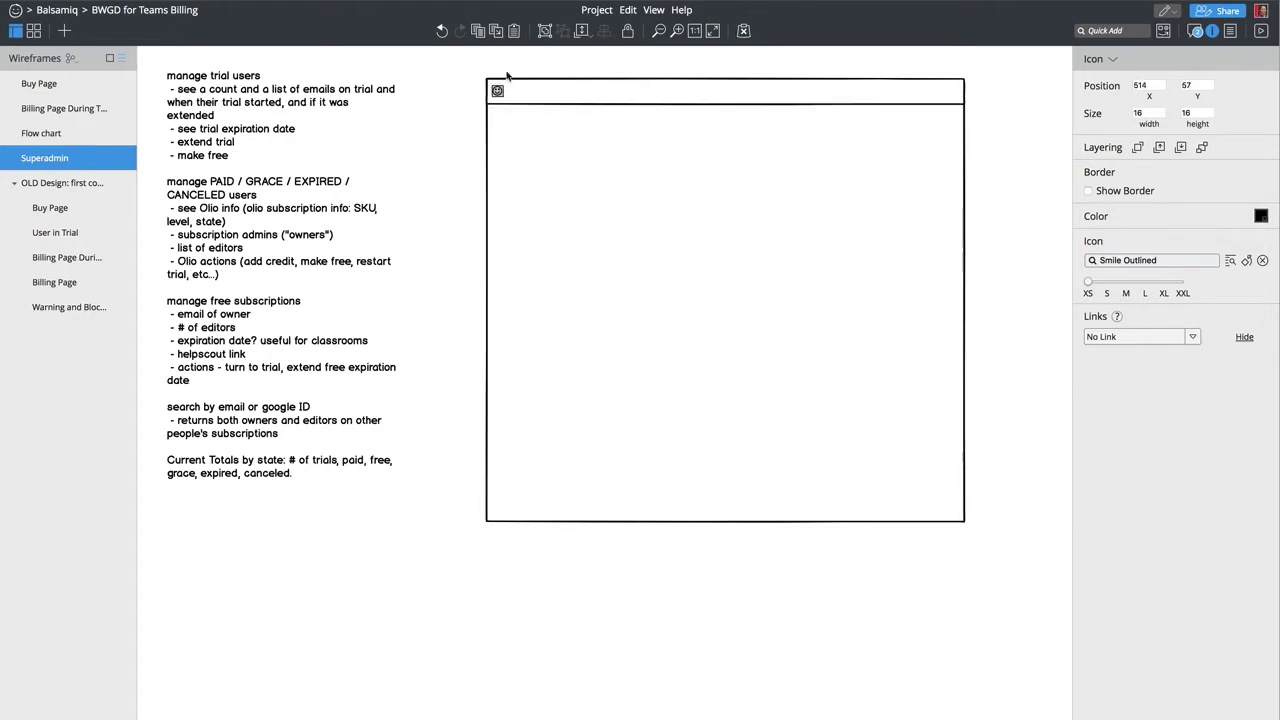
Step: Add a 79 × 30 Text Input in the header beside the smiley icon
text(/input)
key(Return)
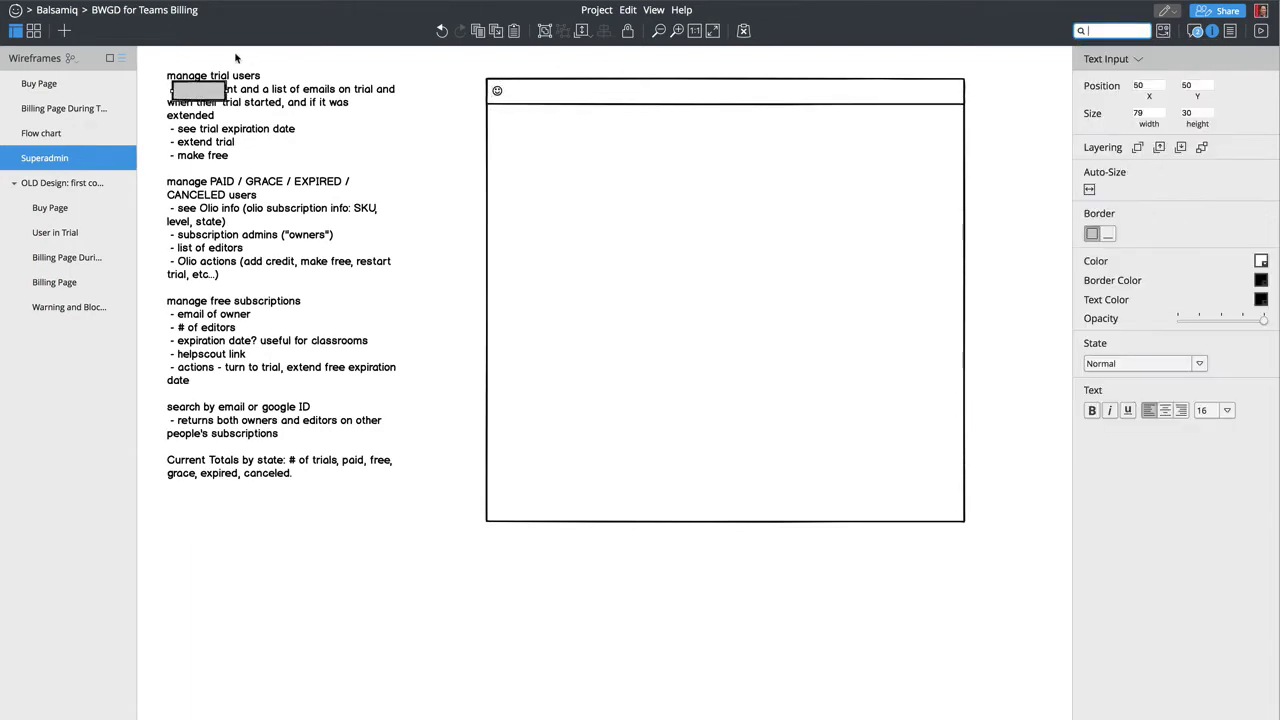
drag(215, 97, 546, 94)
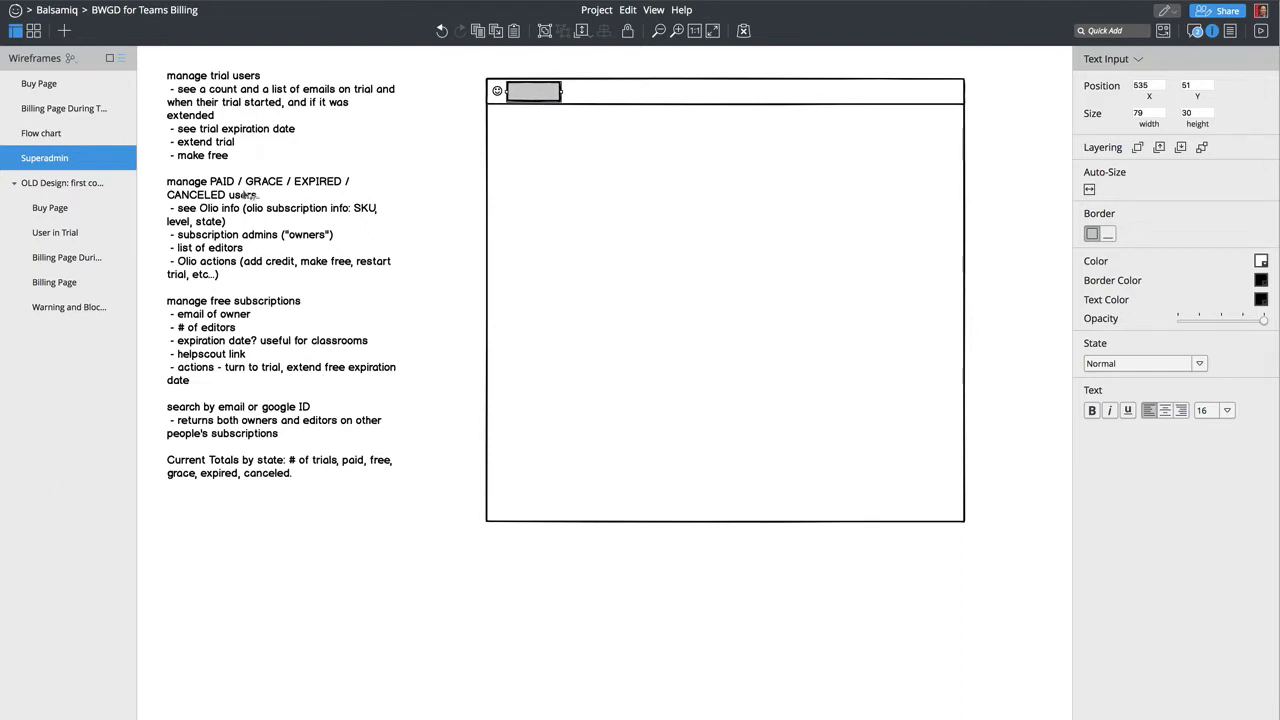
click(264, 414)
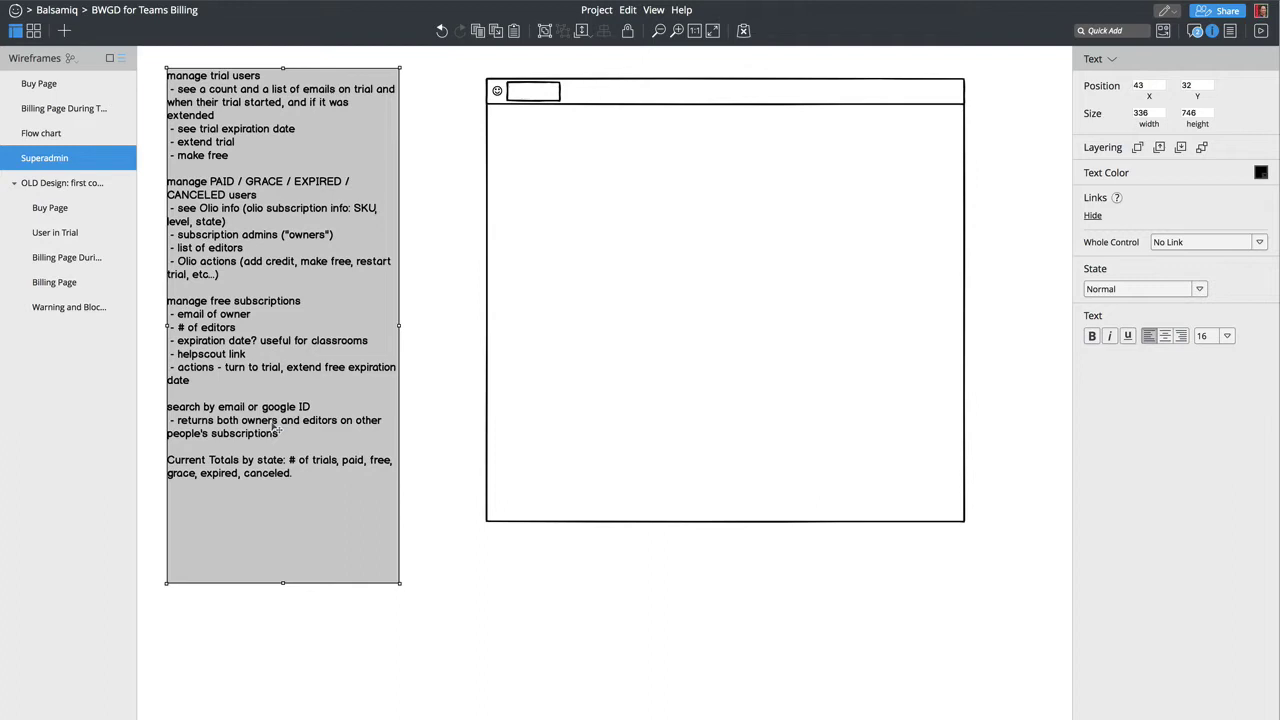
Step: Widen the header text input to 400 × 30 and label it 'Search Email, Google ID'
click(552, 98)
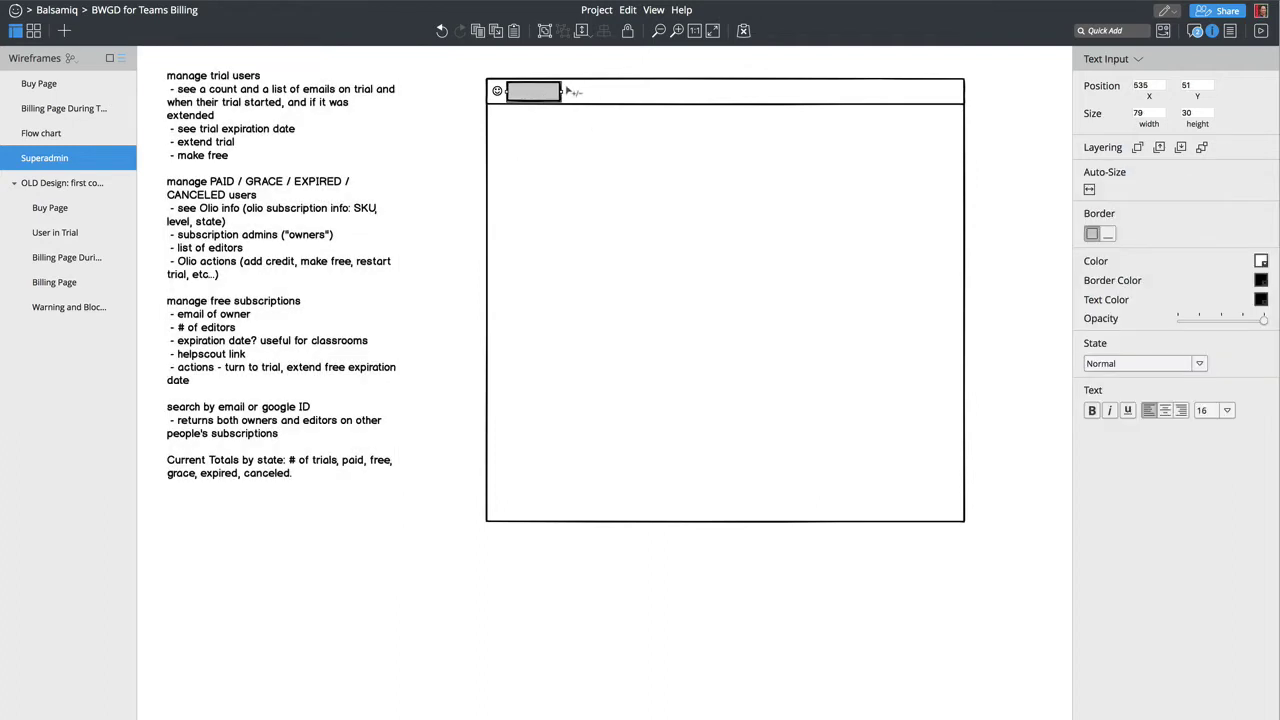
drag(563, 94, 783, 94)
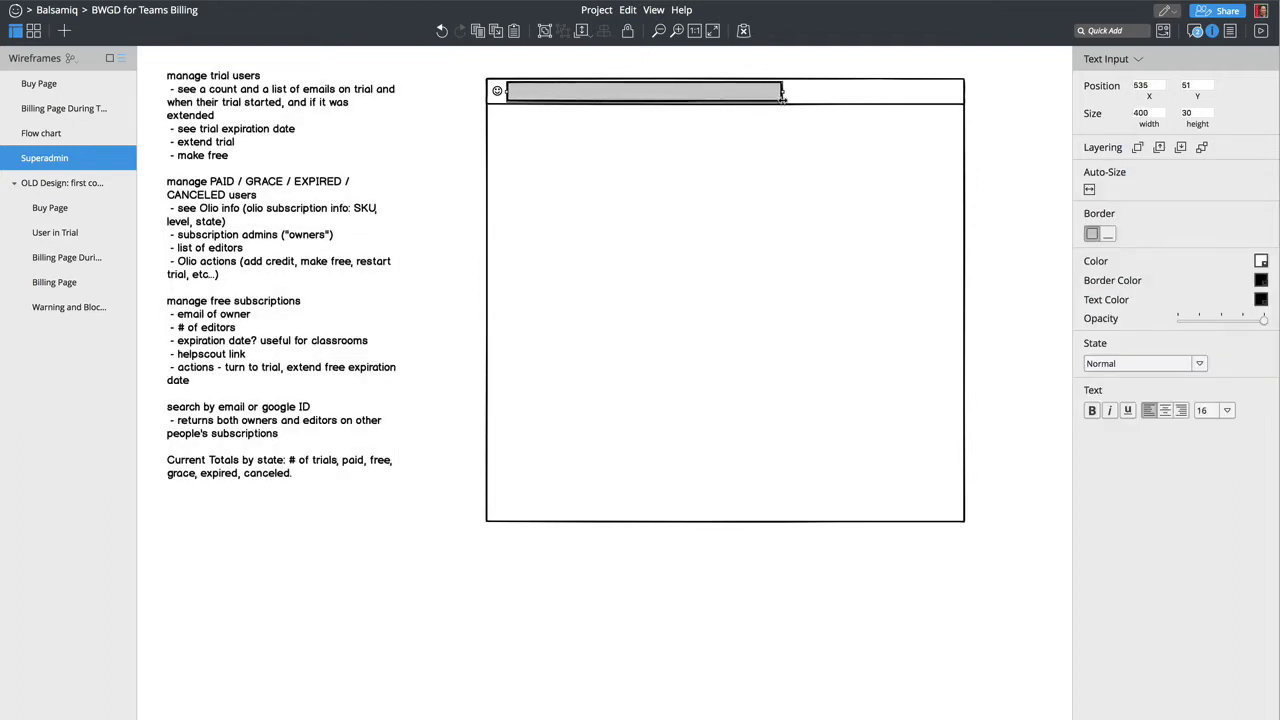
double_click(600, 93)
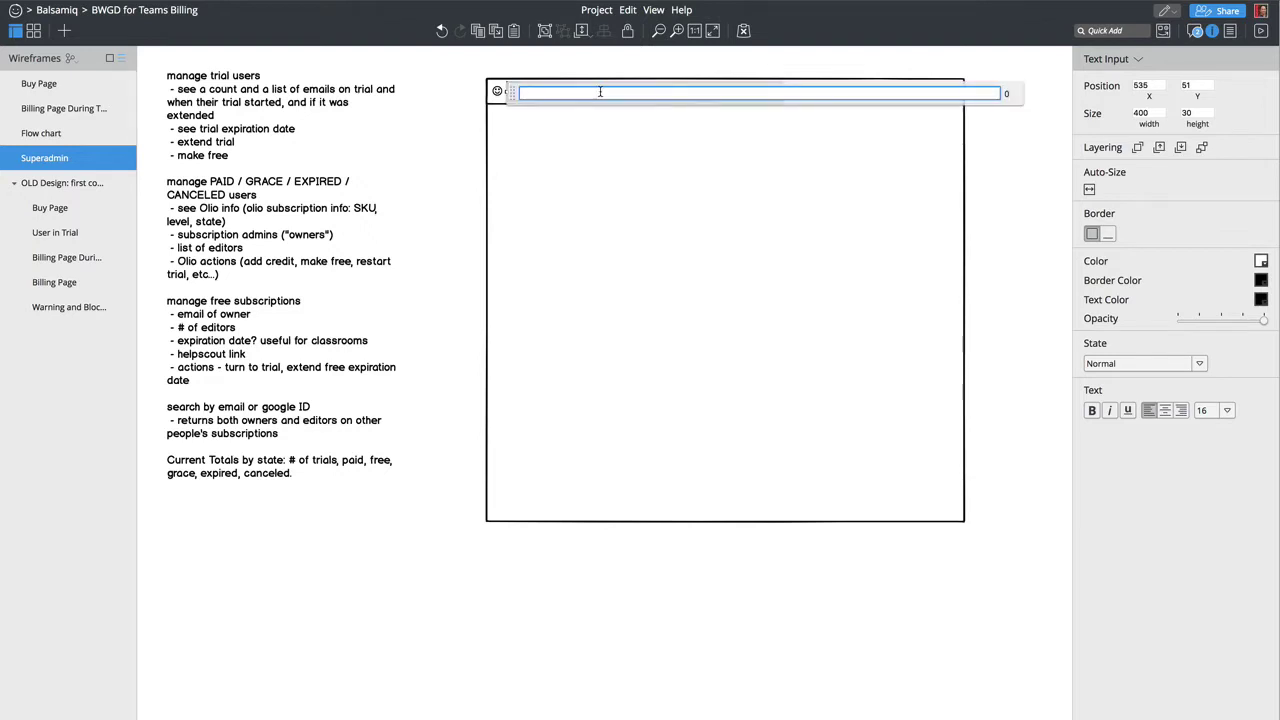
text(Search Email, Google ID)
key(Return)
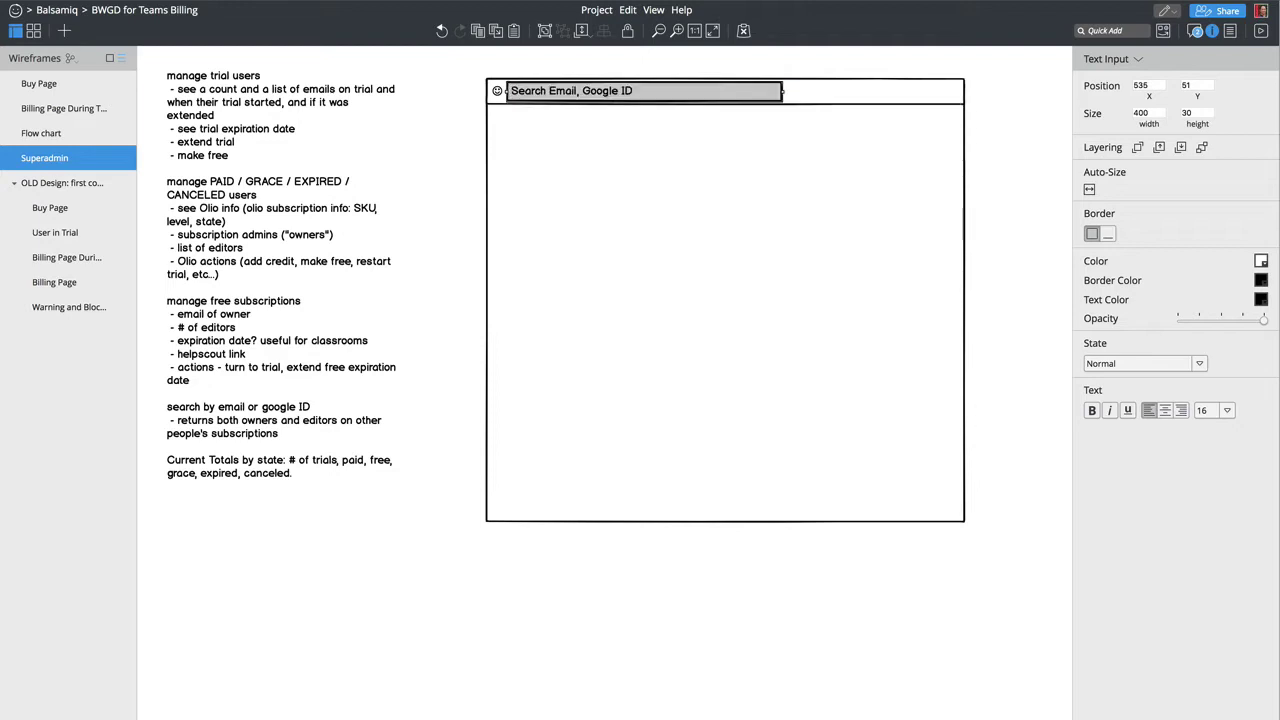
key(Escape)
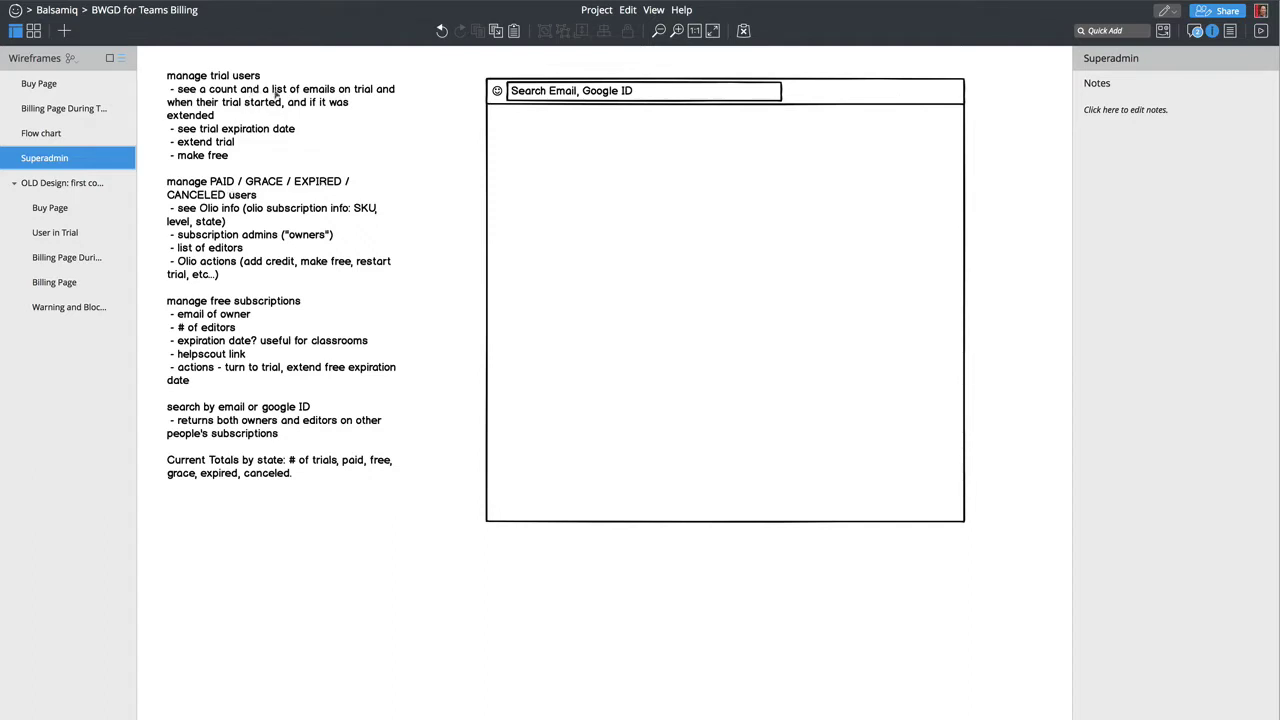
Step: Place a Filter icon right of the search box and set it to medium size (32 × 32)
text(/filt)
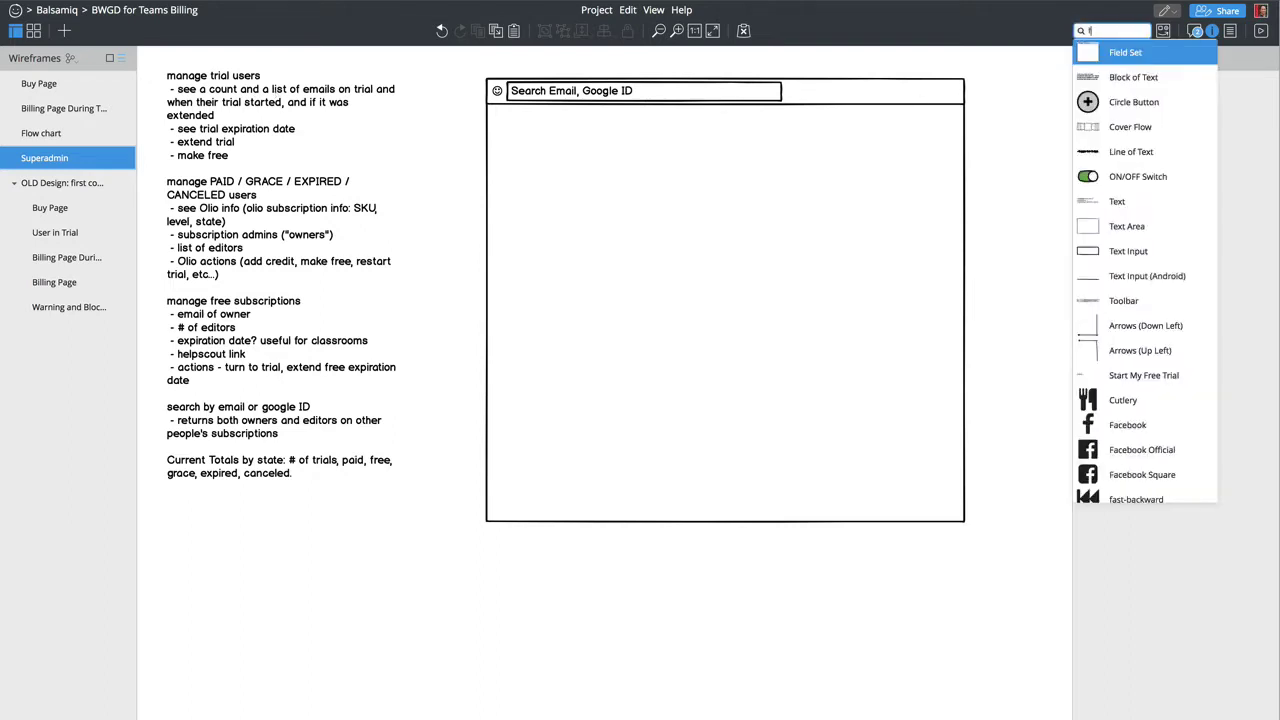
key(Return)
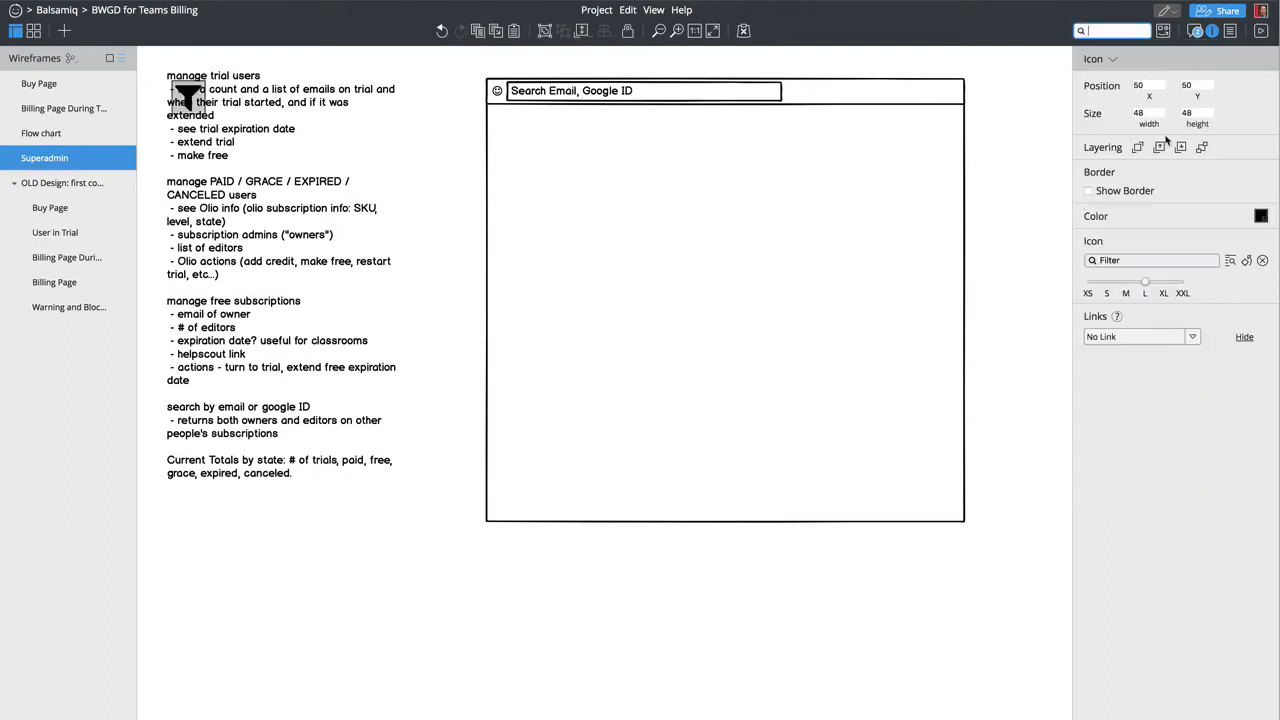
drag(182, 108, 798, 109)
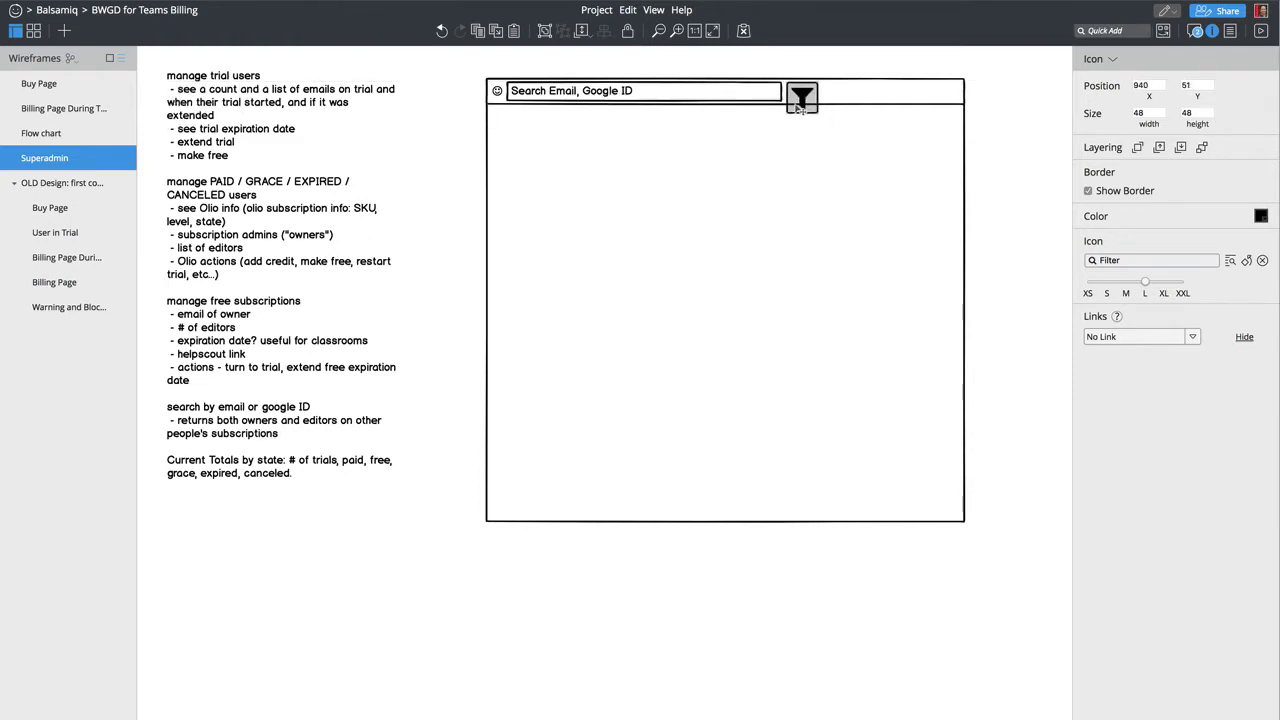
click(1107, 283)
click(1126, 284)
Step: Insert a new three-item List component with Quick Add
key(ctrl+slash)
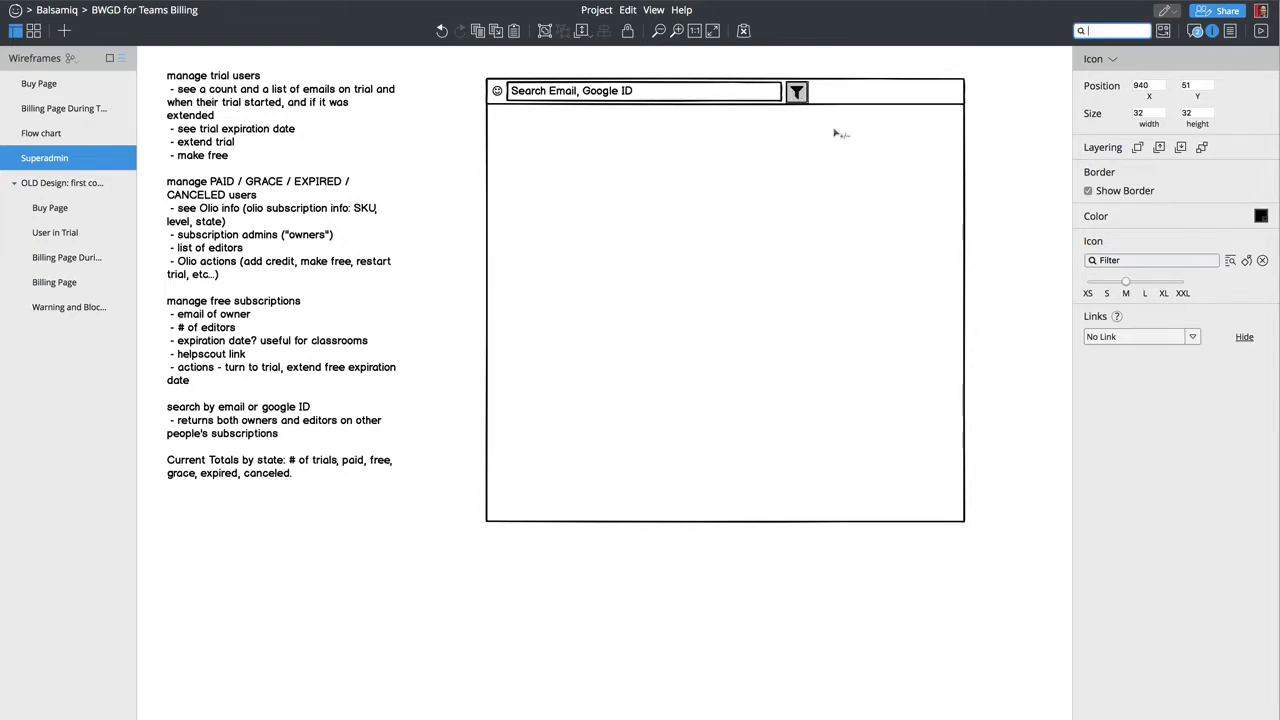
text(dro)
key(BackSpace)
key(BackSpace)
key(BackSpace)
text(list)
key(Return)
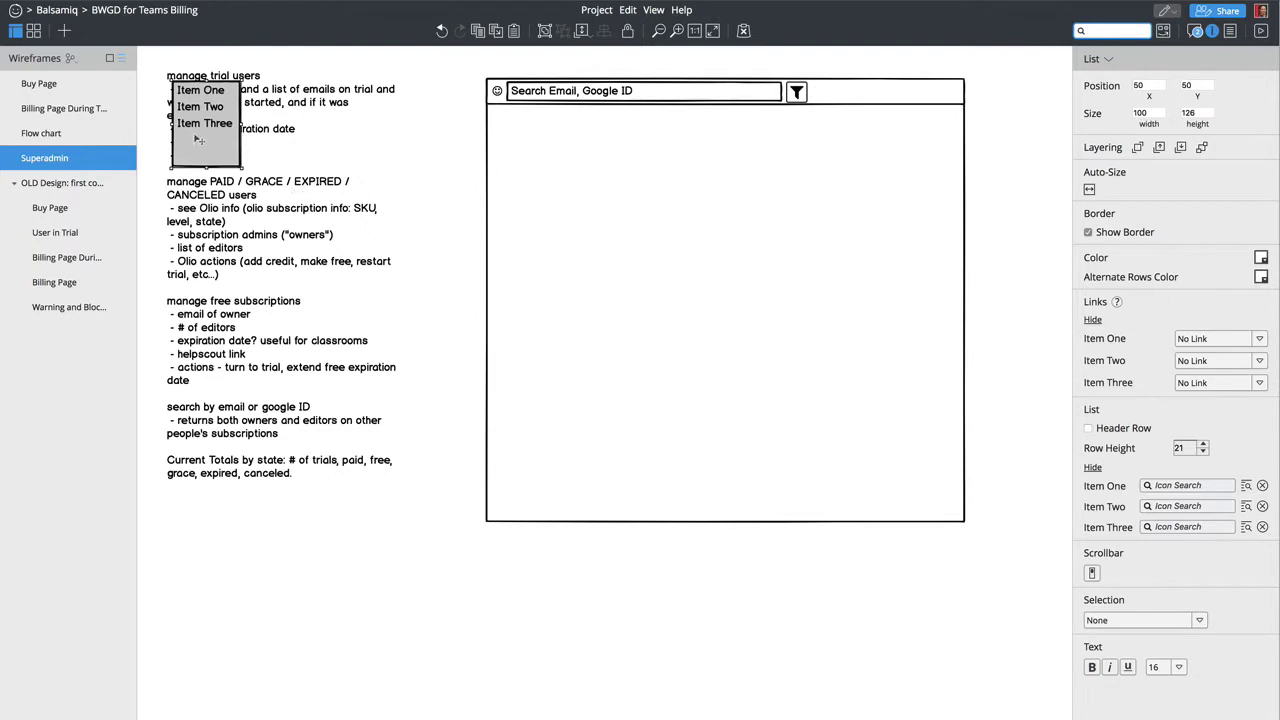
Step: Move the list beside the window frame and enter State, - Trial and - Grace as its first lines
drag(192, 138, 998, 140)
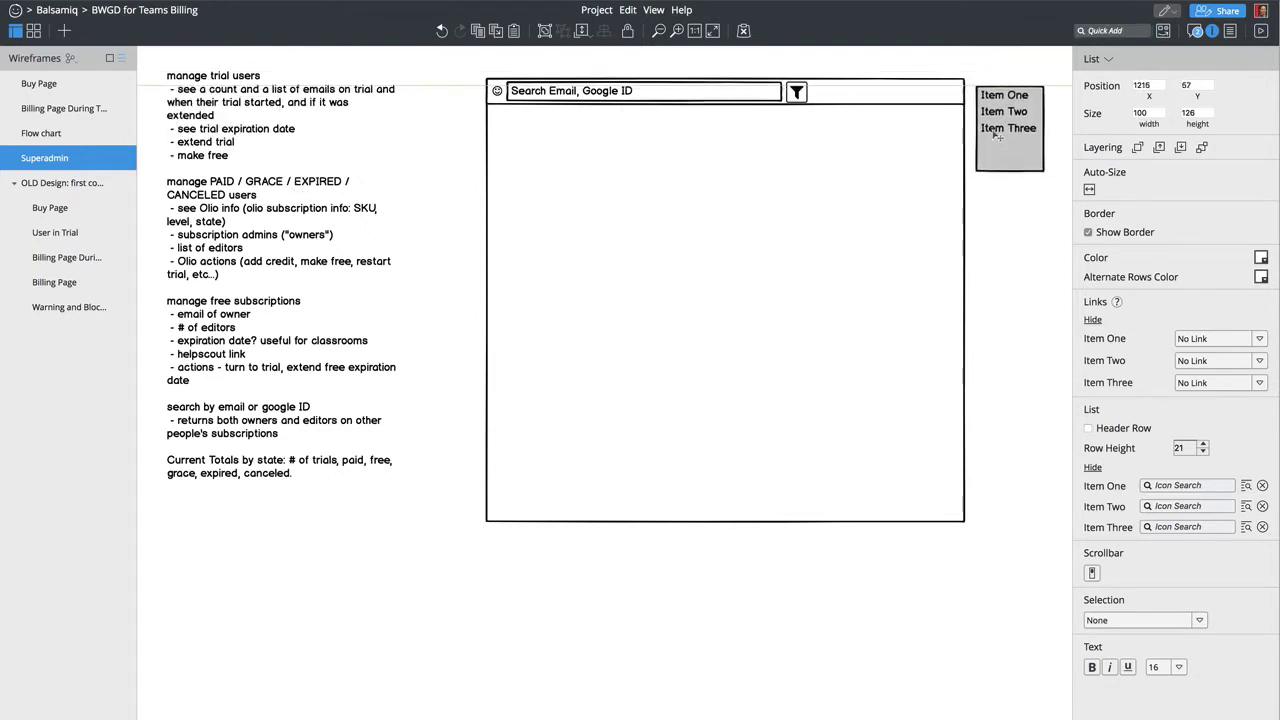
double_click(993, 129)
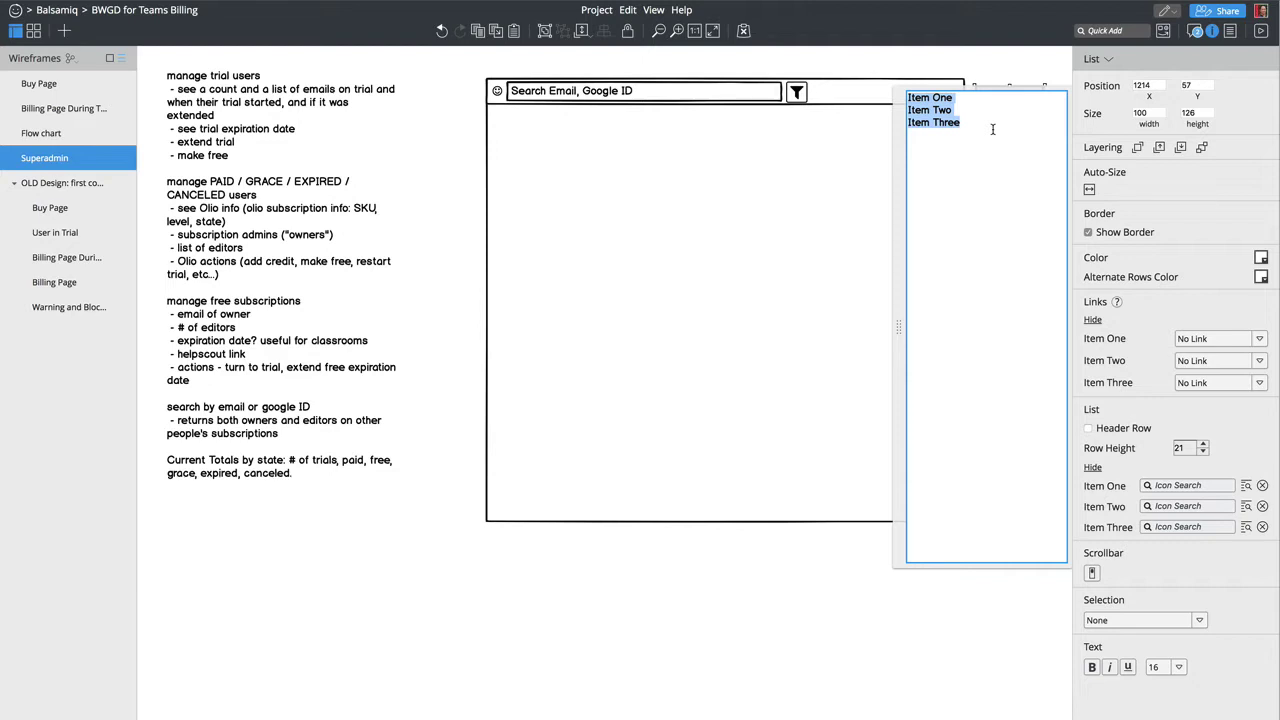
text(State)
key(Return)
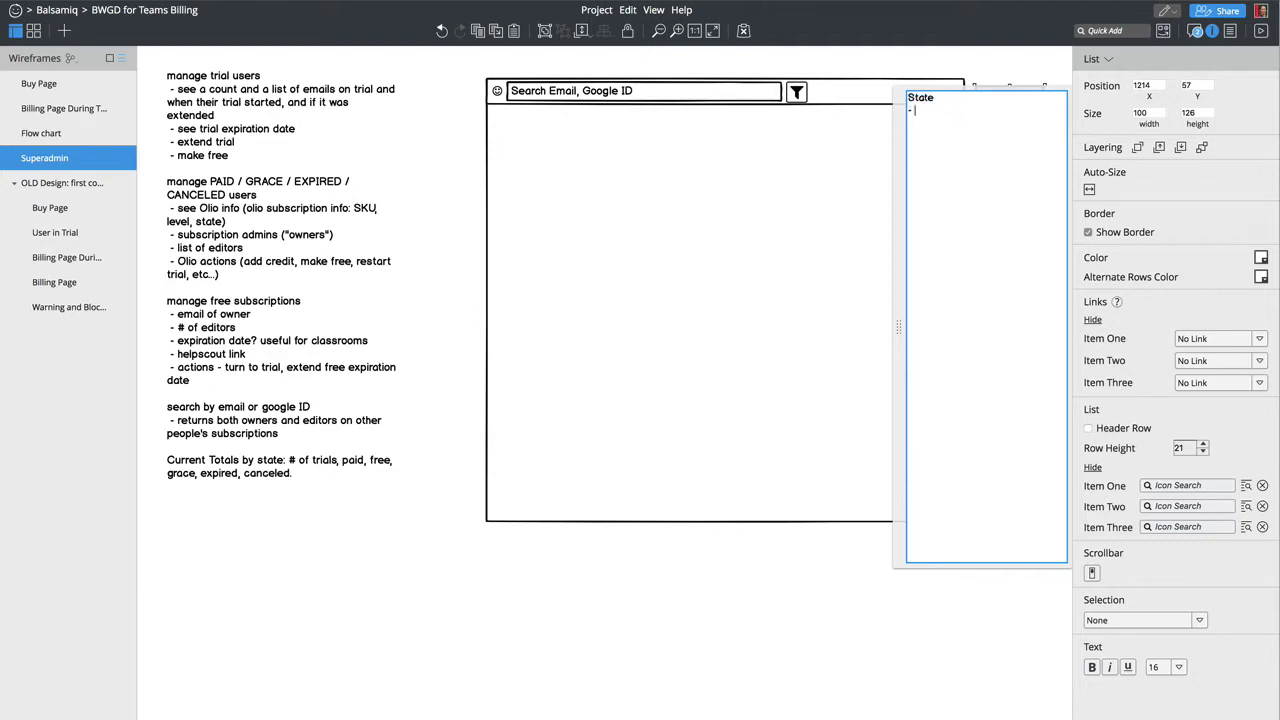
text(- P)
key(BackSpace)
text(Trial)
key(Return)
text(- Paid - Grace)
key(Up)
key(Up)
key(Down)
key(shift+Down)
key(super+x)
Step: Add - Expired, - Cancelled and - Paid lines and commit the 100 × 160 list
key(Return)
text(- E)
key(BackSpace)
text(E)
text(x)
text(pired )
text(- )
text(Cancelled)
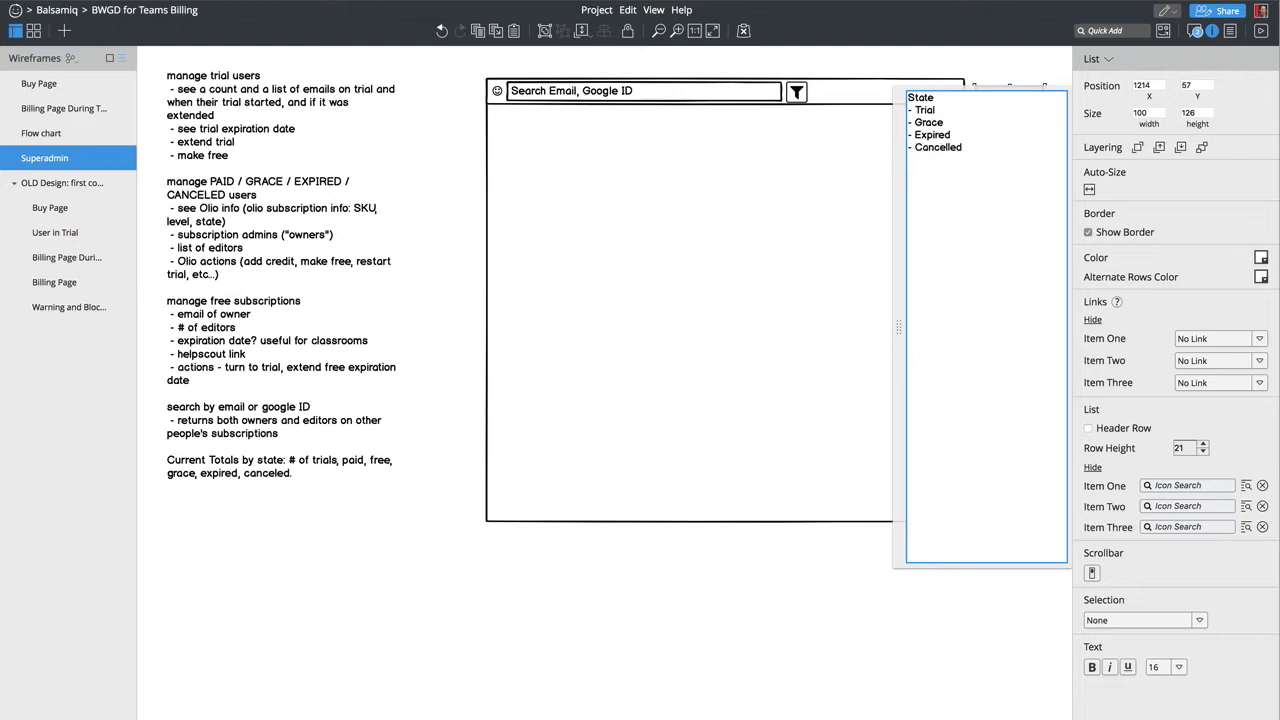
key(Return)
text(- Paid)
click(908, 98)
key(ctrl+Return)
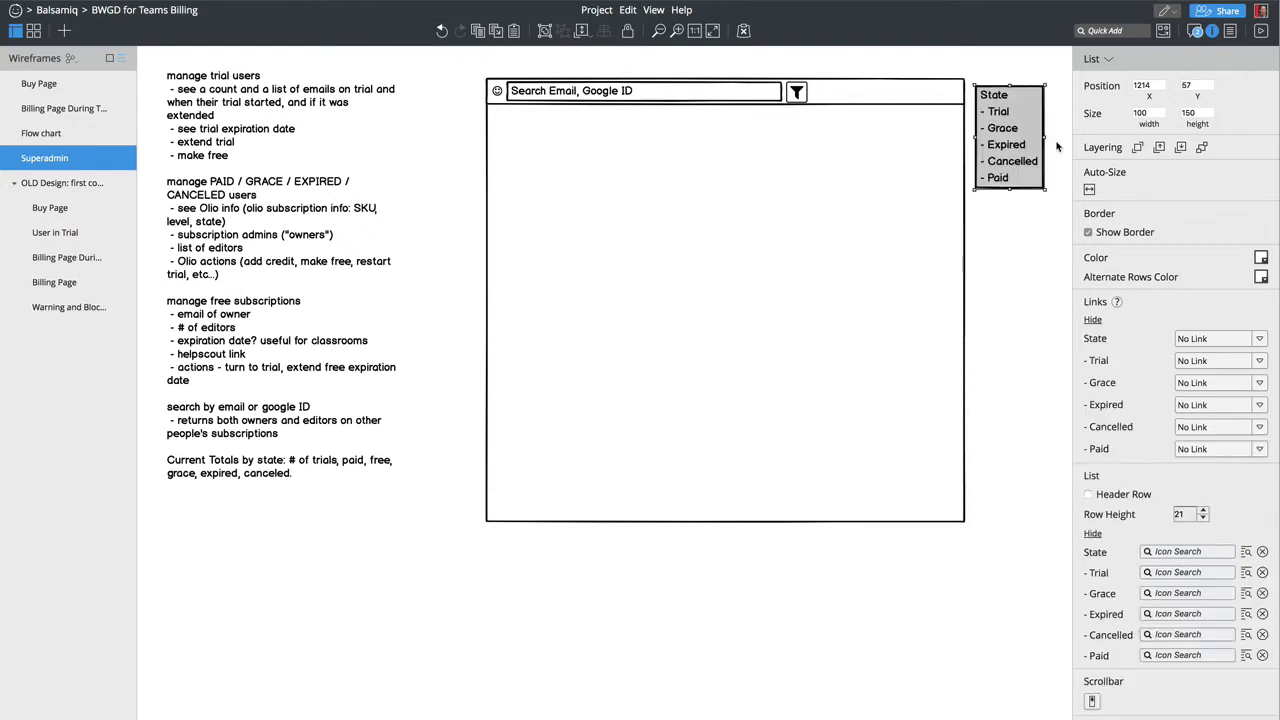
click(796, 96)
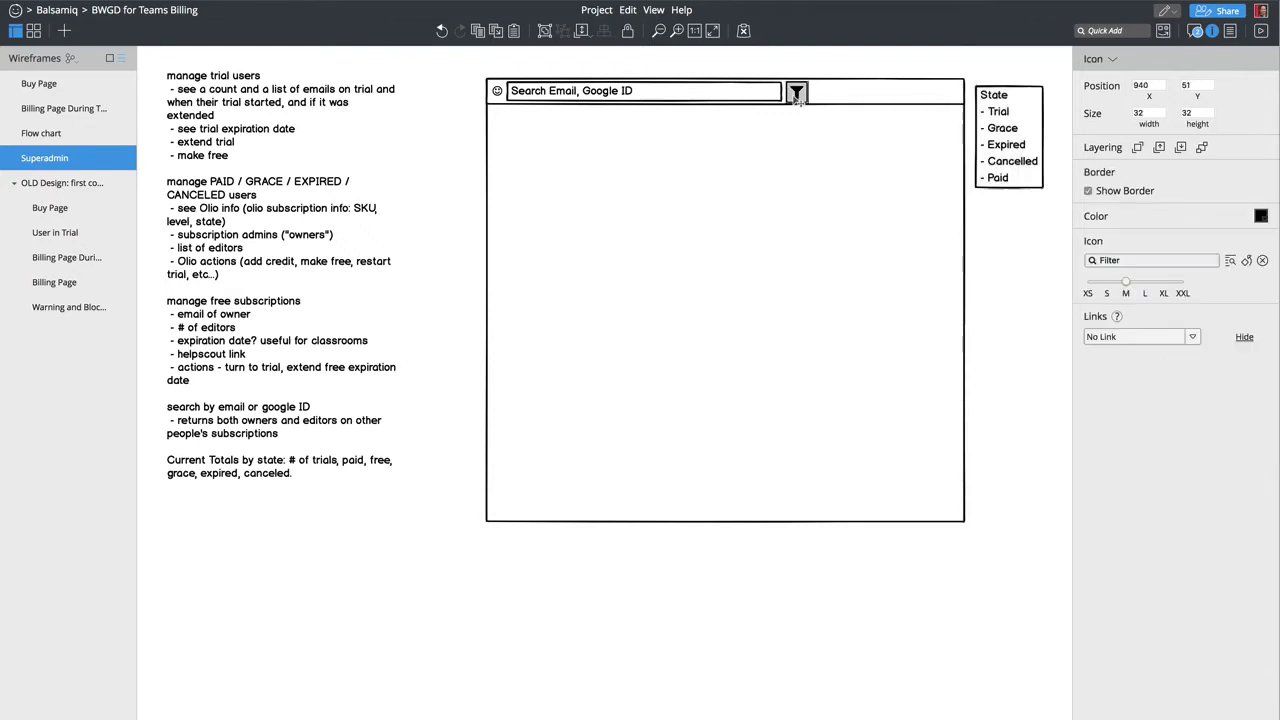
drag(800, 96, 986, 75)
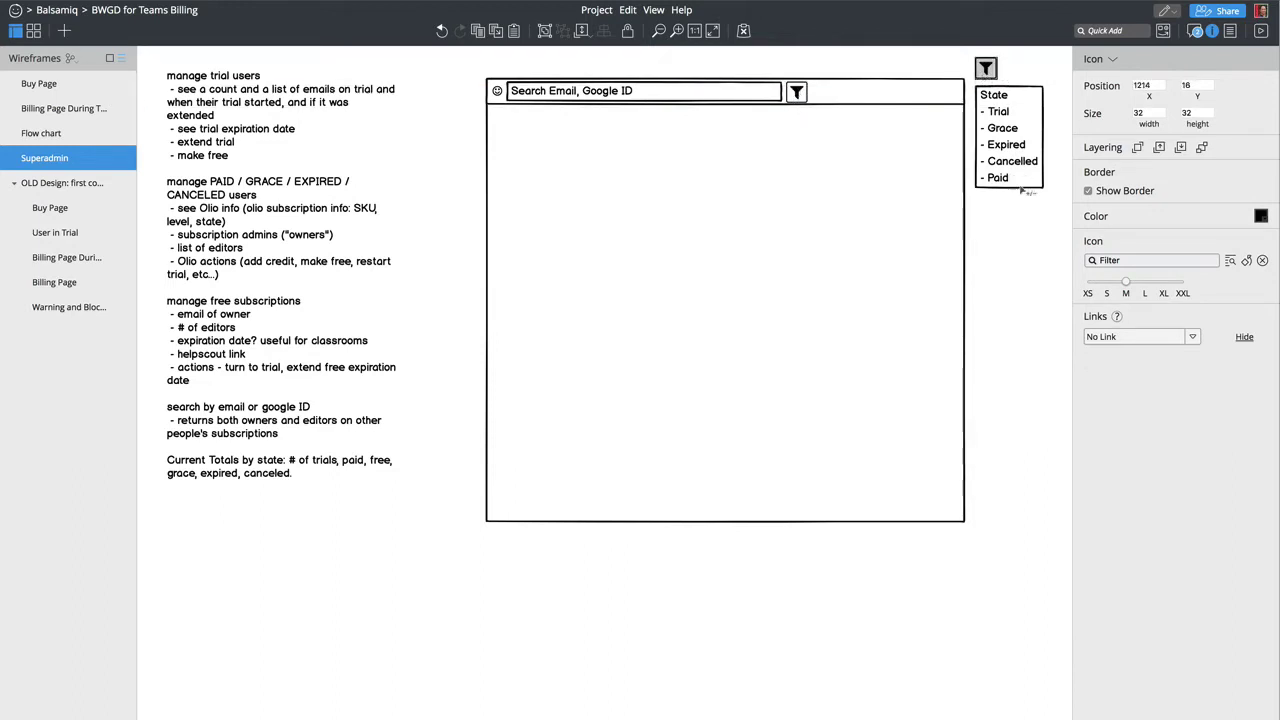
drag(1058, 200, 997, 92)
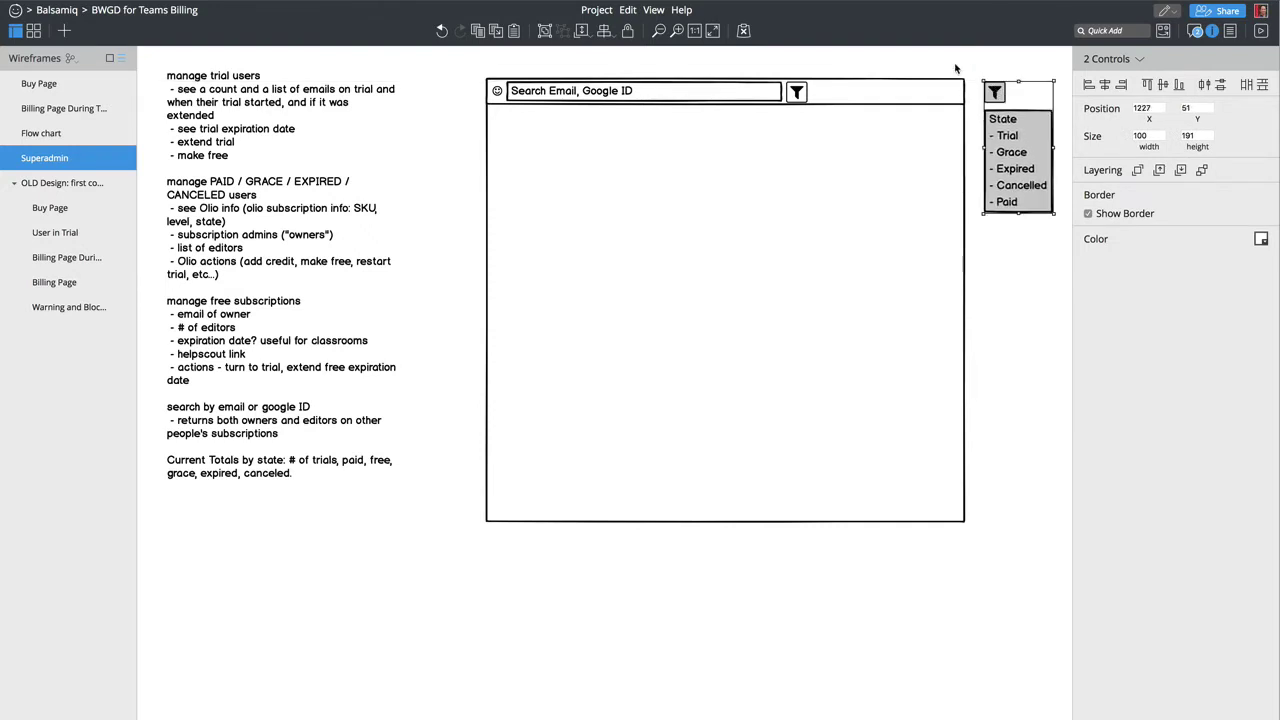
click(955, 68)
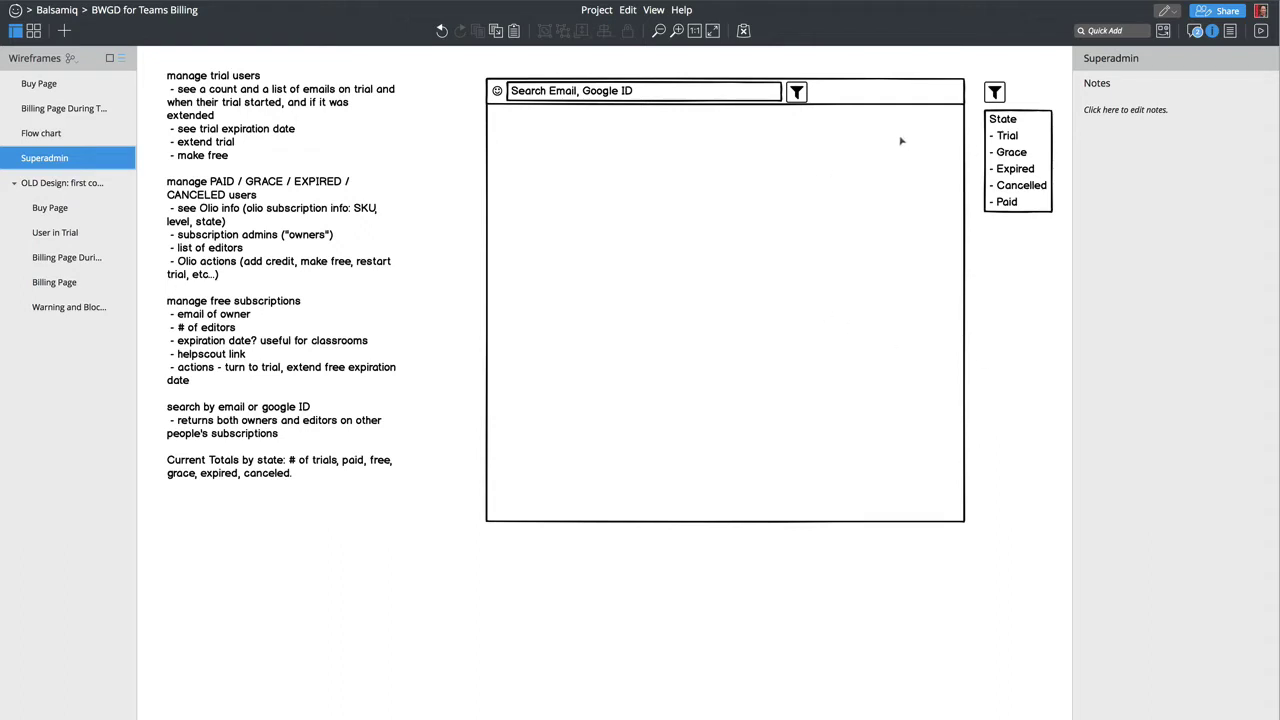
click(1021, 151)
double_click(1021, 151)
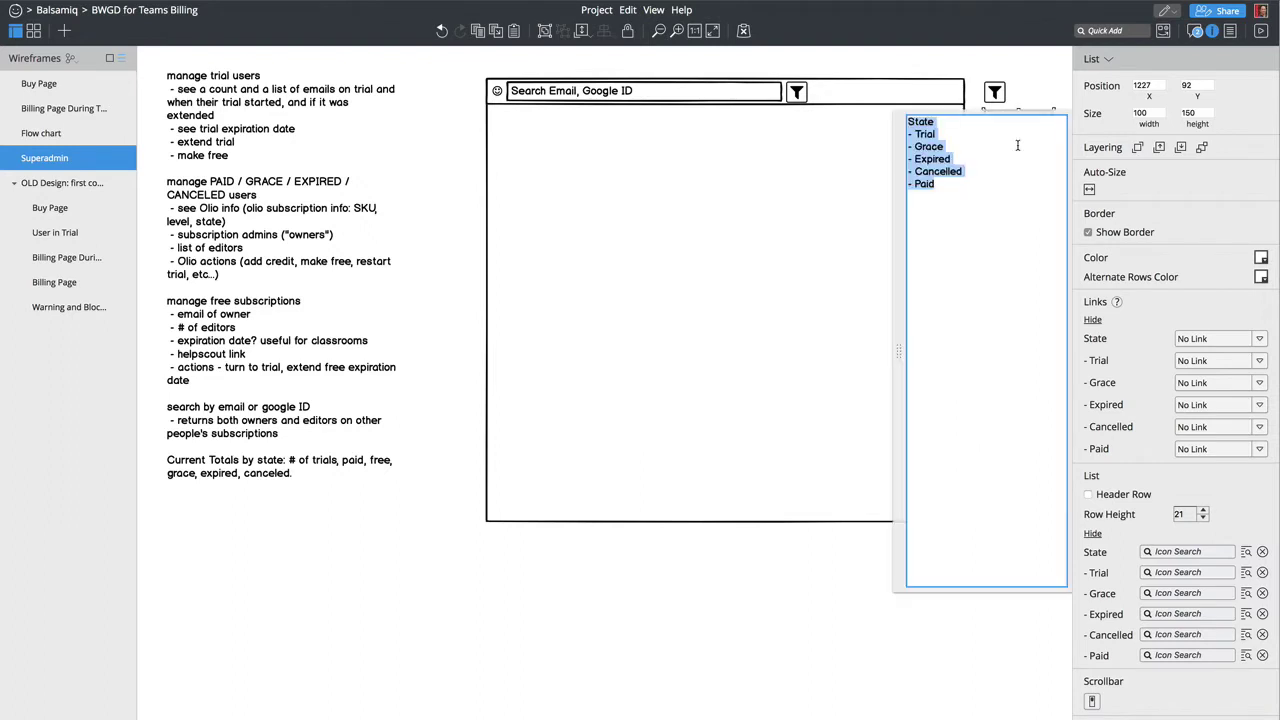
click(935, 175)
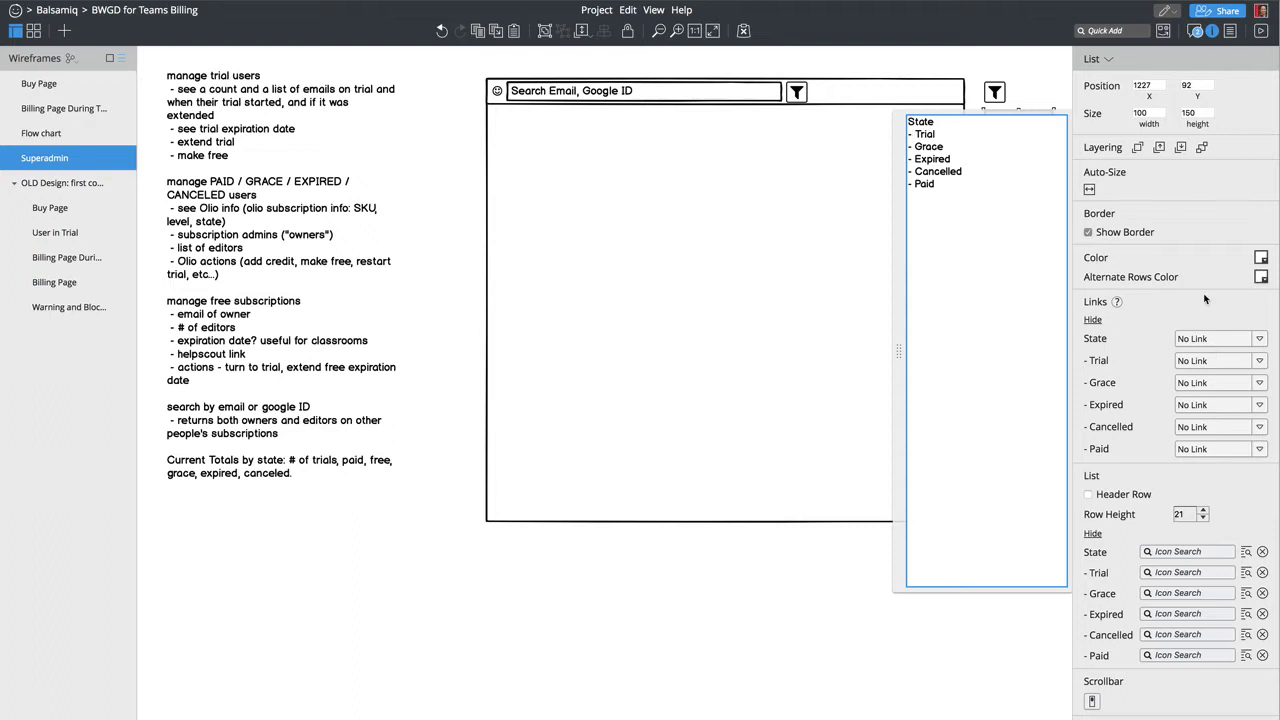
key(Escape)
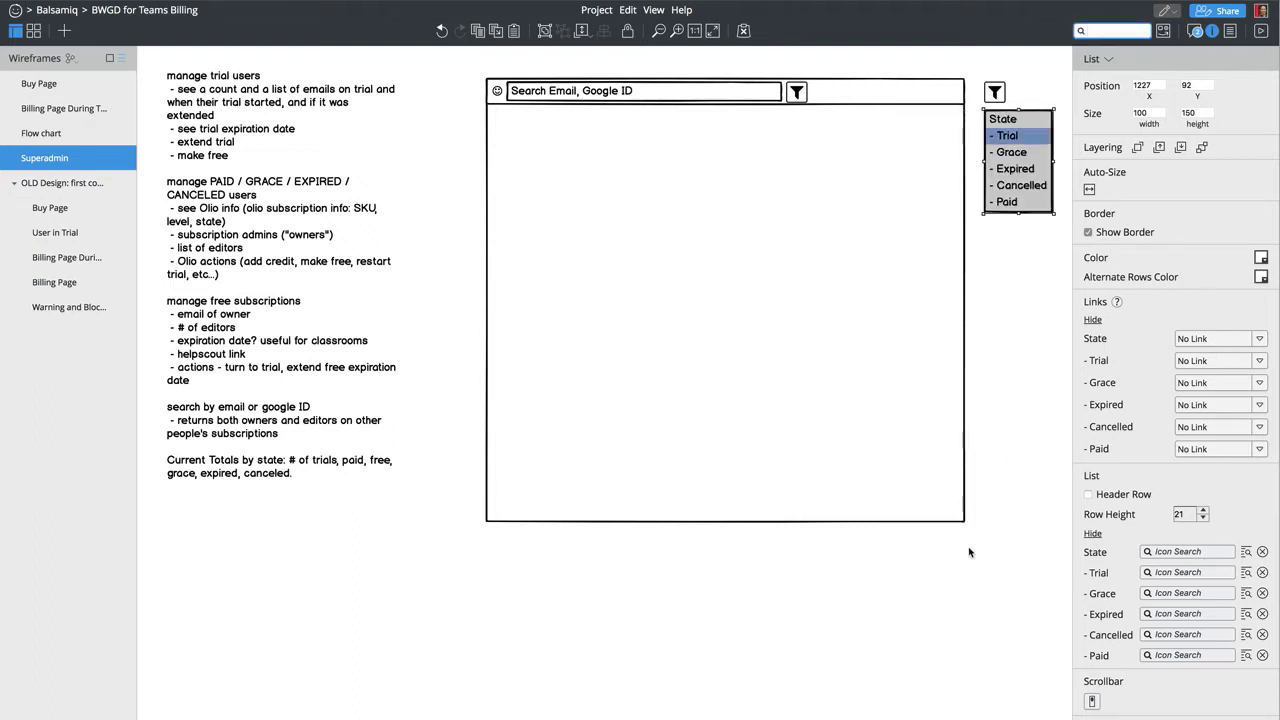
click(972, 552)
click(622, 164)
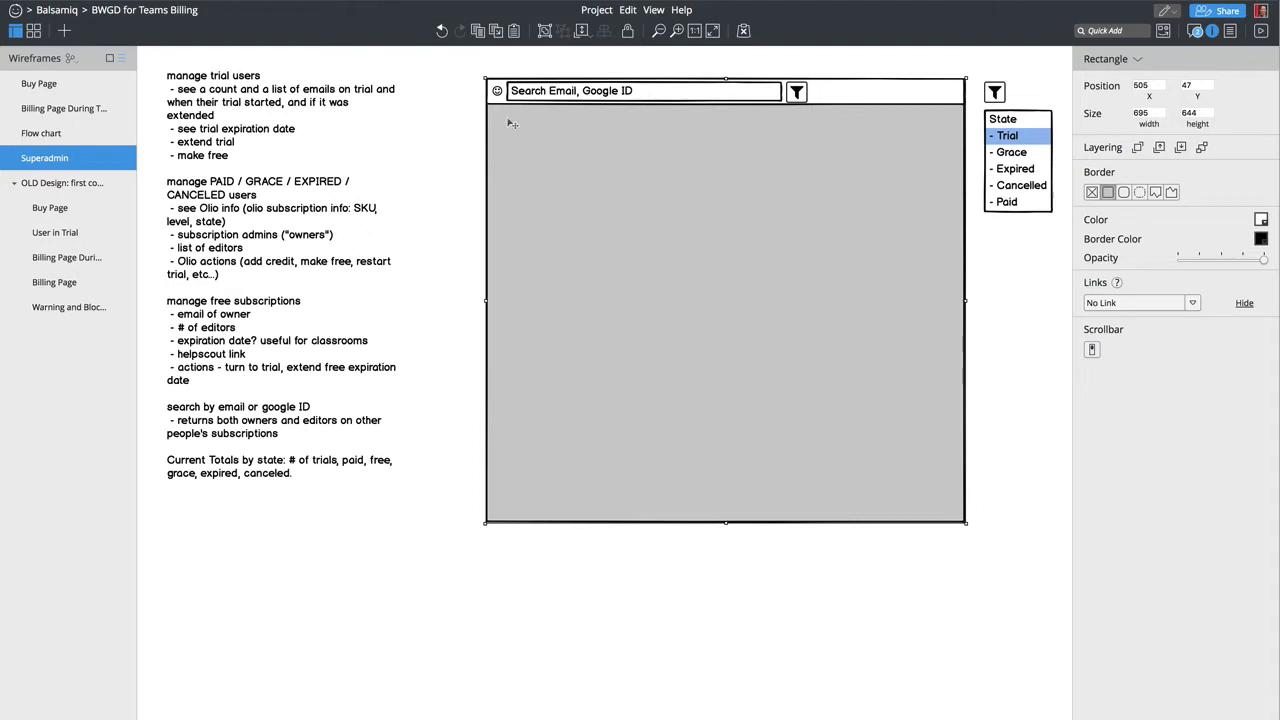
Step: Add placeholder text, shorten the results box to 695 × 282, and Alt-drag a panel copy below
key(ctrl+v)
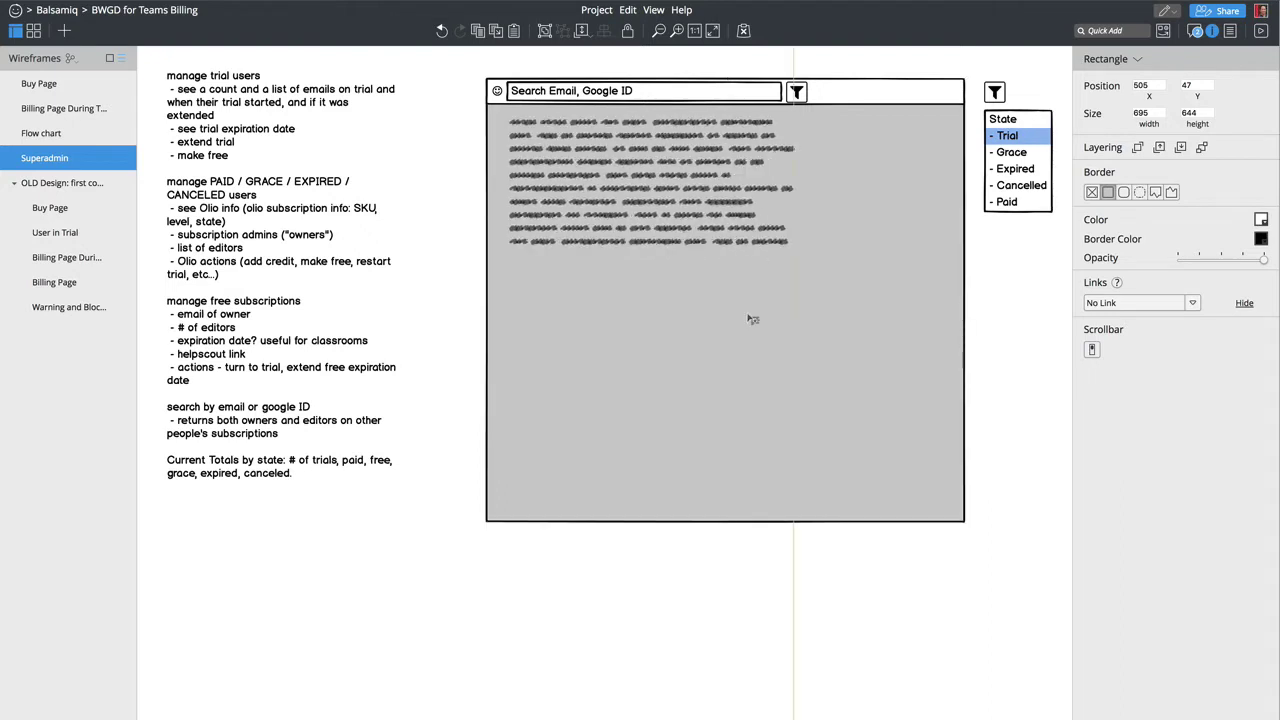
drag(728, 524, 726, 320)
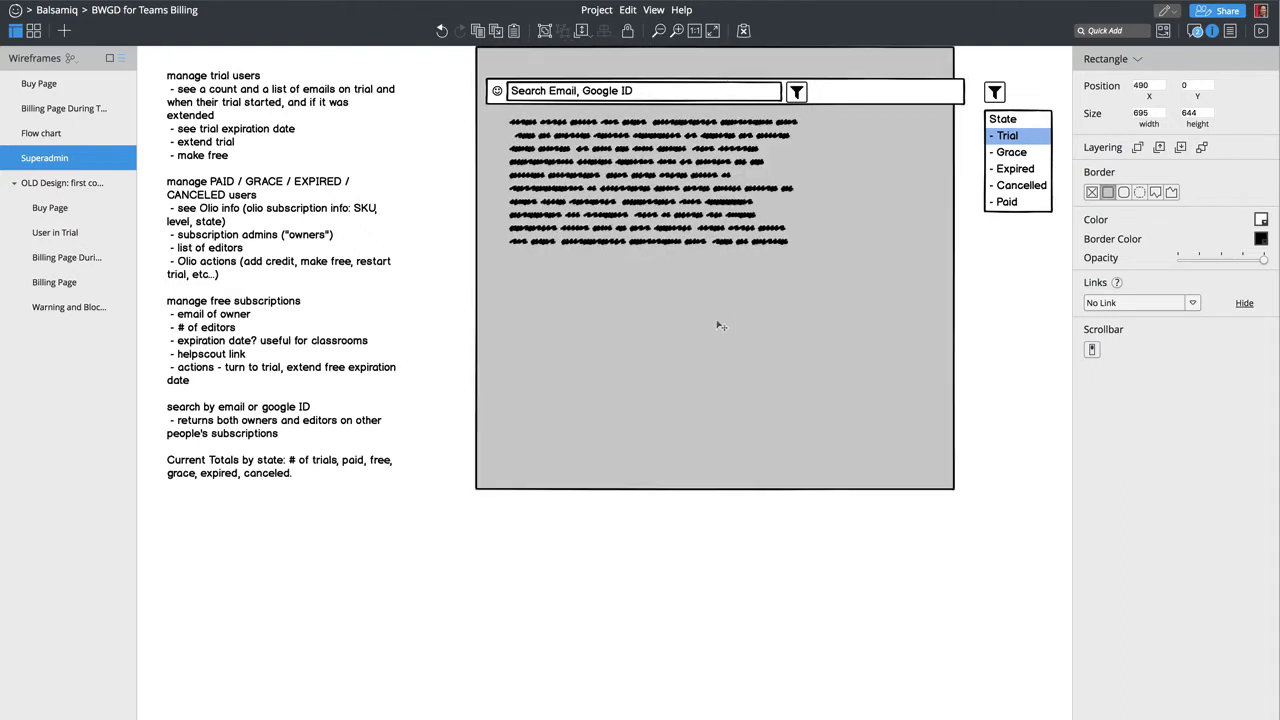
key(ctrl+z)
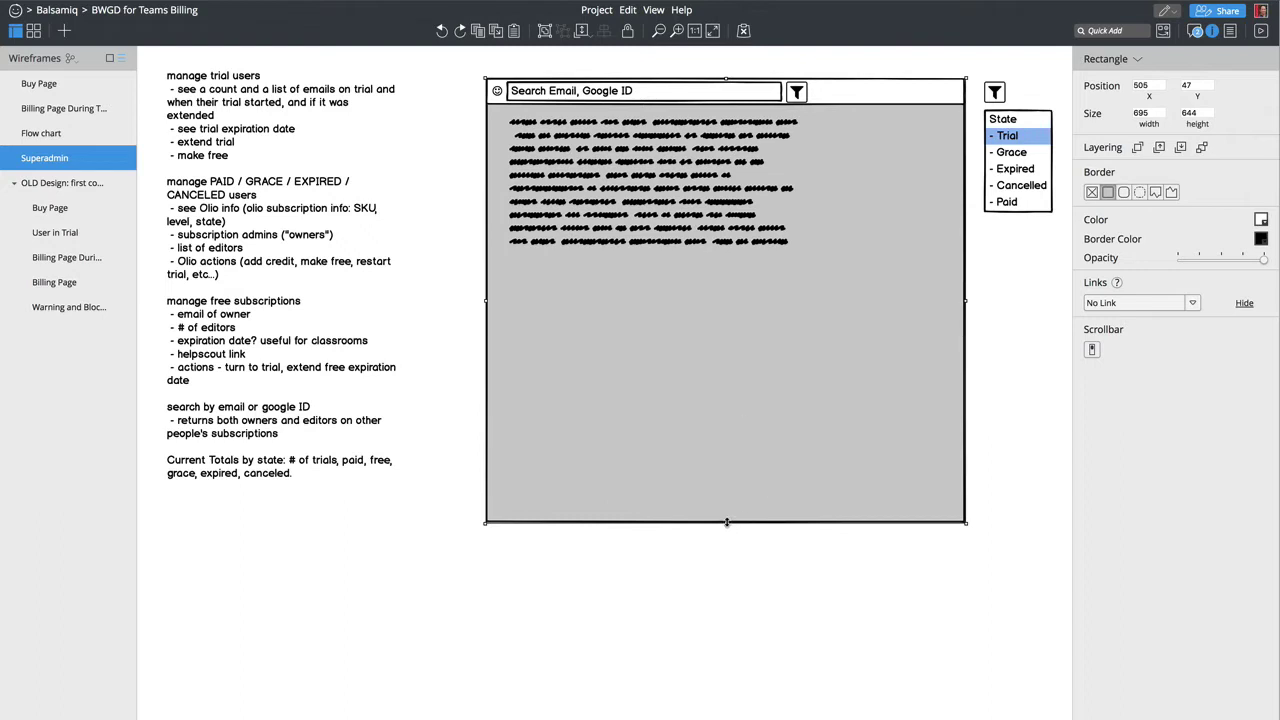
drag(727, 523, 726, 272)
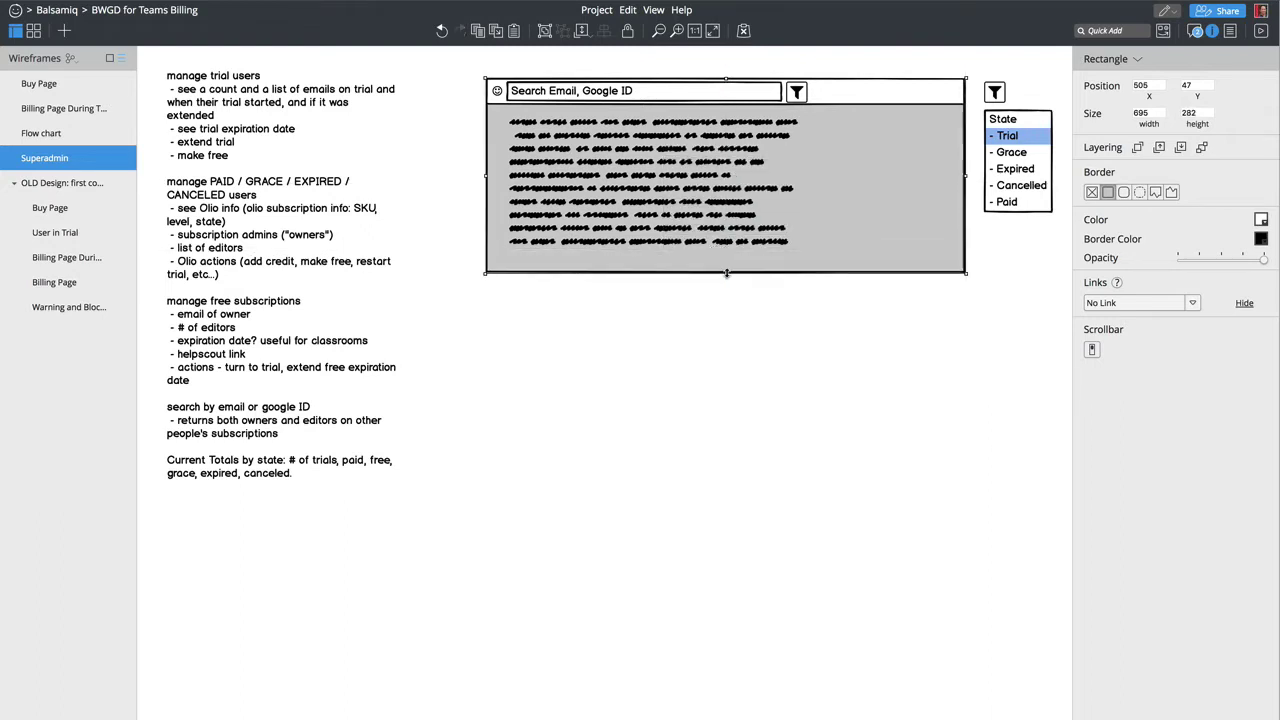
drag(466, 60, 988, 322)
drag(898, 300, 829, 422)
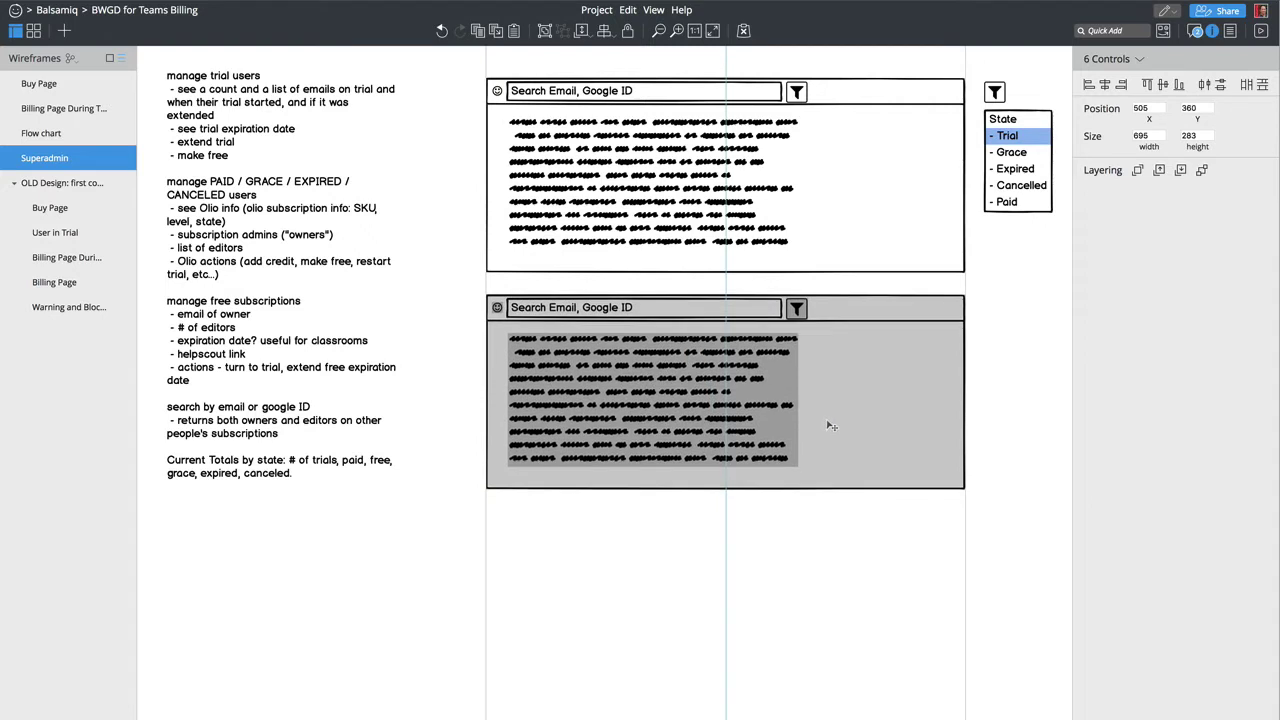
Step: Move the filter icon and State list beside the lower panel and delete its placeholder paragraph
drag(1058, 243, 978, 76)
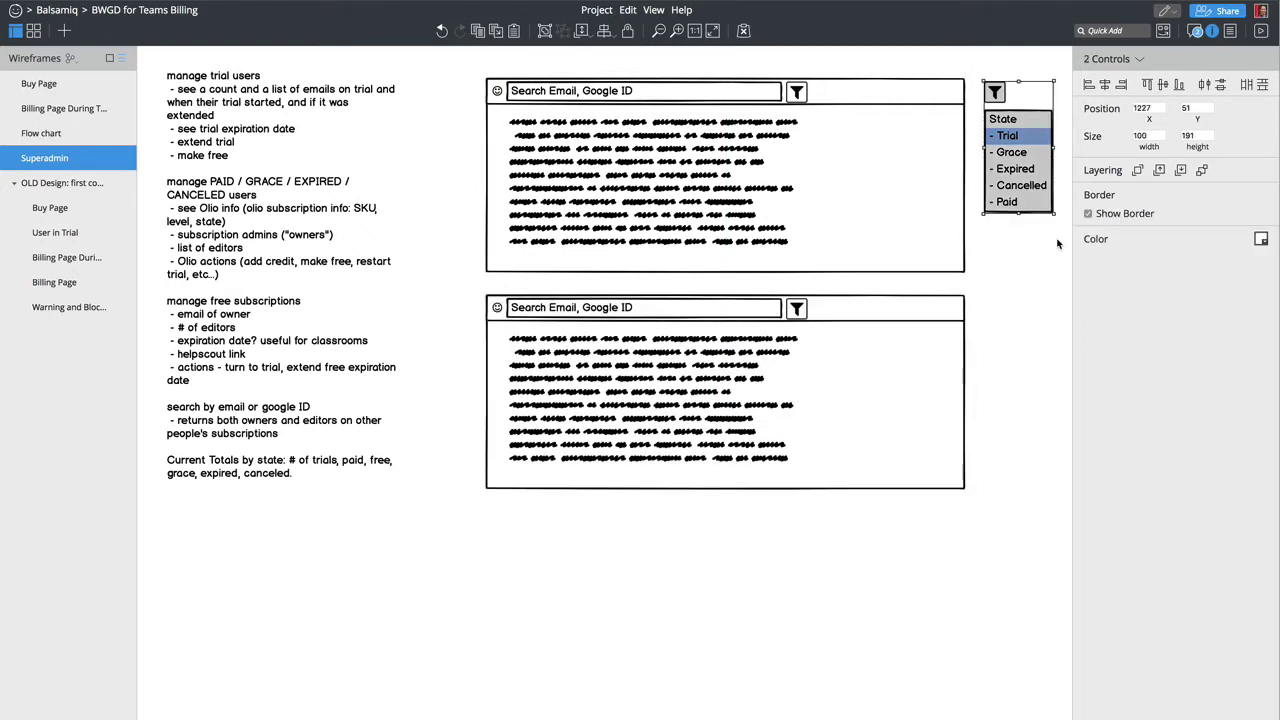
drag(1020, 174, 1026, 383)
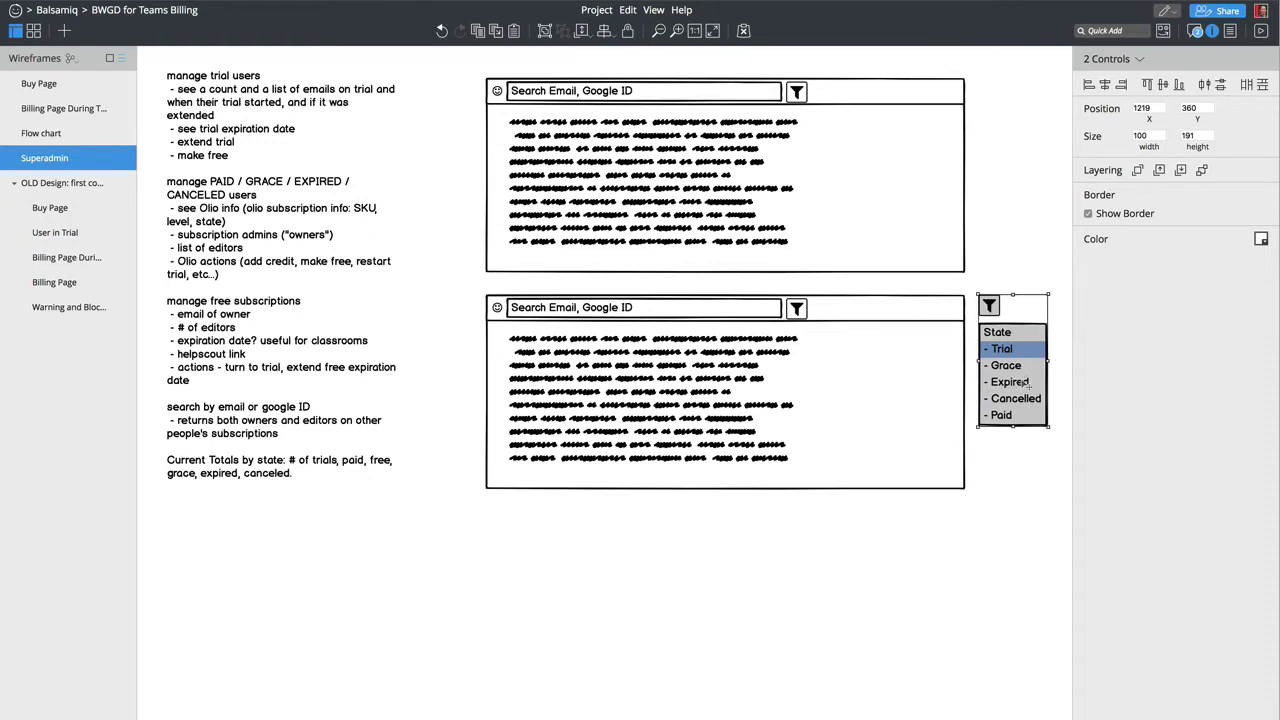
click(688, 388)
key(Delete)
Step: Change the lower search box text to 'state:TRIAL'
double_click(646, 313)
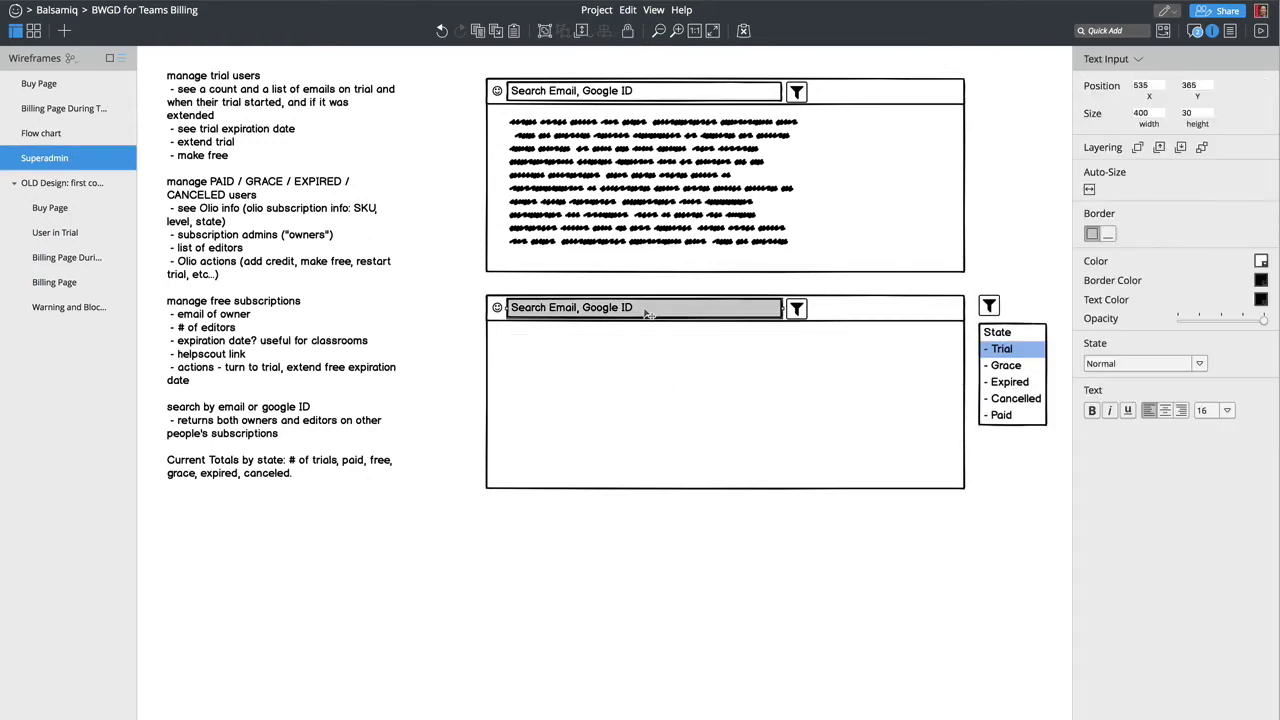
text(State)
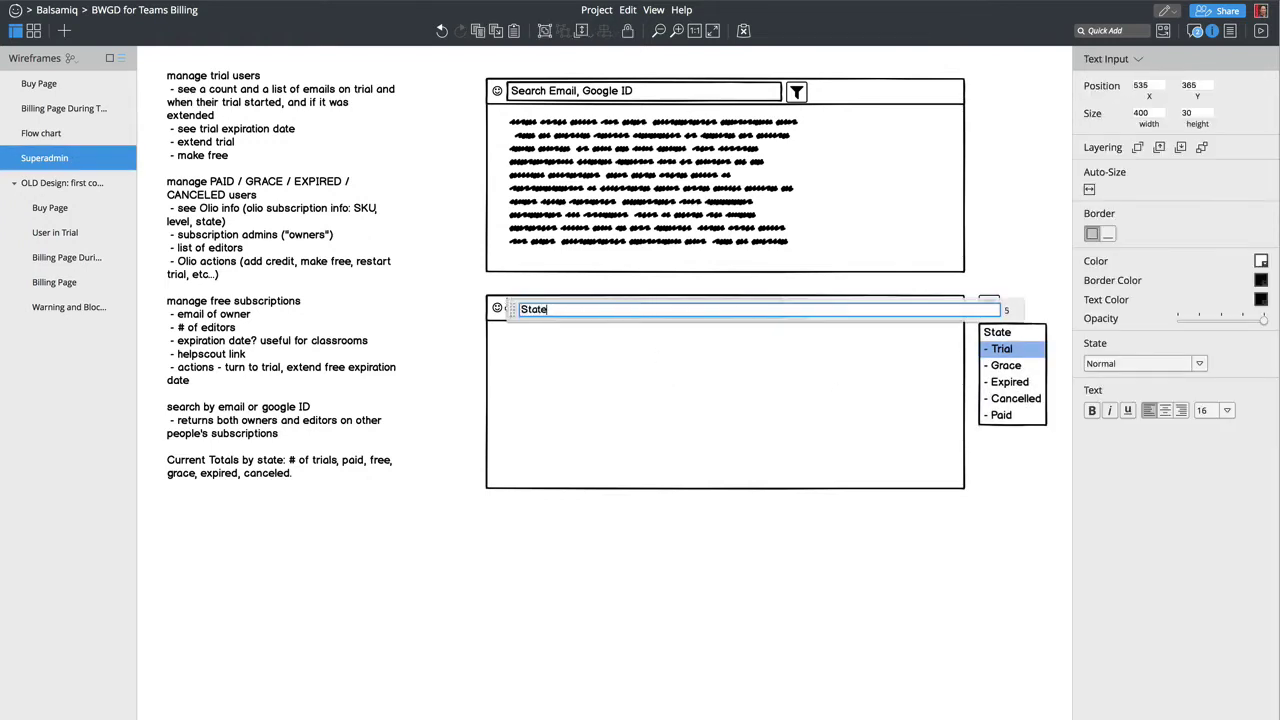
key(ctrl+a)
text(state:TRIAL)
key(Return)
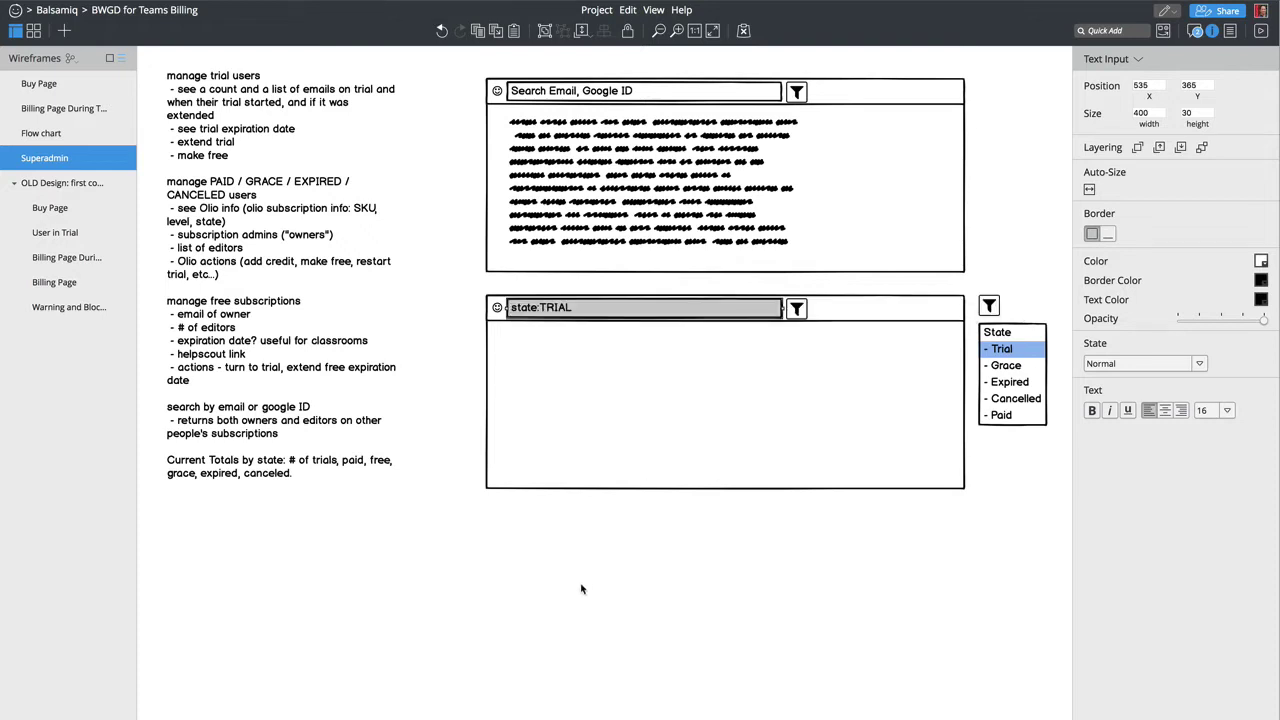
click(583, 589)
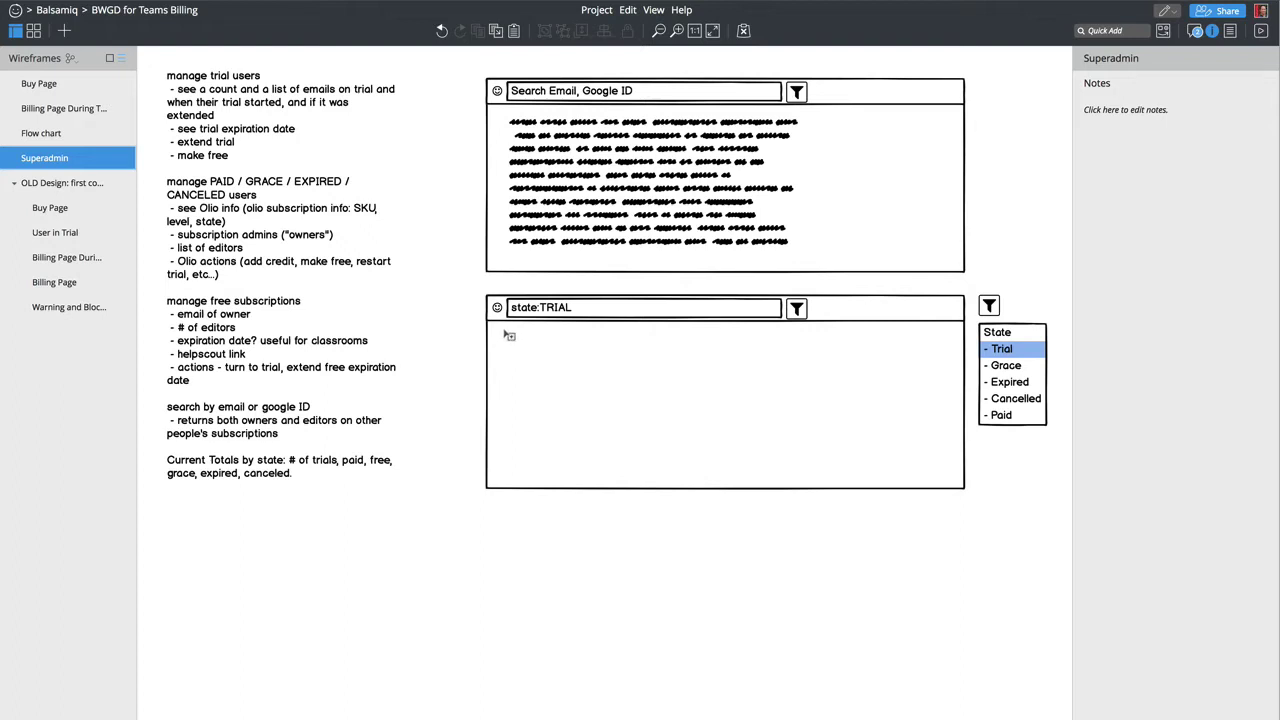
Step: Draw a rectangle in the lower panel, transform it into a 648 × 218 Data Grid, and empty its sample text
mouse_move(504, 330)
mouse_down()
mouse_move(646, 457)
mouse_move(869, 487)
mouse_move(953, 484)
mouse_up()
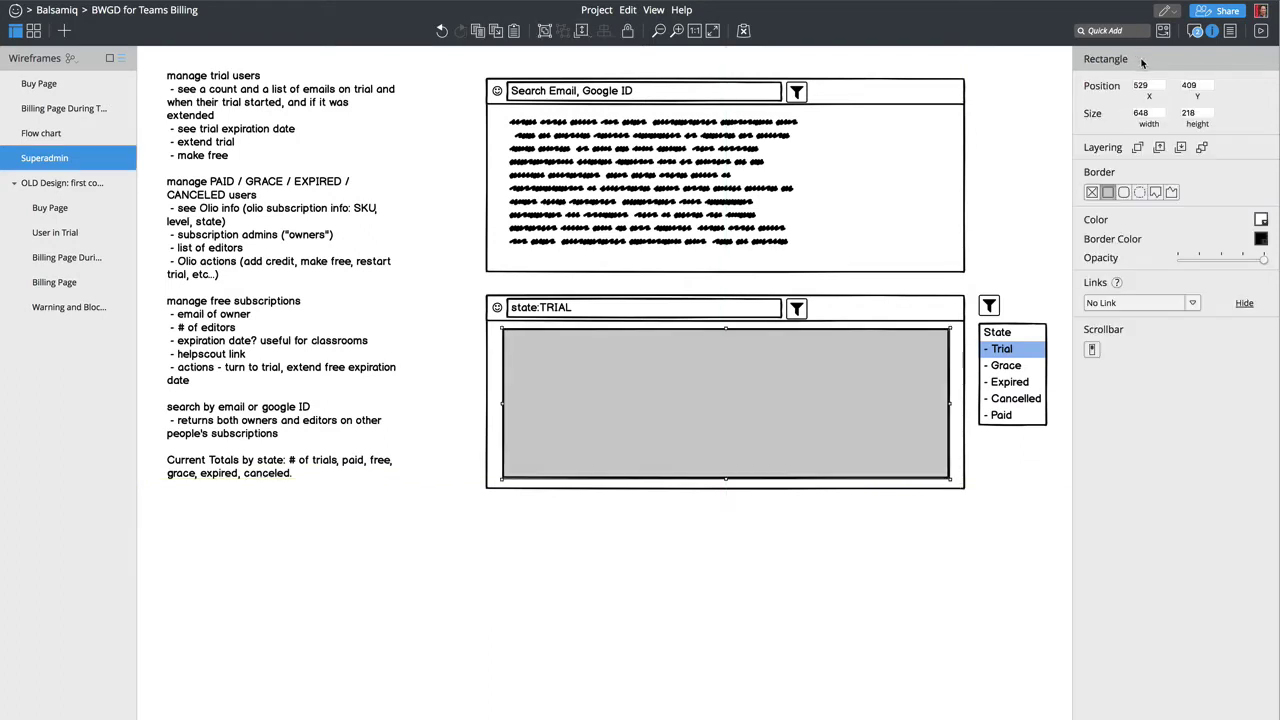
click(1140, 58)
text(tab)
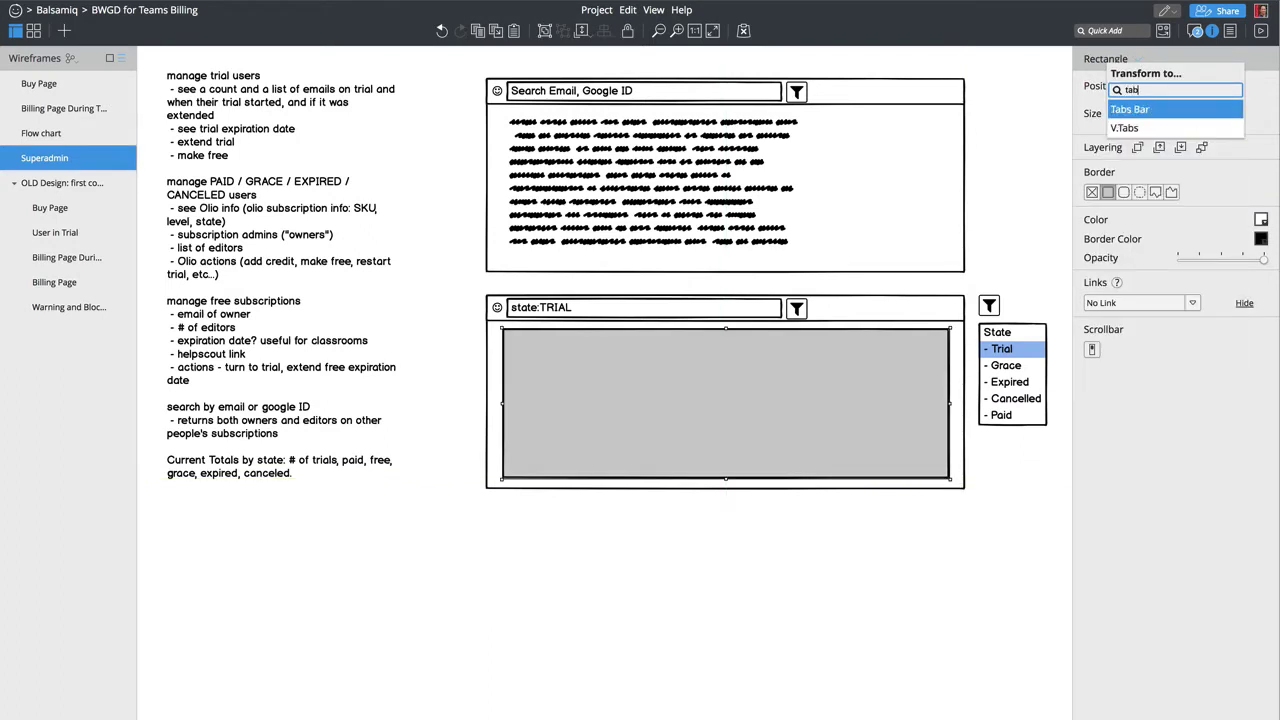
key(BackSpace)
key(BackSpace)
key(BackSpace)
text(data grid)
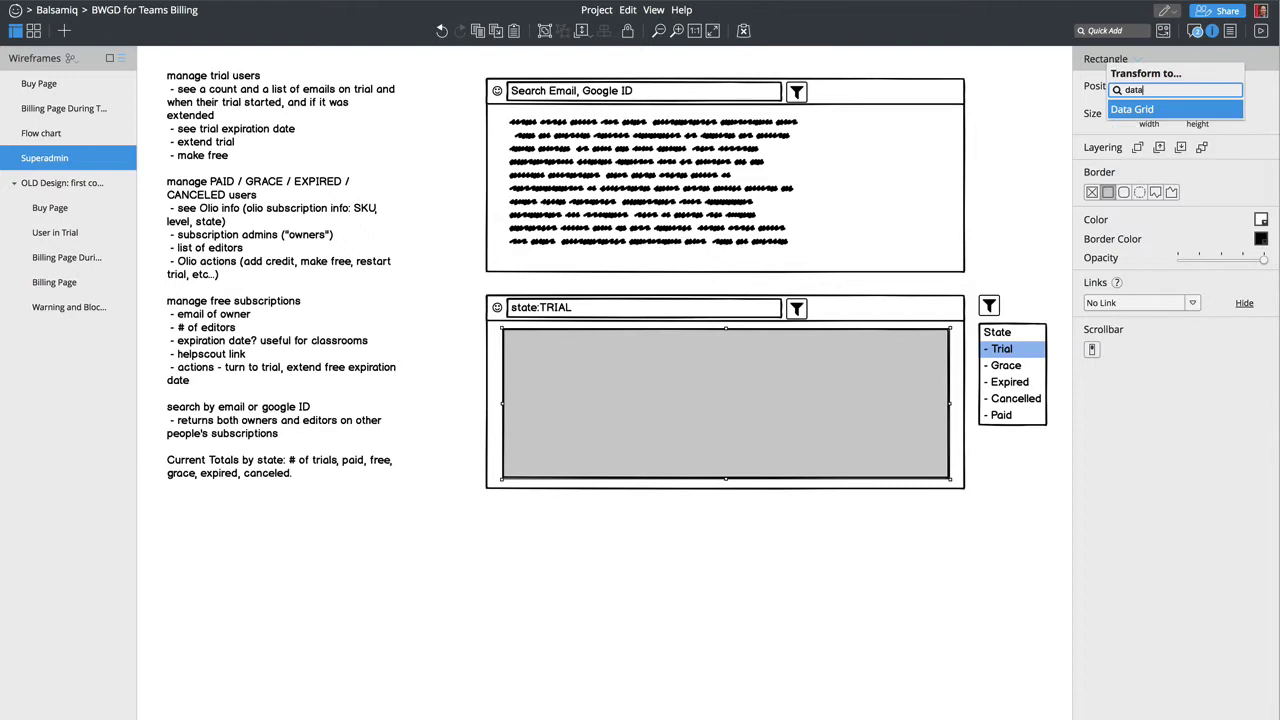
key(Return)
double_click(594, 403)
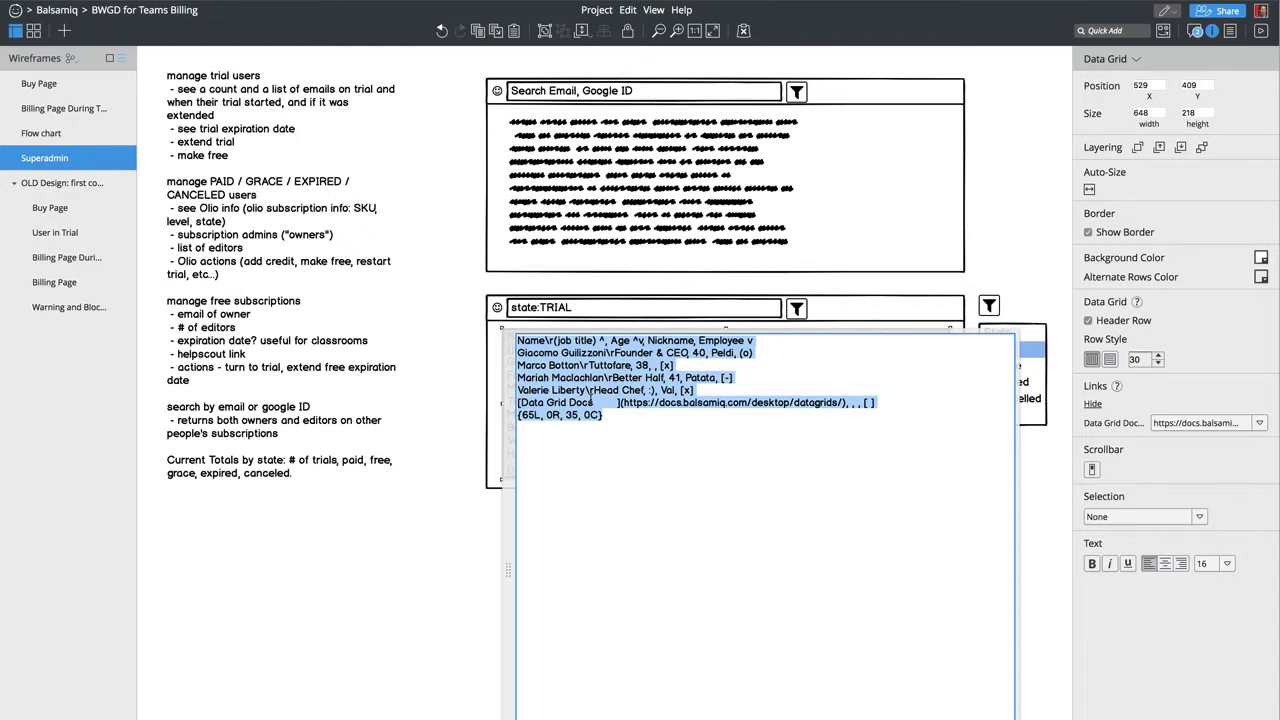
key(BackSpace)
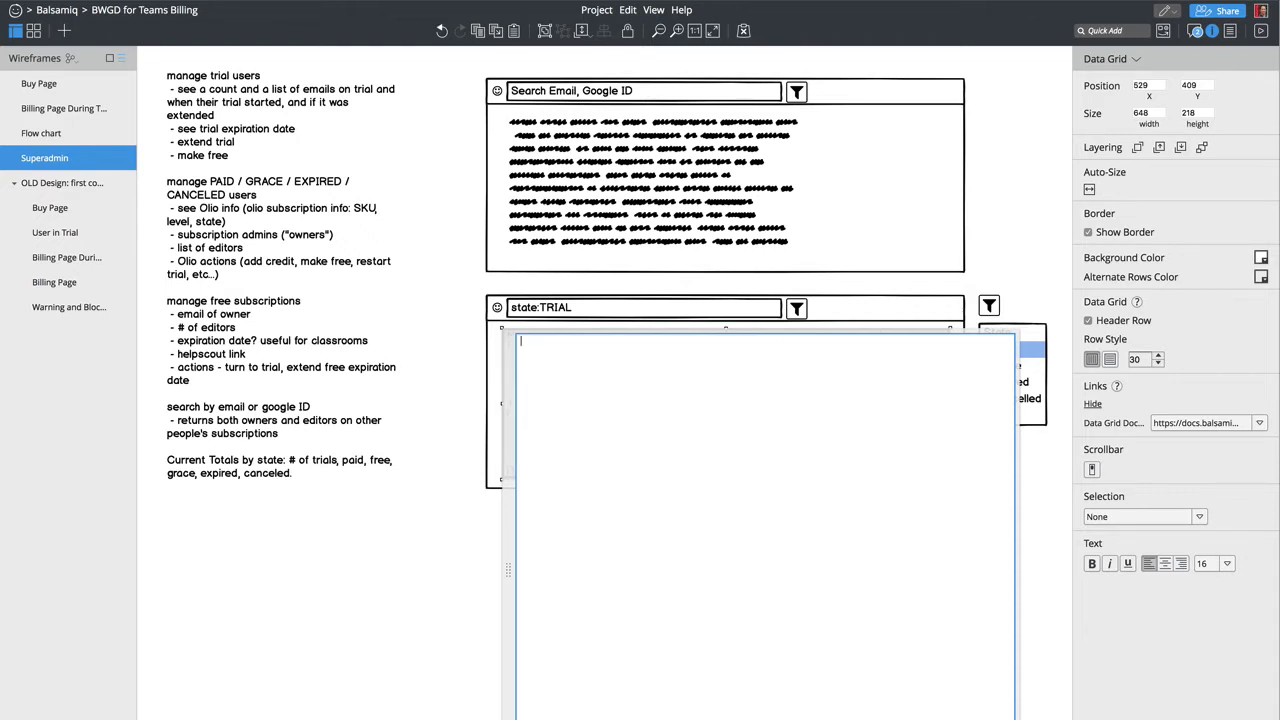
Step: Type the grid header ', ID, Name, Email, State, Actions' and start row one with 1, 1234
text(, ID,)
key(BackSpace)
key(BackSpace)
text(ID)
text(, Name, Email)
text(, State,)
text(Actions)
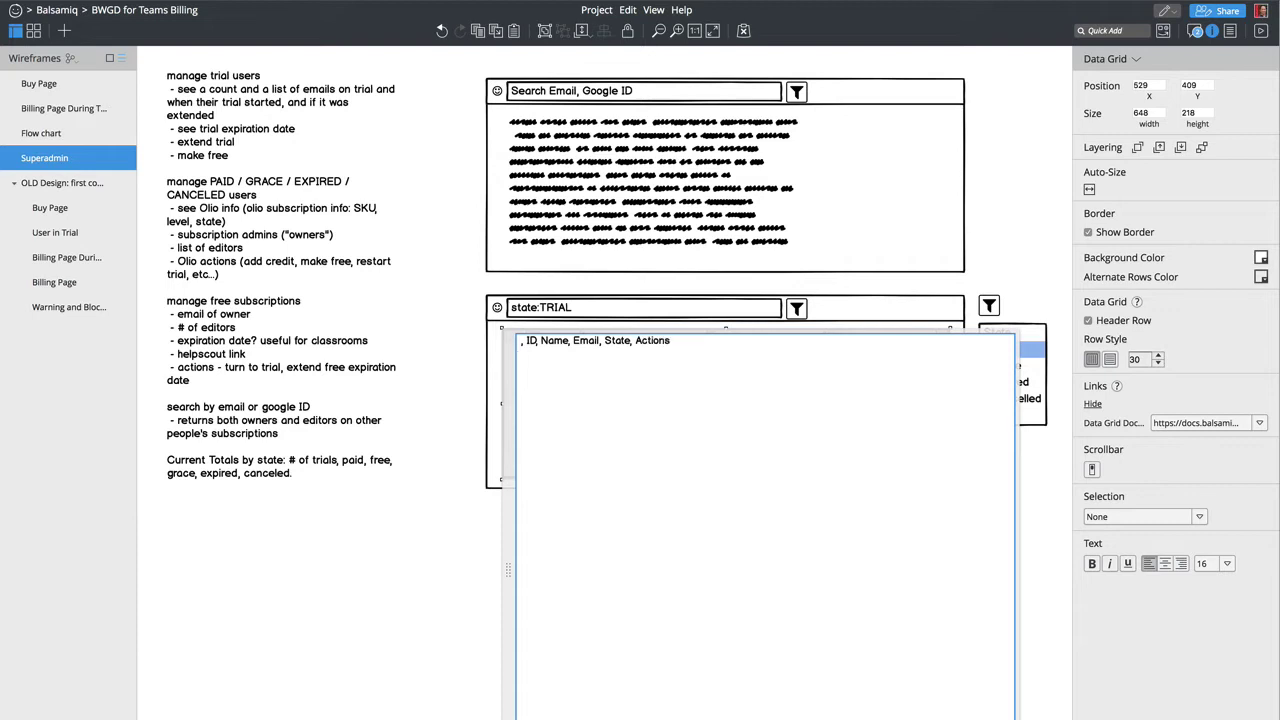
text(1, 1234,)
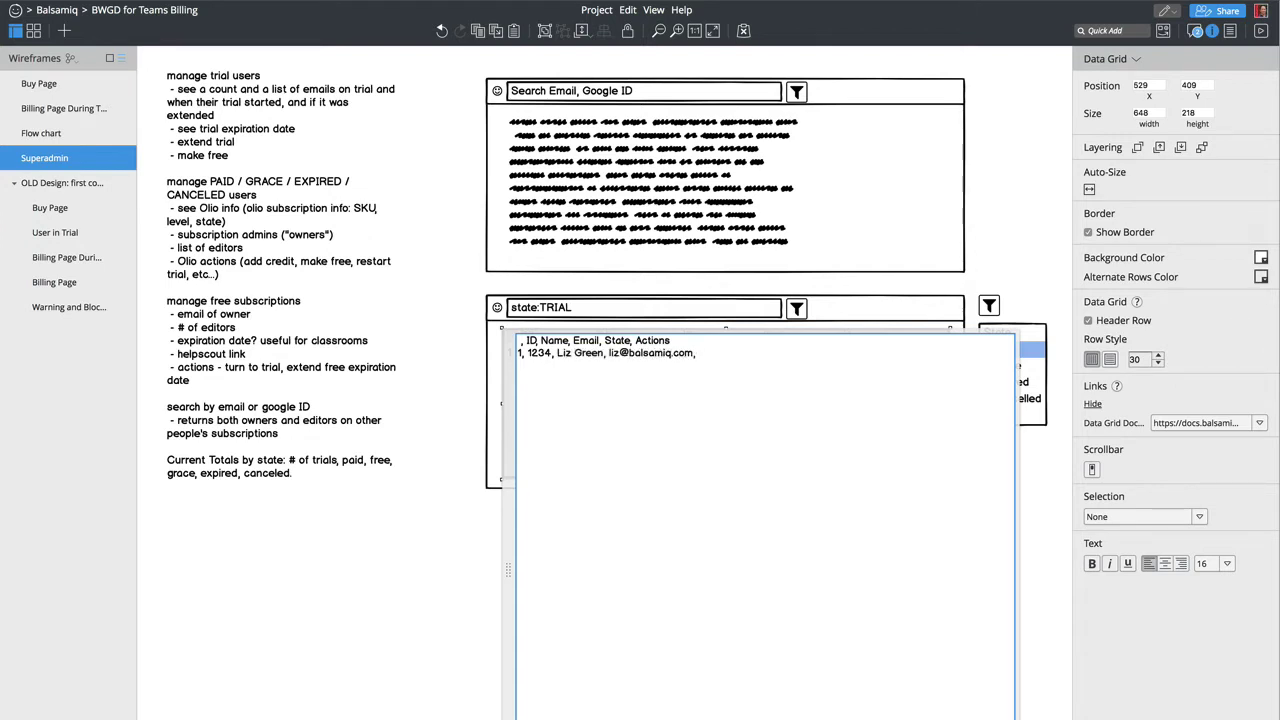
Step: Add the sample user's name, e-mail and 'TRIAL: expires Jan 21, 2018' to row one
text(TRIAL: expires n 21, 201)
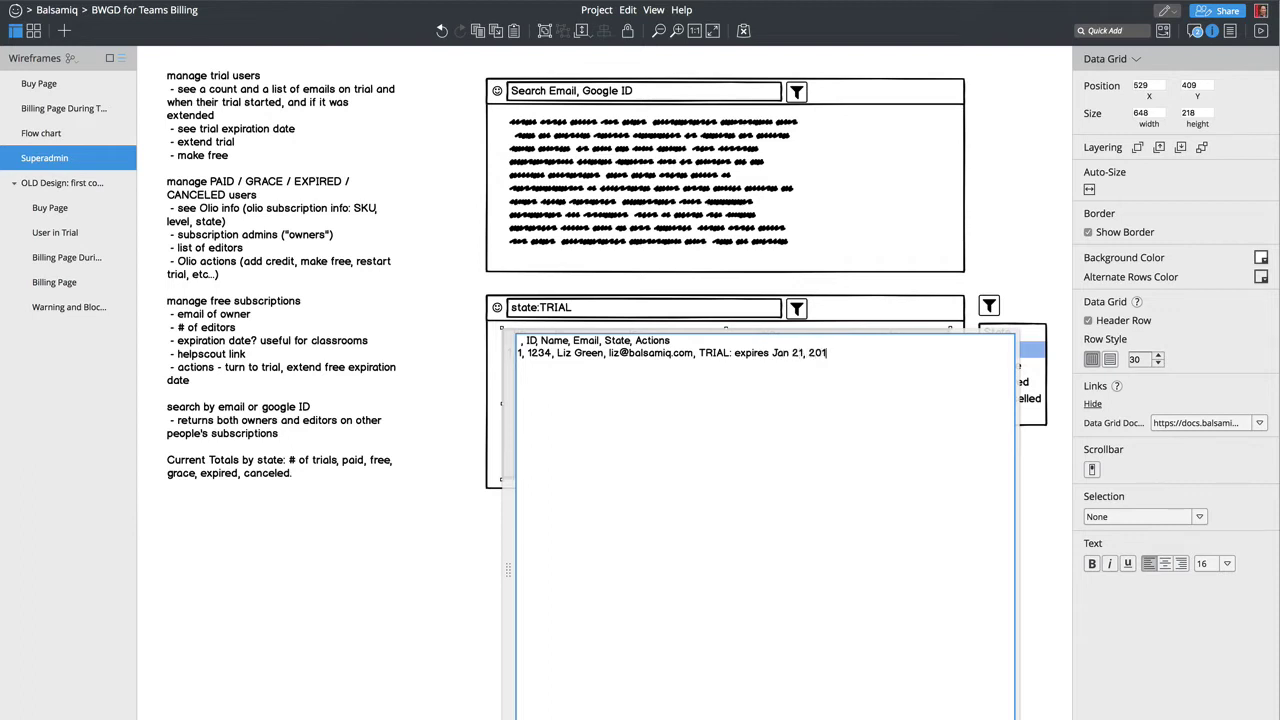
text(8)
Step: Finish row one with '[Make Free] [Extend]' links and commit the grid text
text([Make)
click(834, 352)
text(Free])
text( {)
key(BackSpace)
text({e)
key(BackSpace)
key(BackSpace)
text({)
key(BackSpace)
text([E)
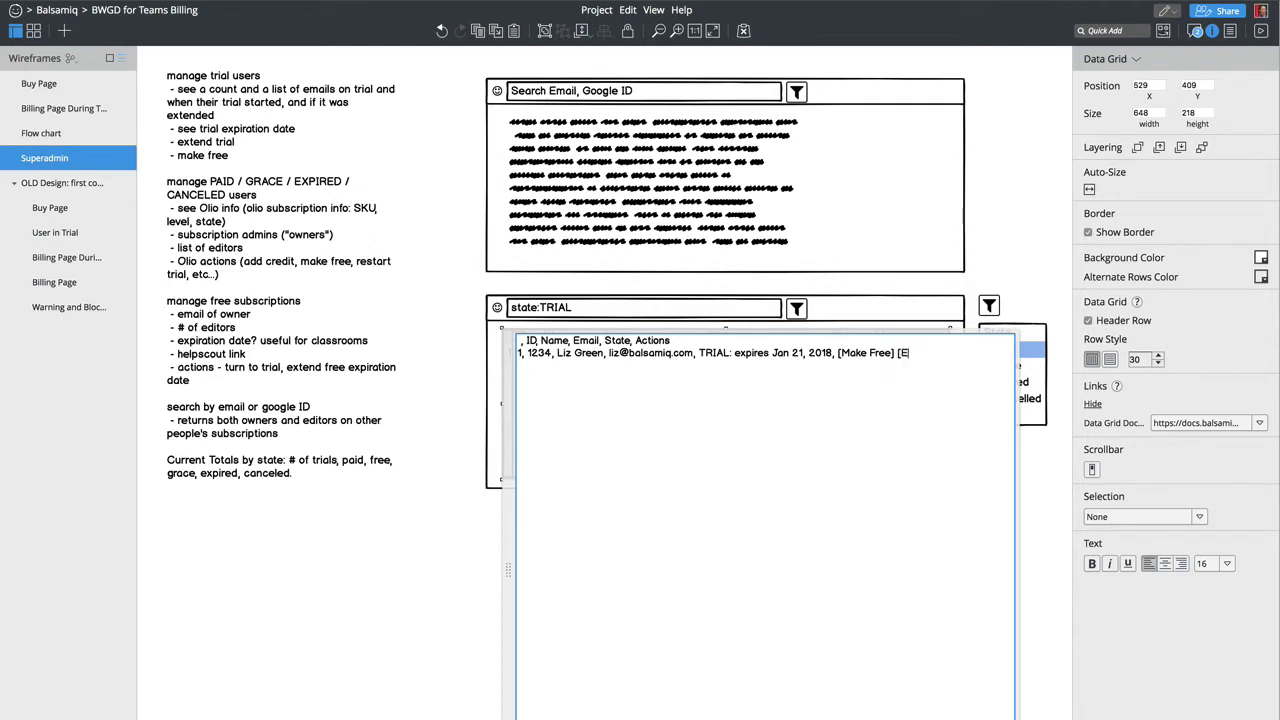
text(xtend])
key(ctrl+Return)
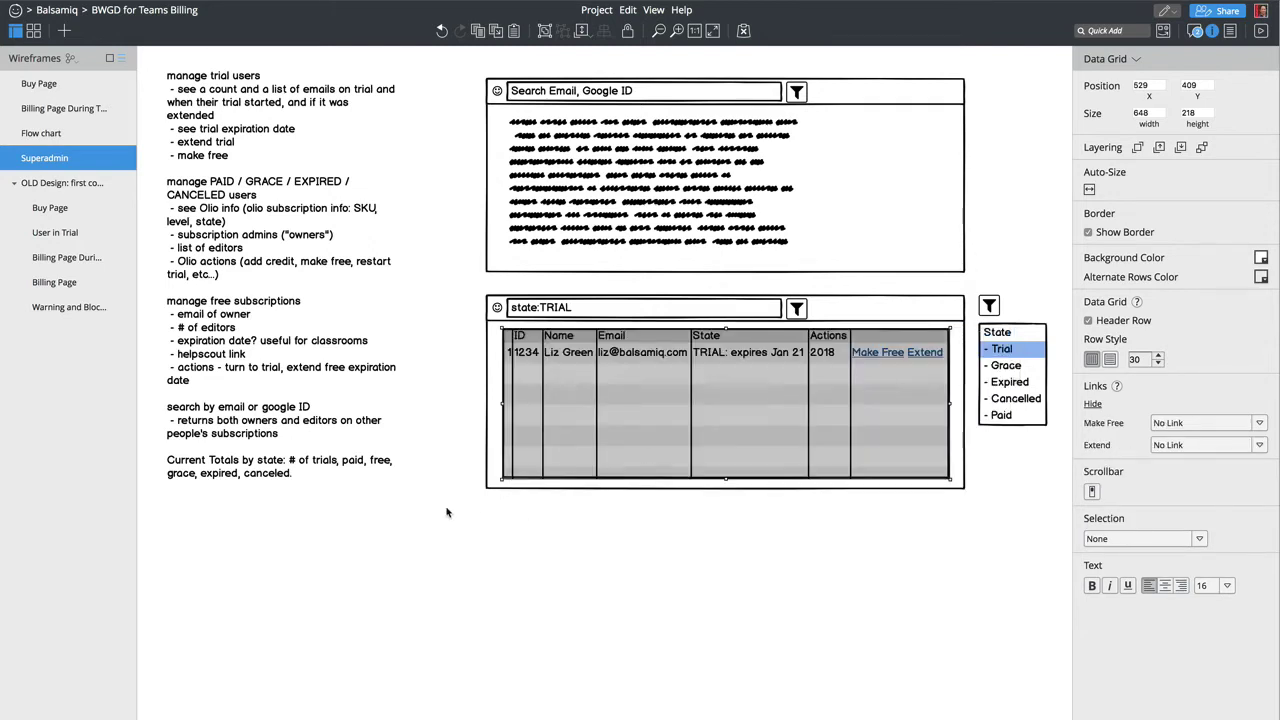
click(1092, 360)
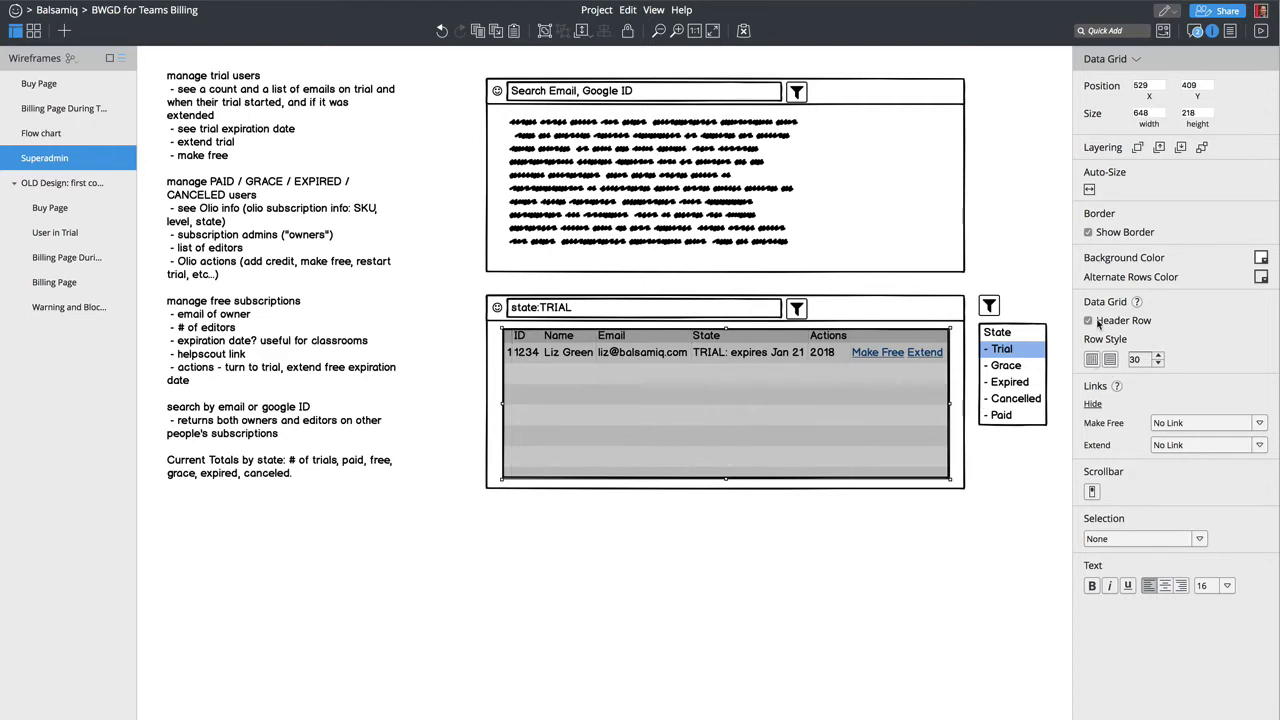
click(1116, 233)
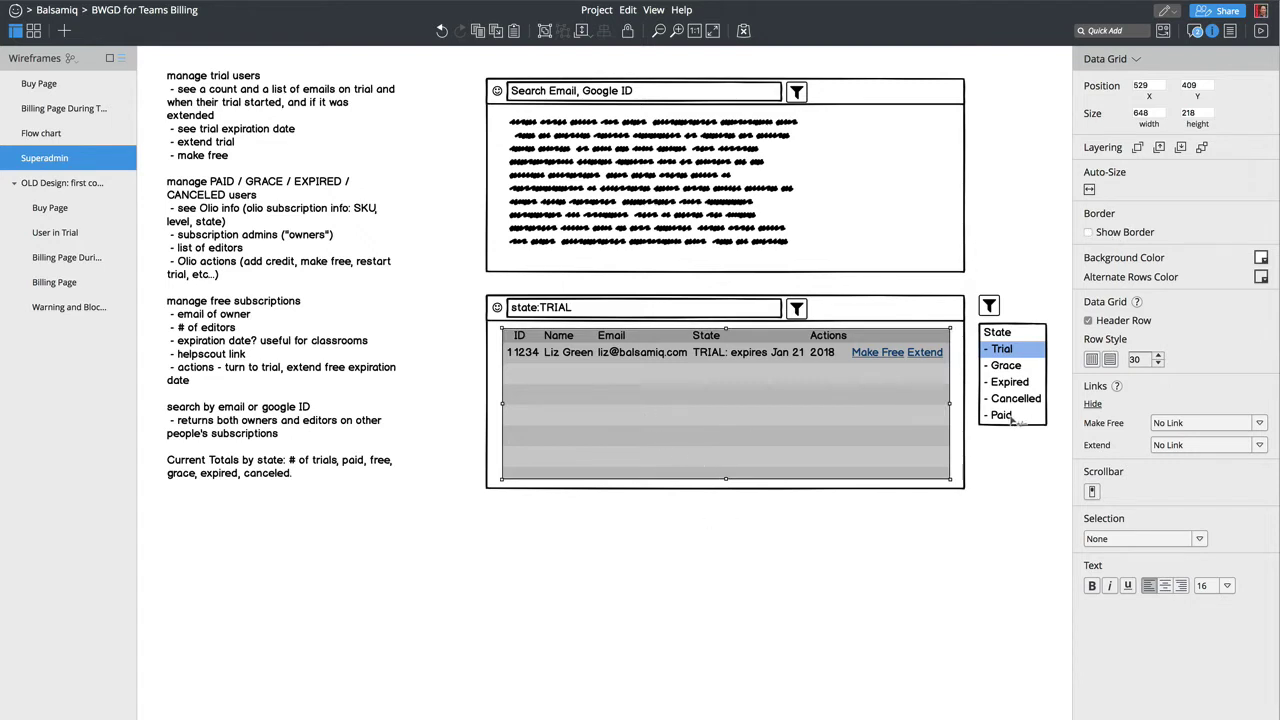
click(1222, 587)
click(1213, 695)
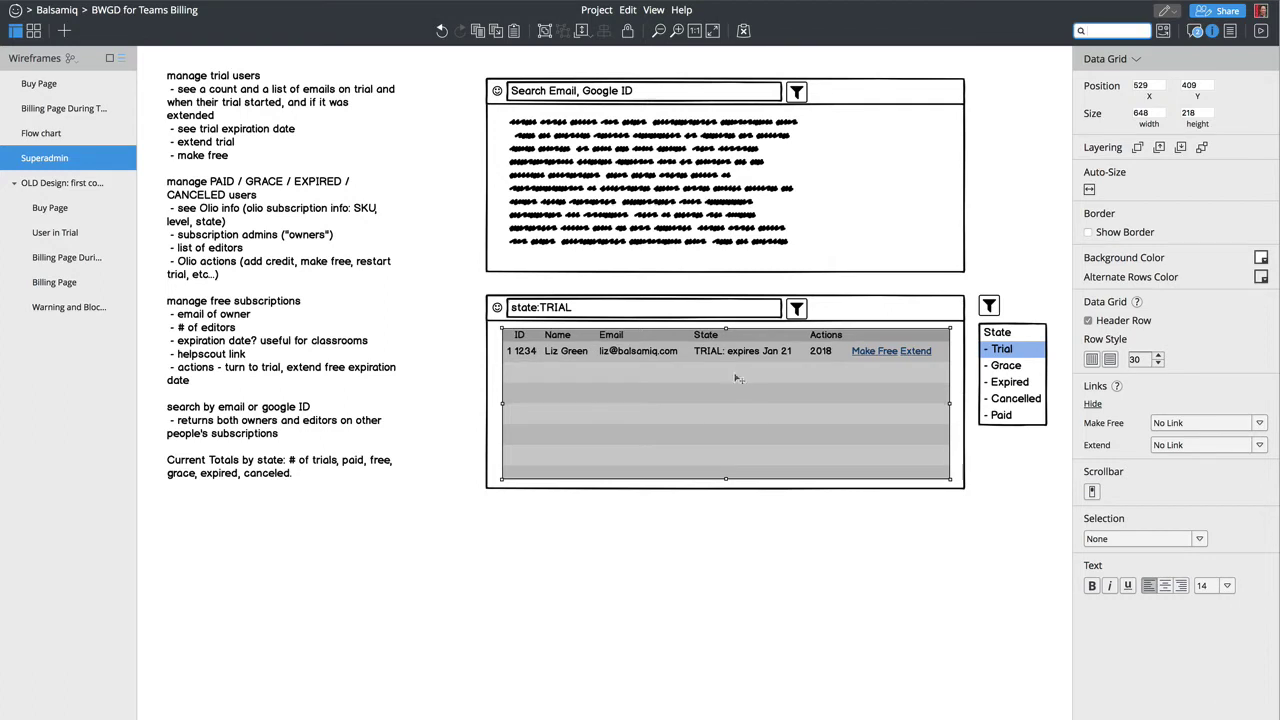
click(866, 542)
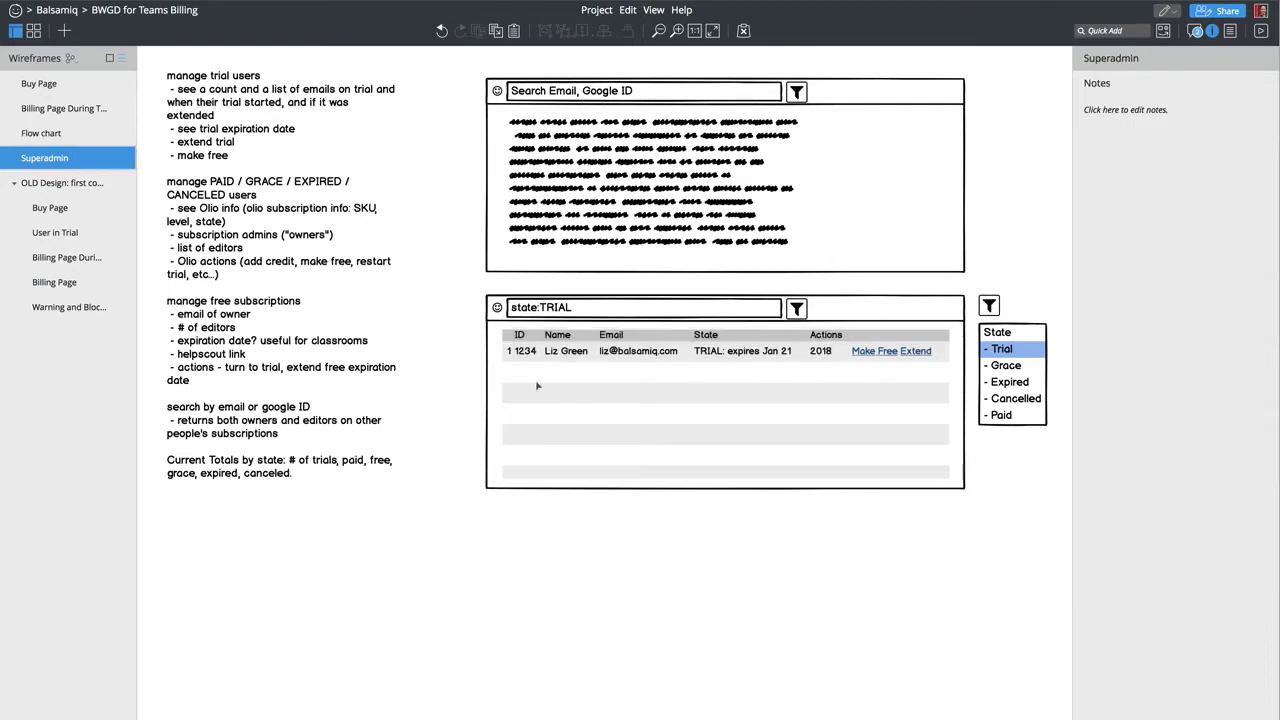
click(530, 368)
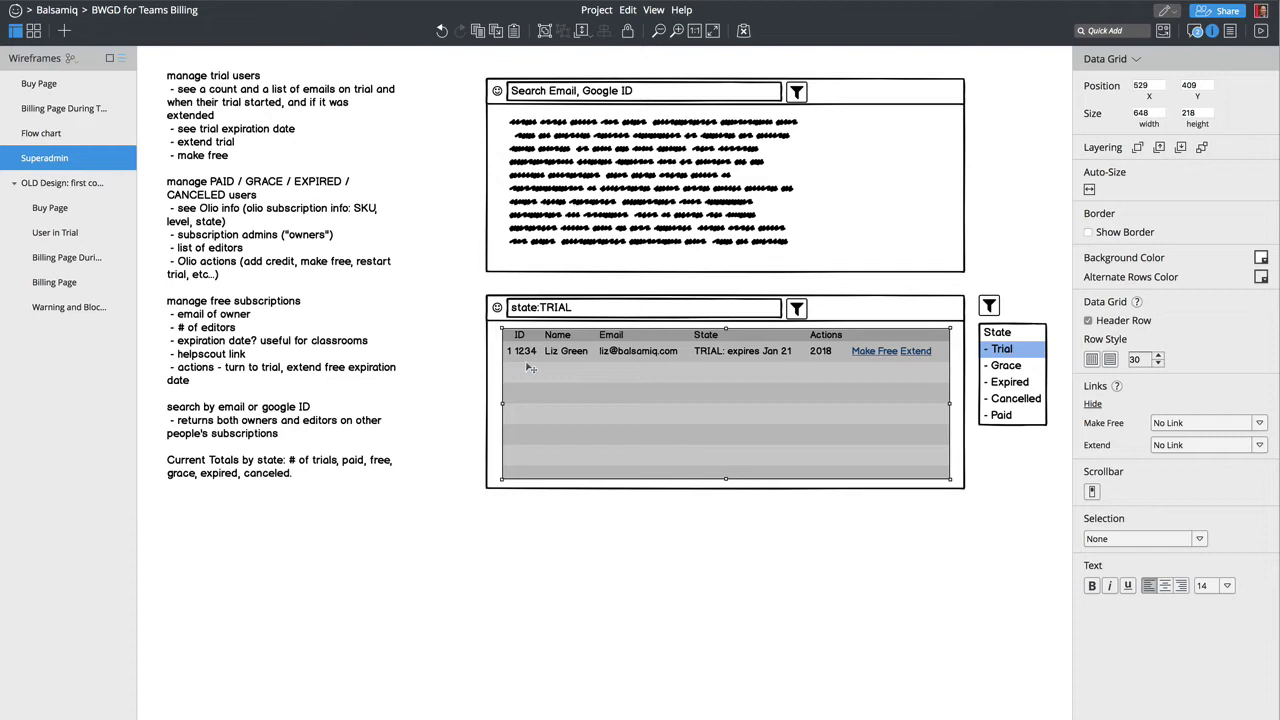
Step: Select and copy the sample data row in the trial users grid's text
double_click(583, 372)
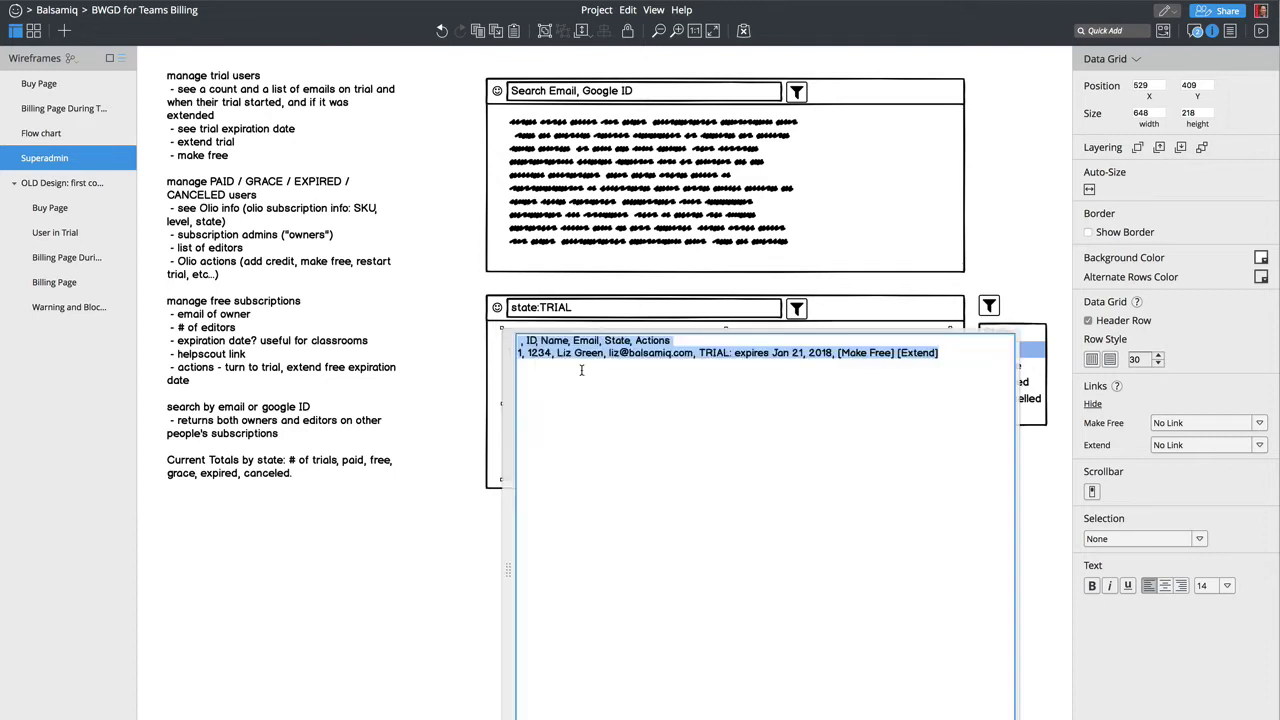
key(Right)
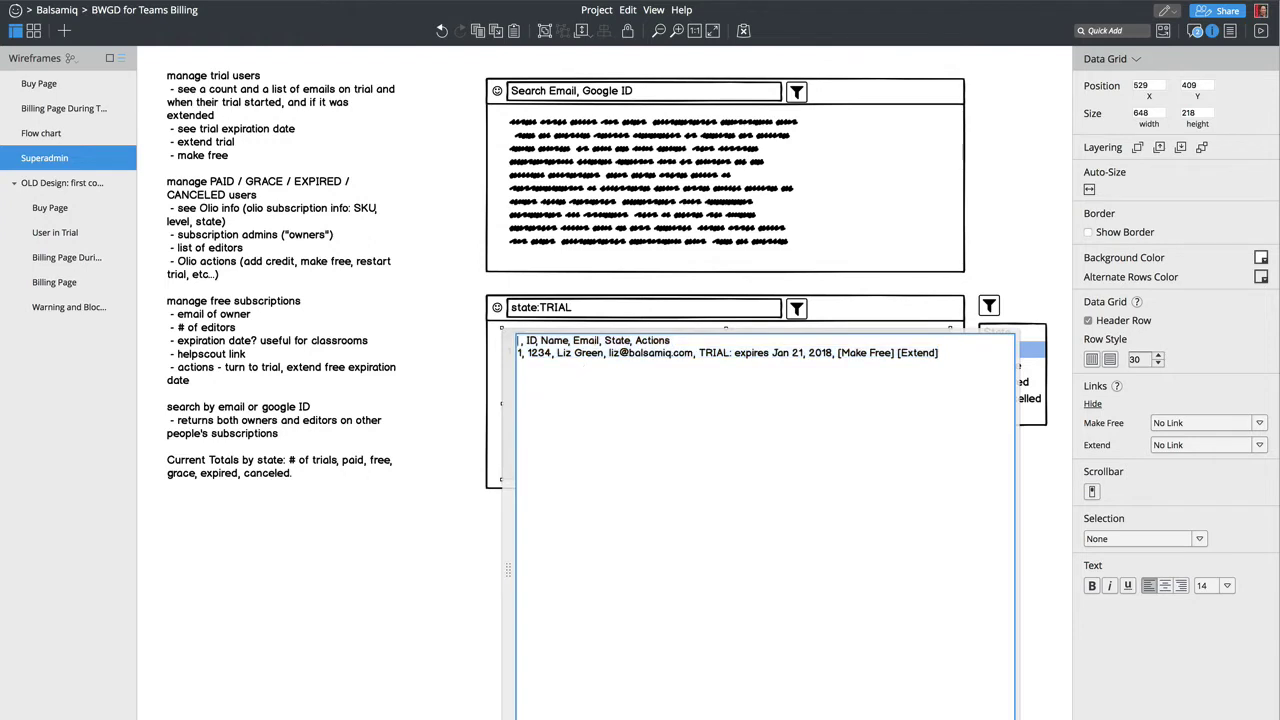
key(shift+End)
key(ctrl+c)
key(Right)
Step: Paste four more copies of the row and commit, giving five identical rows
key(Return)
key(ctrl+v)
key(Return)
key(ctrl+v)
key(Return)
key(ctrl+v)
key(Return)
key(ctrl+v)
key(ctrl+a)
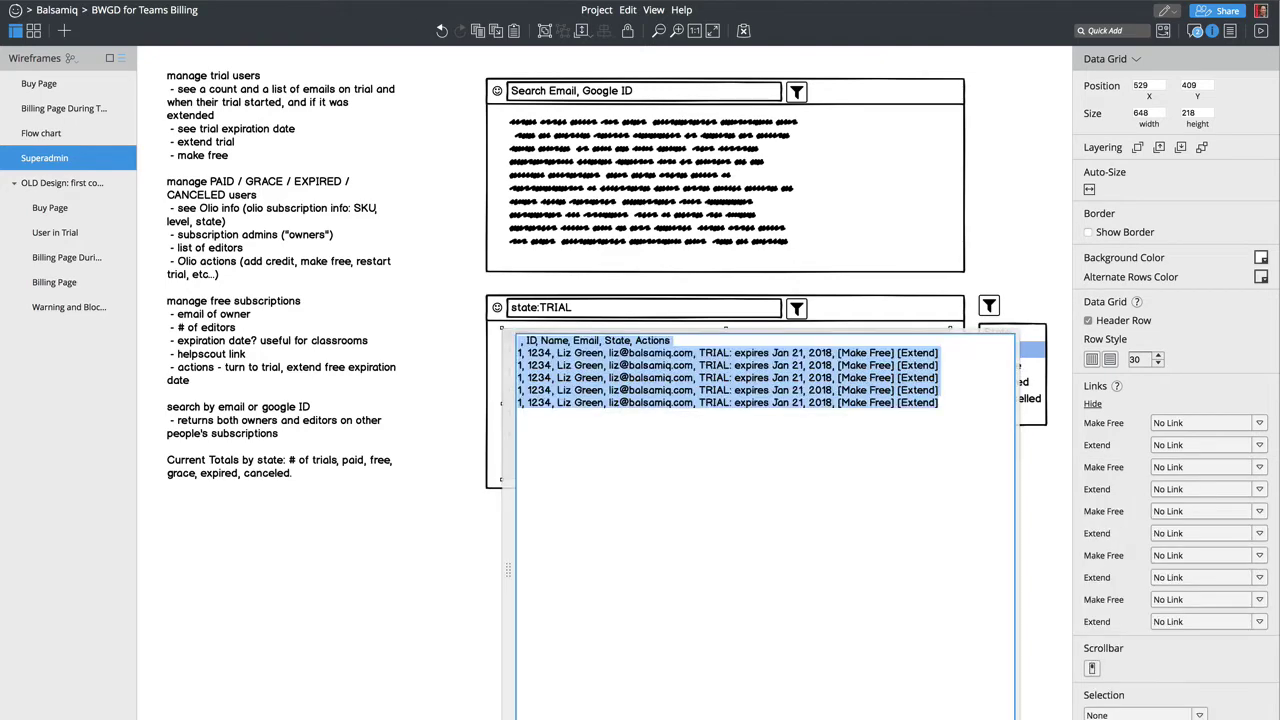
key(ctrl+Return)
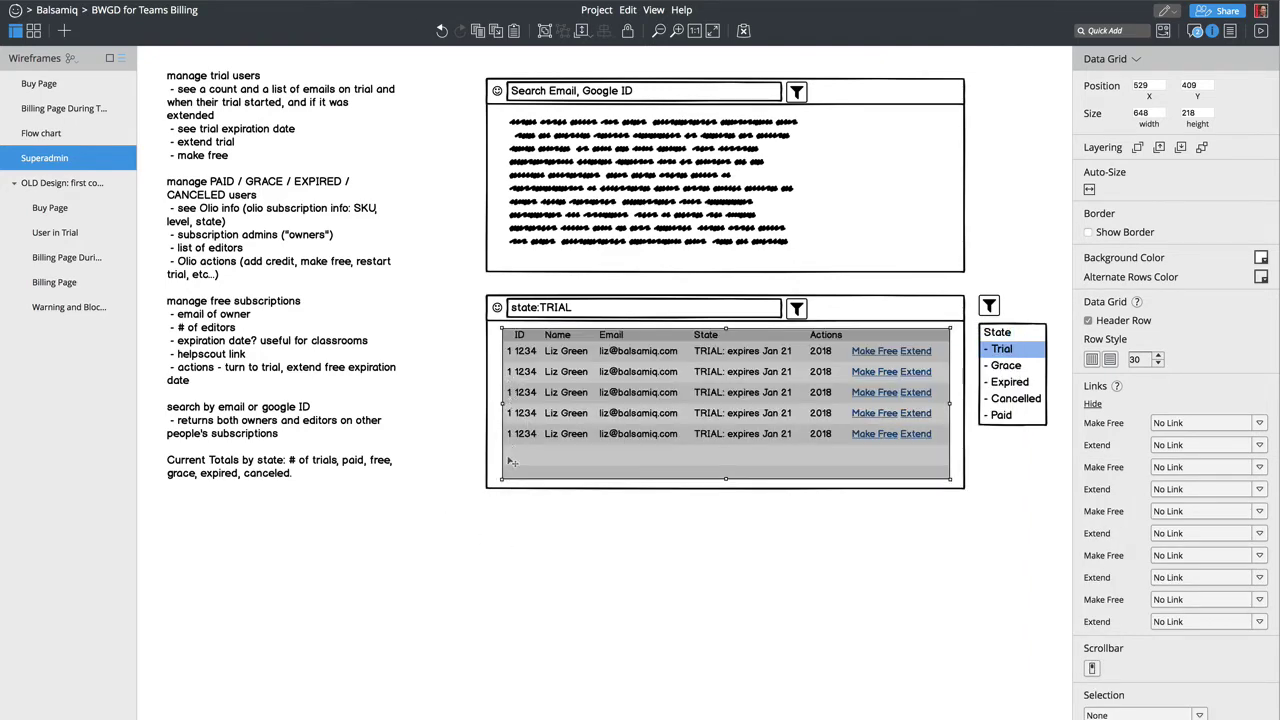
click(544, 504)
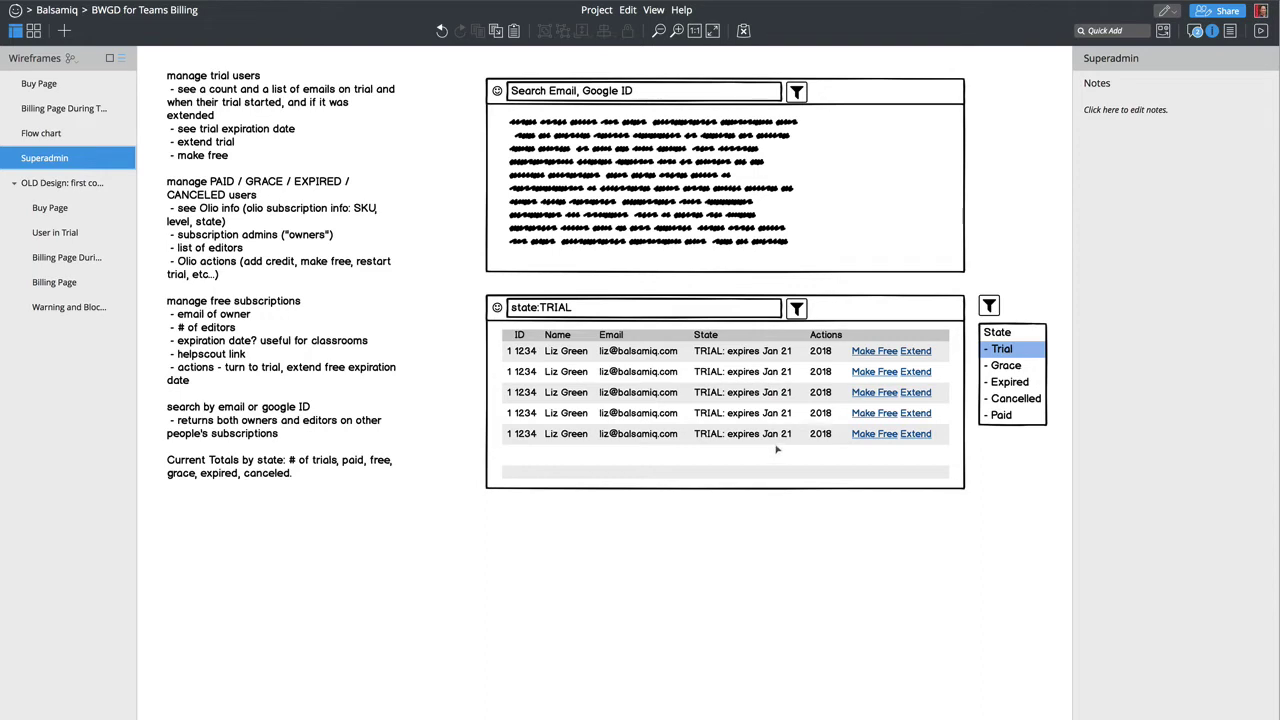
Step: Escape the comma after Jan 21 so State reads 'TRIAL: expires Jan 21, 2018'
click(796, 417)
key(Return)
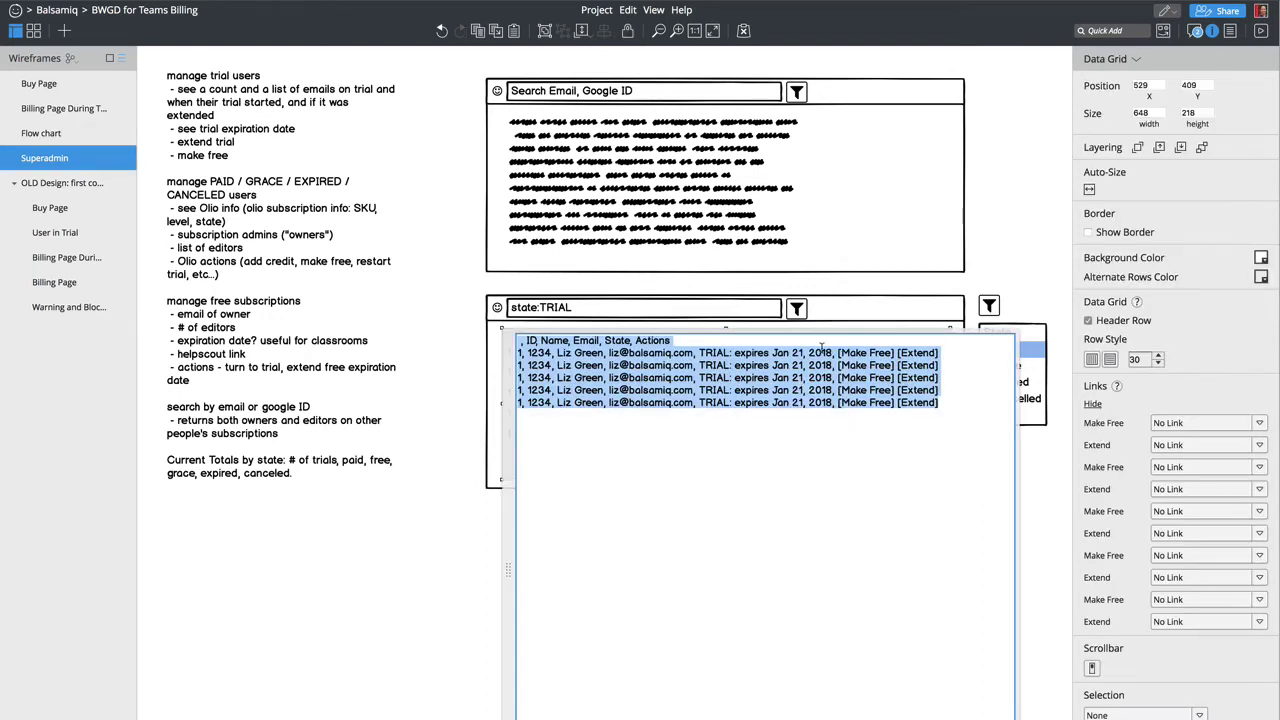
click(801, 355)
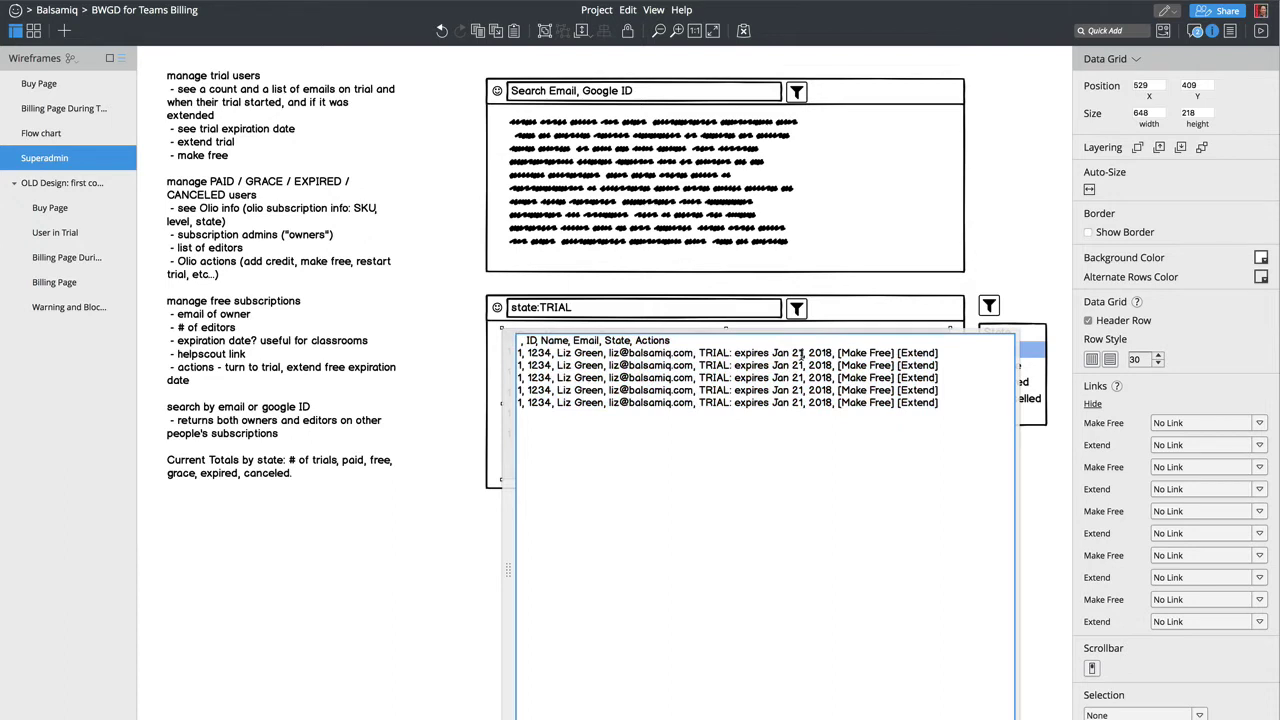
text(\)
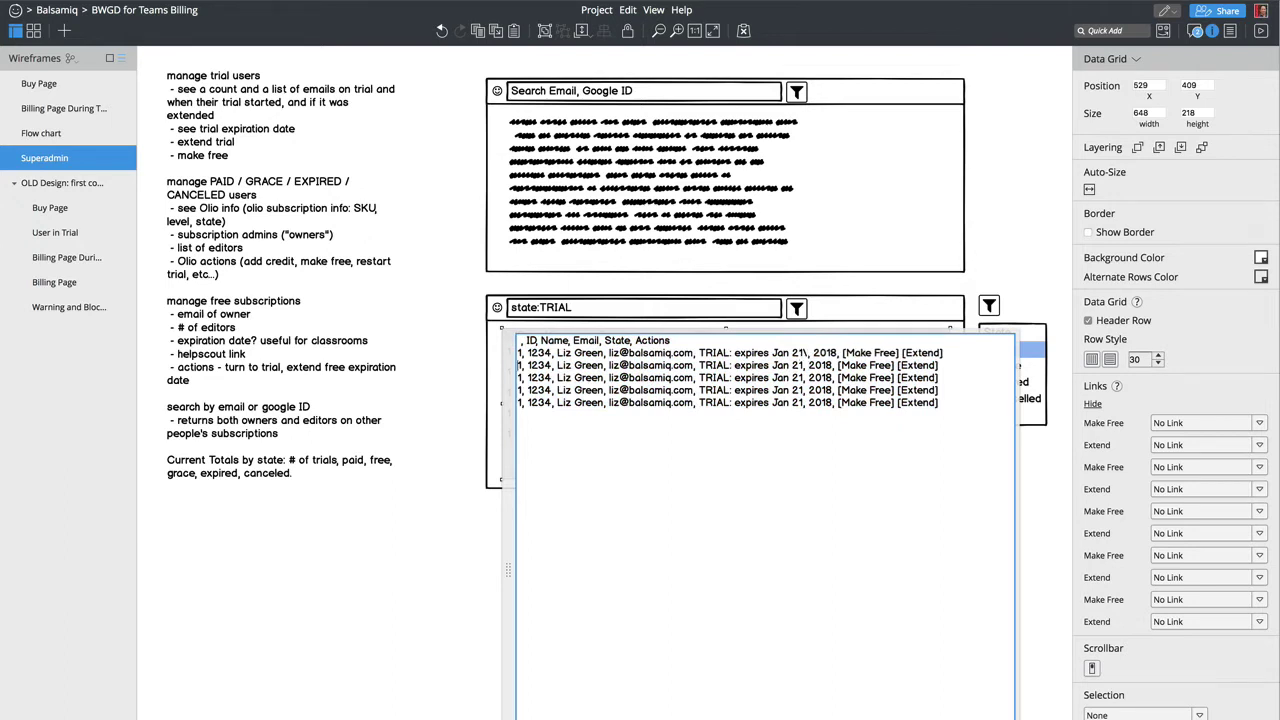
Step: Delete the duplicate rows and copy the corrected first data row
key(shift+Down)
key(shift+Down)
key(shift+Down)
key(shift+Down)
key(BackSpace)
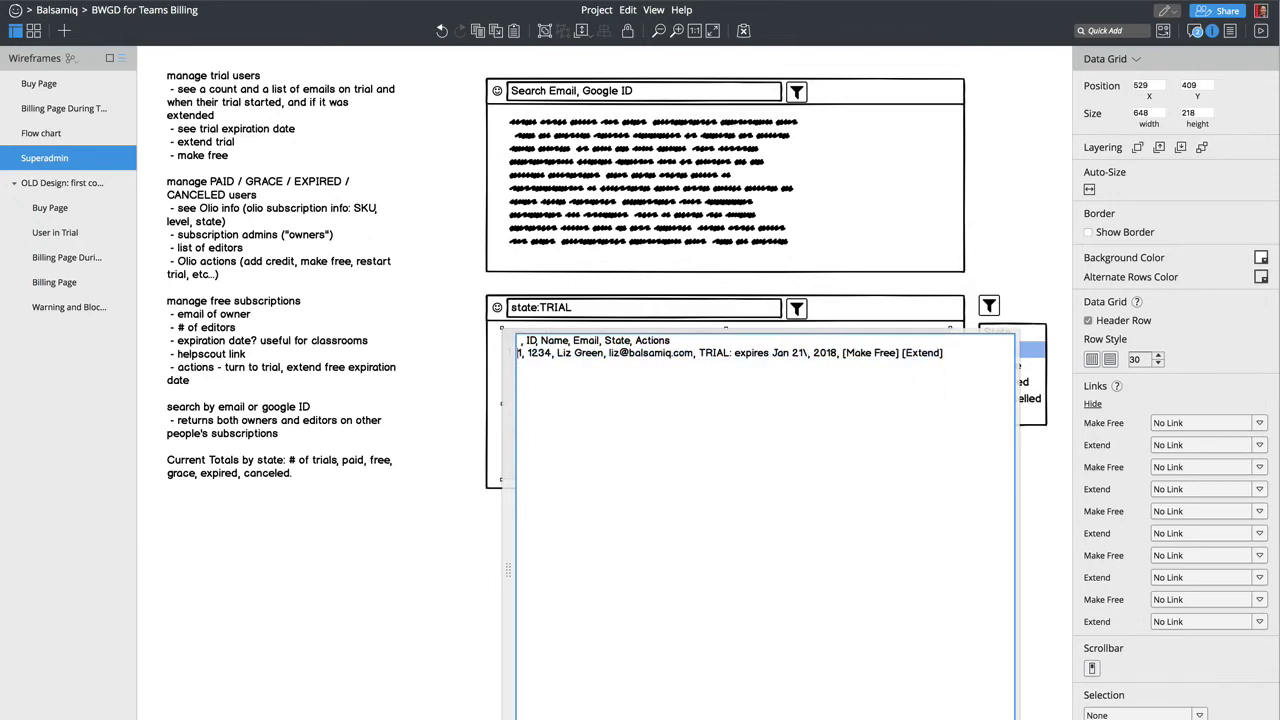
key(shift+End)
key(ctrl+c)
Step: Paste five copies of the row and commit, giving six identical rows
key(Down)
key(ctrl+v)
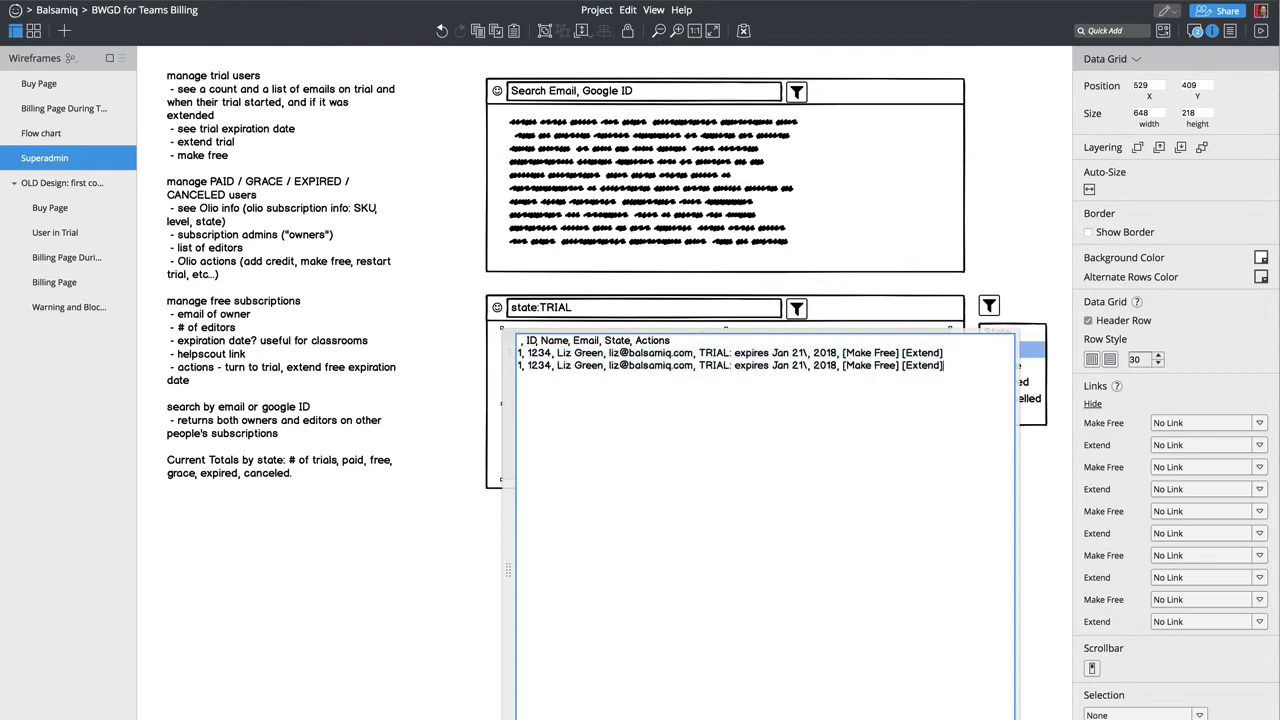
key(Return)
key(ctrl+v)
key(Return)
key(ctrl+v)
key(ctrl+v)
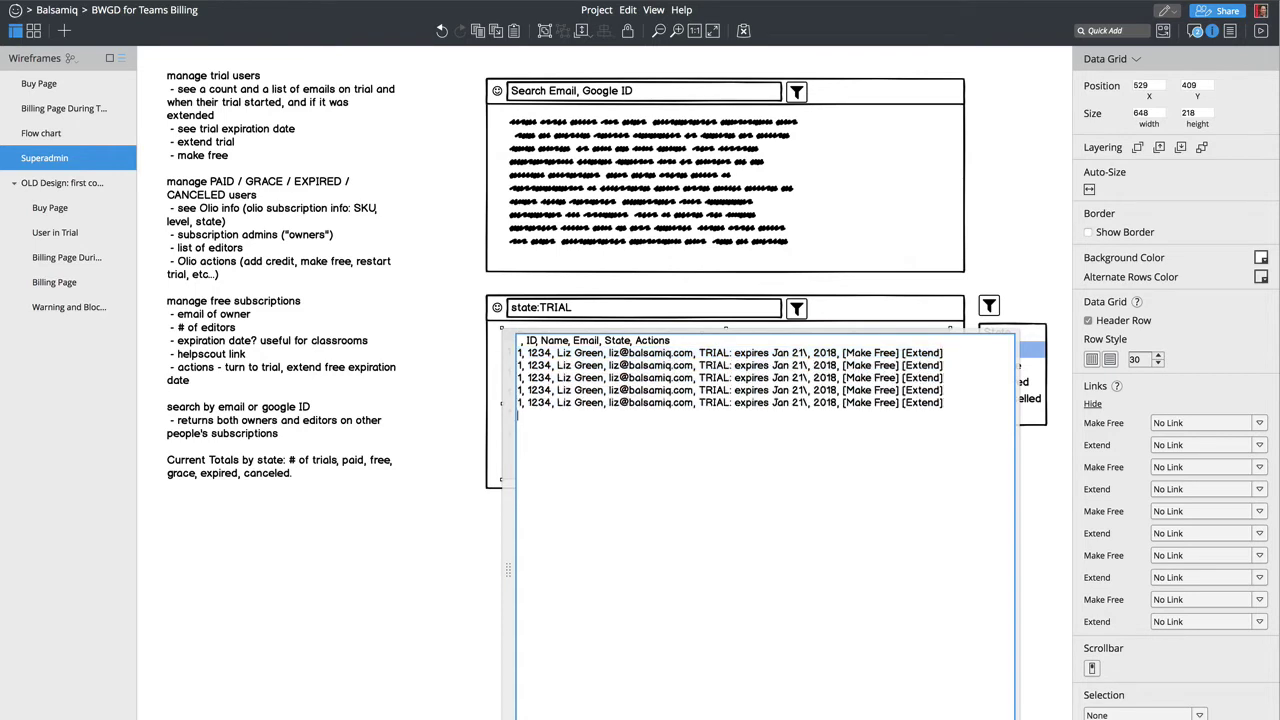
key(Return)
key(ctrl+v)
click(736, 546)
click(746, 570)
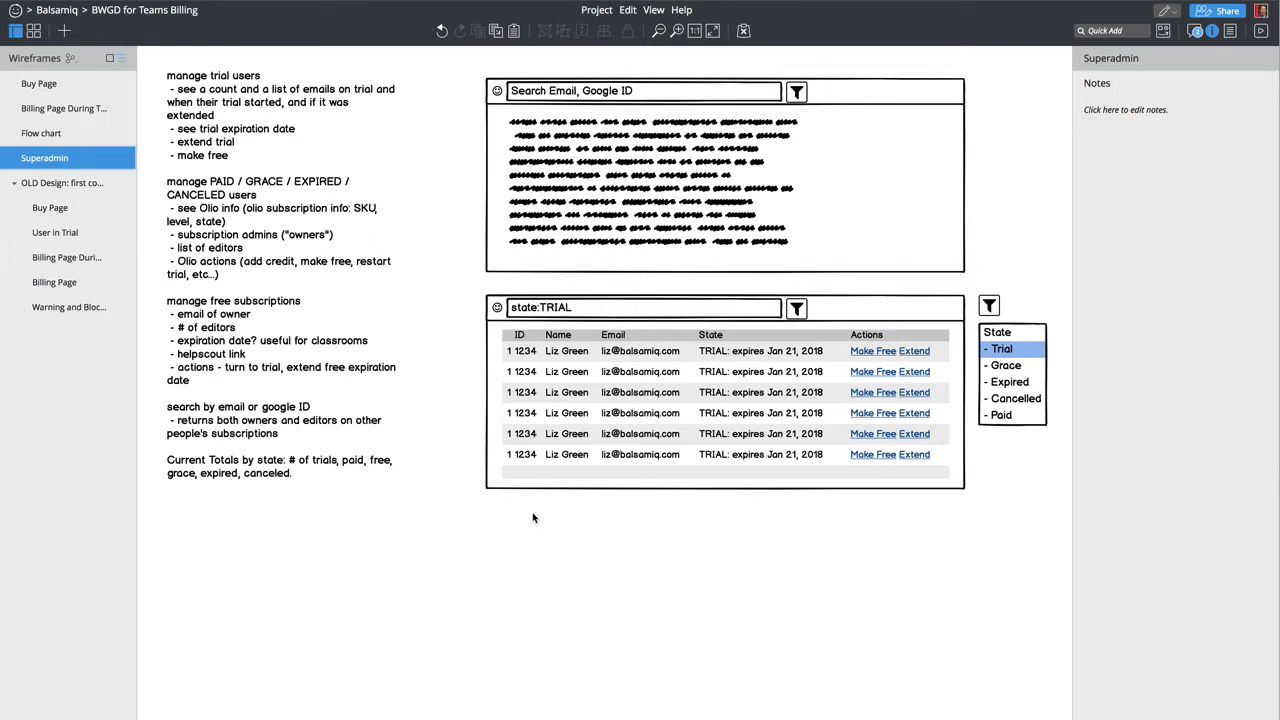
Step: Insert a Callout and stretch it into a long bar above the tables
key(slash)
text(call)
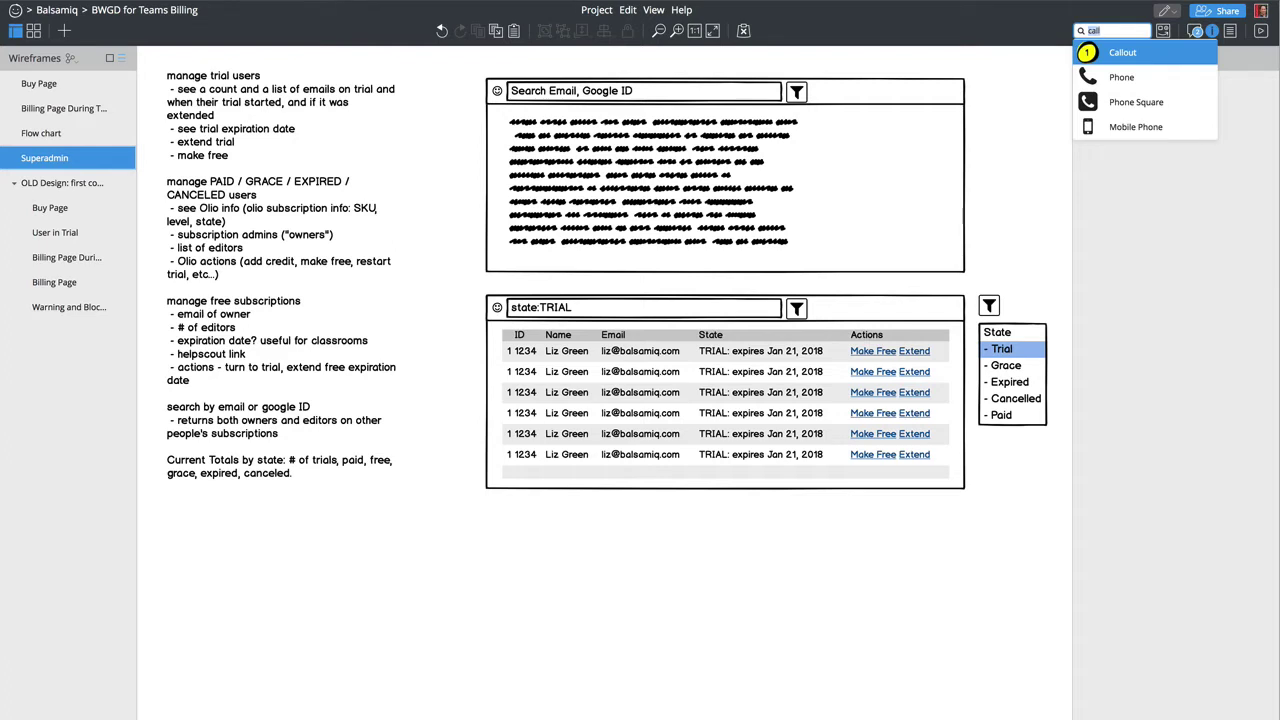
key(Return)
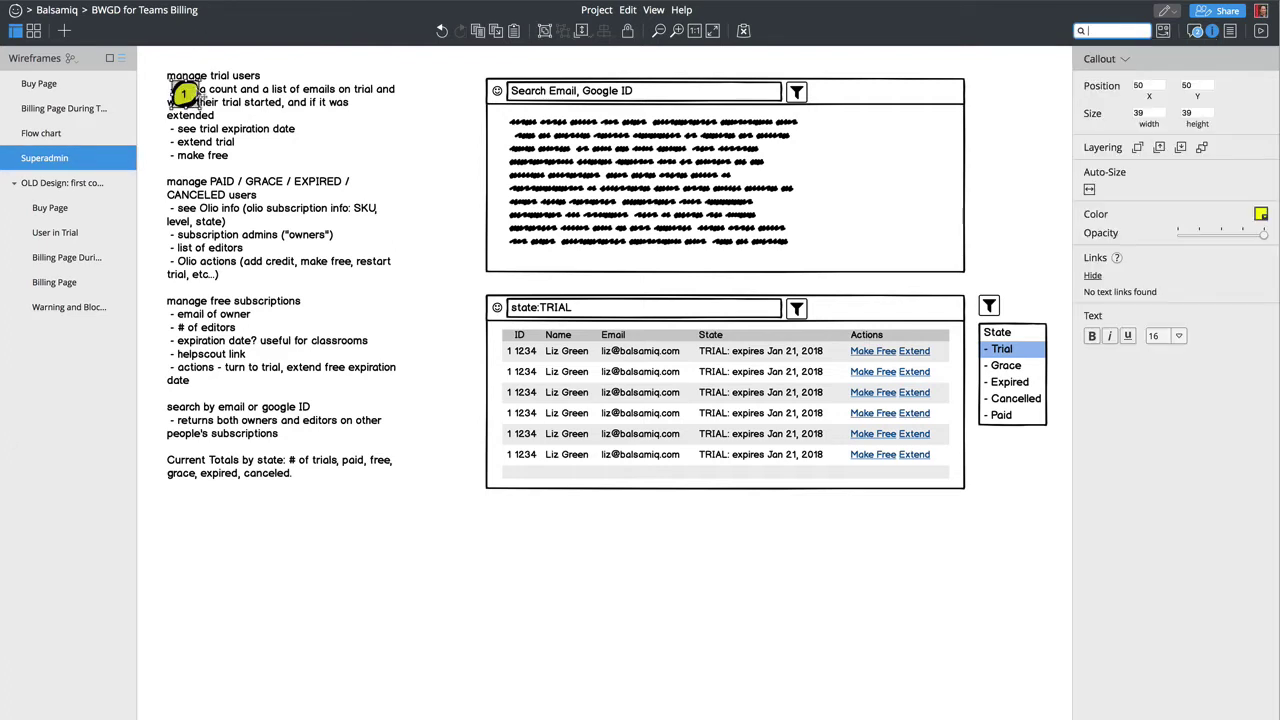
drag(198, 100, 584, 285)
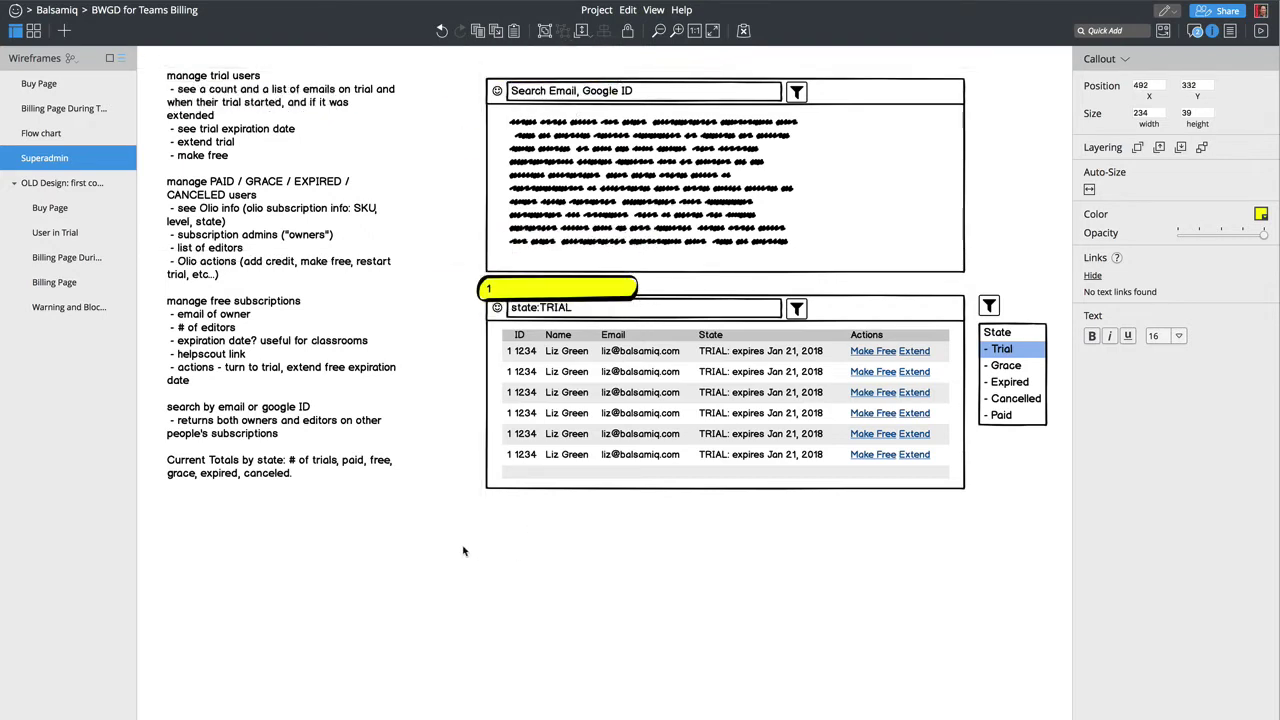
Step: Move the trial table, filter and state list down, then place the callout just above
drag(463, 546, 1041, 340)
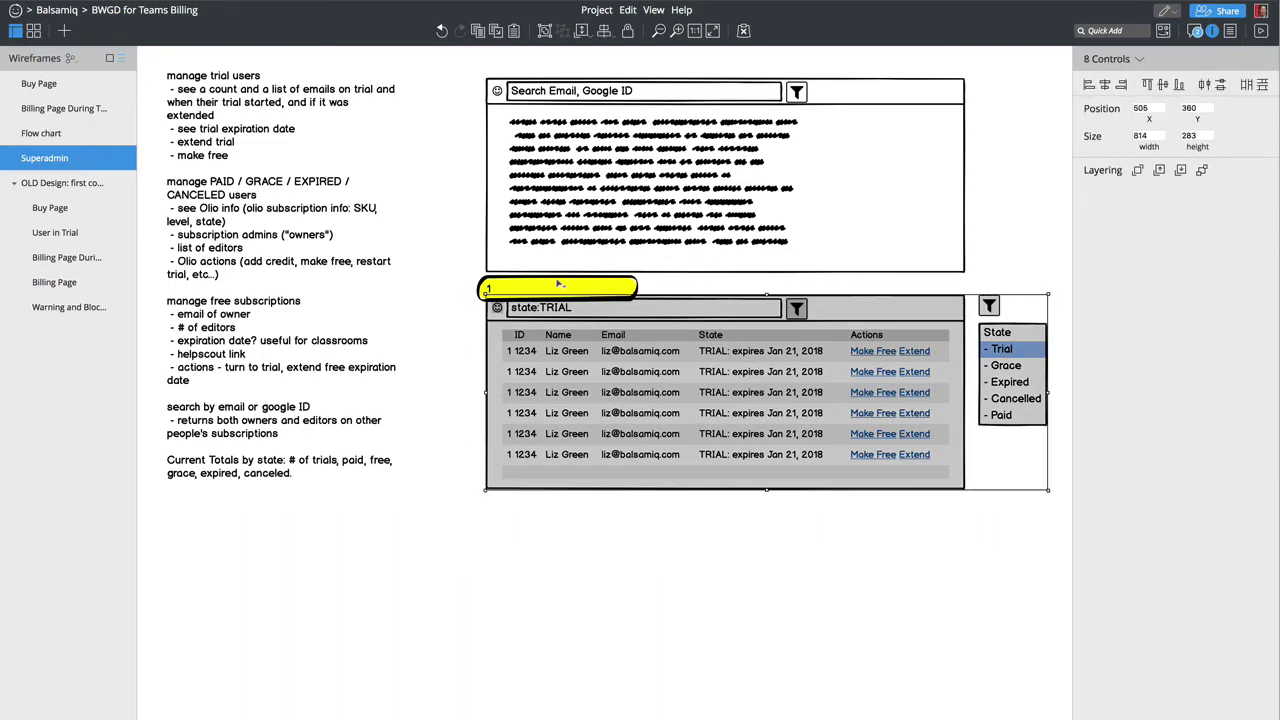
key(shift+Down)
key(shift+Down)
key(shift+Down)
key(shift+Down)
key(shift+Down)
key(shift+Down)
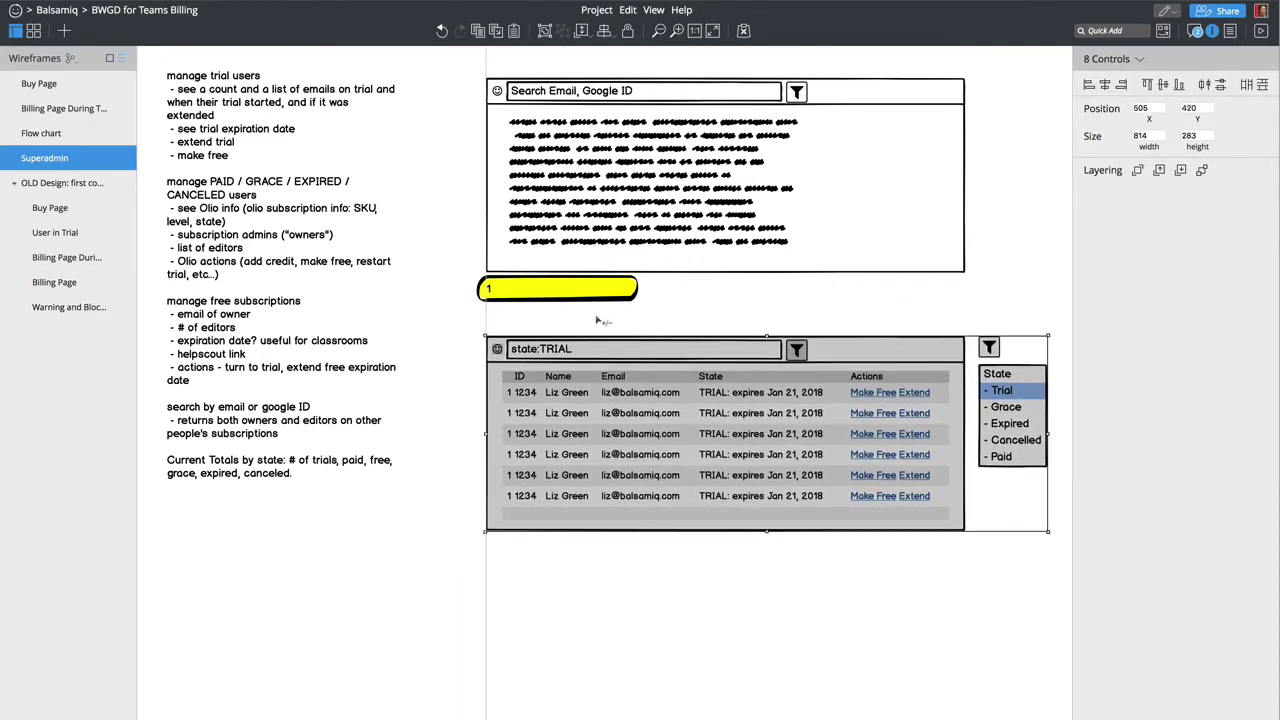
click(597, 317)
click(592, 295)
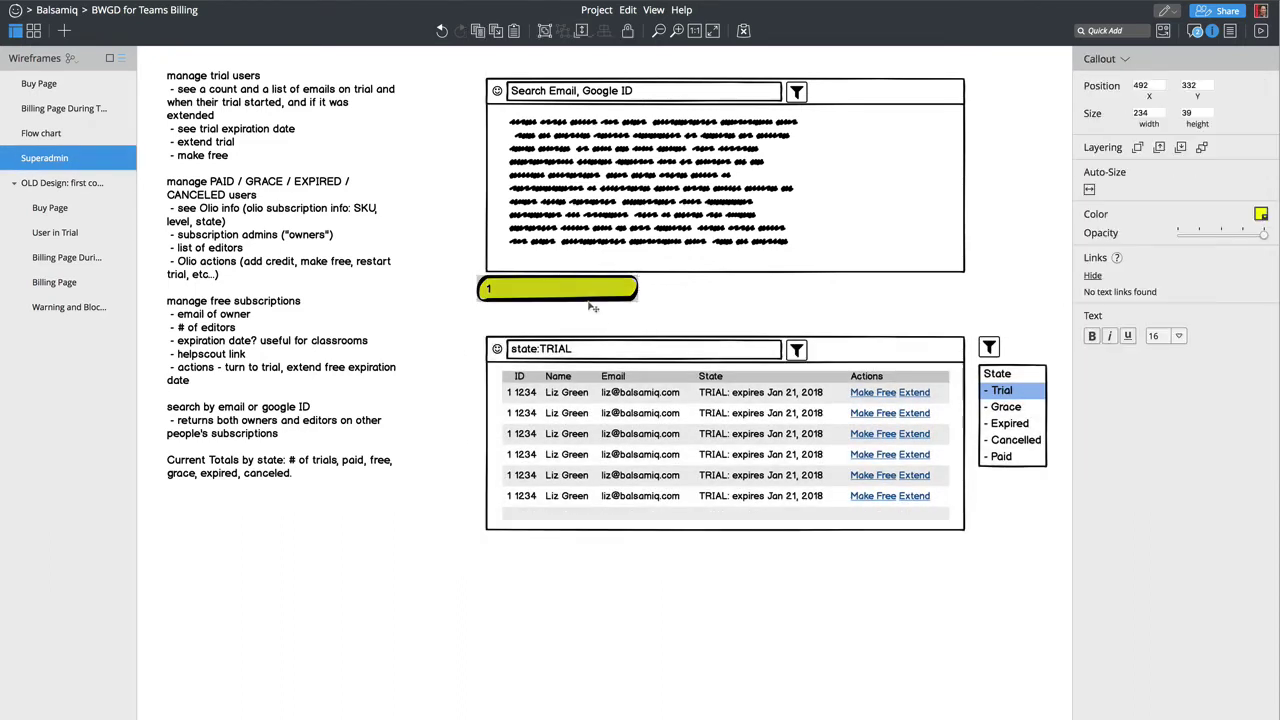
drag(592, 295, 598, 318)
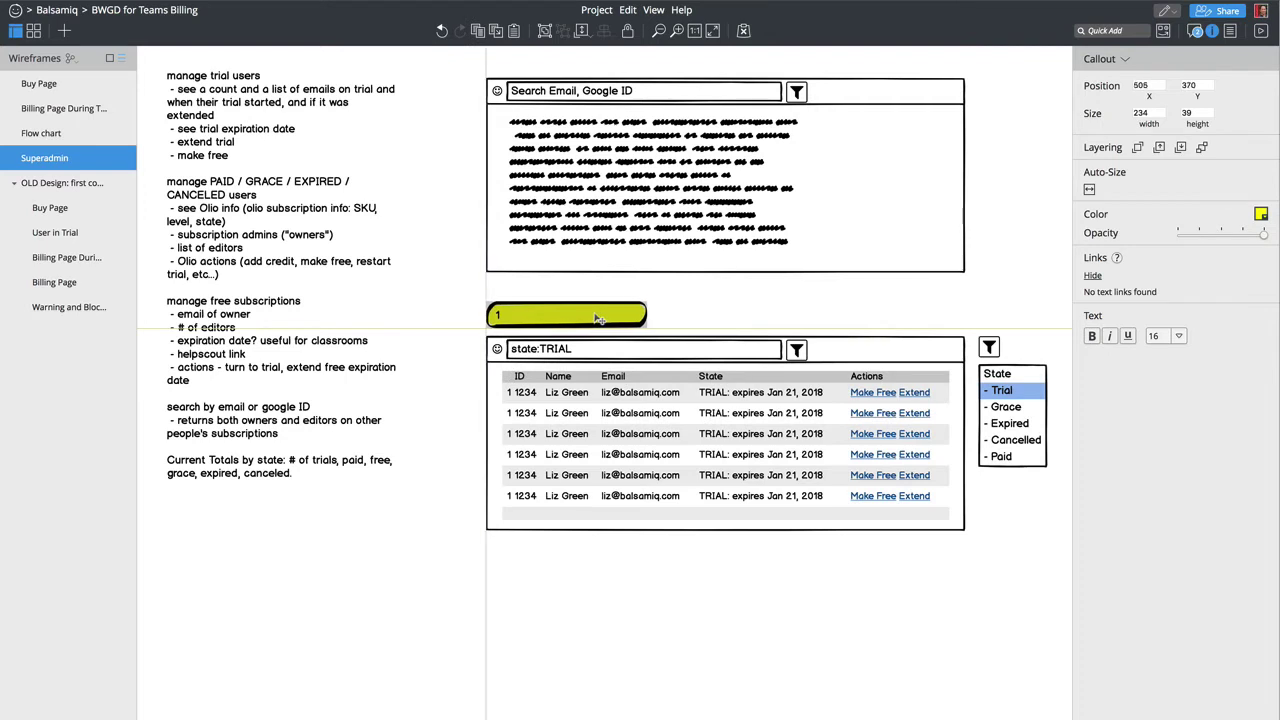
Step: Color the callout dark red and type 'Filter by State' as its text
click(1261, 215)
click(1175, 270)
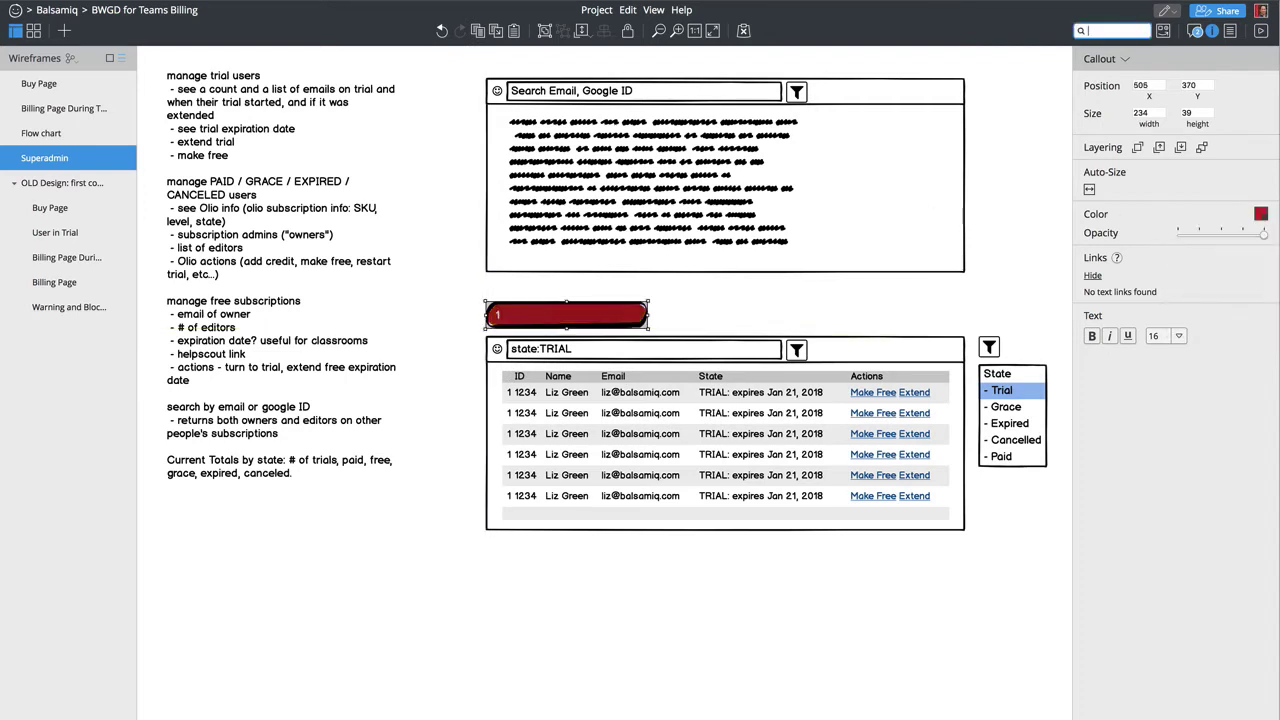
key(Return)
text(Filter by )
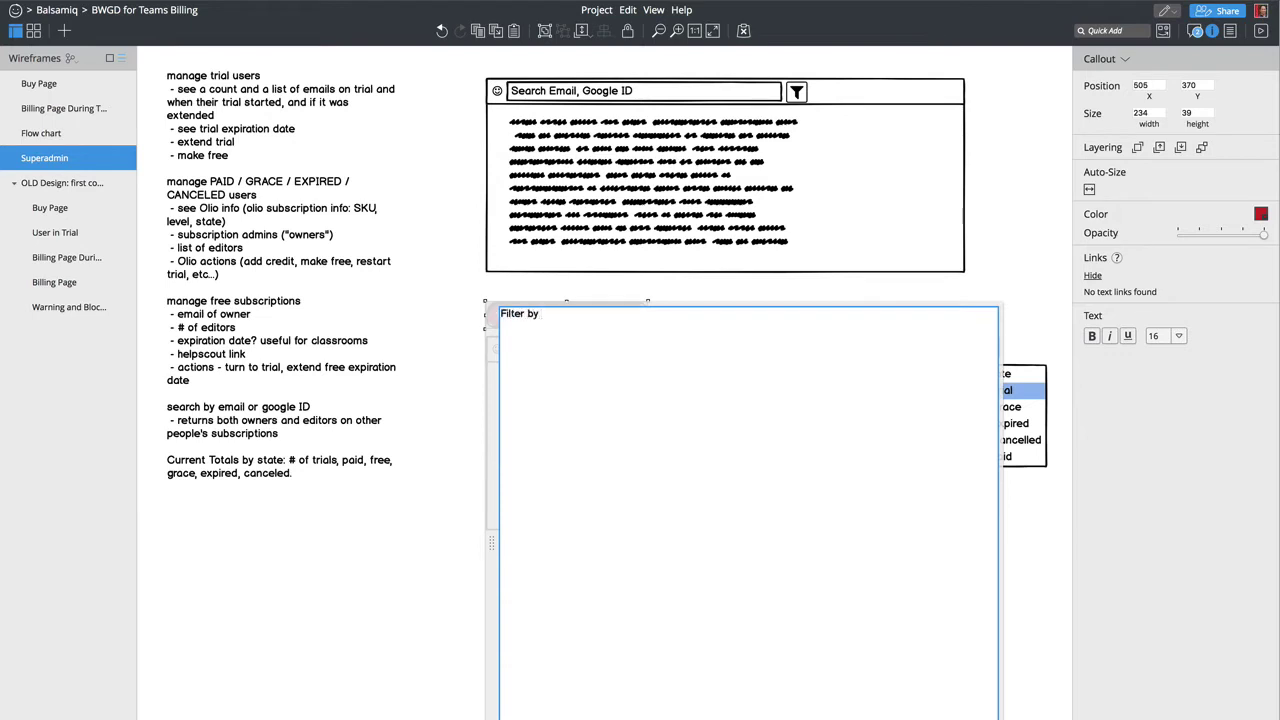
text(State)
Step: Replace the callout's 'Filter by State' text with 'See Trial Users' and deselect it
key(BackSpace)
key(BackSpace)
key(BackSpace)
key(BackSpace)
key(BackSpace)
key(ctrl+a)
text(See Trial Users)
key(Return)
click(935, 630)
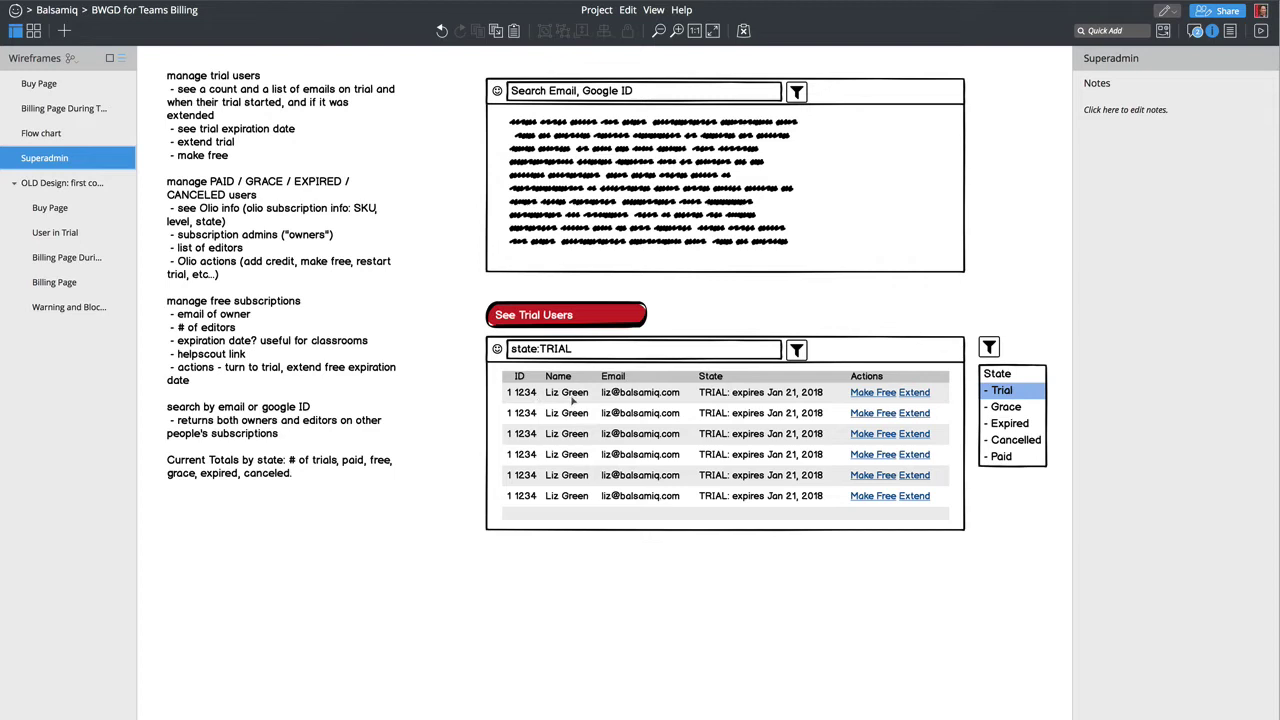
Step: Wrap the first row's name in square brackets to make it a link
click(573, 400)
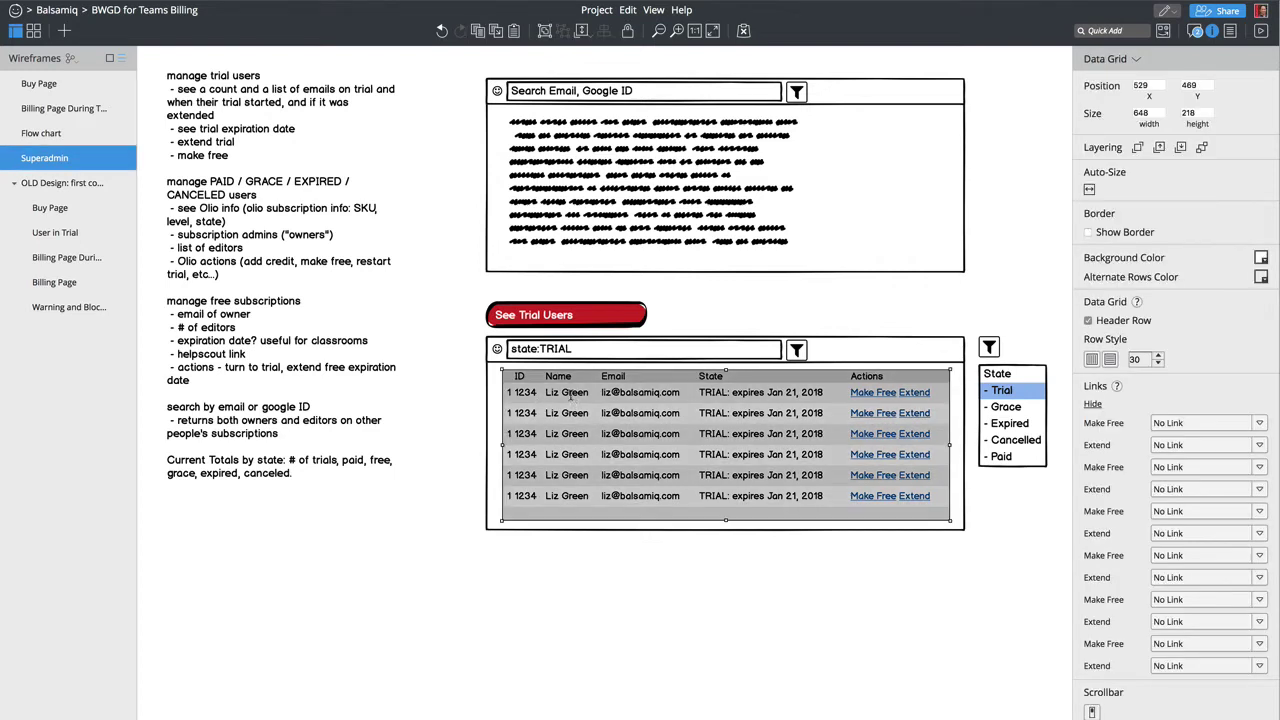
double_click(572, 397)
click(554, 393)
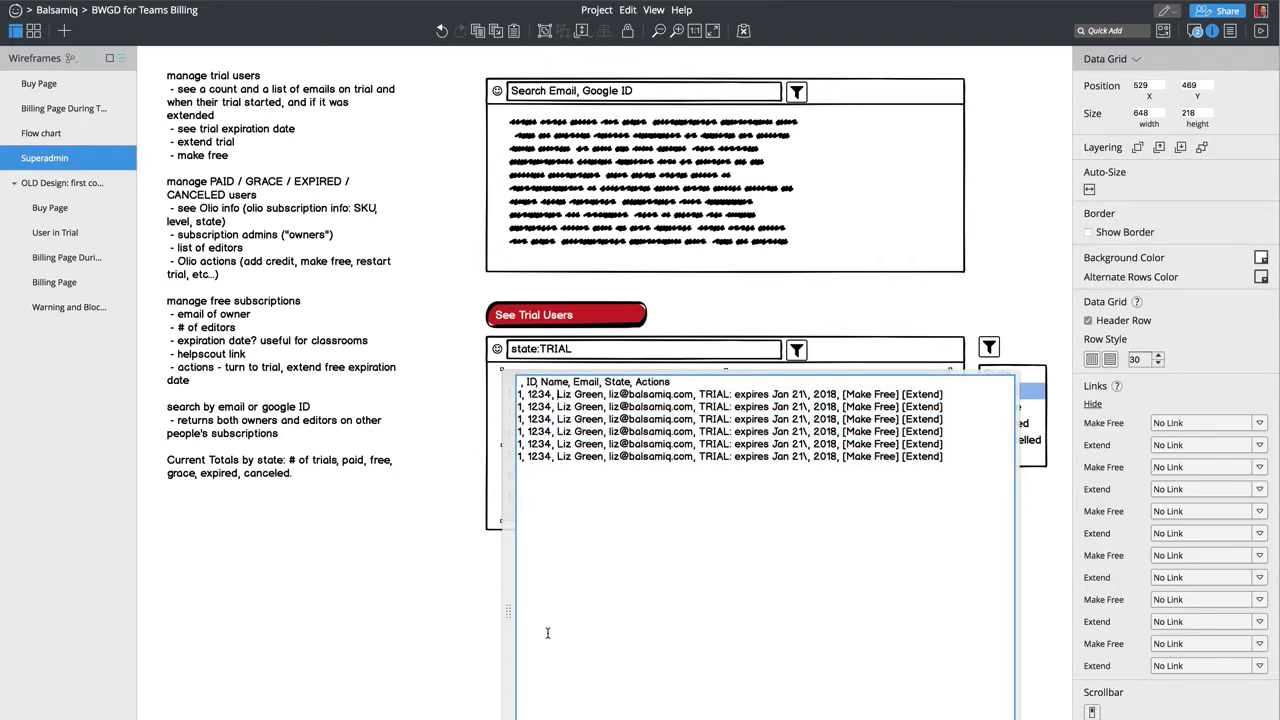
text([)
click(604, 394)
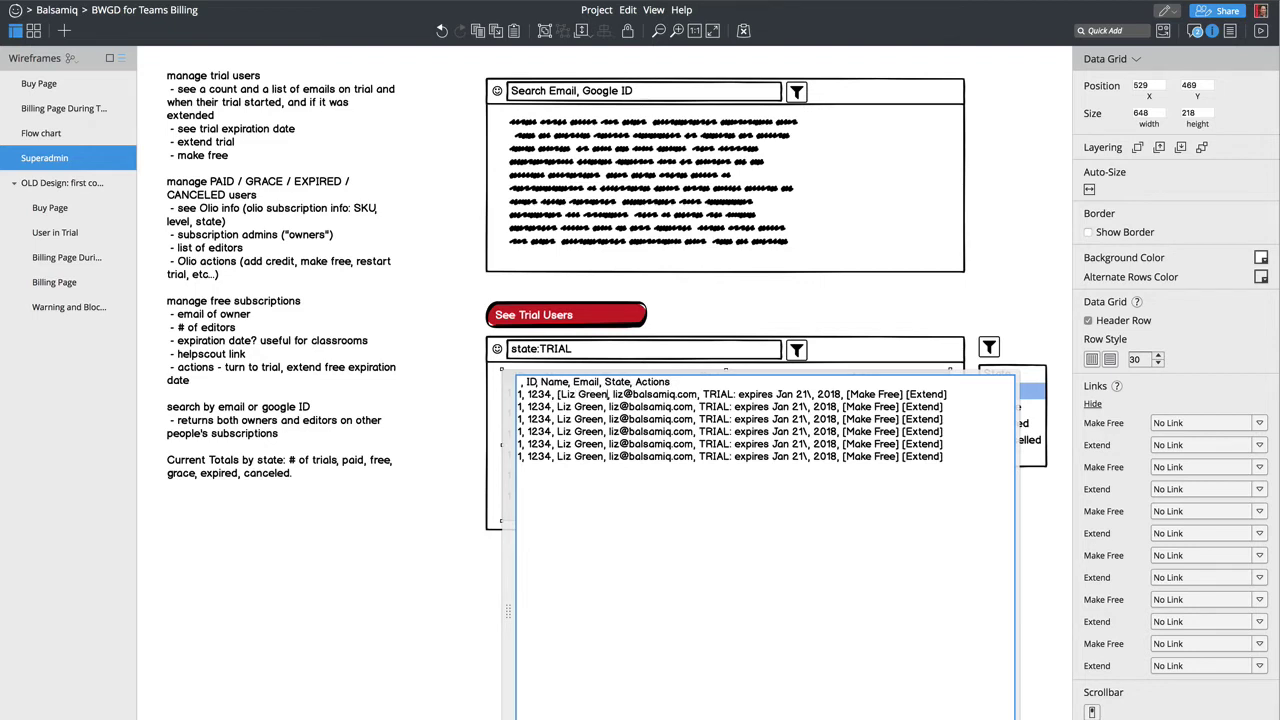
text(])
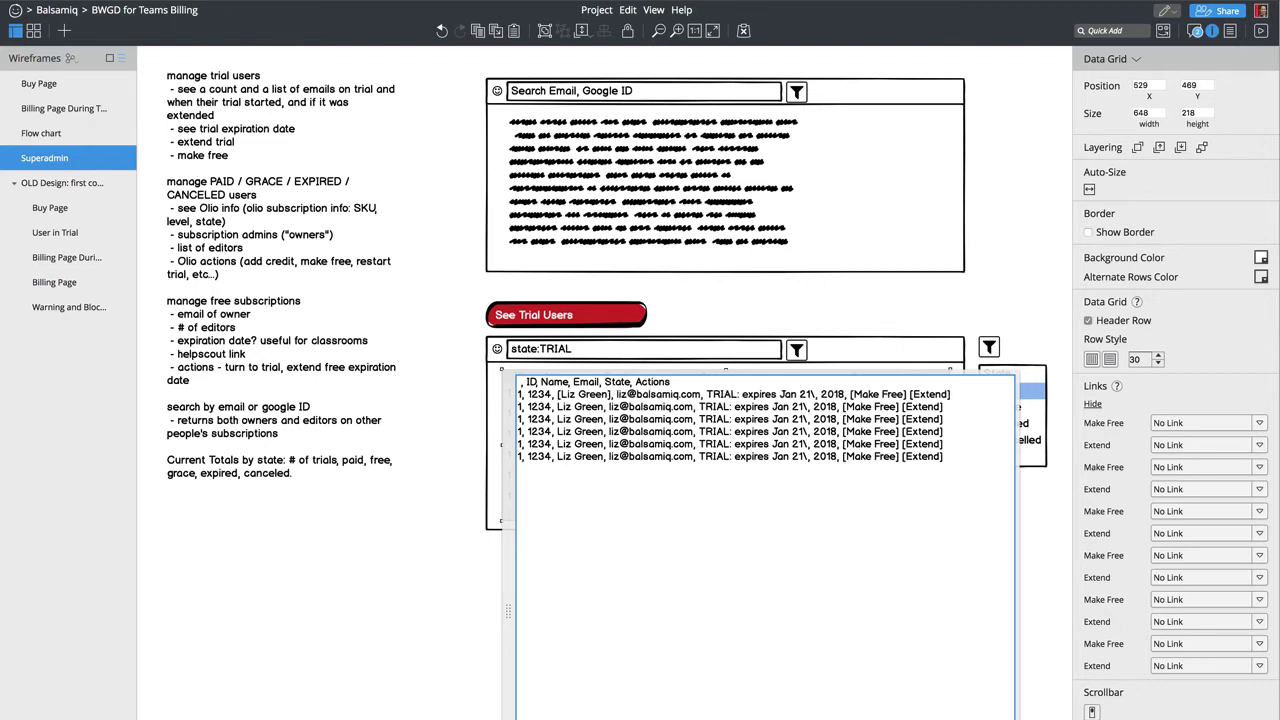
Step: Delete all rows below the first and commit the table text
key(ctrl+shift+End)
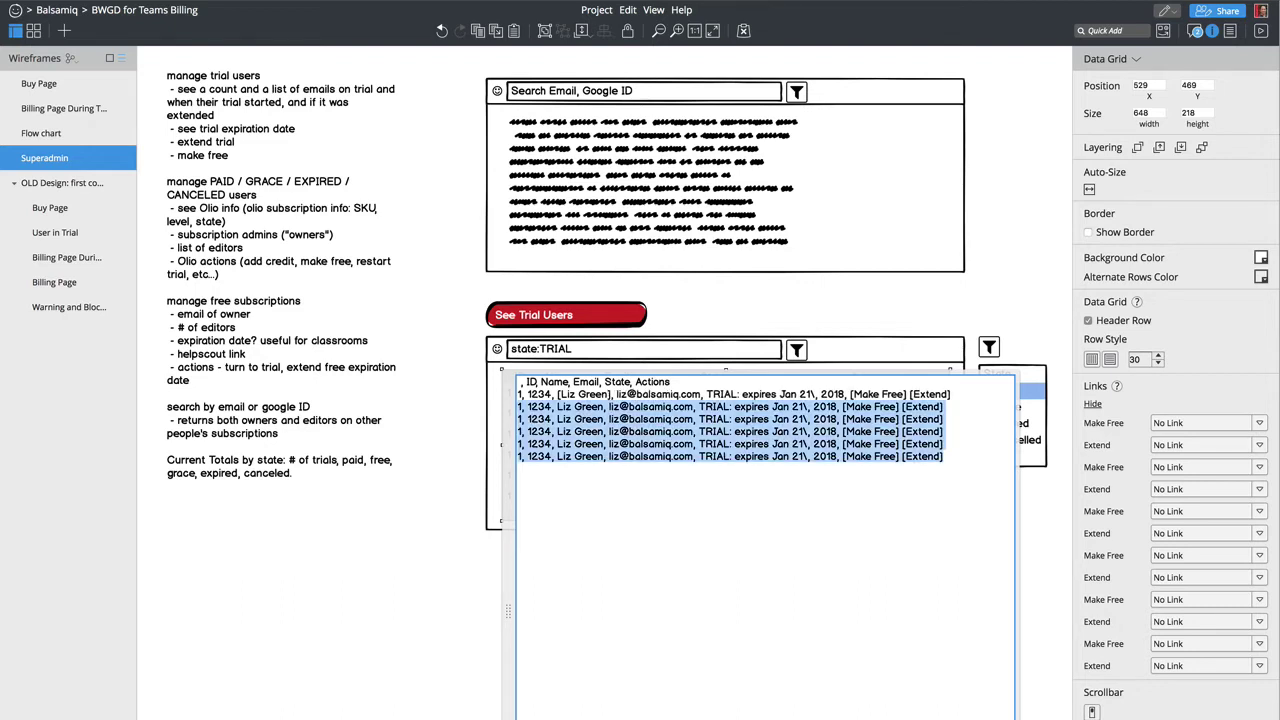
key(BackSpace)
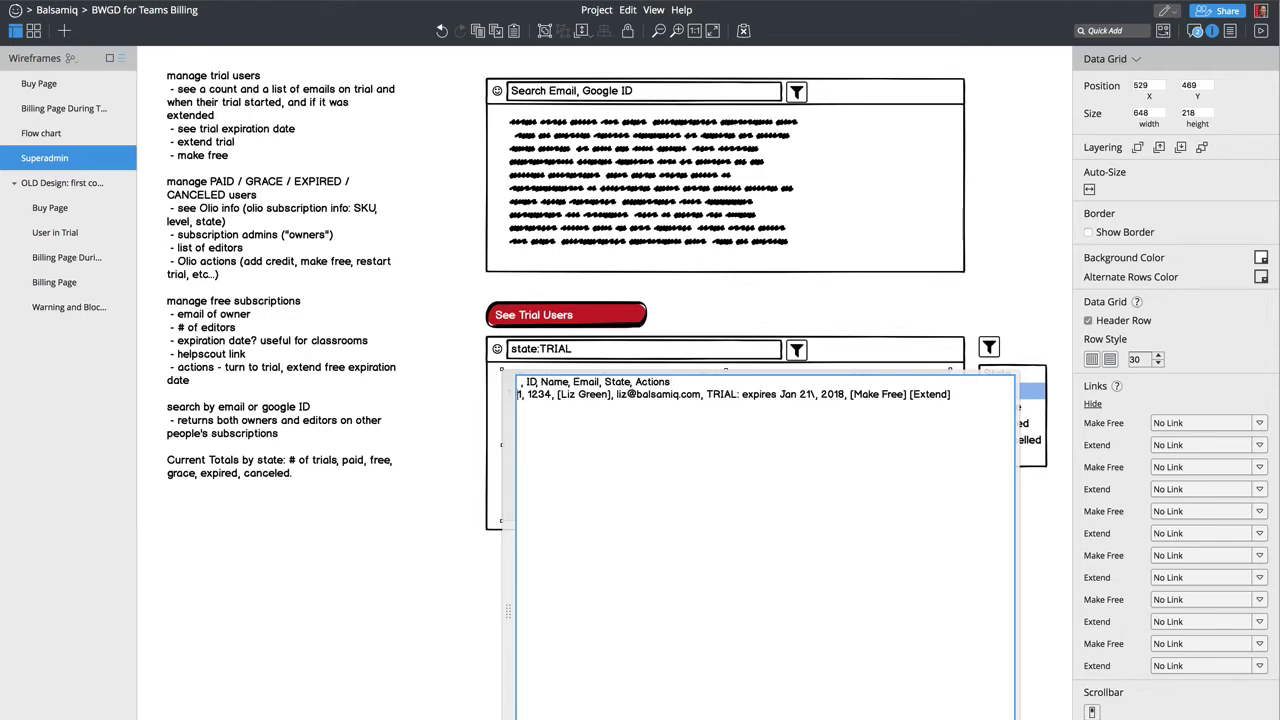
click(507, 610)
Step: Duplicate the trial users button, table and filter list below the originals
click(567, 703)
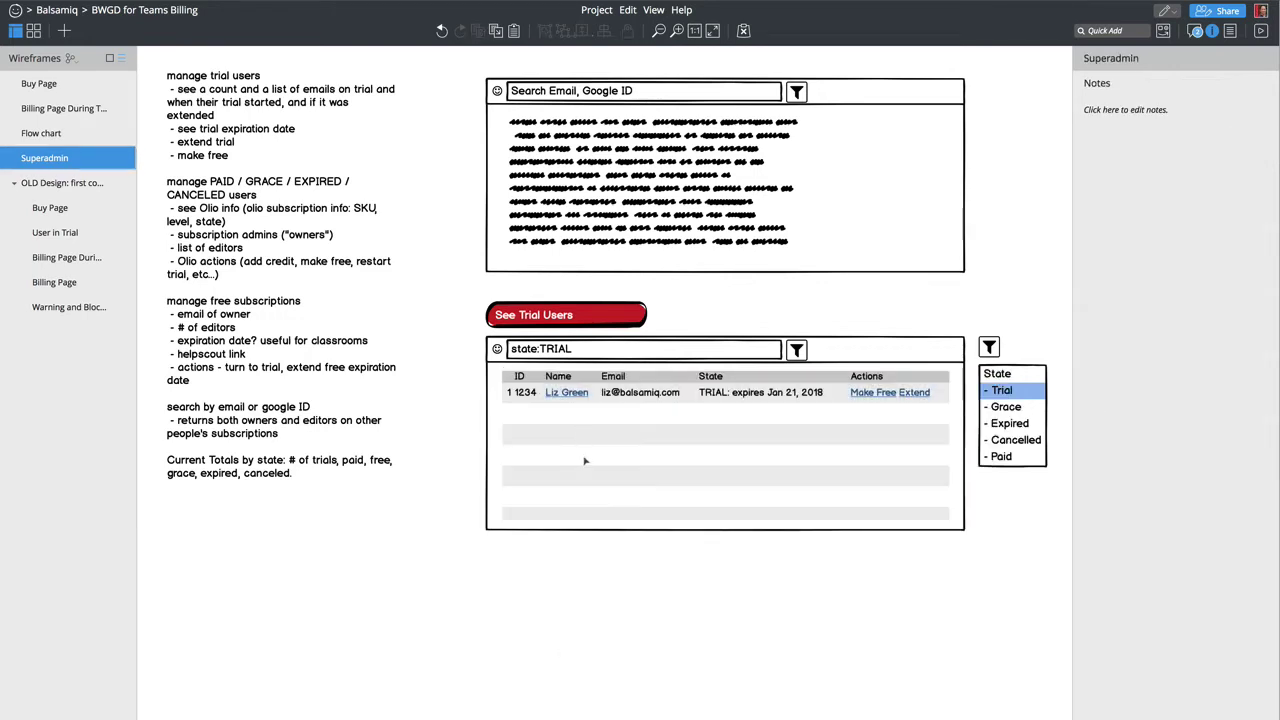
mouse_move(460, 557)
mouse_down()
mouse_move(714, 531)
mouse_move(978, 343)
mouse_move(978, 315)
mouse_move(1000, 350)
mouse_move(1062, 292)
mouse_up()
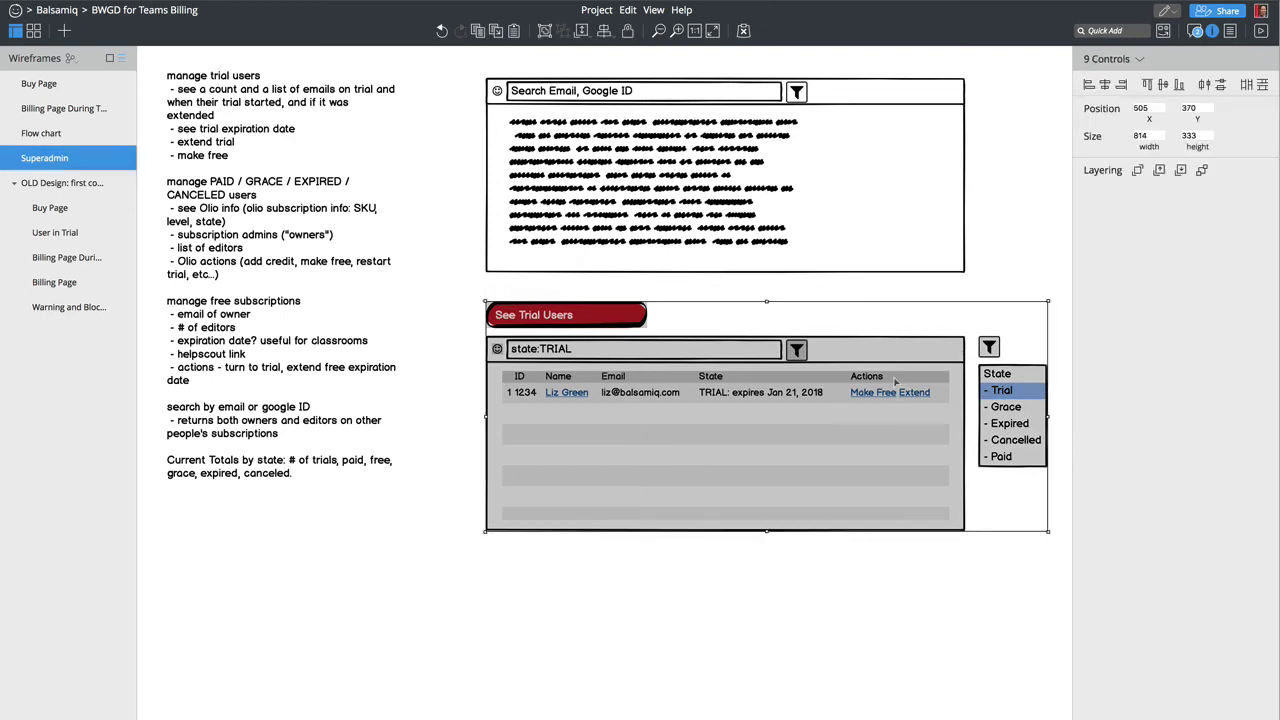
alt+drag(895, 380, 751, 692)
click(469, 624)
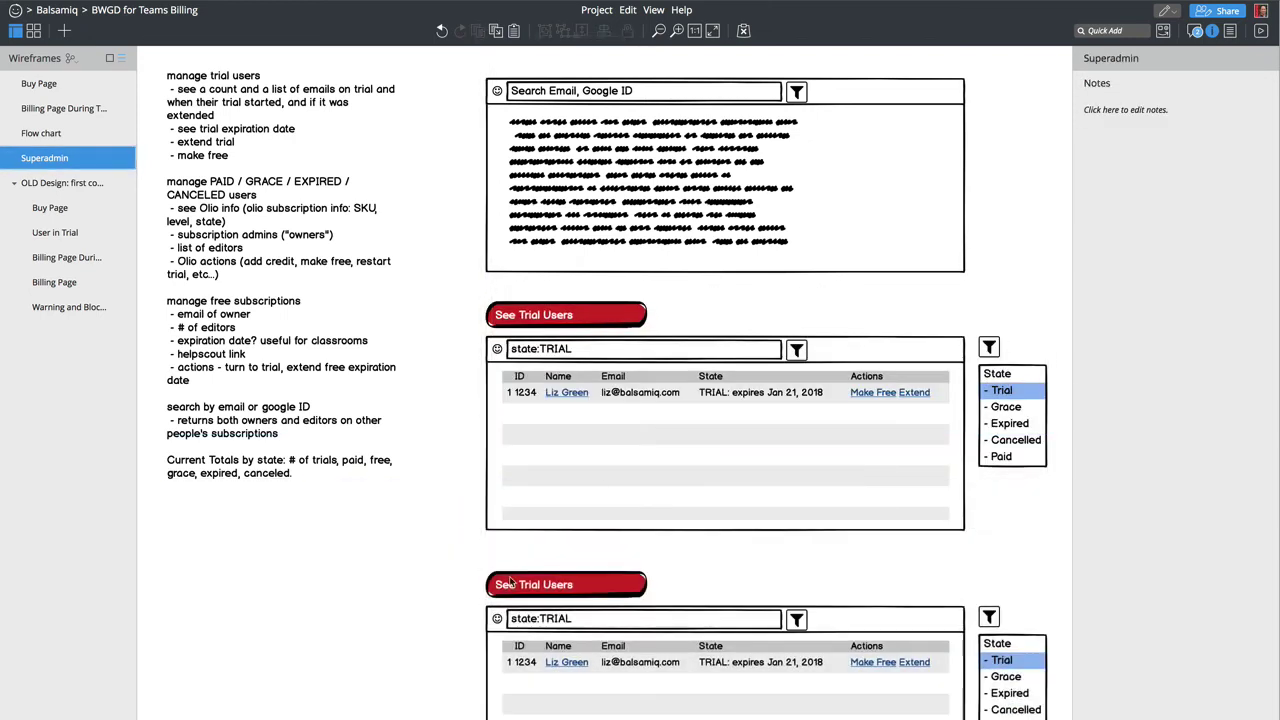
Step: Add a red Arrow from the name link, with no arrowhead at the link end
text(arr)
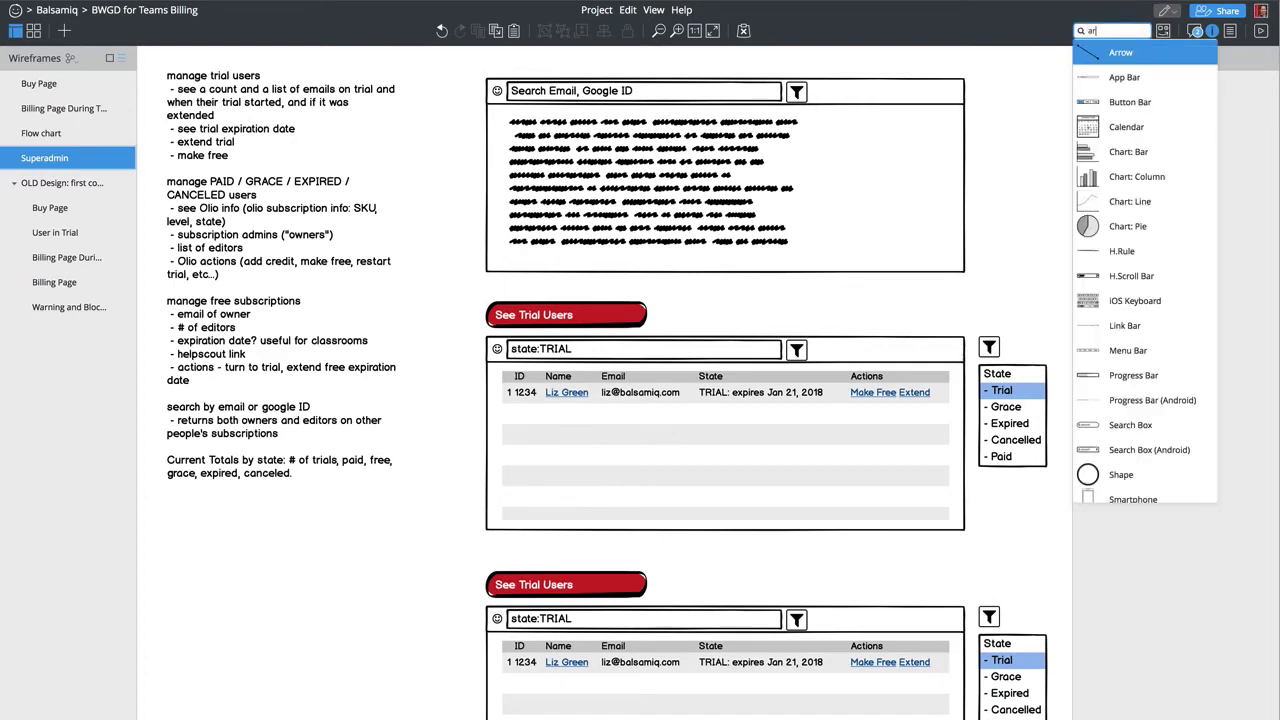
key(Return)
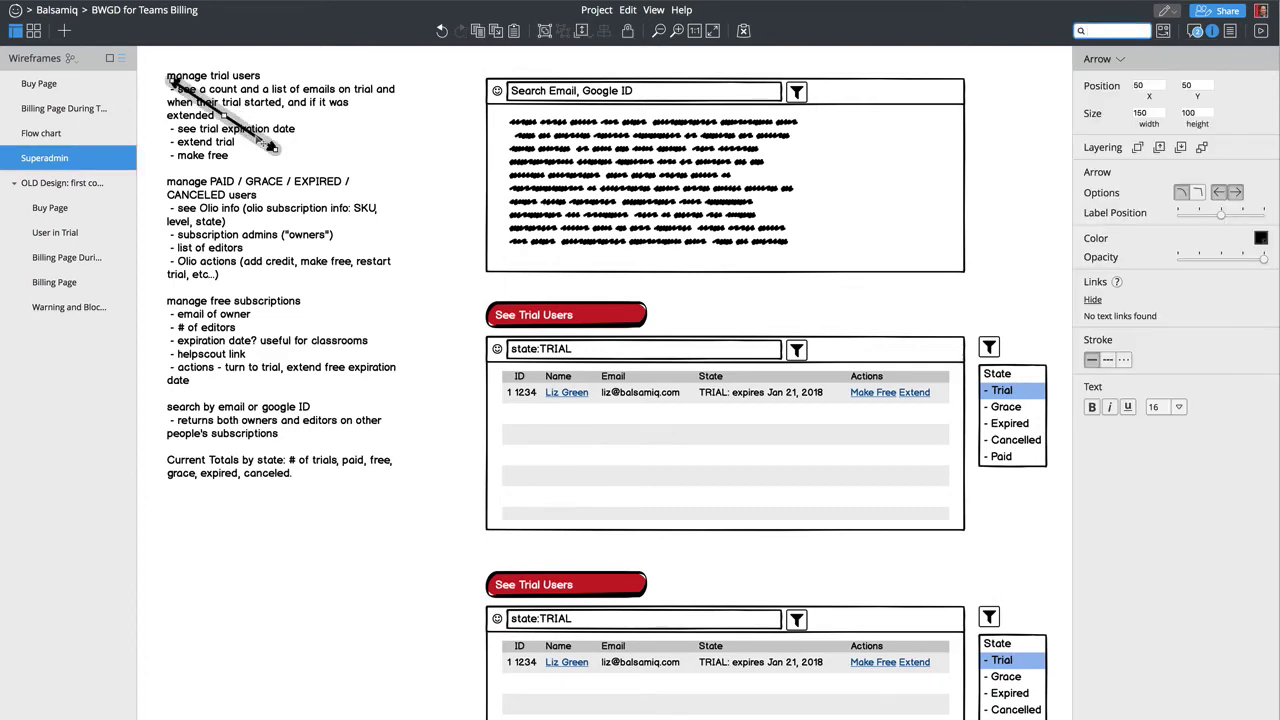
drag(257, 137, 520, 558)
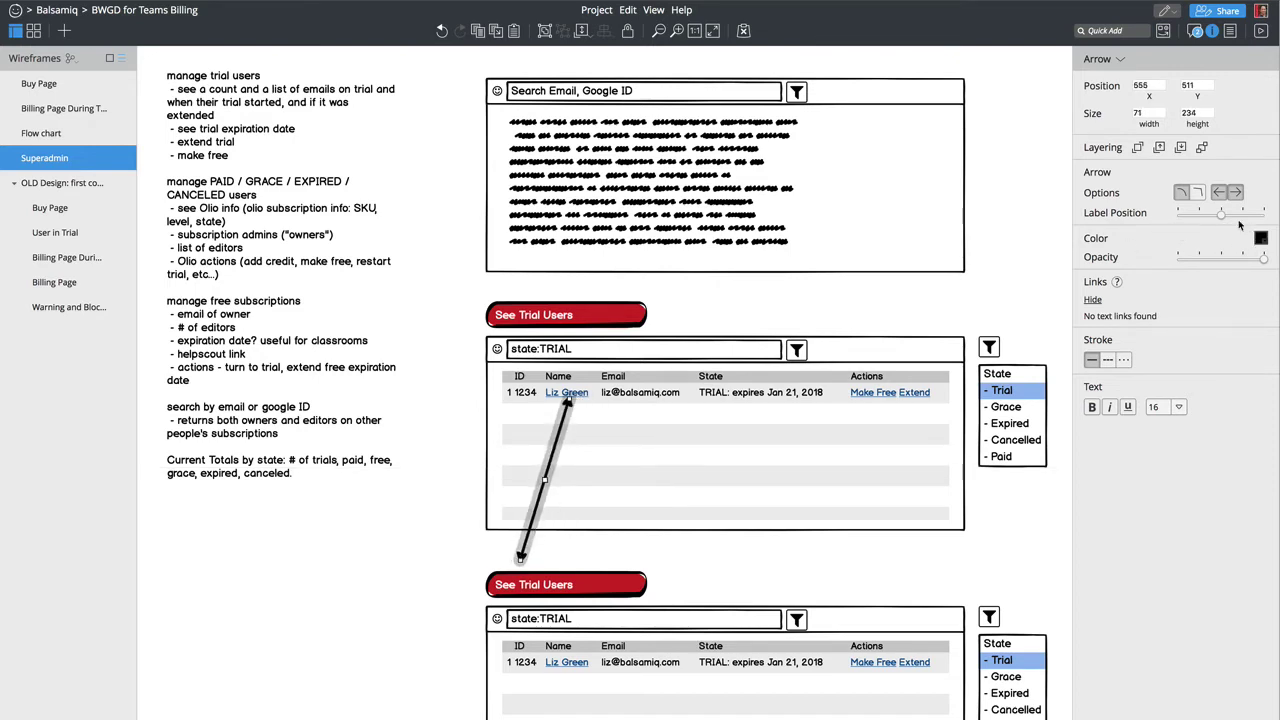
click(1218, 192)
click(1261, 238)
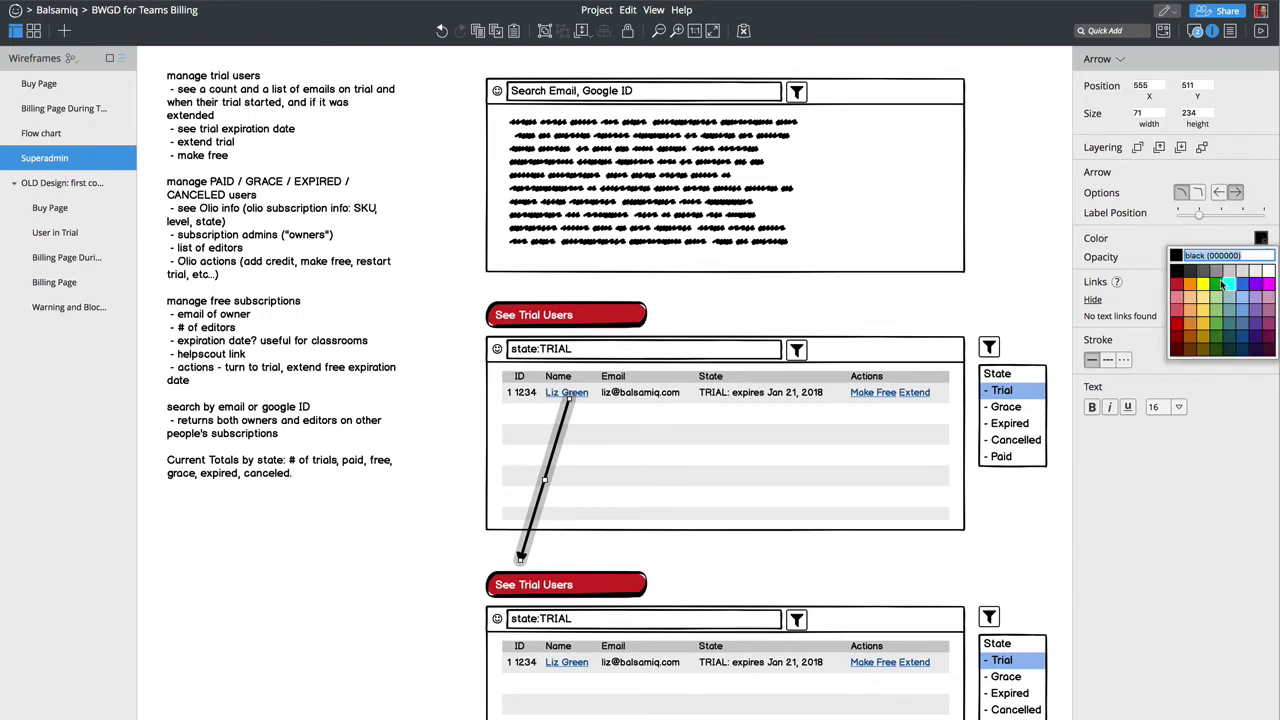
click(1177, 290)
Step: Rename the lower copied button to 'See User Record'
double_click(600, 588)
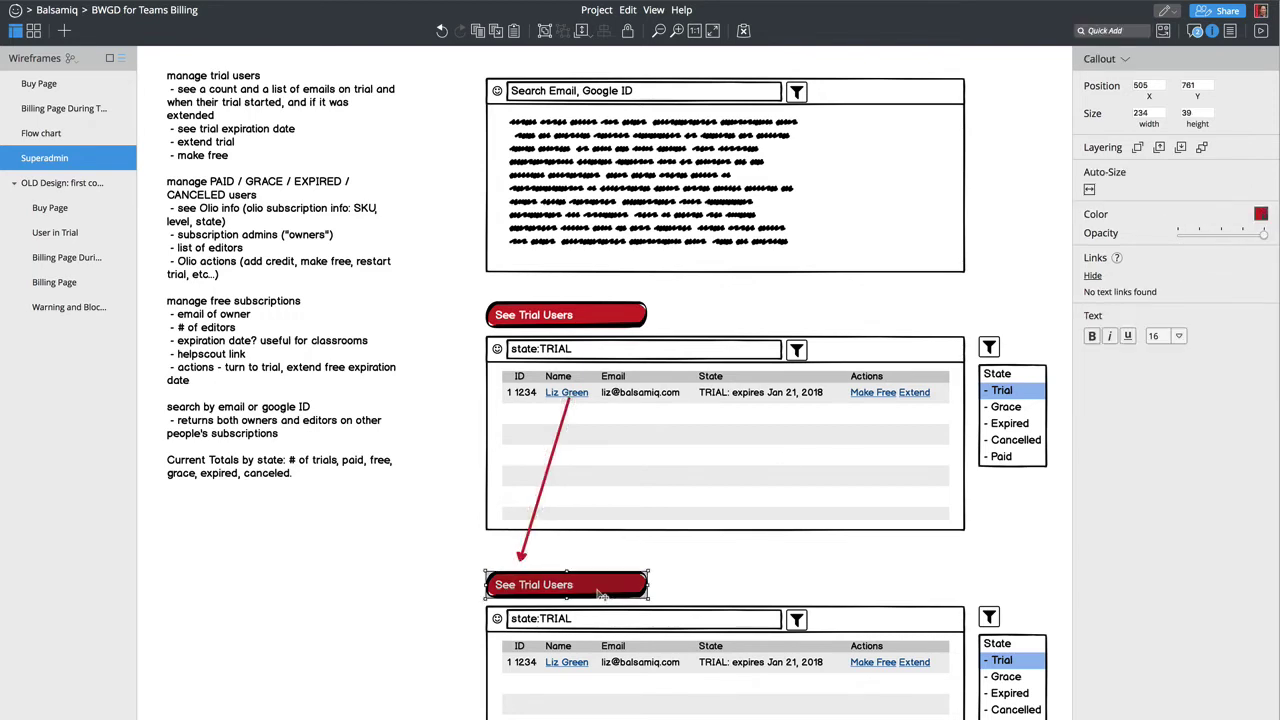
text(See User)
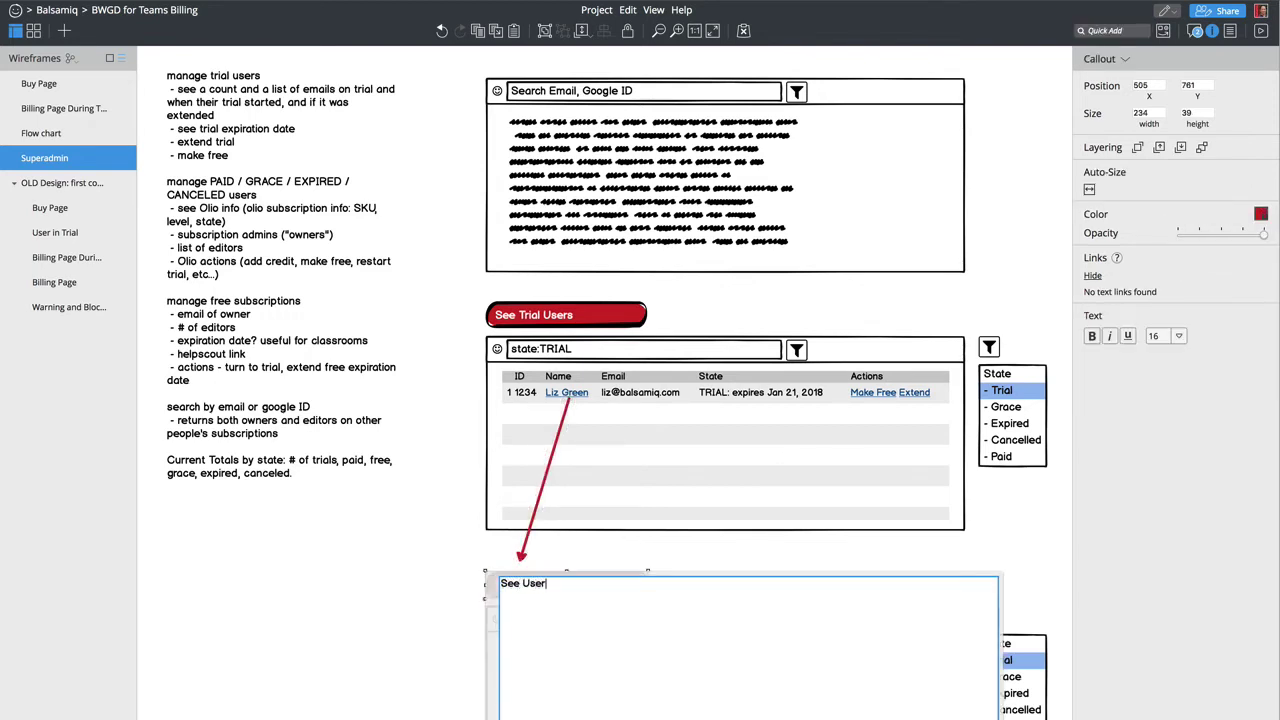
text( Record)
key(Return)
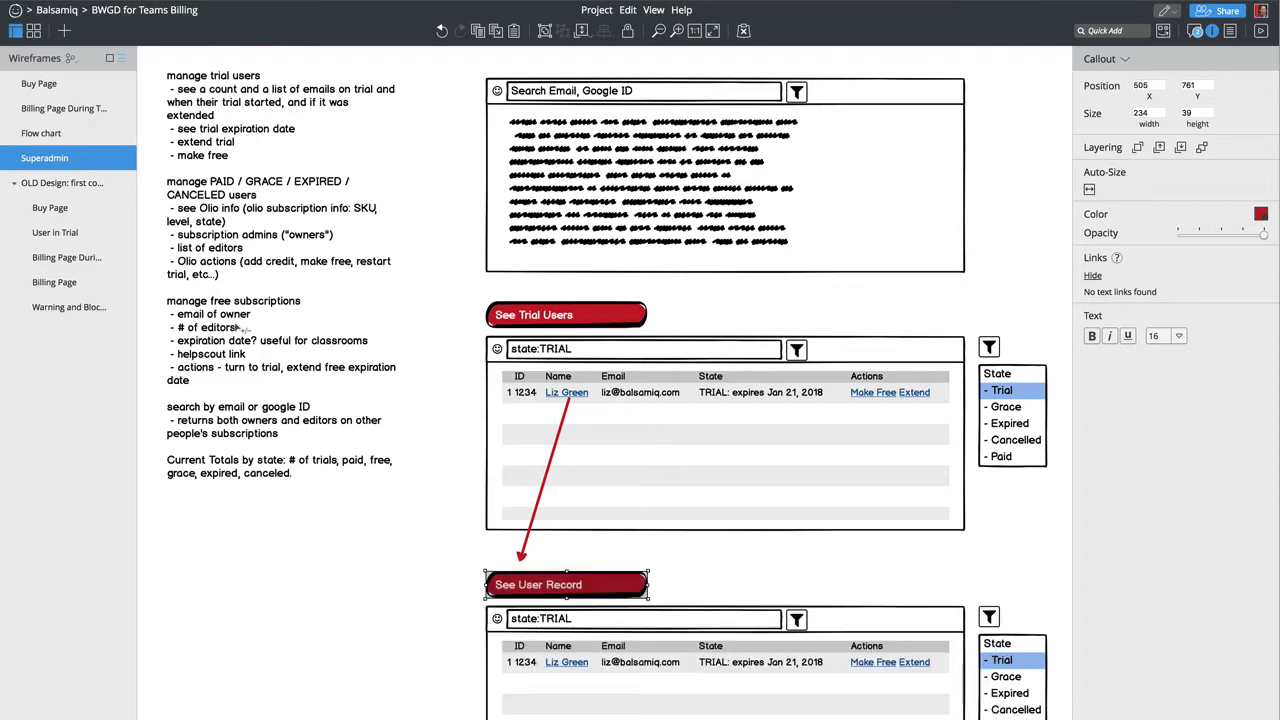
click(344, 612)
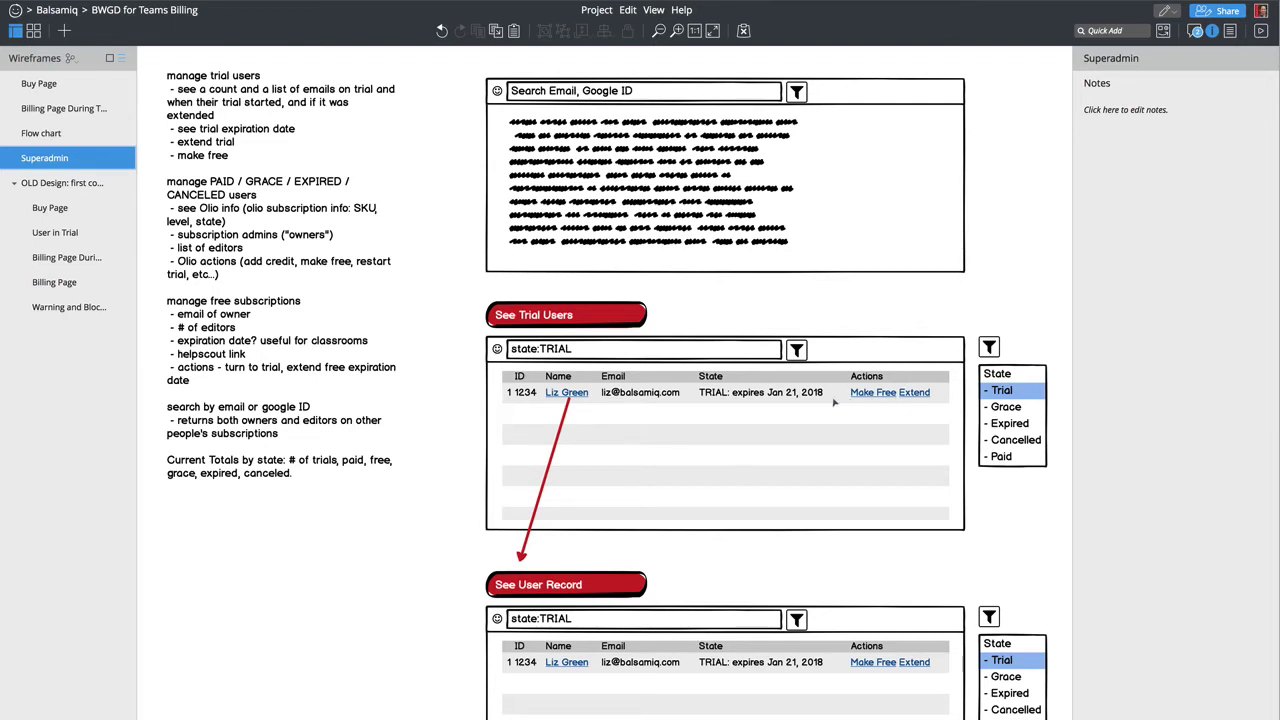
Step: Change the count label to '3 Users Matched' and align it with the table
click(632, 427)
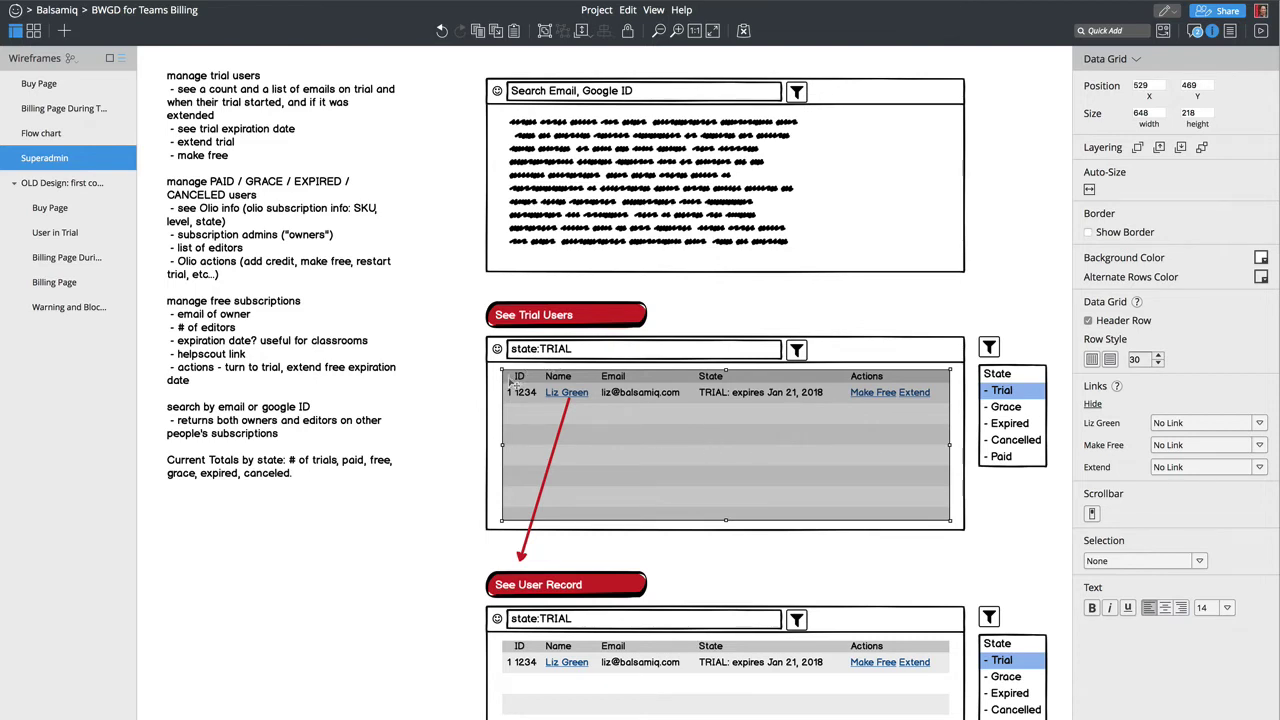
double_click(905, 352)
text(Users Matched)
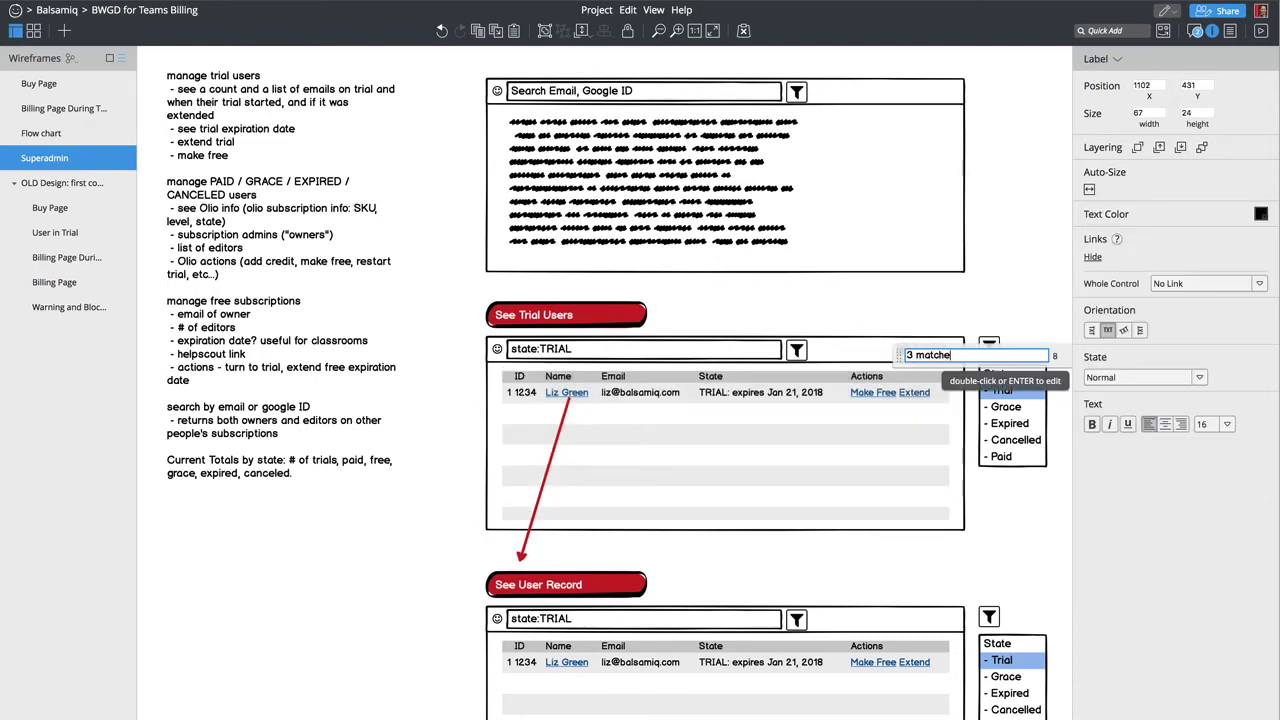
key(Return)
drag(930, 362, 896, 364)
Step: Duplicate the first data row into two more rows numbered 2 and 3
double_click(831, 400)
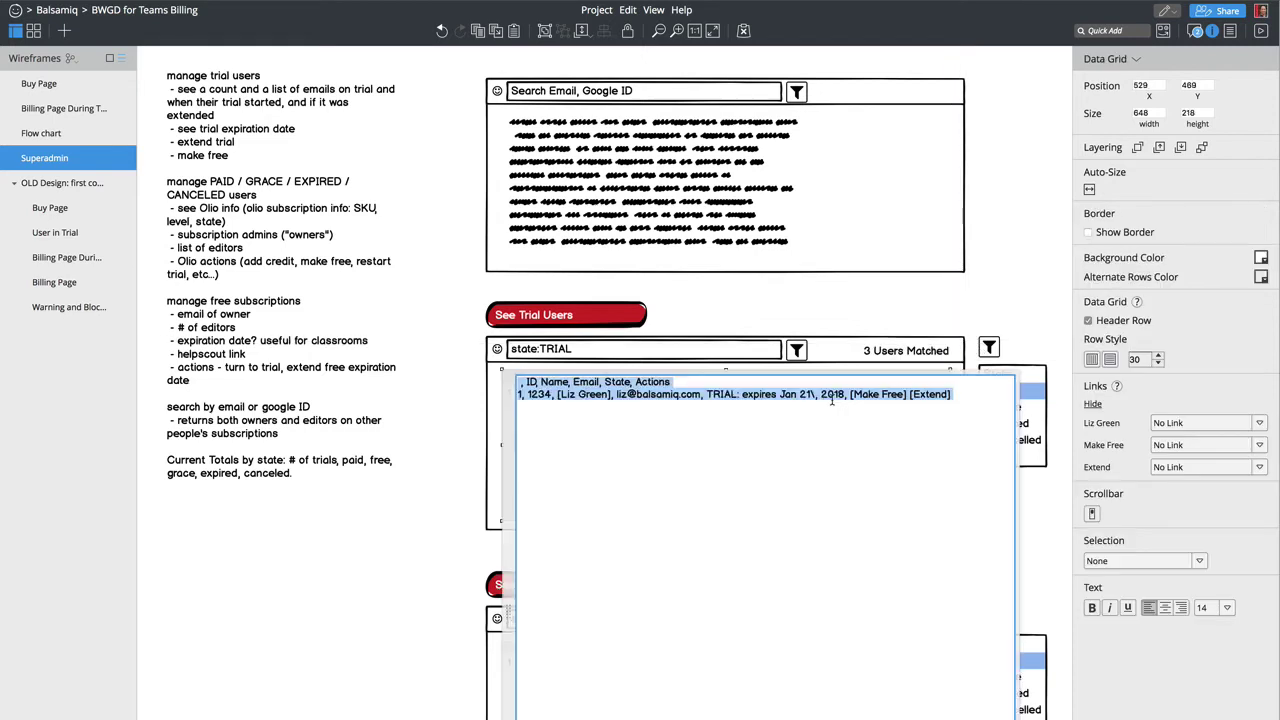
click(518, 382)
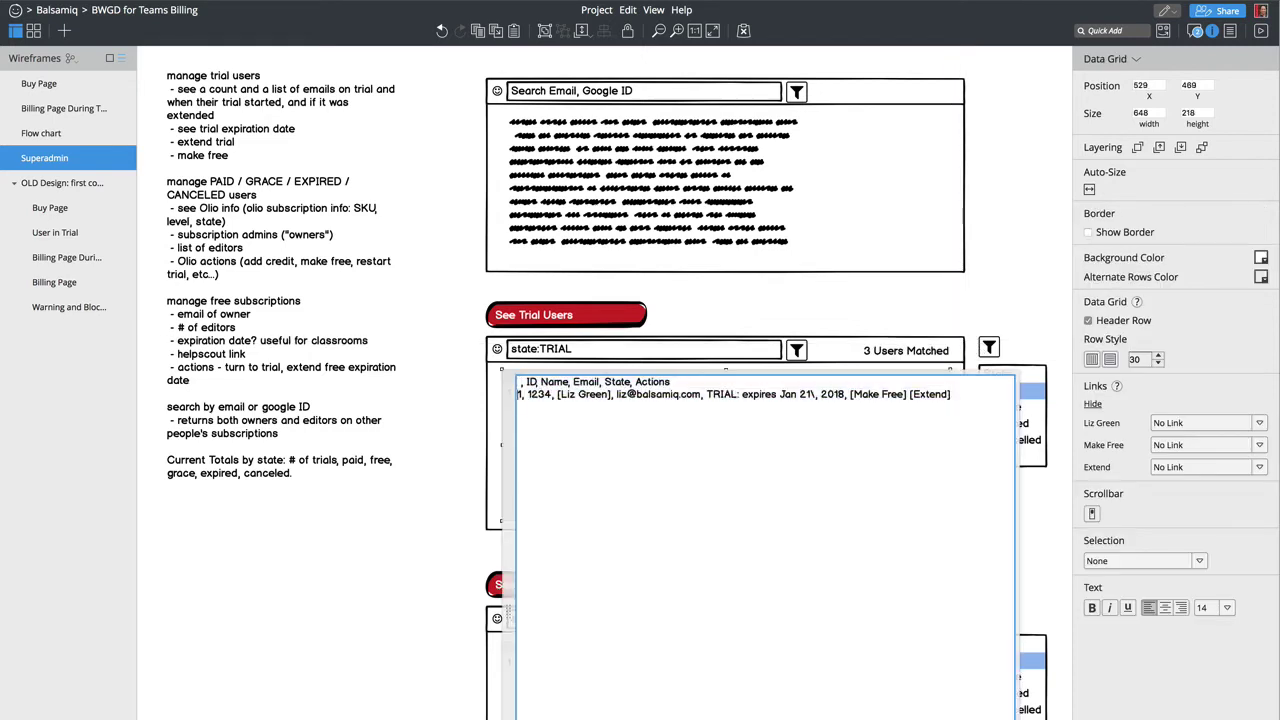
key(Down)
key(shift+End)
key(ctrl+c)
key(Right)
key(Return)
key(ctrl+v)
key(ctrl+v)
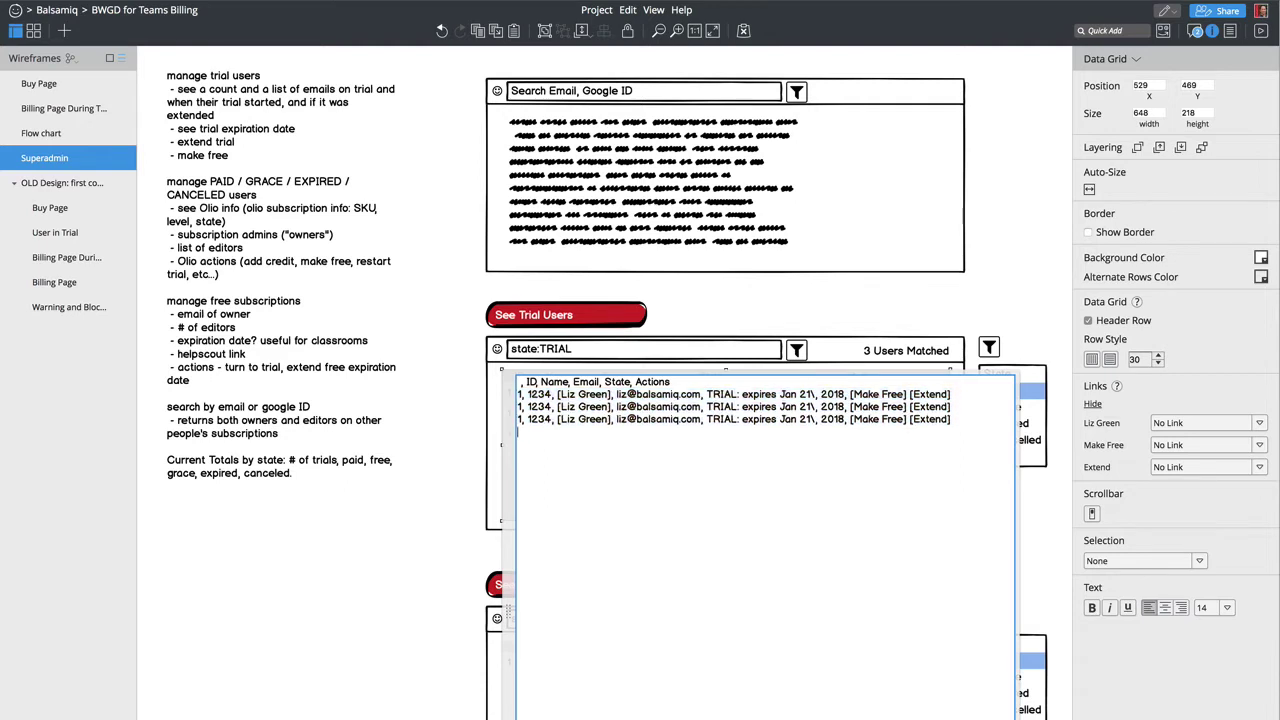
double_click(520, 406)
text(2)
double_click(520, 419)
text(3)
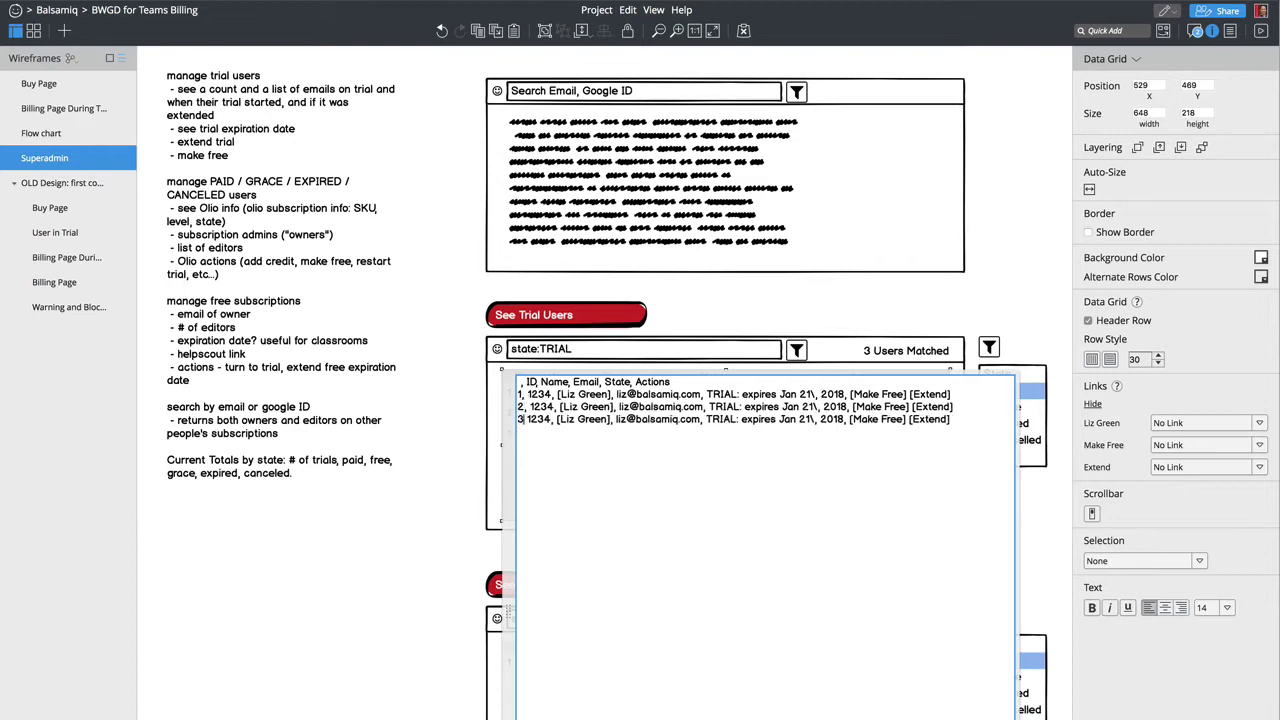
click(568, 560)
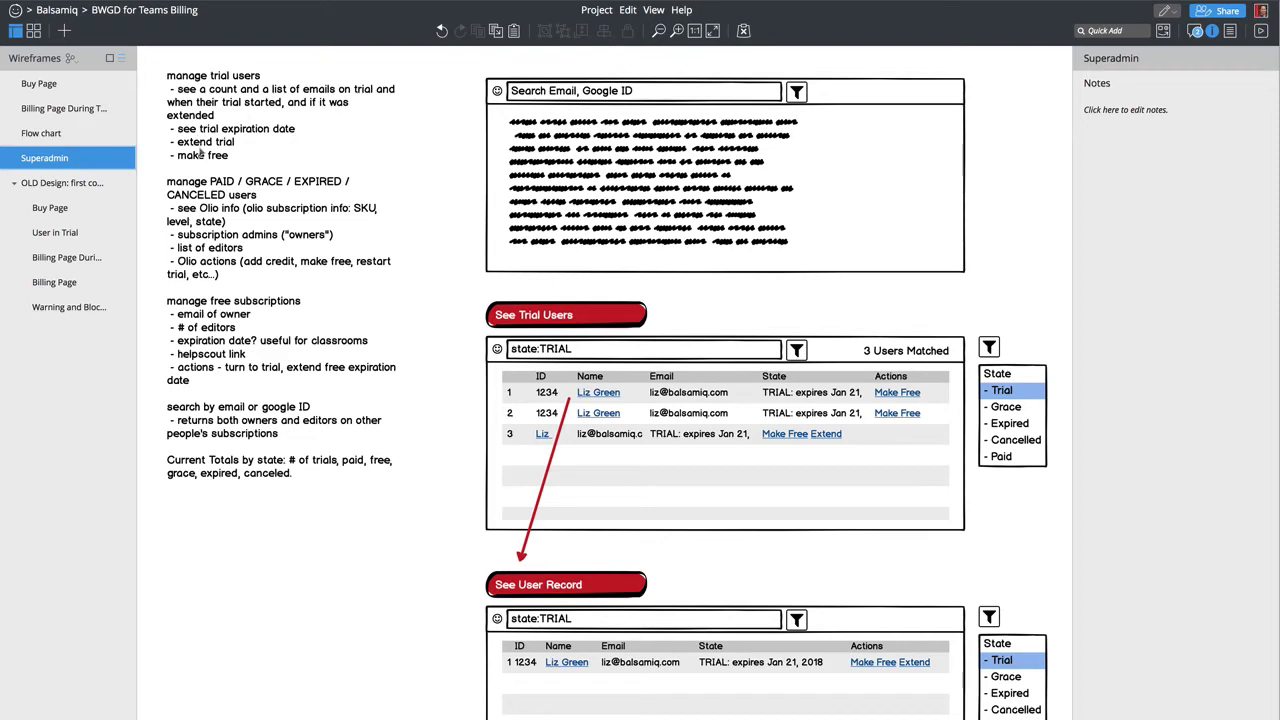
Step: Widen both table sections together so all columns fit
click(937, 432)
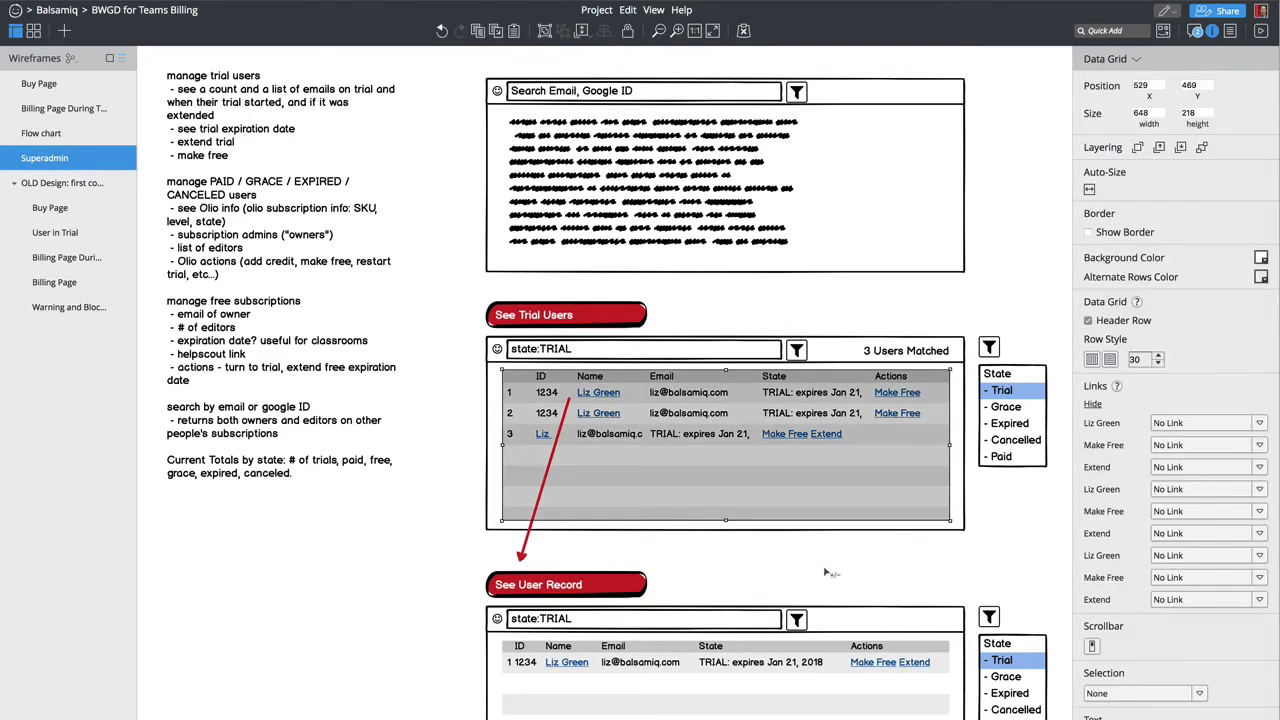
key(ctrl+minus)
drag(920, 680, 383, 217)
drag(822, 428, 971, 426)
click(805, 692)
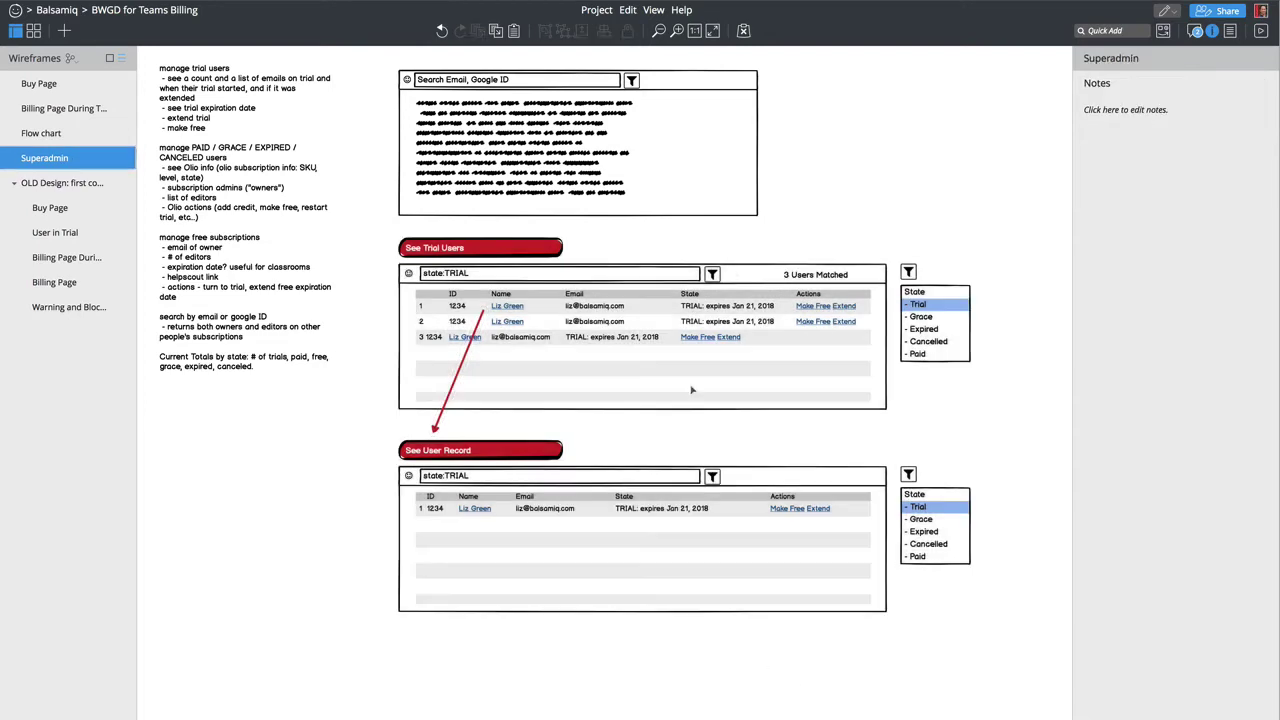
key(ctrl+plus)
scroll(652, 427, right, 3)
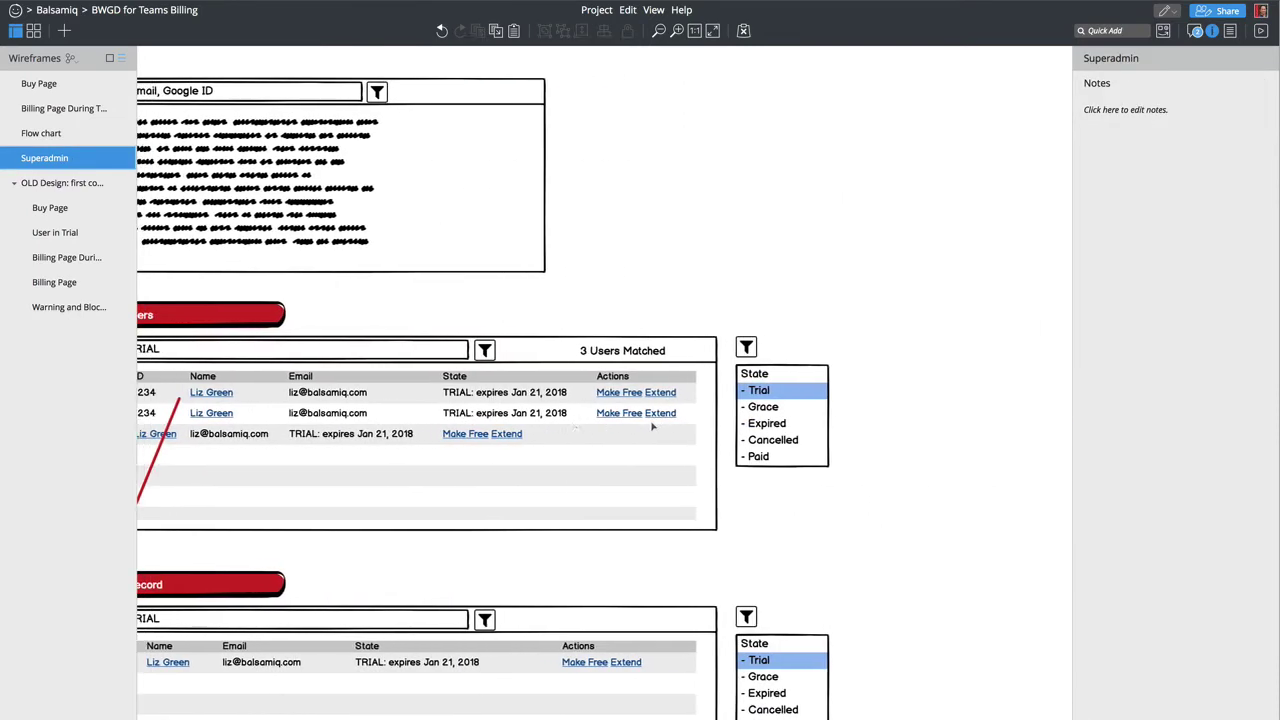
scroll(652, 427, left, 6)
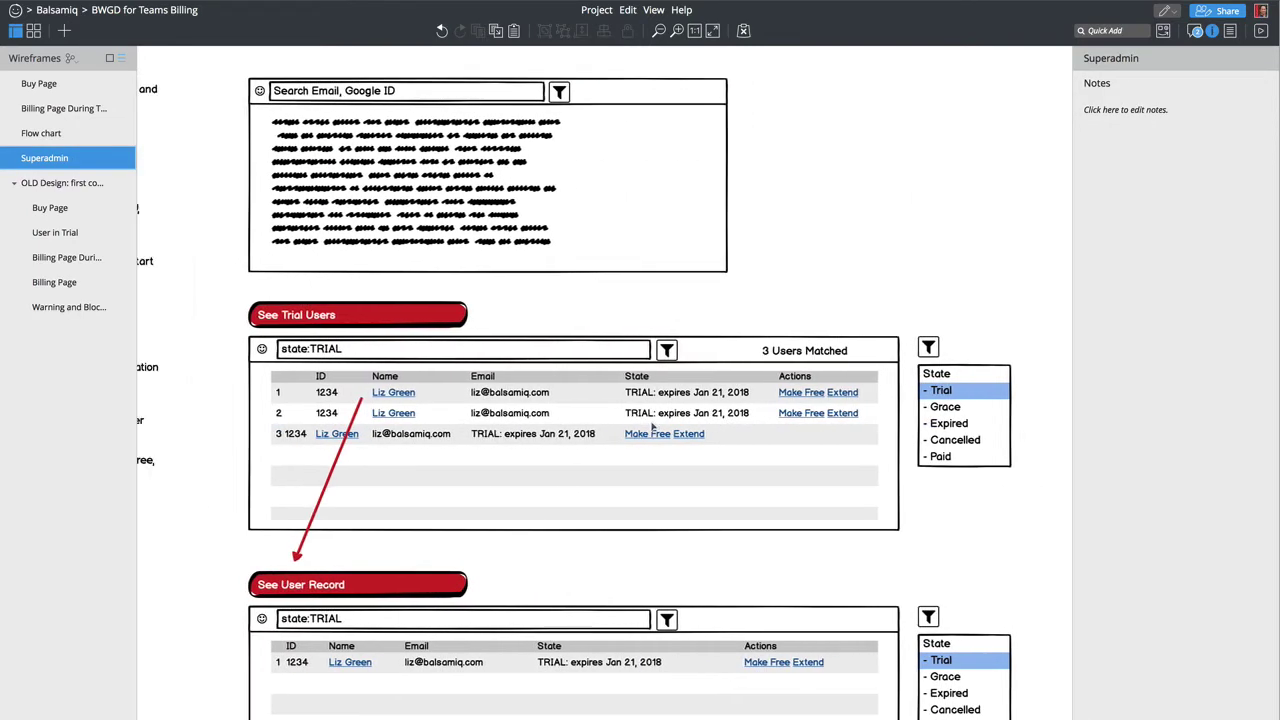
Step: Add a missing comma to the table's row text and apply the fix
double_click(803, 420)
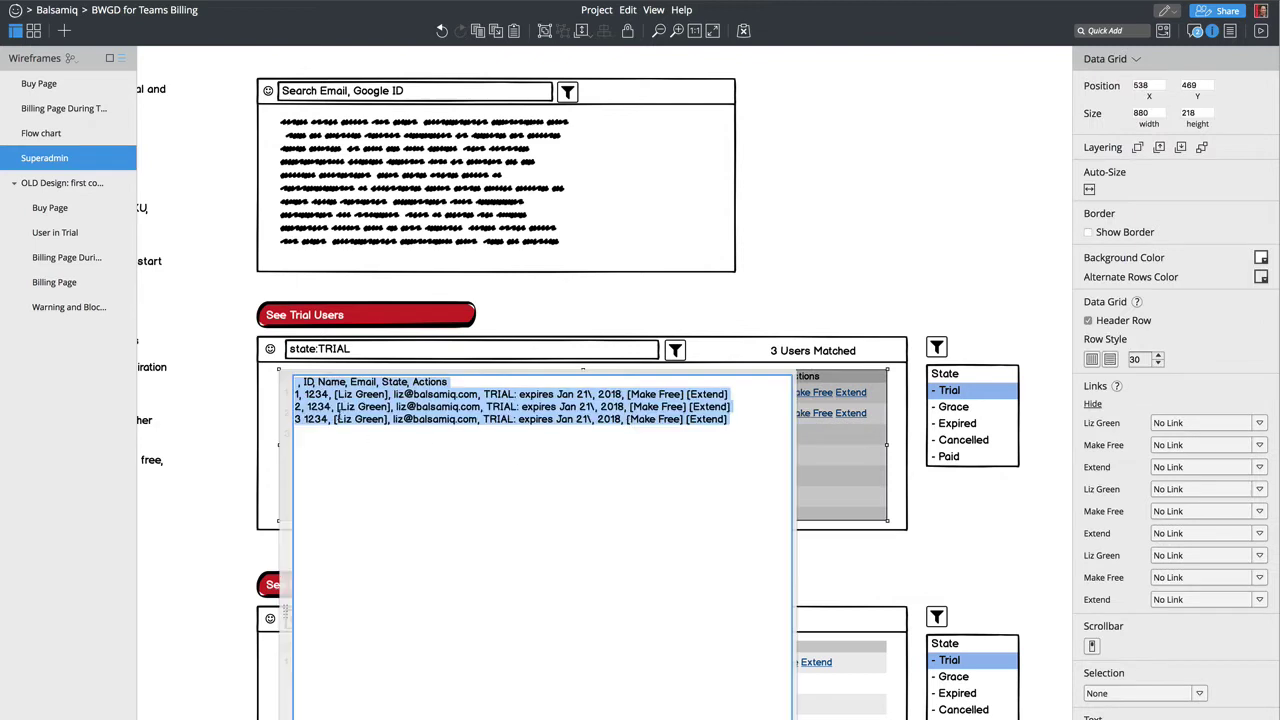
click(310, 535)
text(,)
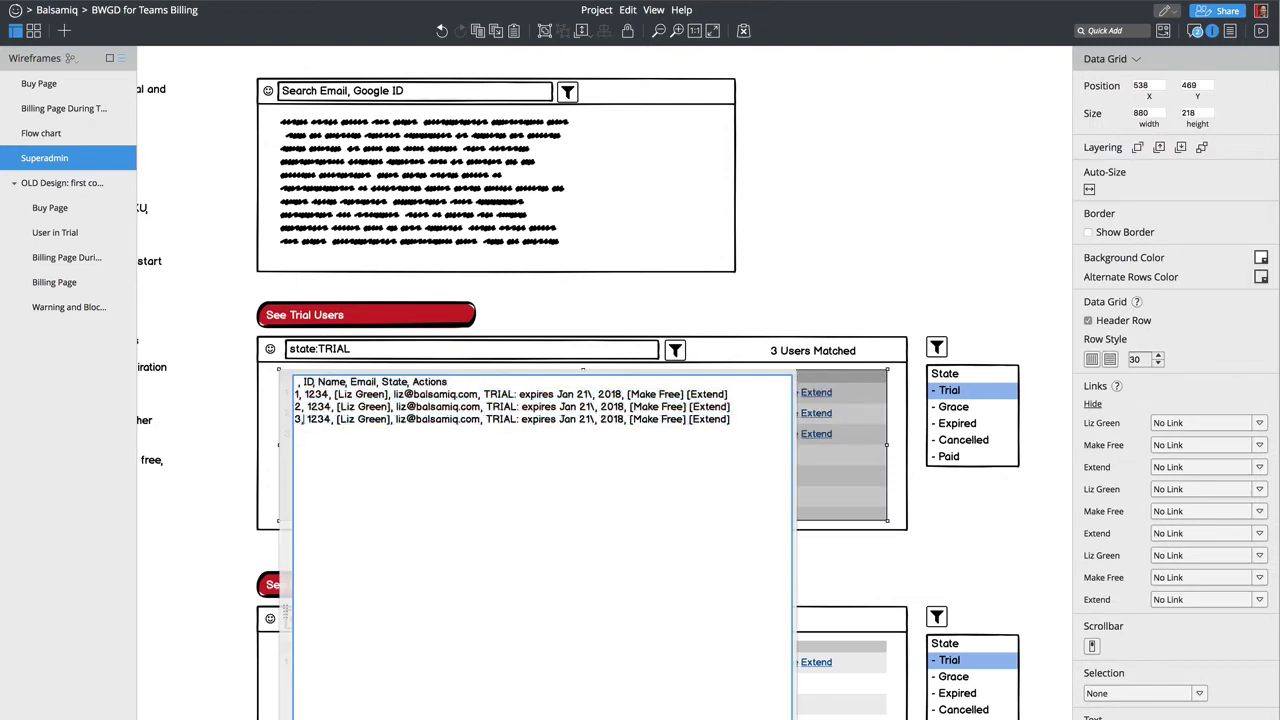
key(ctrl+Return)
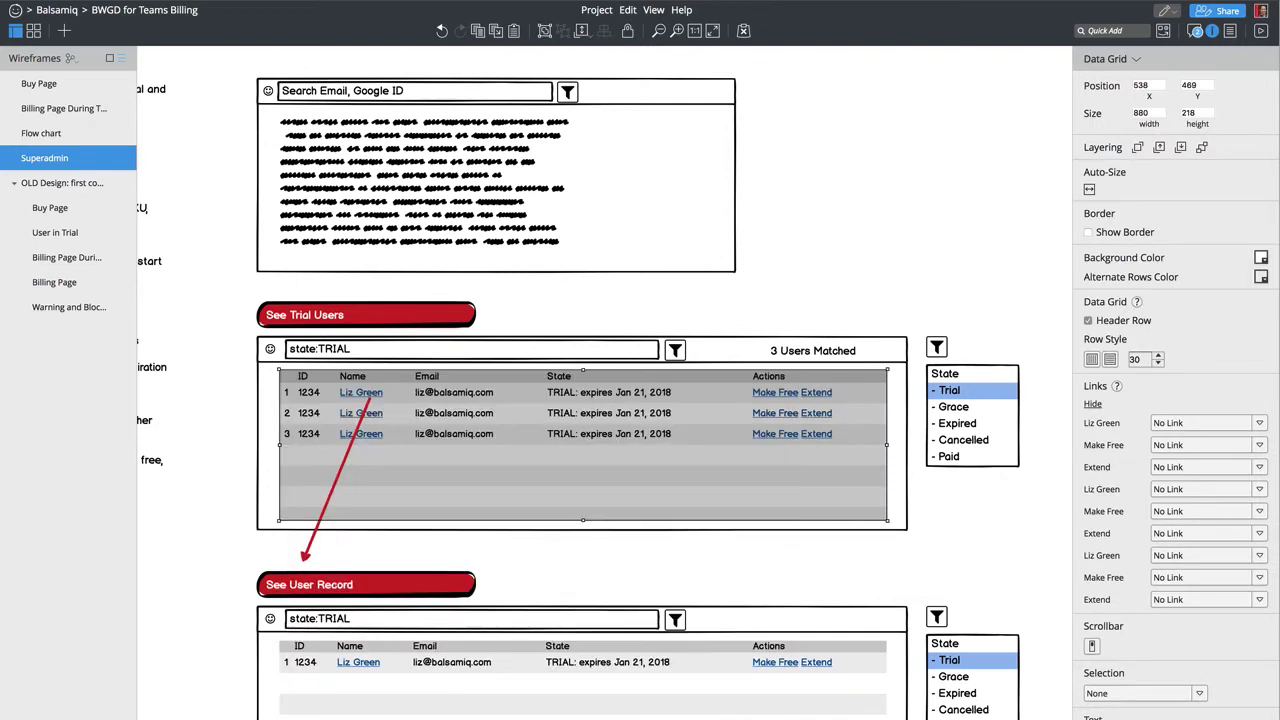
scroll(740, 557, left, 5)
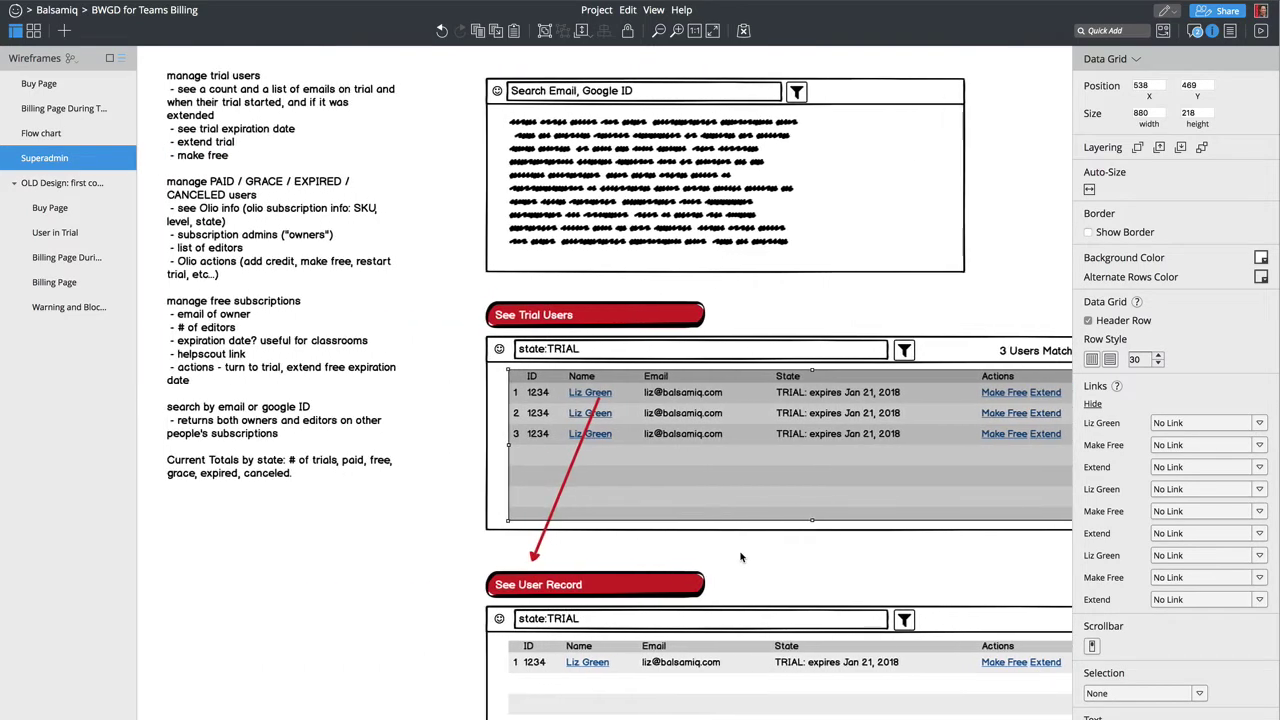
scroll(740, 557, left, 7)
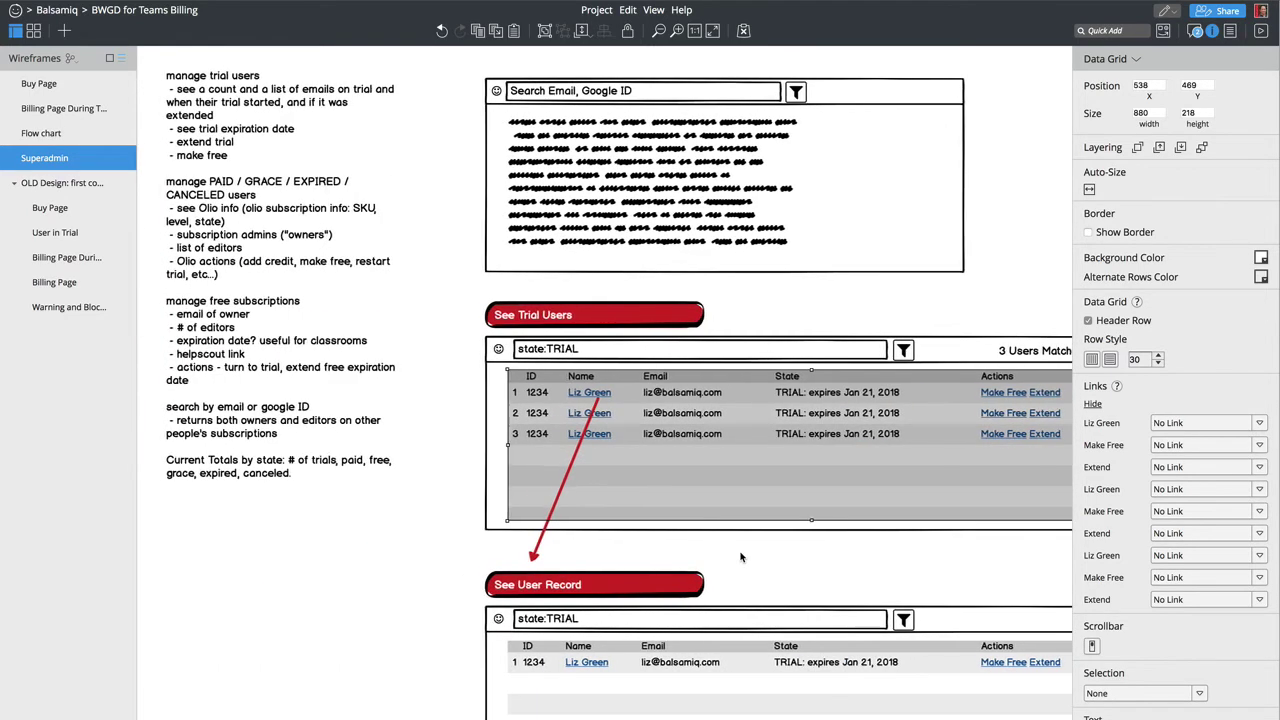
scroll(740, 557, right, 12)
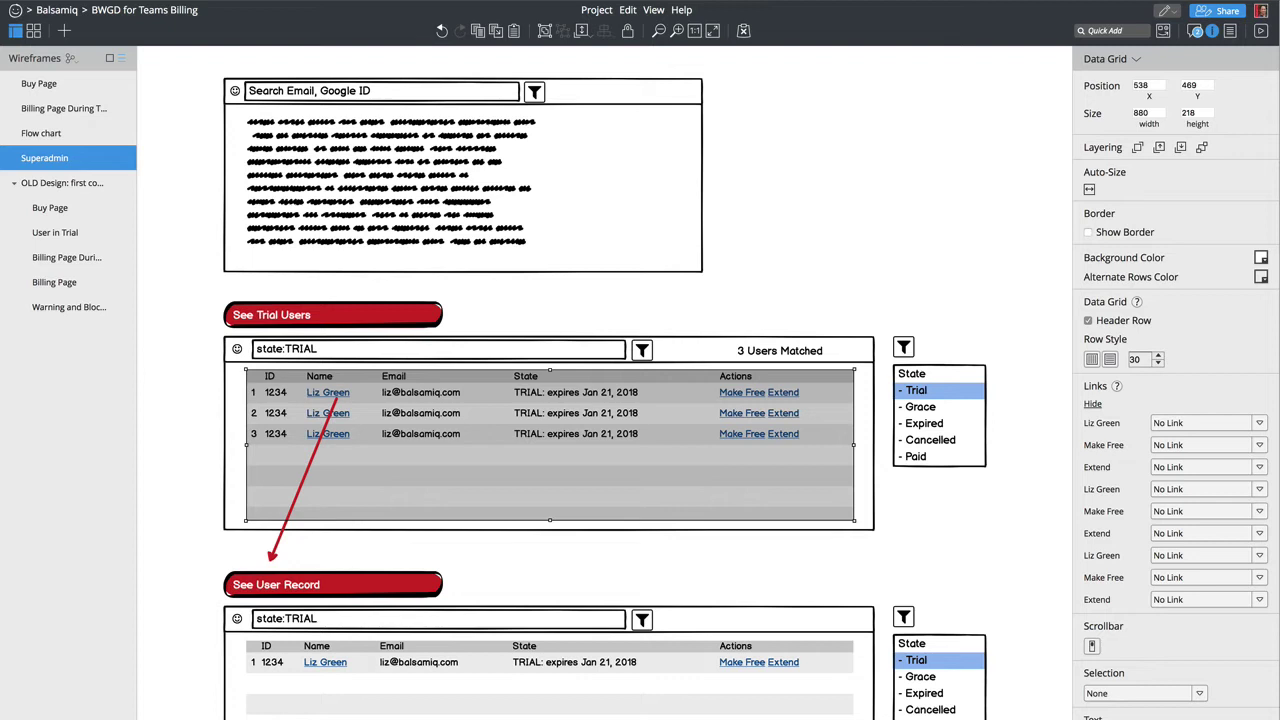
Step: Insert a Window via 'dia' and shorten it to about half height
click(896, 588)
text(dia)
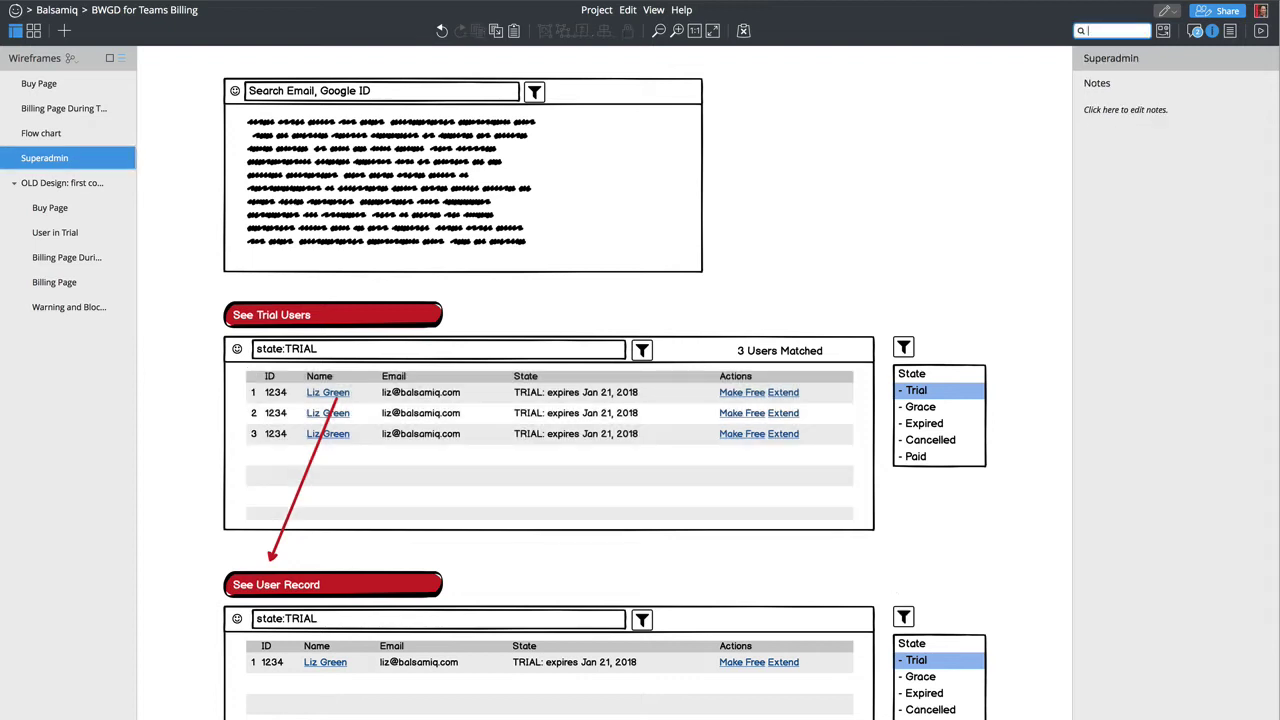
key(Return)
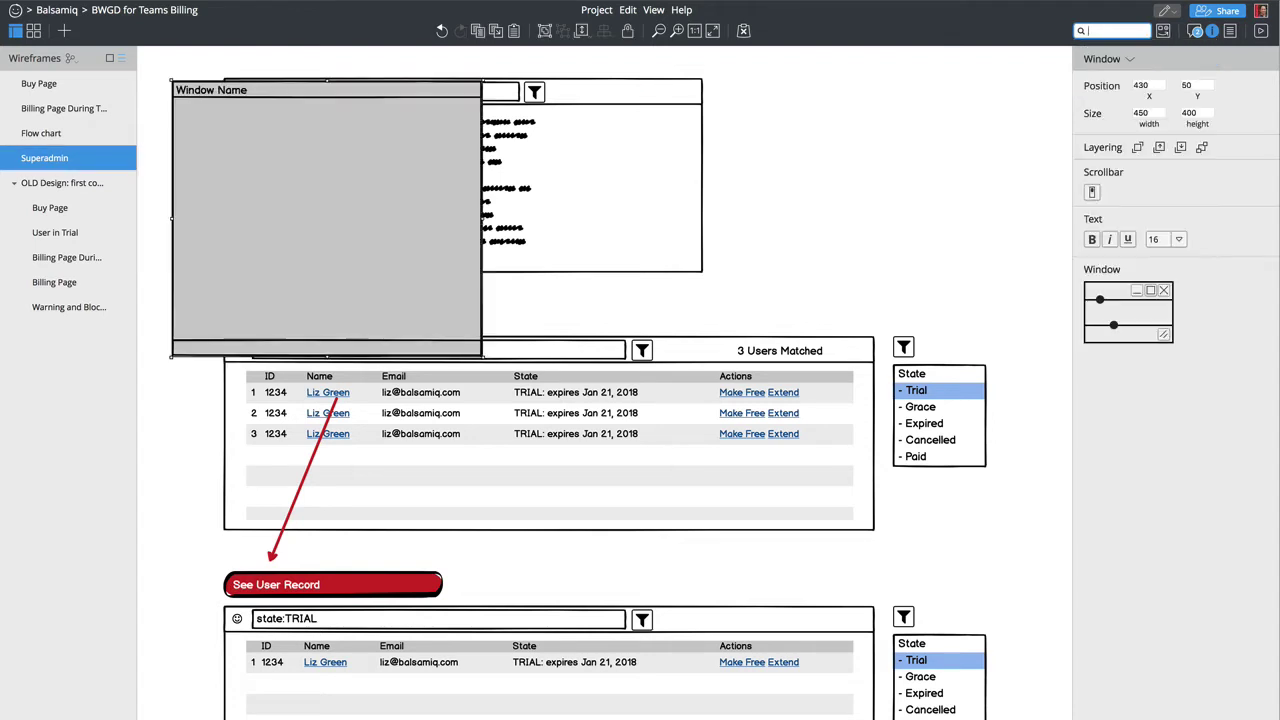
drag(234, 277, 865, 250)
drag(904, 346, 903, 210)
Step: Place the window beside the State filter list and make it narrower
scroll(858, 376, right, 5)
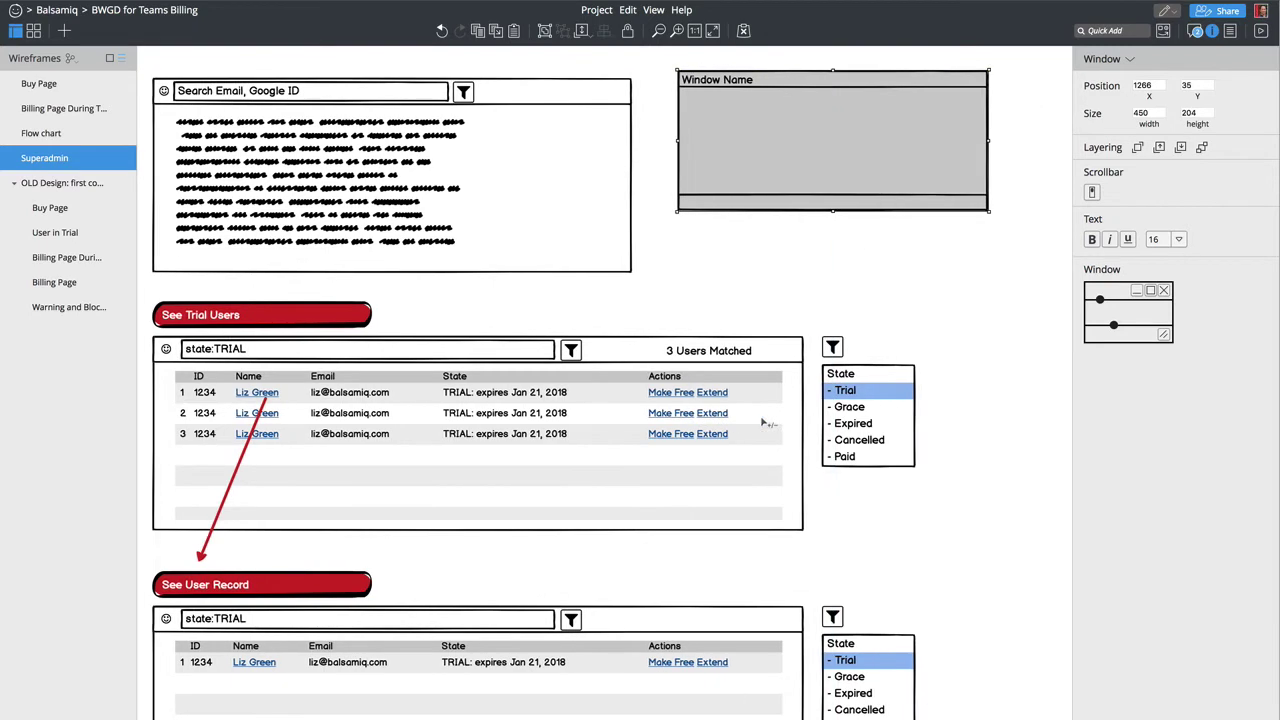
drag(614, 151, 866, 434)
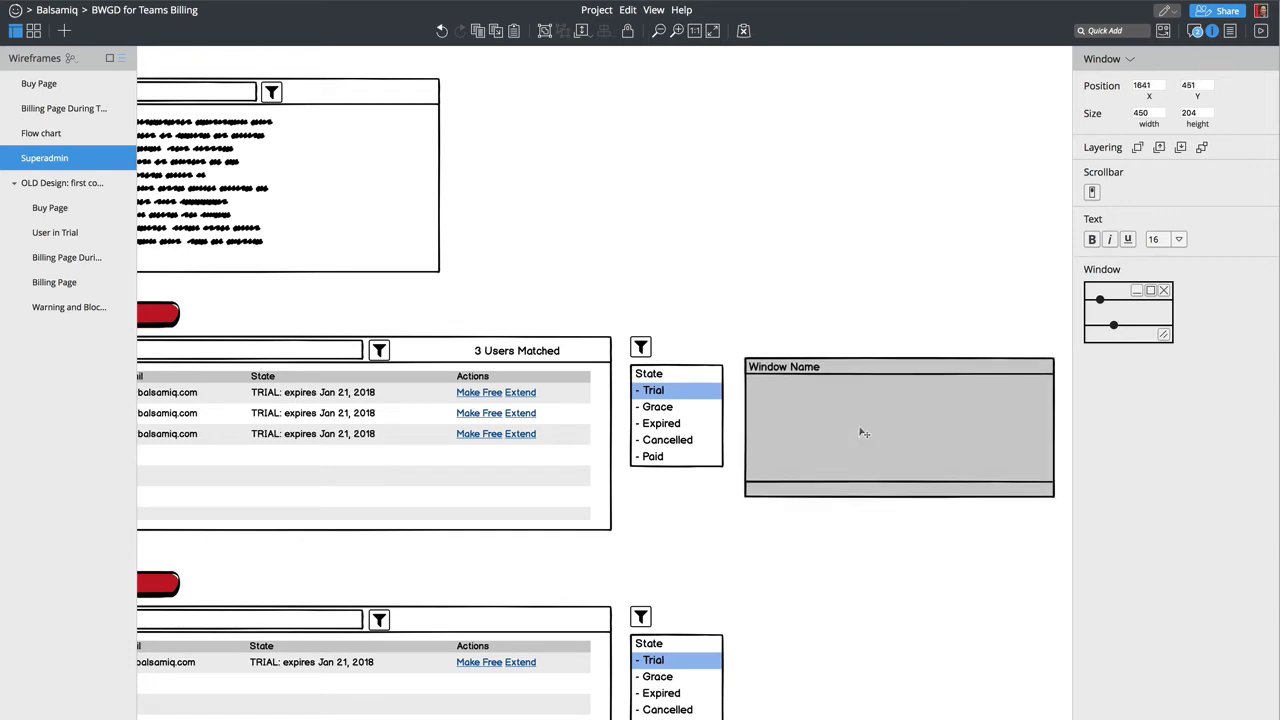
drag(755, 432, 841, 431)
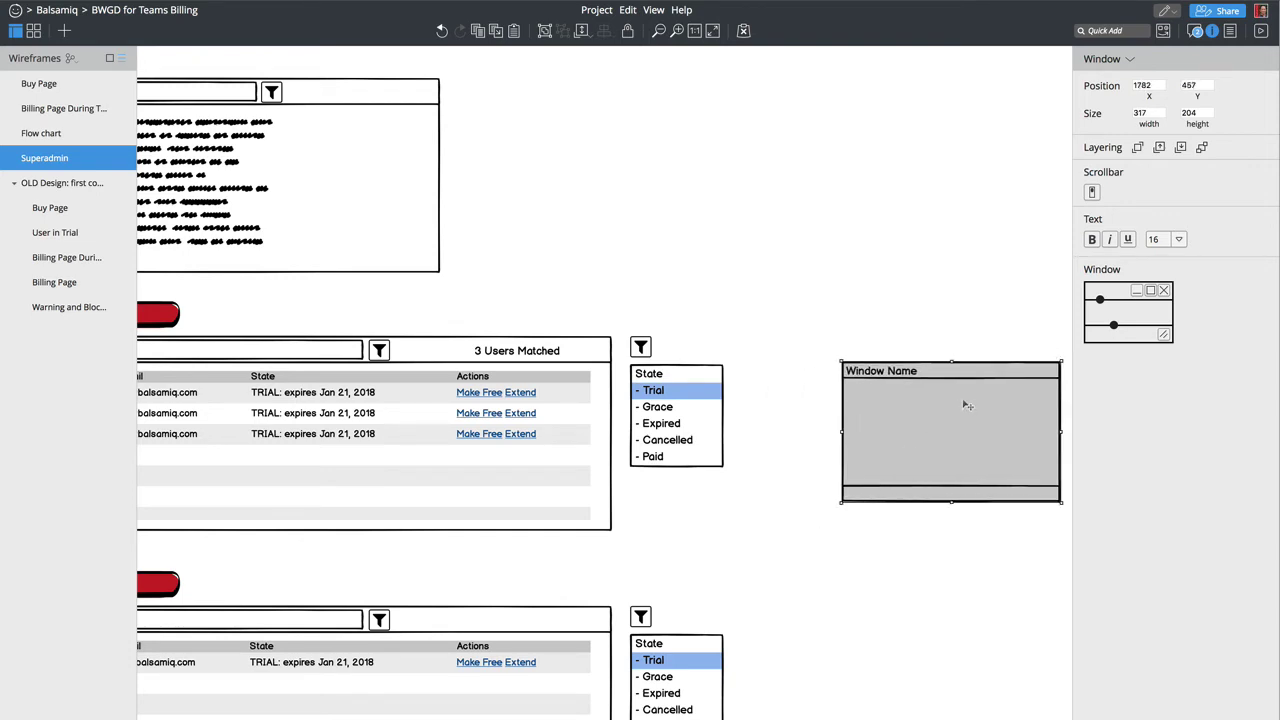
drag(969, 405, 881, 402)
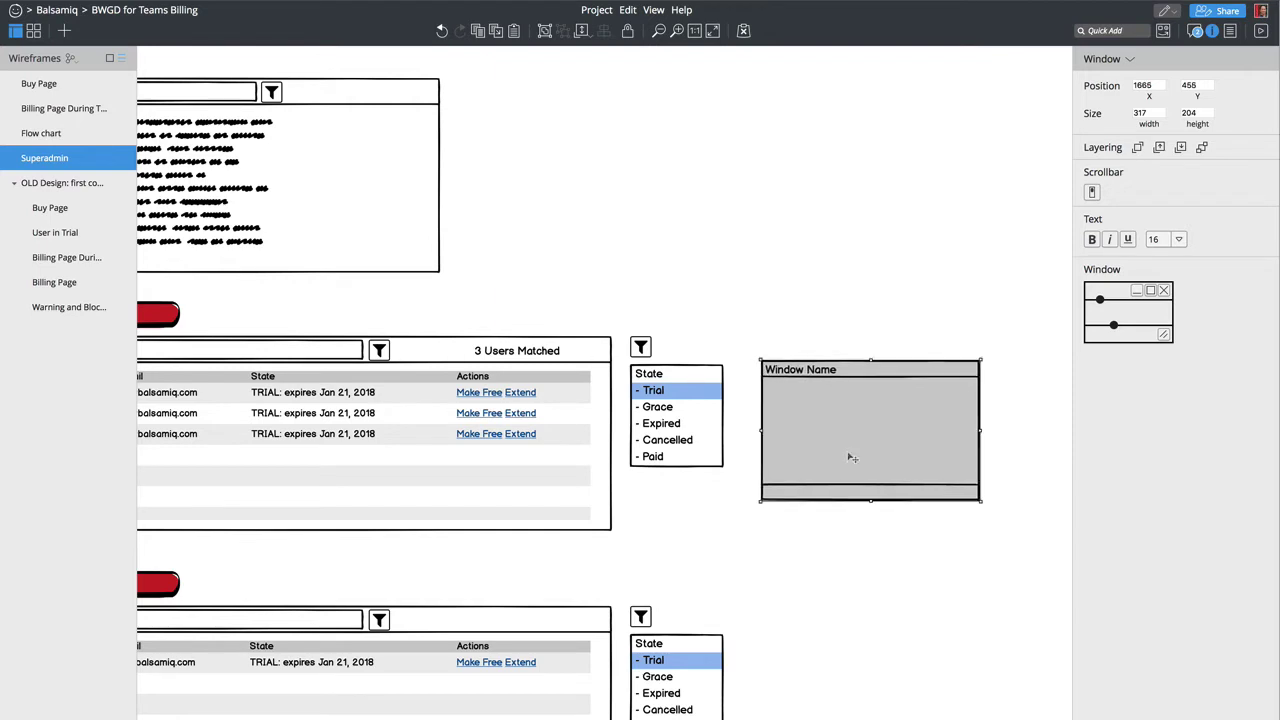
Step: Title the window 'Make Free', remove its bottom bar and add a close X
double_click(867, 414)
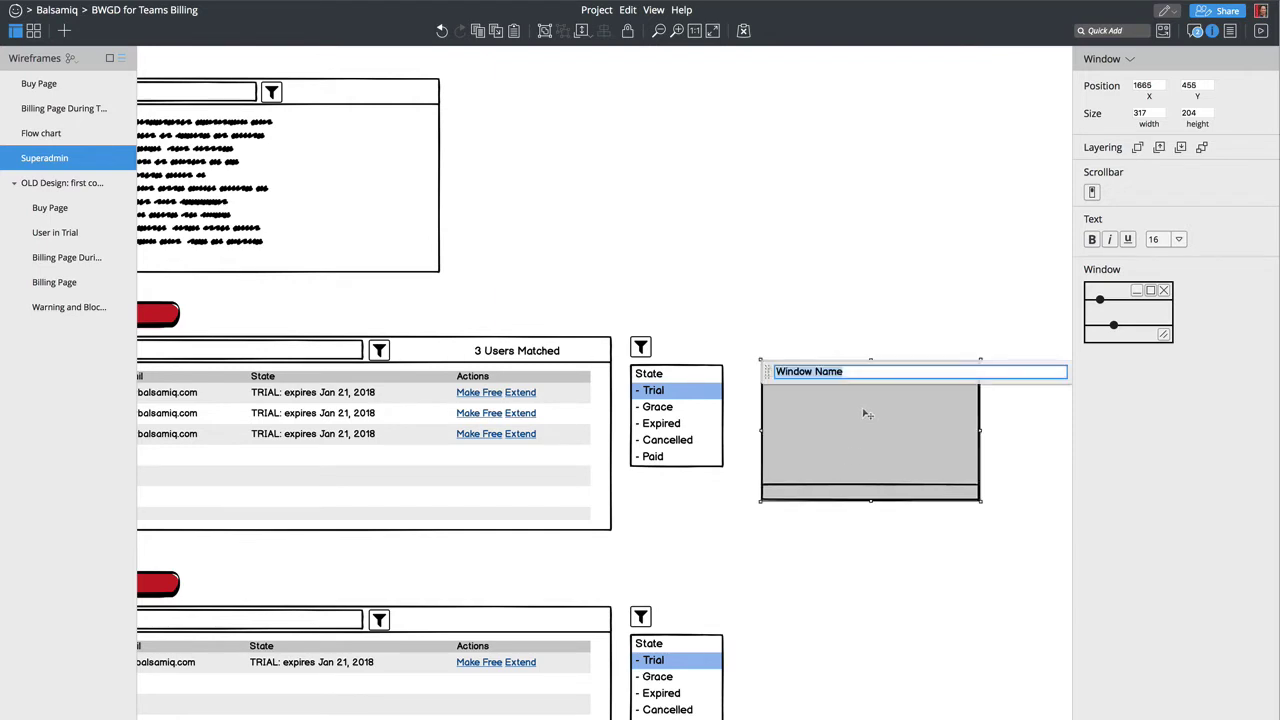
text(Make Free)
key(Return)
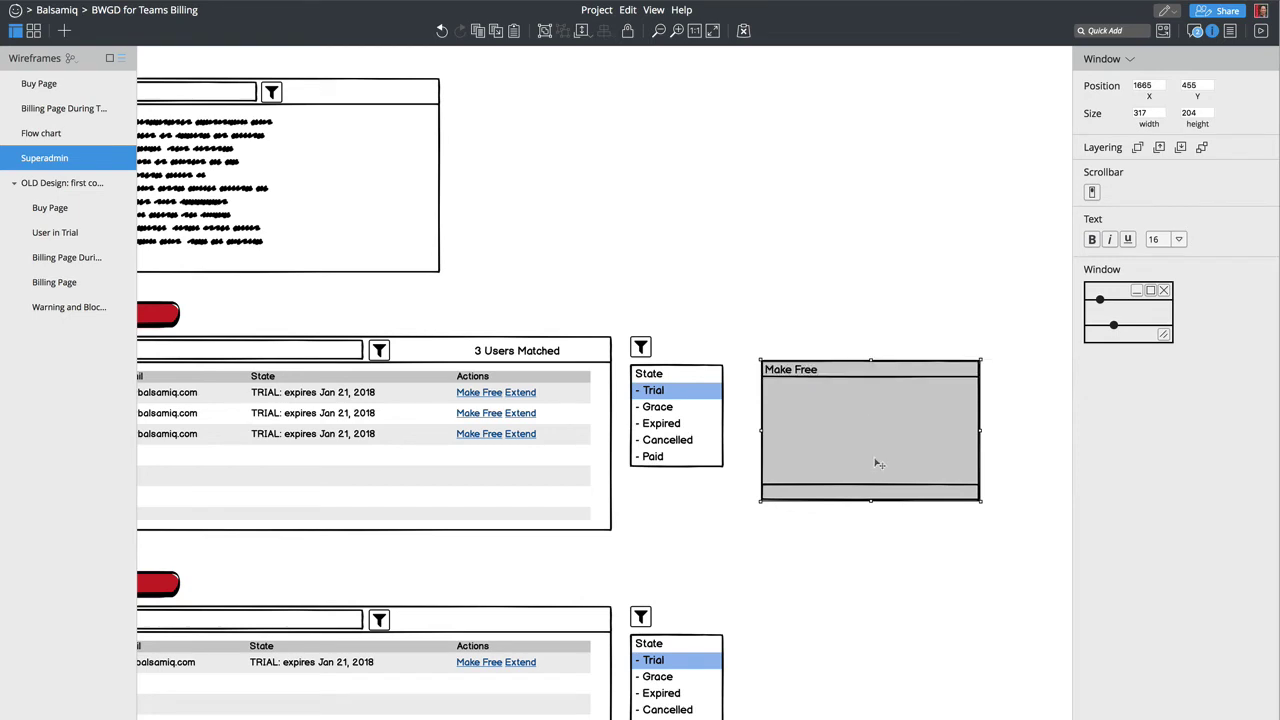
drag(1113, 326, 1113, 341)
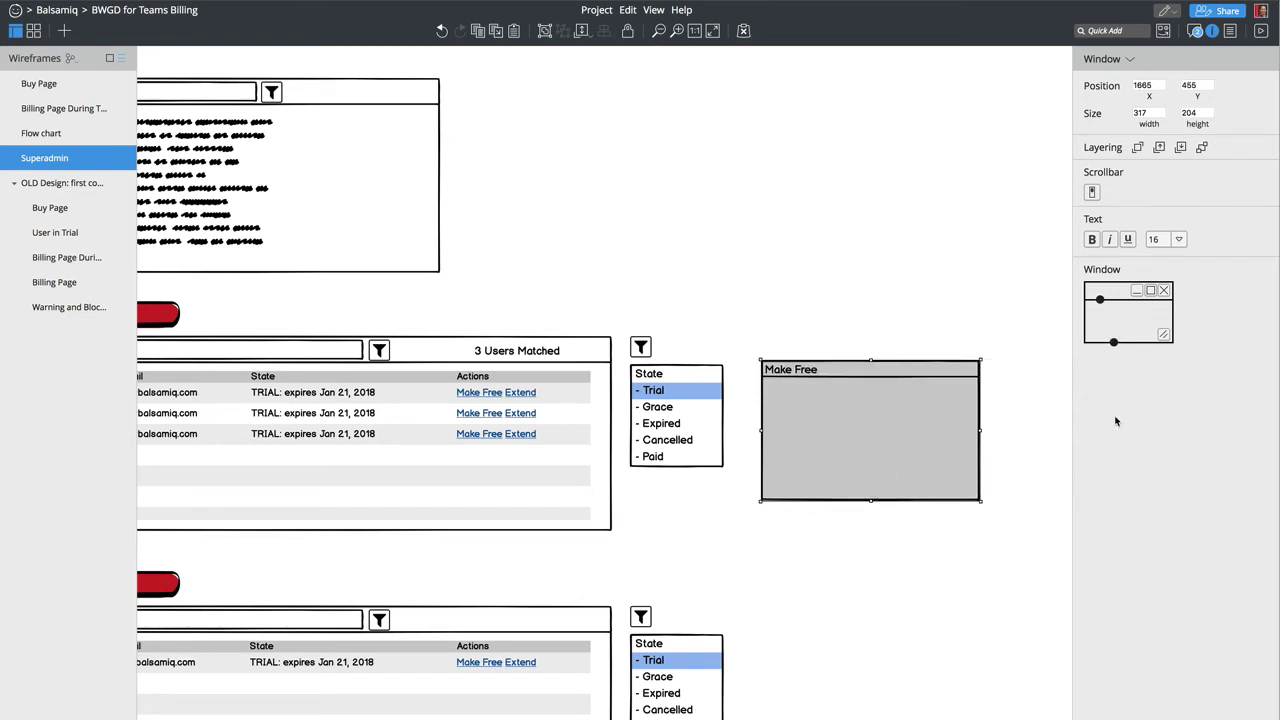
click(1164, 290)
click(800, 674)
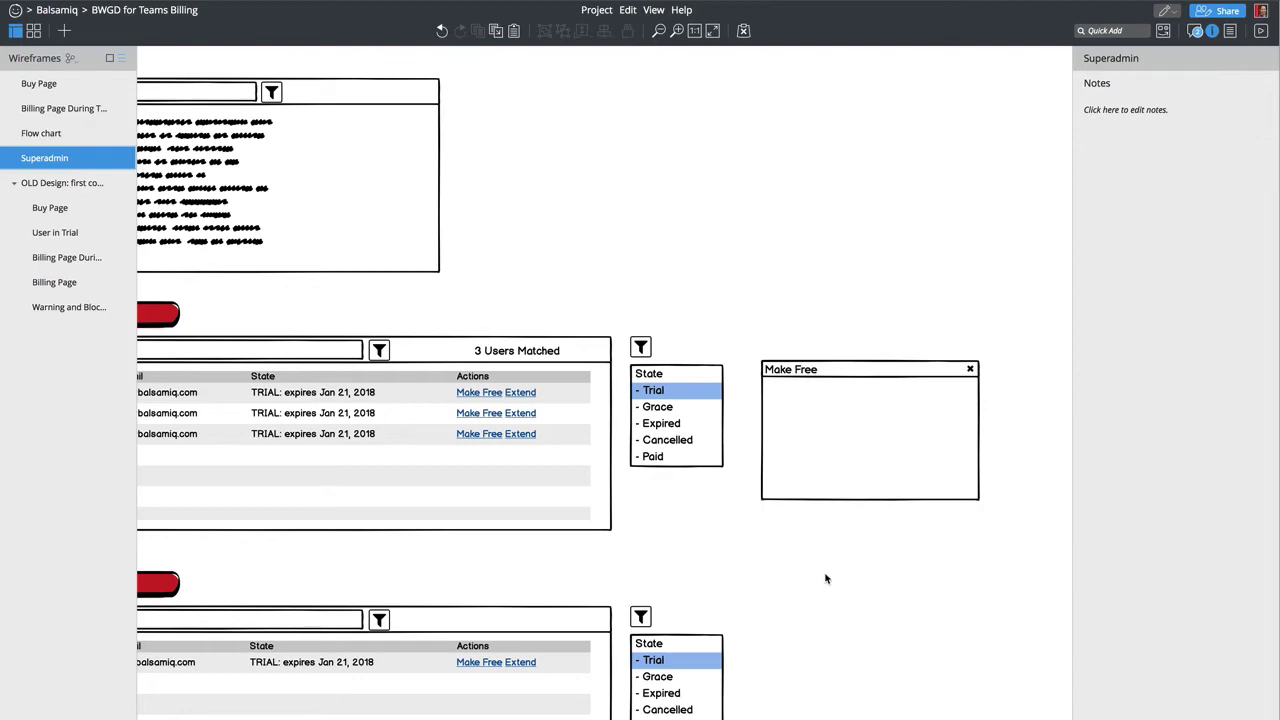
scroll(711, 443, right, 4)
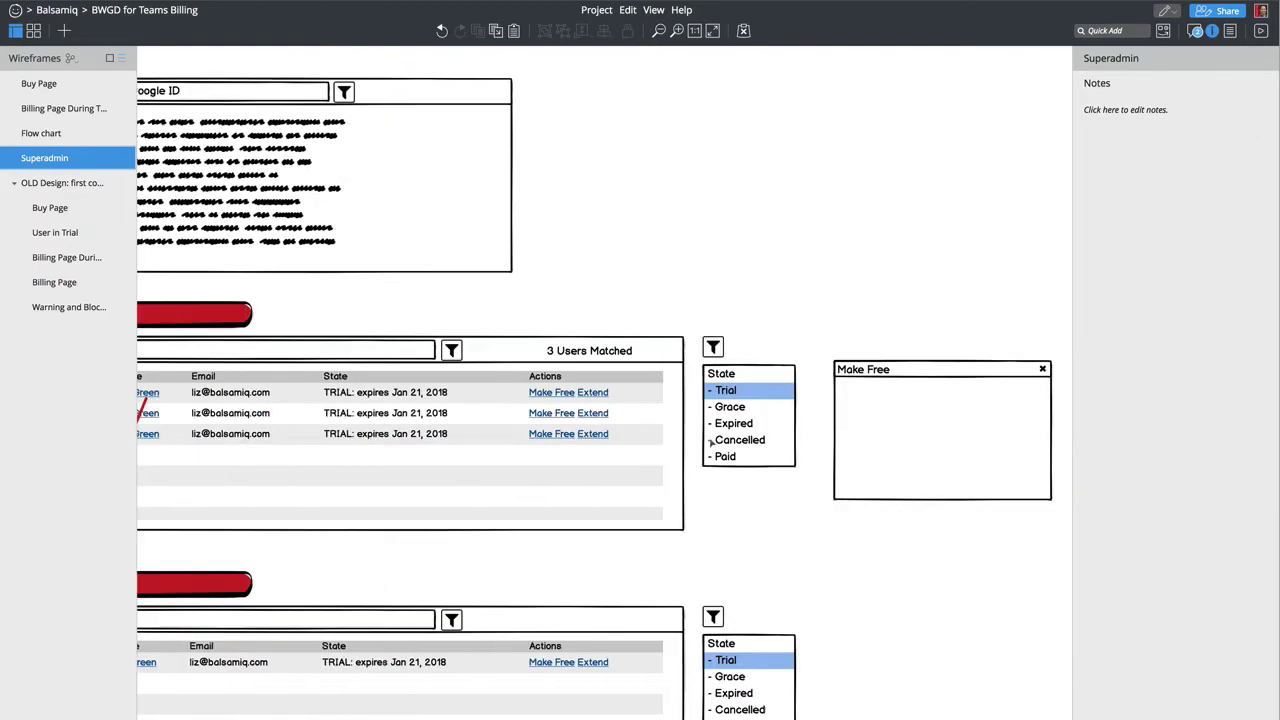
Step: Quick Add a Radio Button Group and place it inside the Make Free window
click(1108, 30)
text(sele)
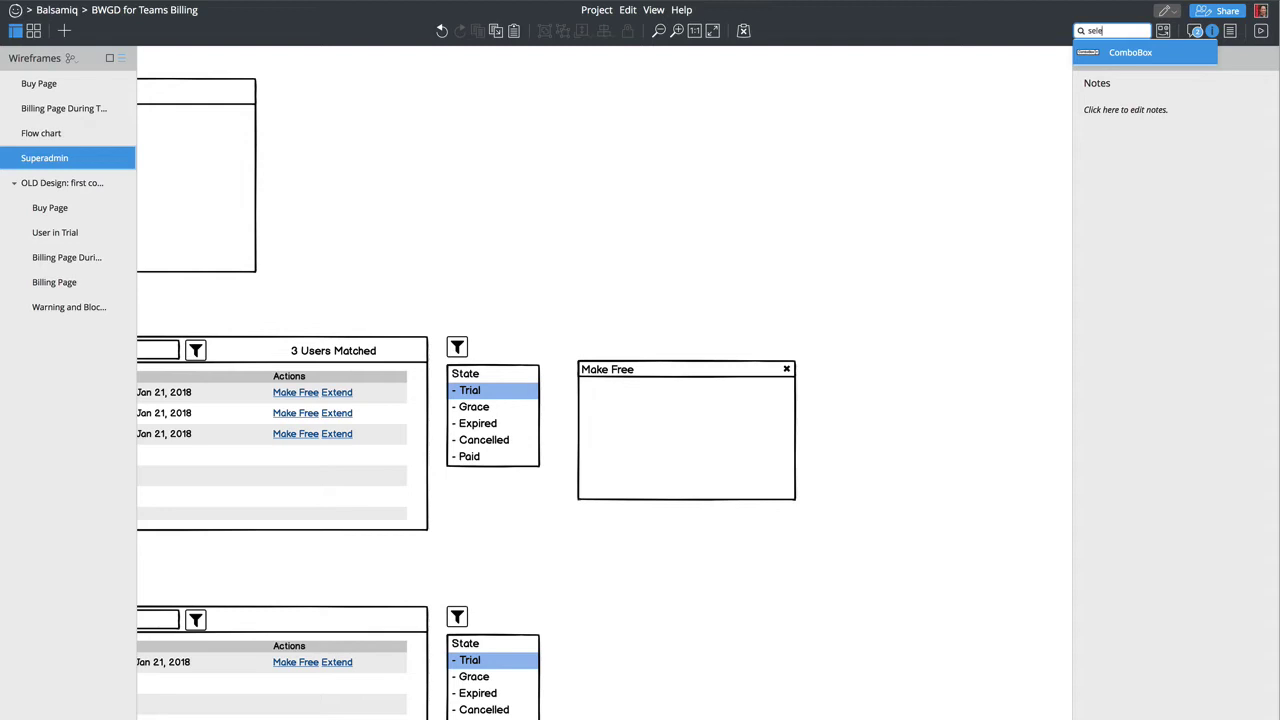
key(BackSpace)
key(BackSpace)
key(BackSpace)
key(BackSpace)
text(check)
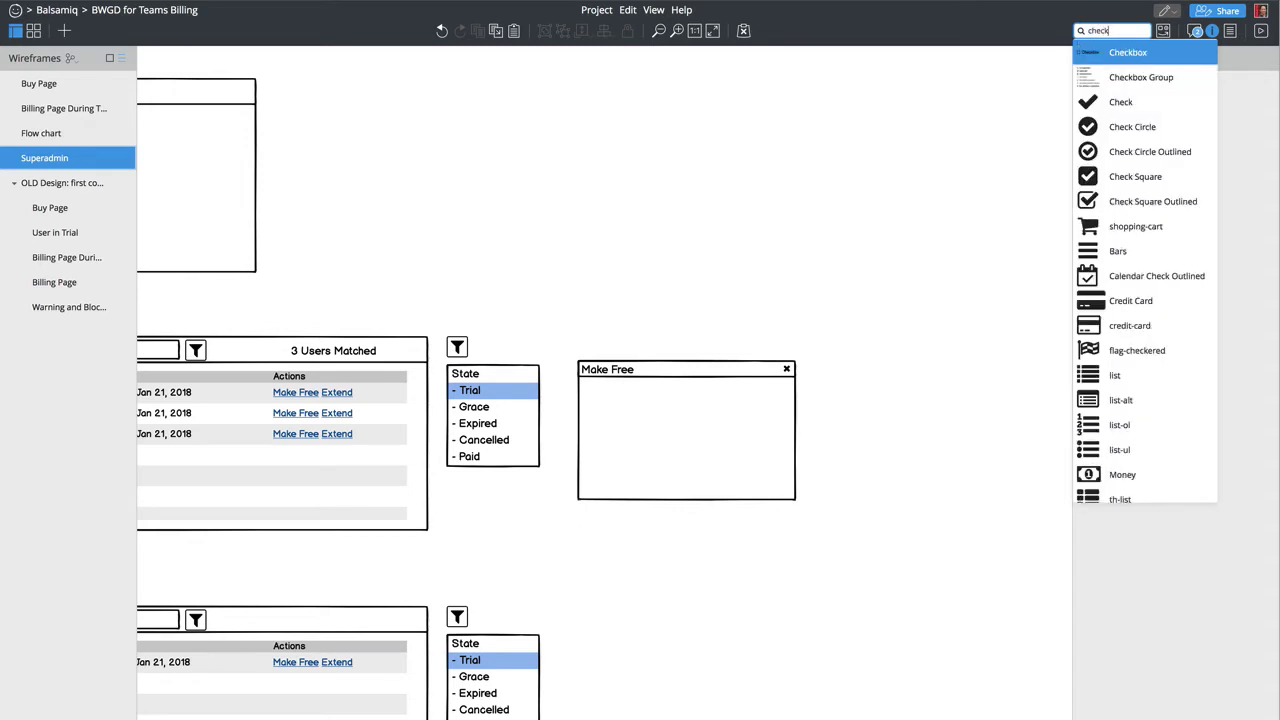
key(BackSpace)
key(BackSpace)
key(BackSpace)
key(BackSpace)
key(BackSpace)
text(radio)
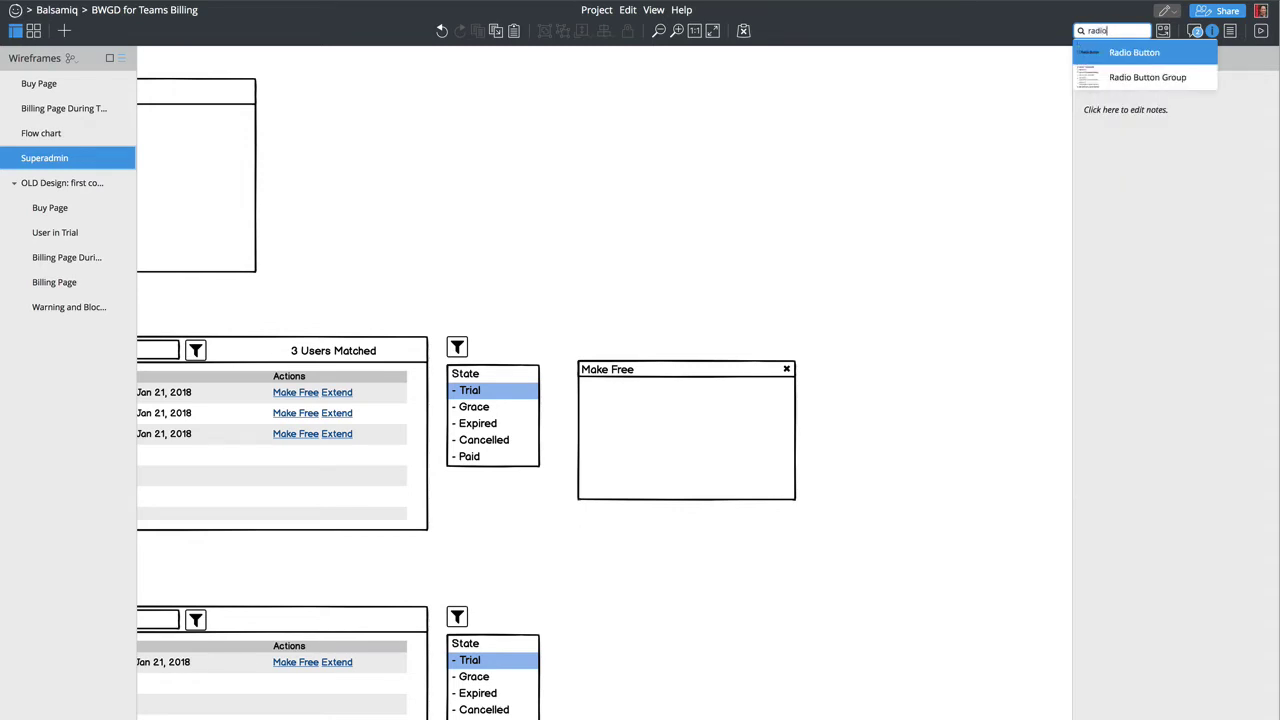
key(Down)
key(Return)
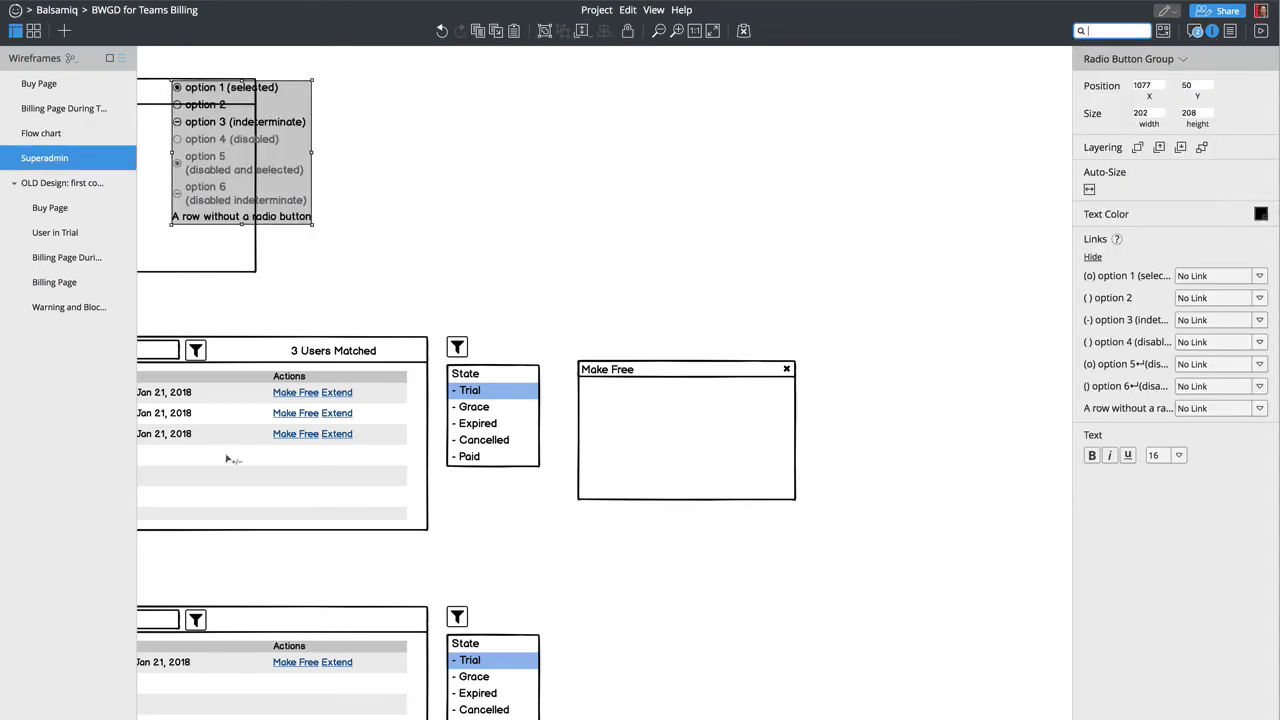
drag(575, 358, 614, 400)
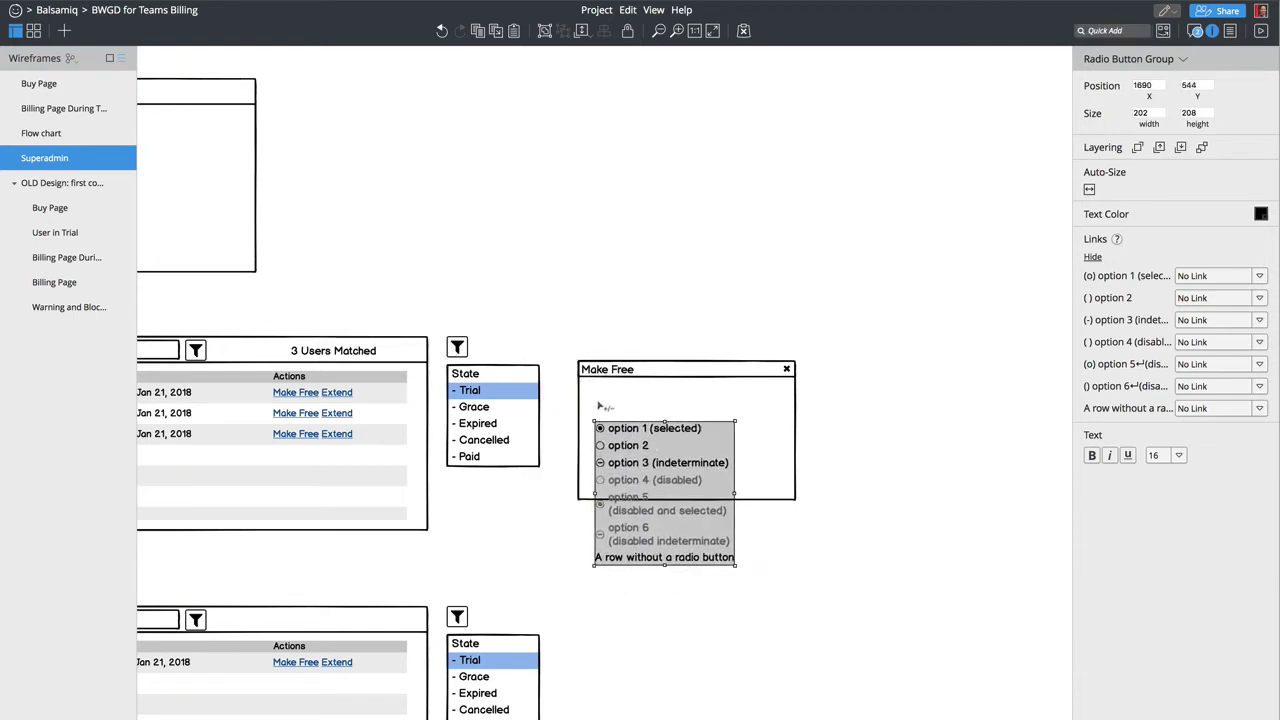
click(600, 323)
Step: Set the radio options to Classroom, Do Gooder, Non-Profit and Other, with none preselected
double_click(620, 474)
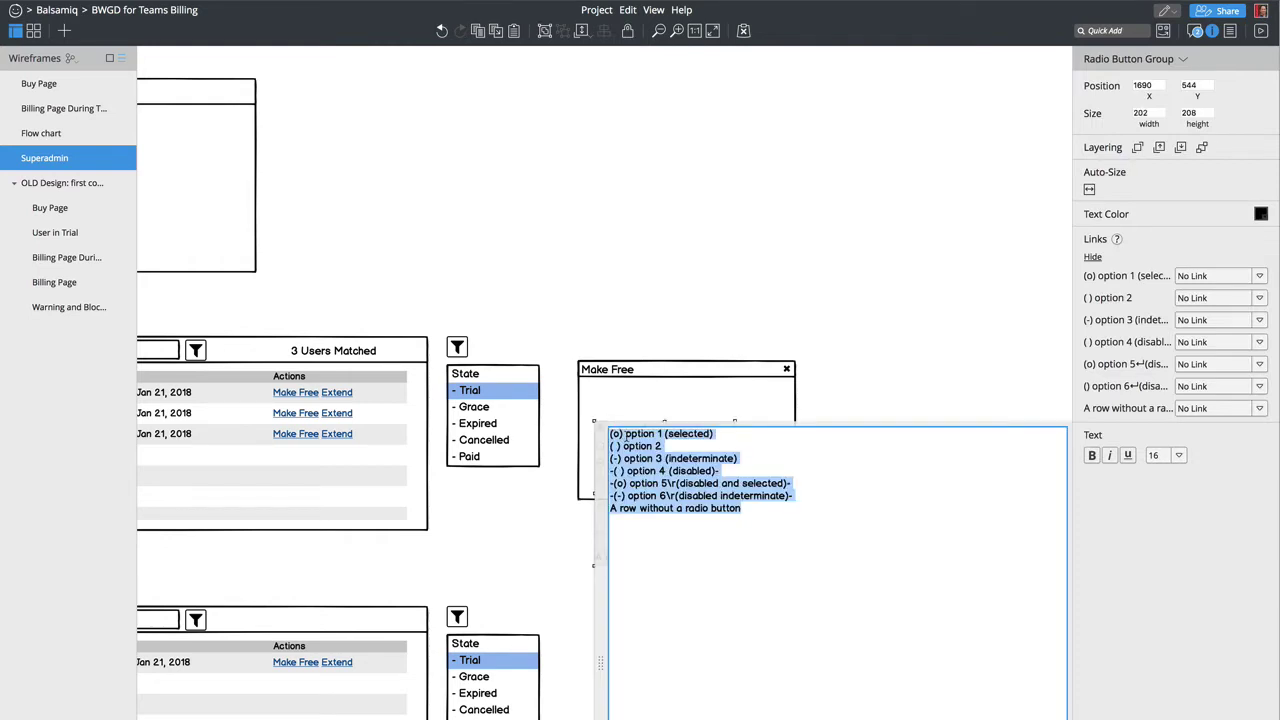
text((o) Classroom)
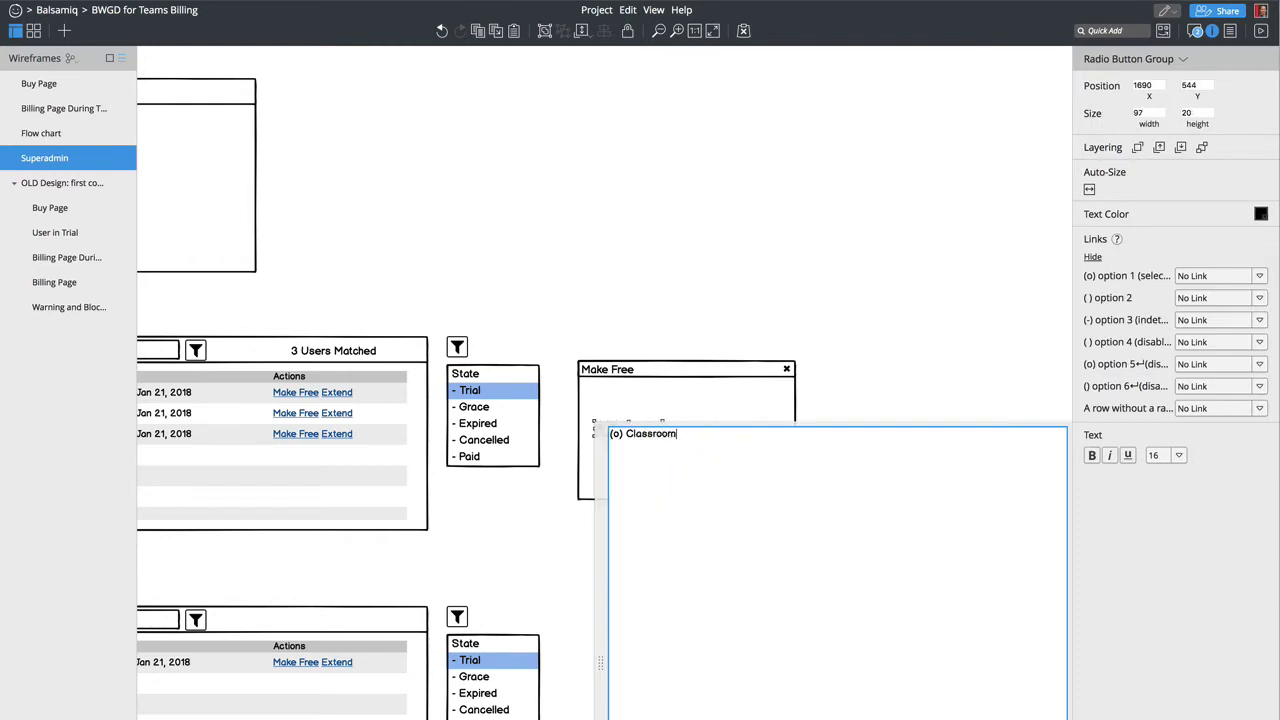
key(Return)
text(( ) Do Gooder)
key(Return)
text(( ) Non -Profit)
key(Return)
text(( ) Other)
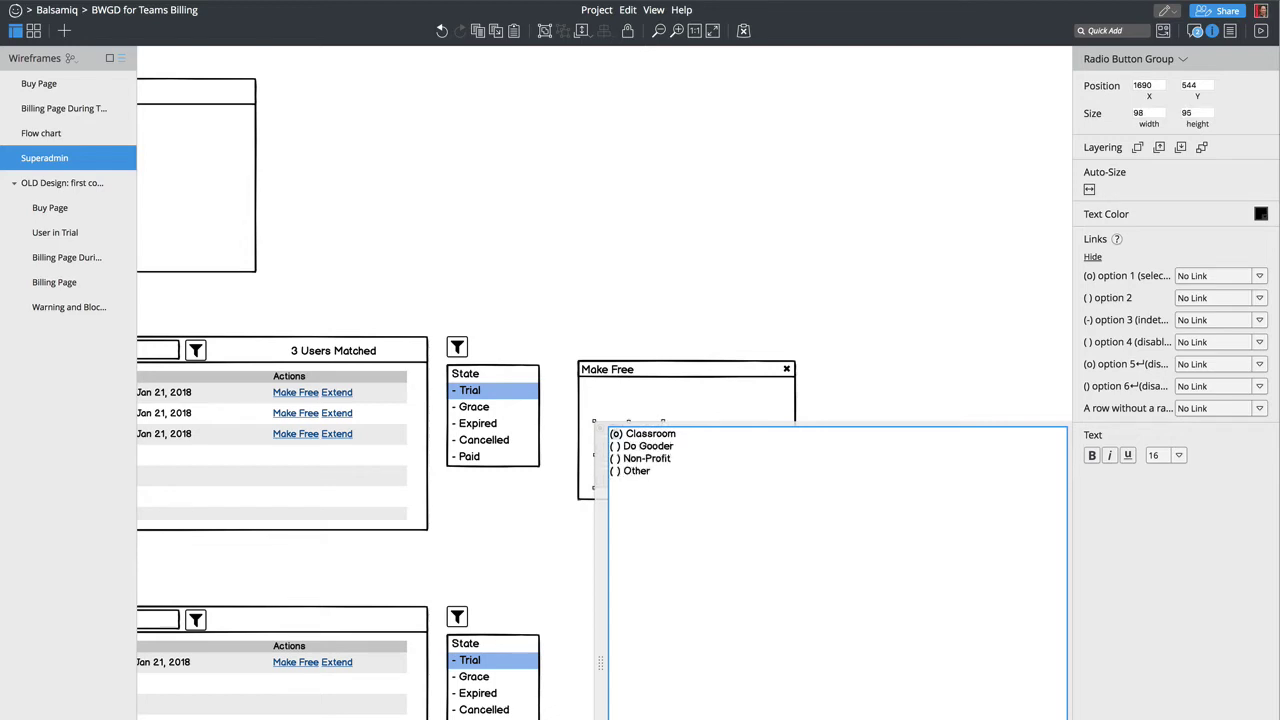
key(ctrl+Home)
key(Right)
key(Delete)
key(ctrl+Return)
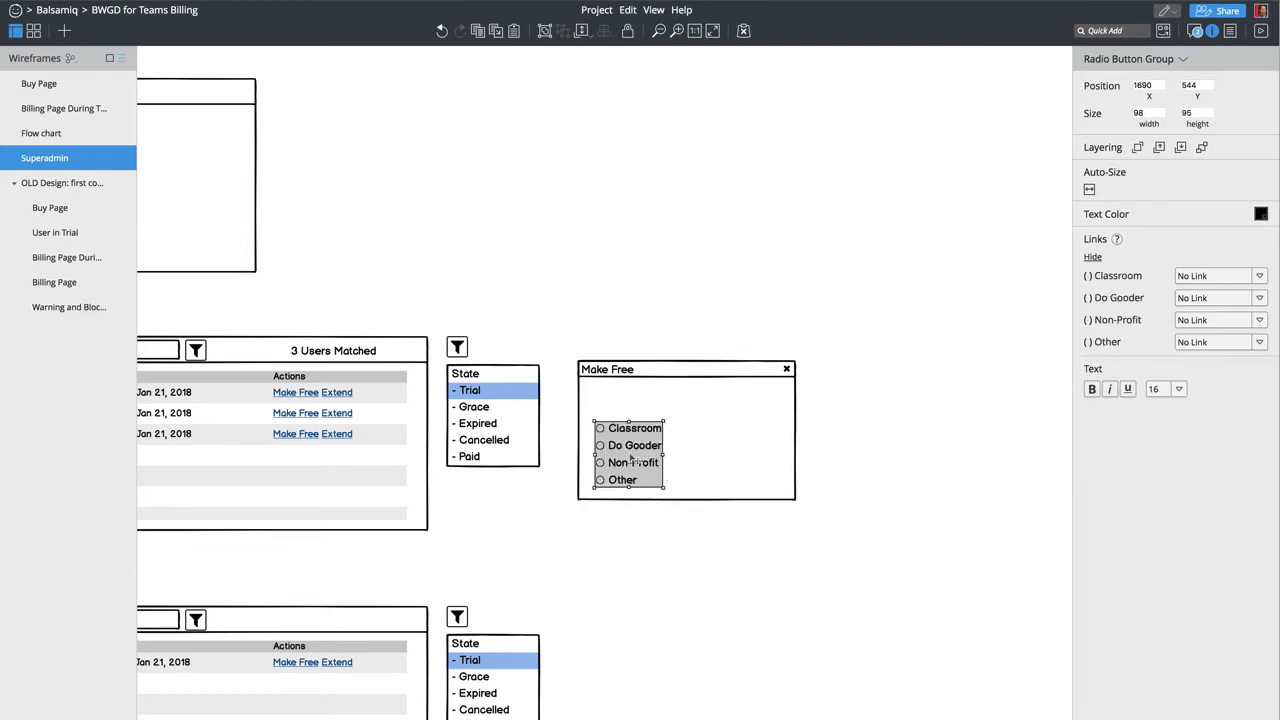
Step: Add a 'Reason' label in the Make Free window above the options
text(label)
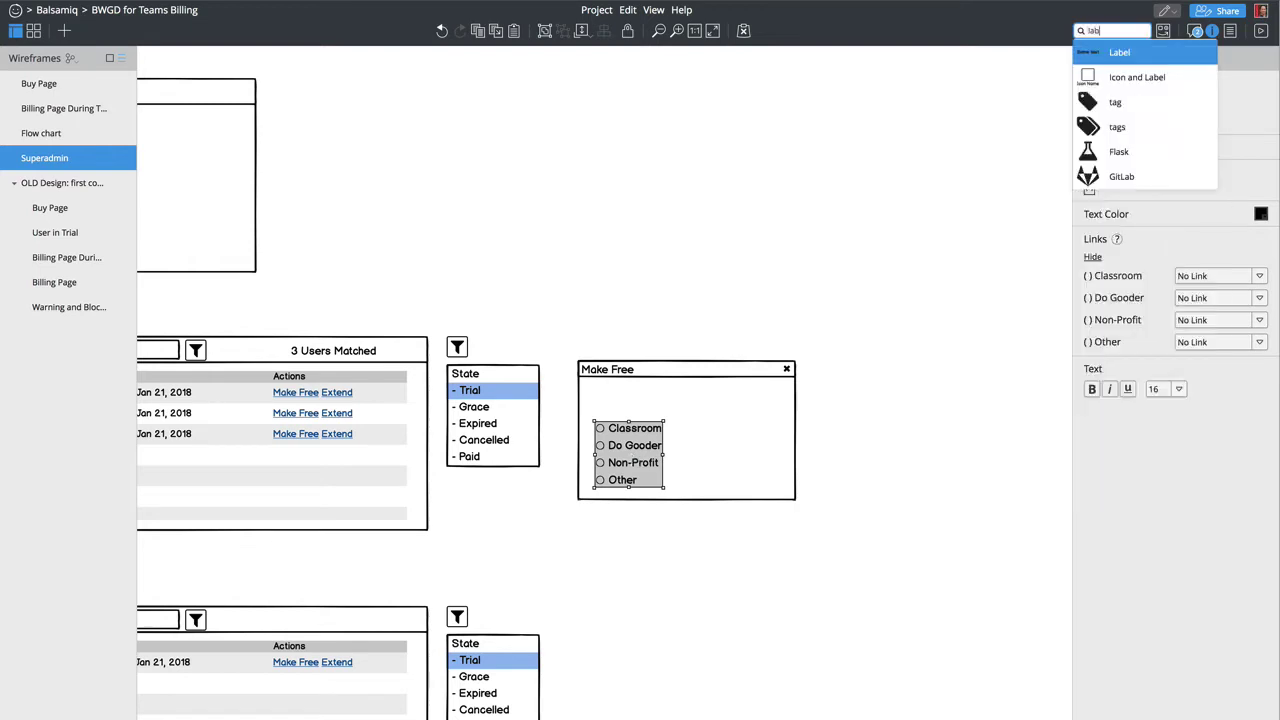
key(Return)
drag(205, 92, 612, 396)
double_click(612, 396)
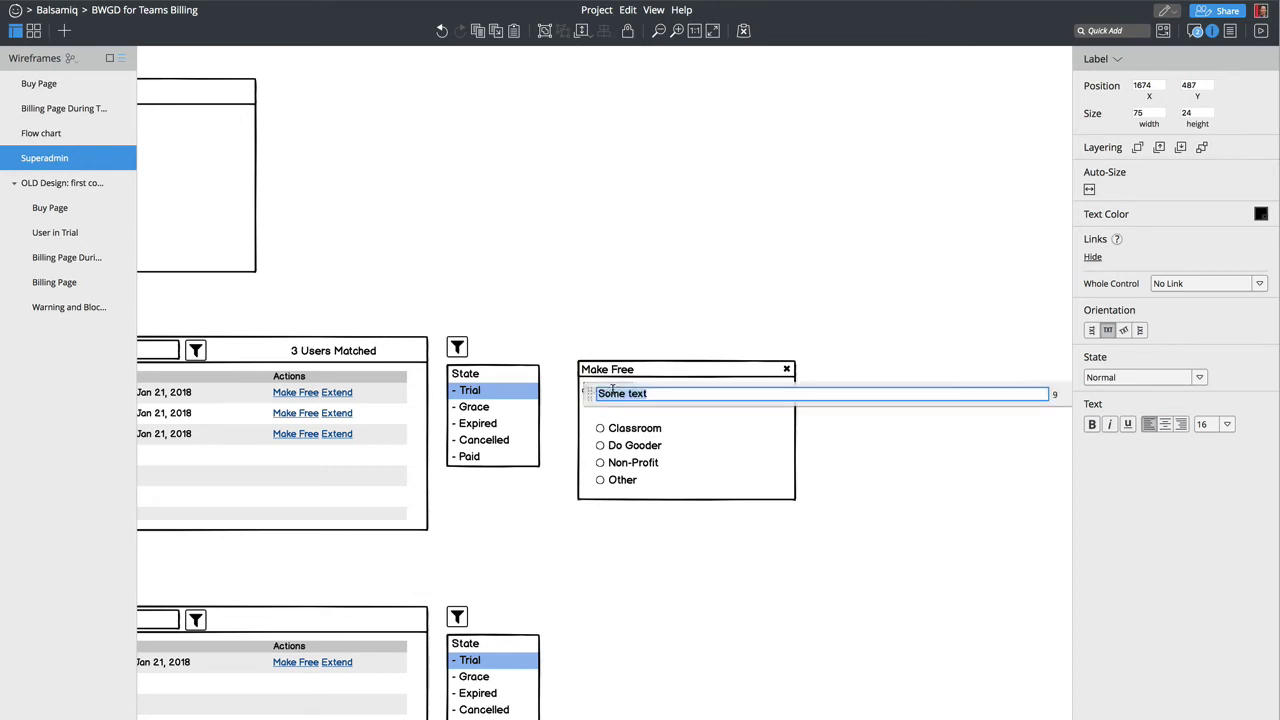
text(Readon)
key(BackSpace)
key(BackSpace)
key(BackSpace)
key(BackSpace)
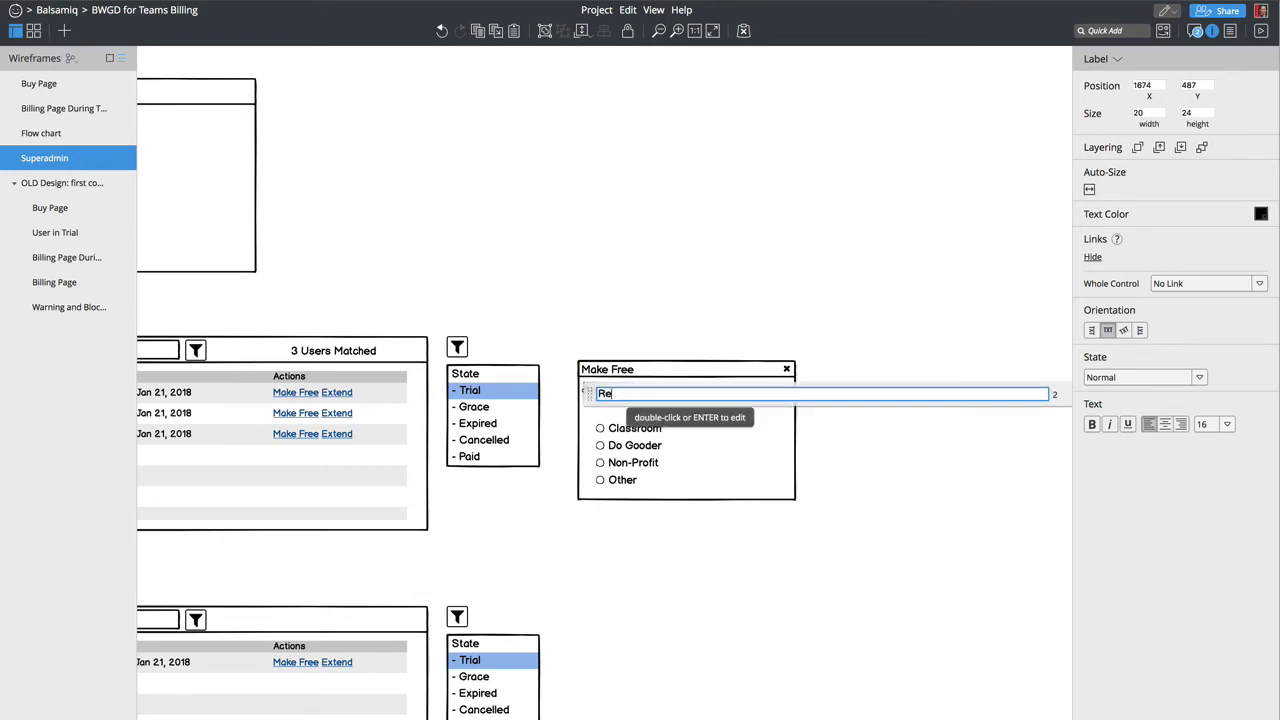
text(ason)
Step: Move the options under the Reason label, make the window taller and restore its bottom bar
drag(616, 479, 620, 464)
click(705, 477)
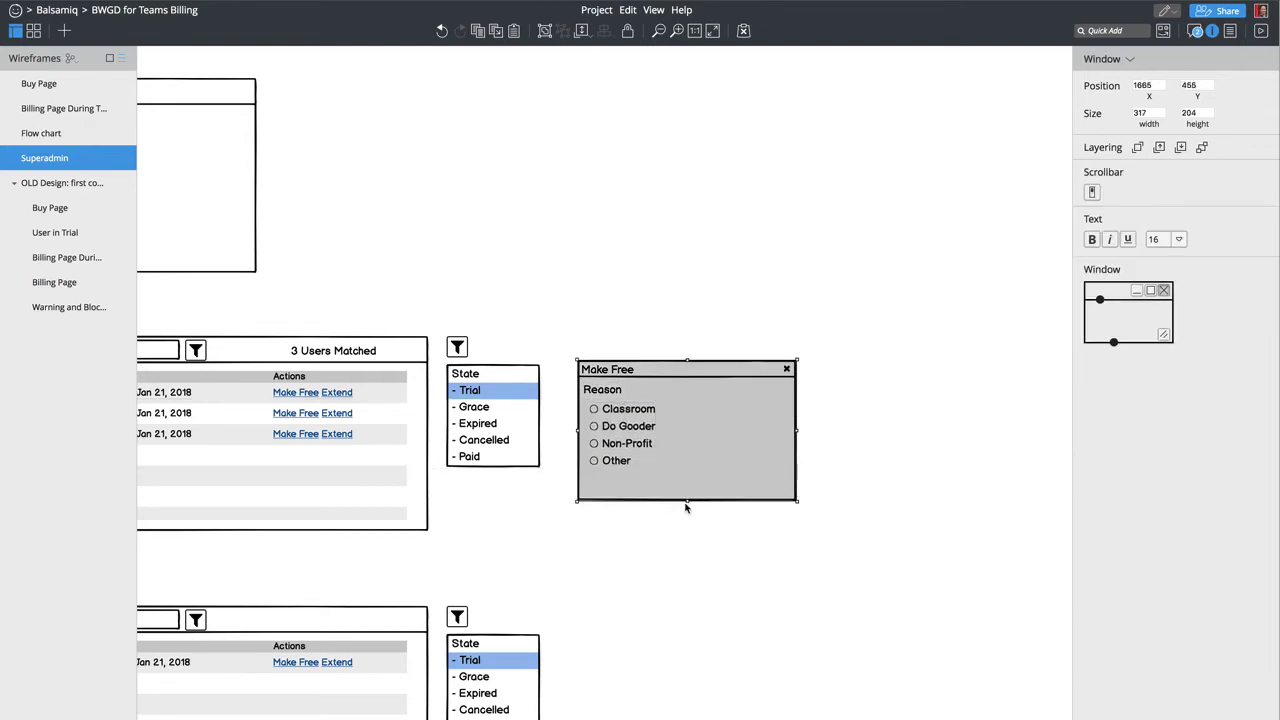
drag(686, 500, 686, 549)
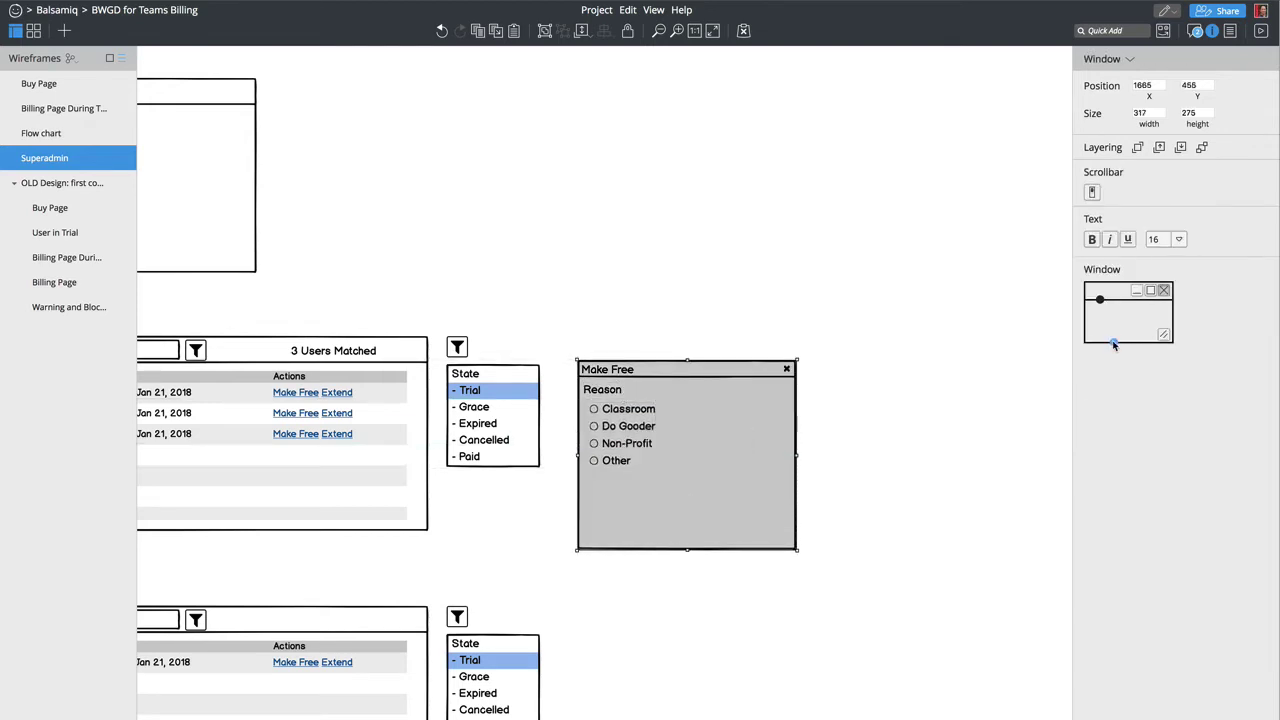
drag(1114, 345, 1105, 300)
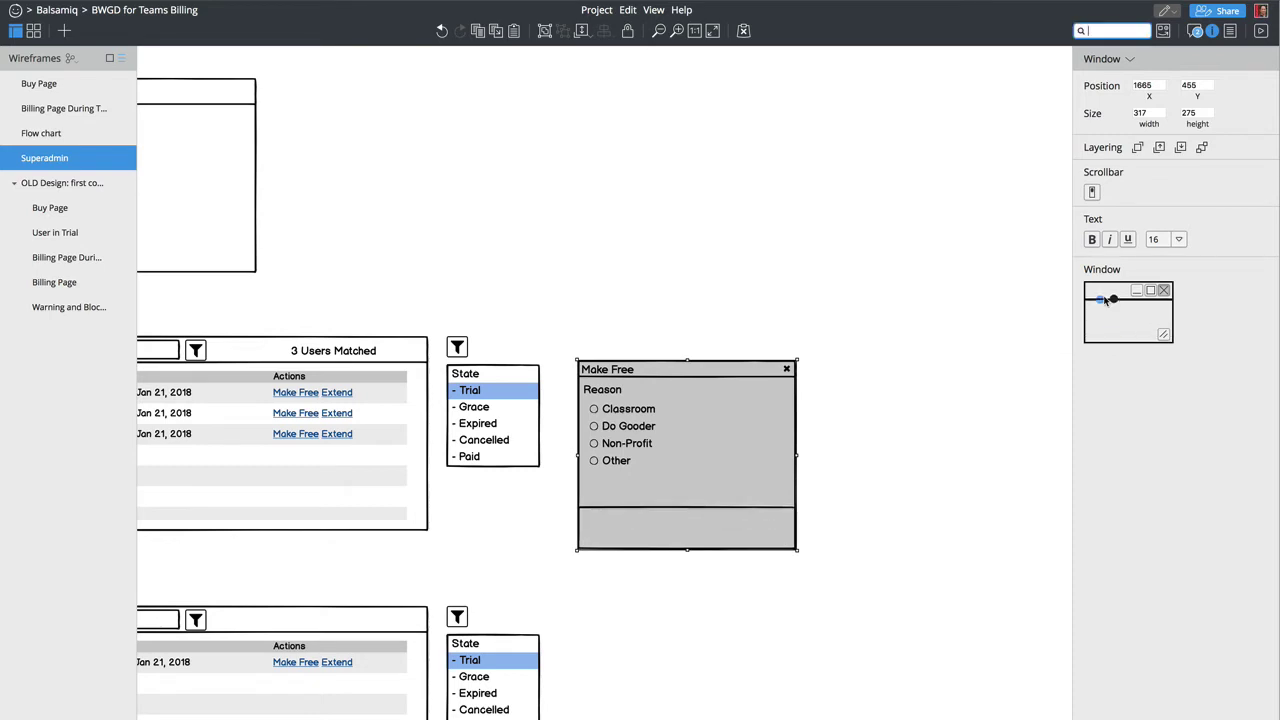
Step: Add a blue 'Make Free' button to the window's bottom bar
text(button)
key(Return)
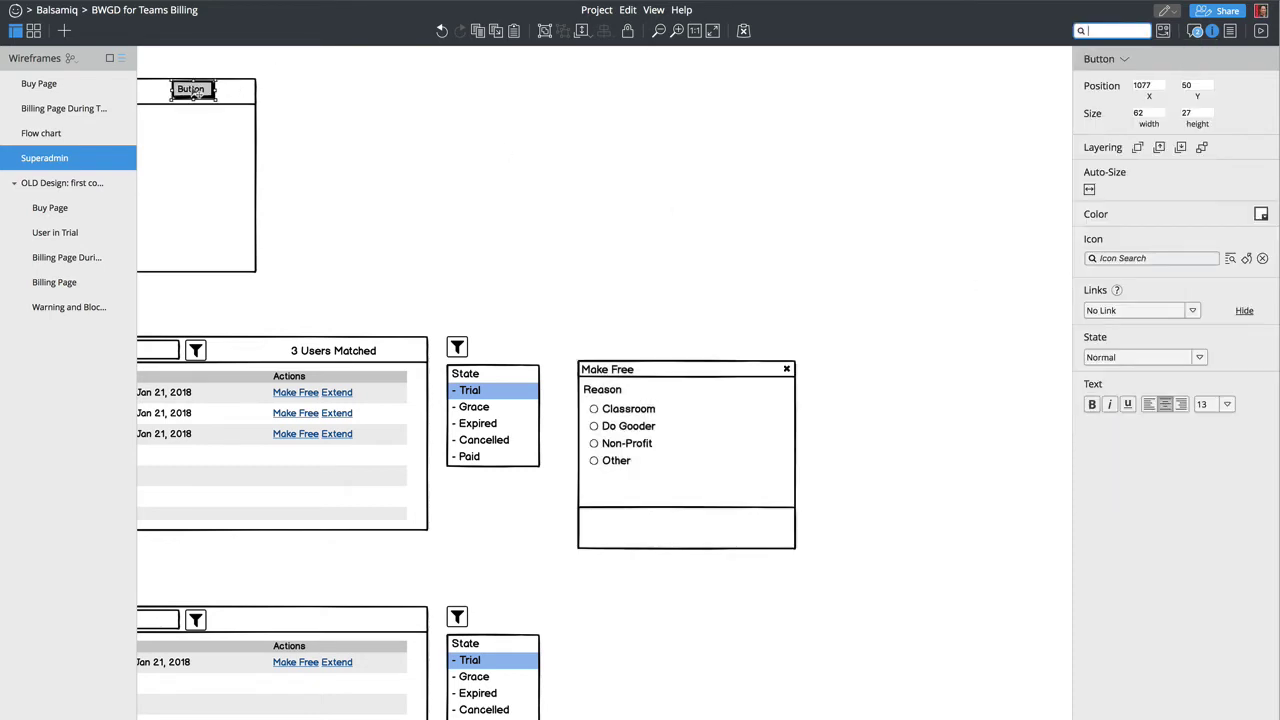
drag(190, 89, 750, 530)
double_click(750, 530)
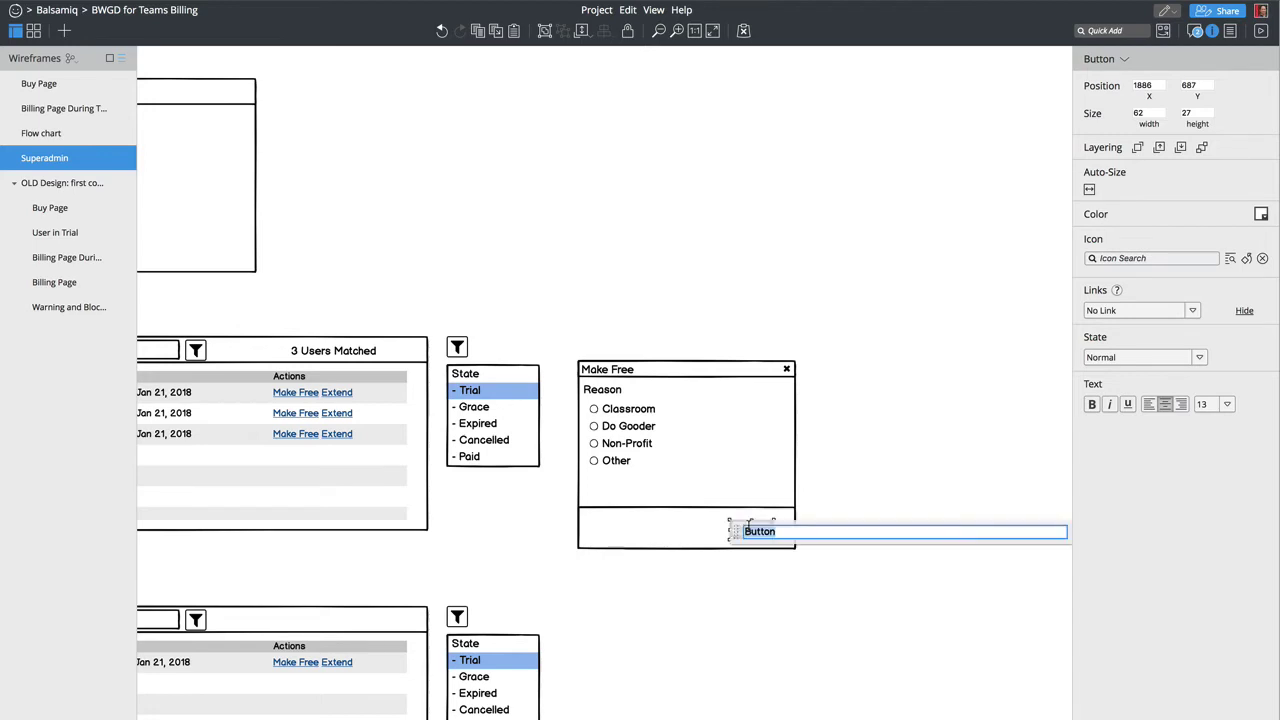
text(Make Free)
key(Return)
click(1261, 215)
click(1242, 260)
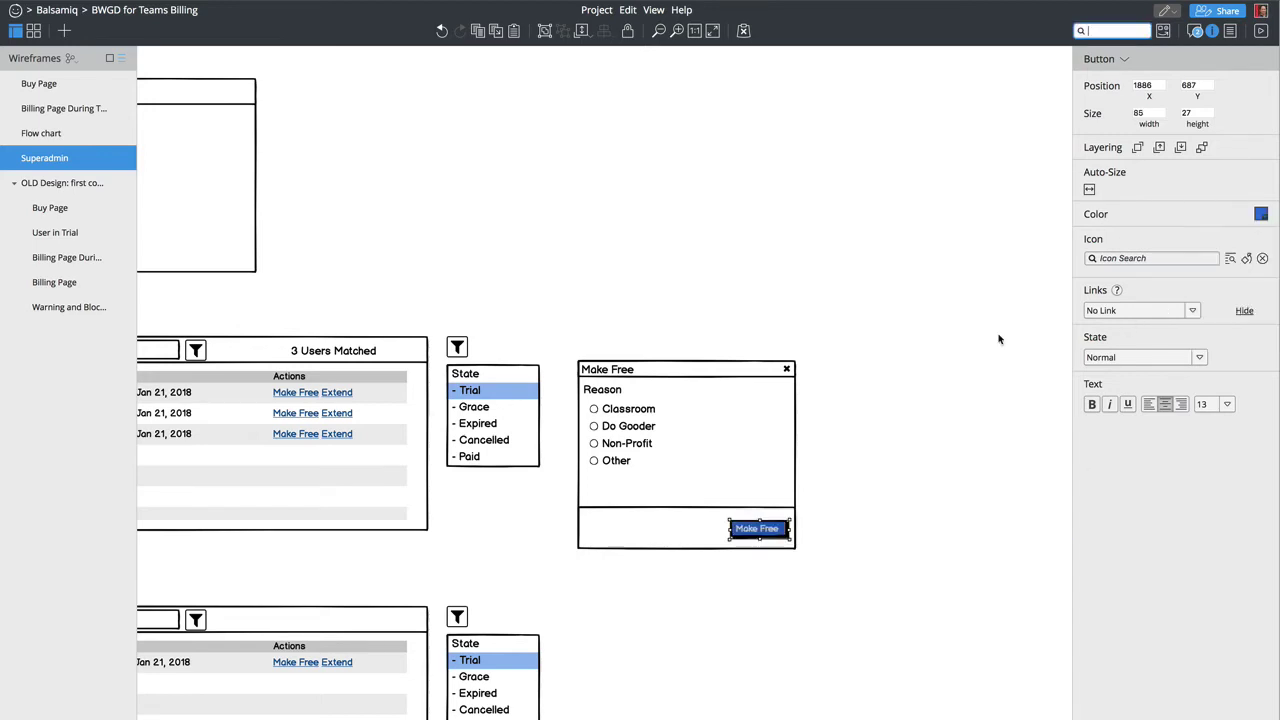
Step: Duplicate it as a white 'Cancel' button placed just left of Make Free
key(super+d)
key(shift+Left)
key(shift+Left)
key(shift+Left)
key(shift+Left)
key(shift+Left)
key(shift+Left)
key(shift+Up)
key(shift+Left)
key(shift+Left)
key(shift+Left)
key(shift+Left)
double_click(697, 528)
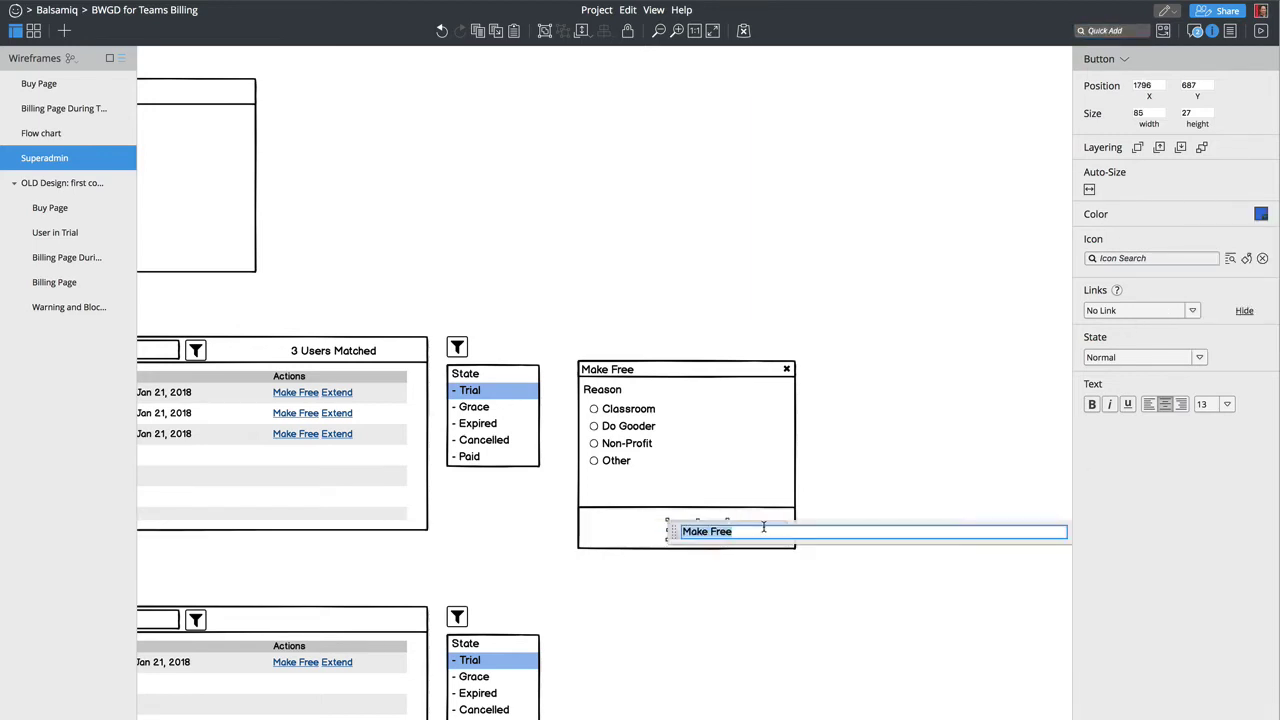
text(Cancel)
key(Return)
click(1261, 215)
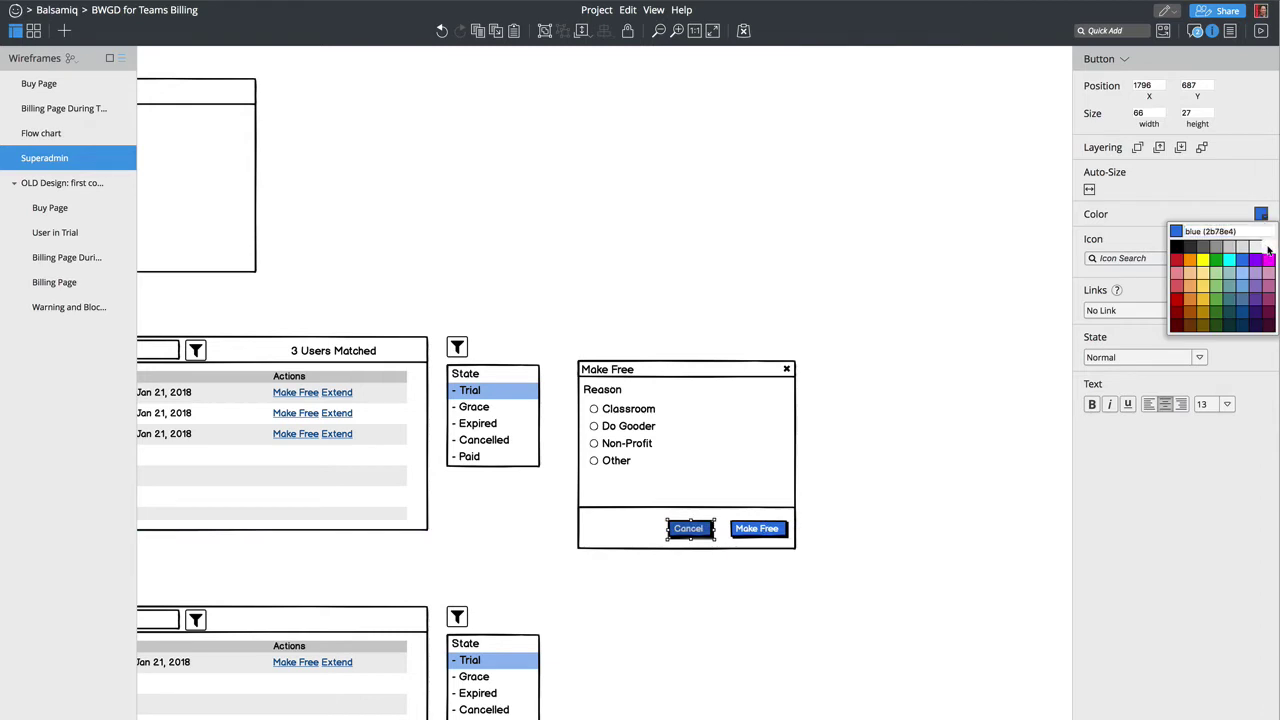
click(1256, 247)
drag(685, 529, 706, 528)
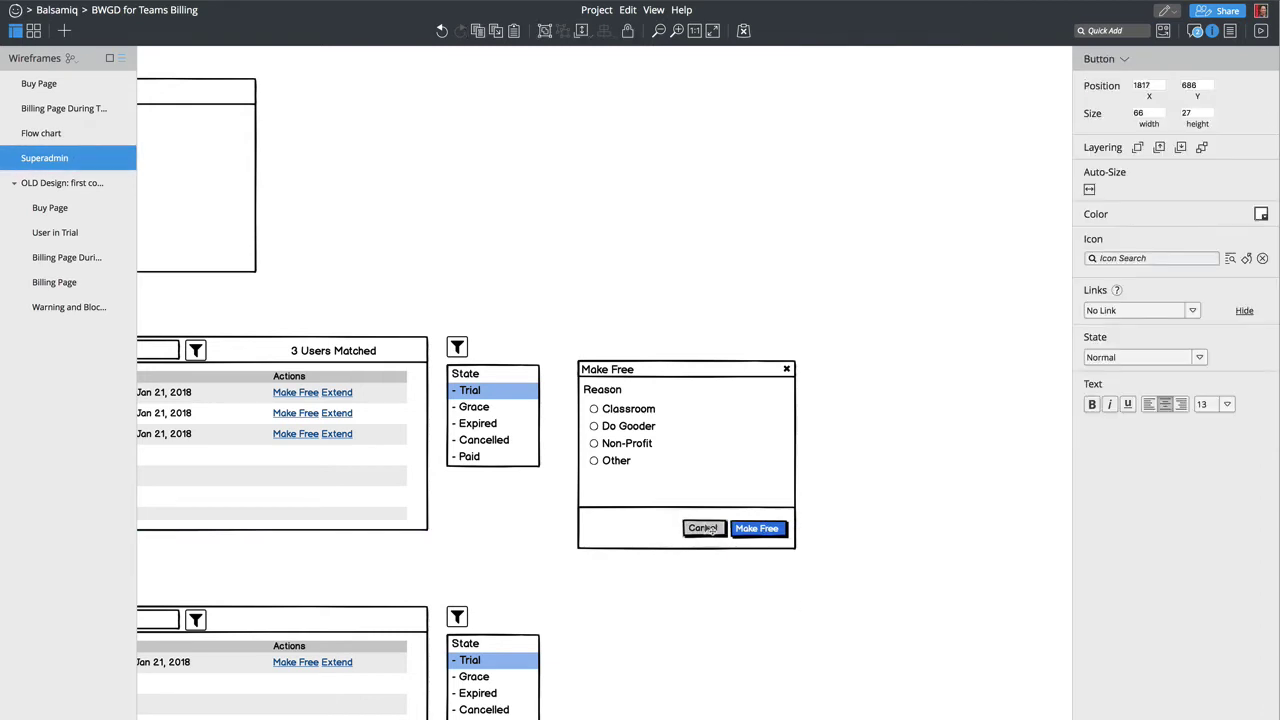
scroll(614, 648, left, 5)
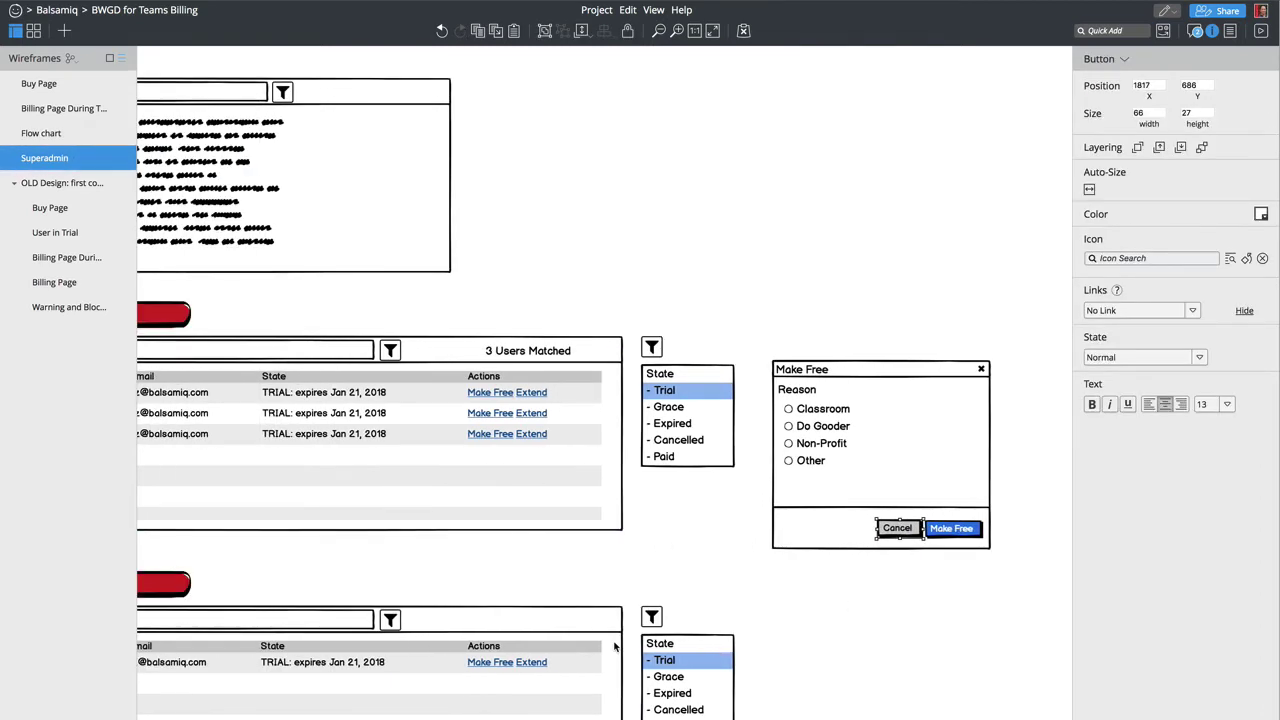
Step: Move the Make Free dialog higher and place a duplicate of it below
drag(757, 341, 1018, 590)
drag(895, 527, 915, 325)
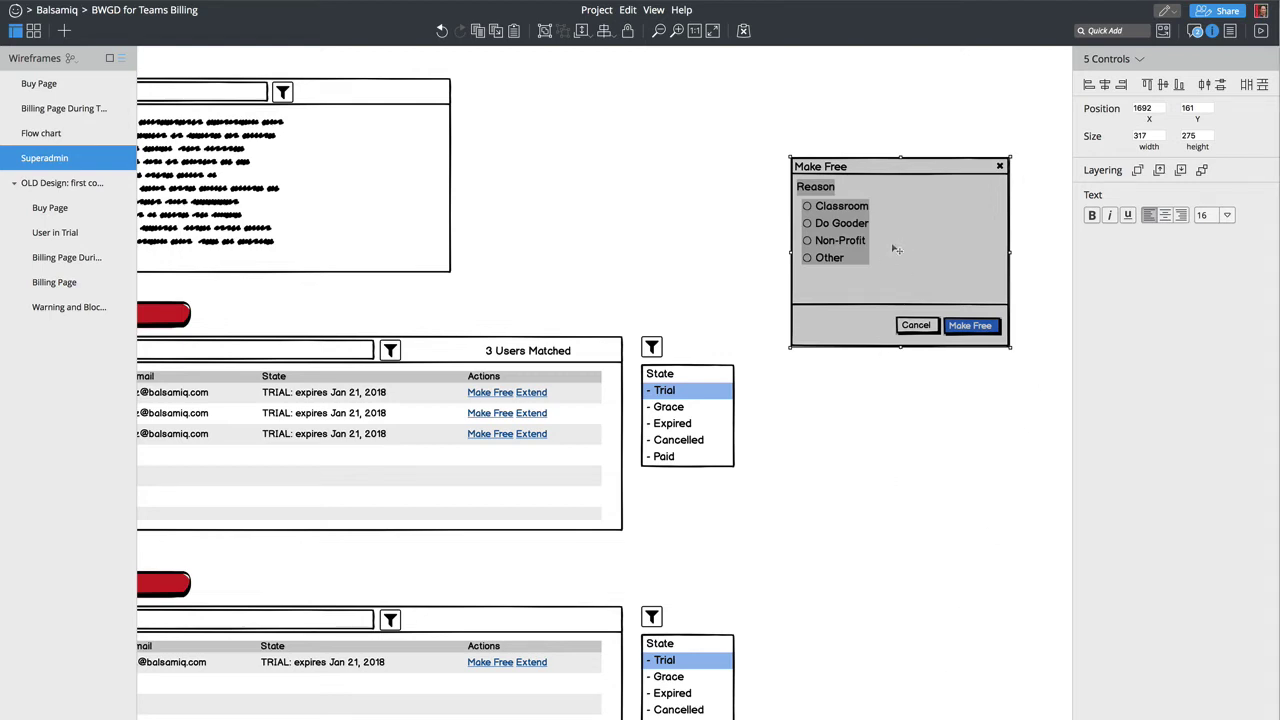
key(super+d)
drag(877, 243, 867, 437)
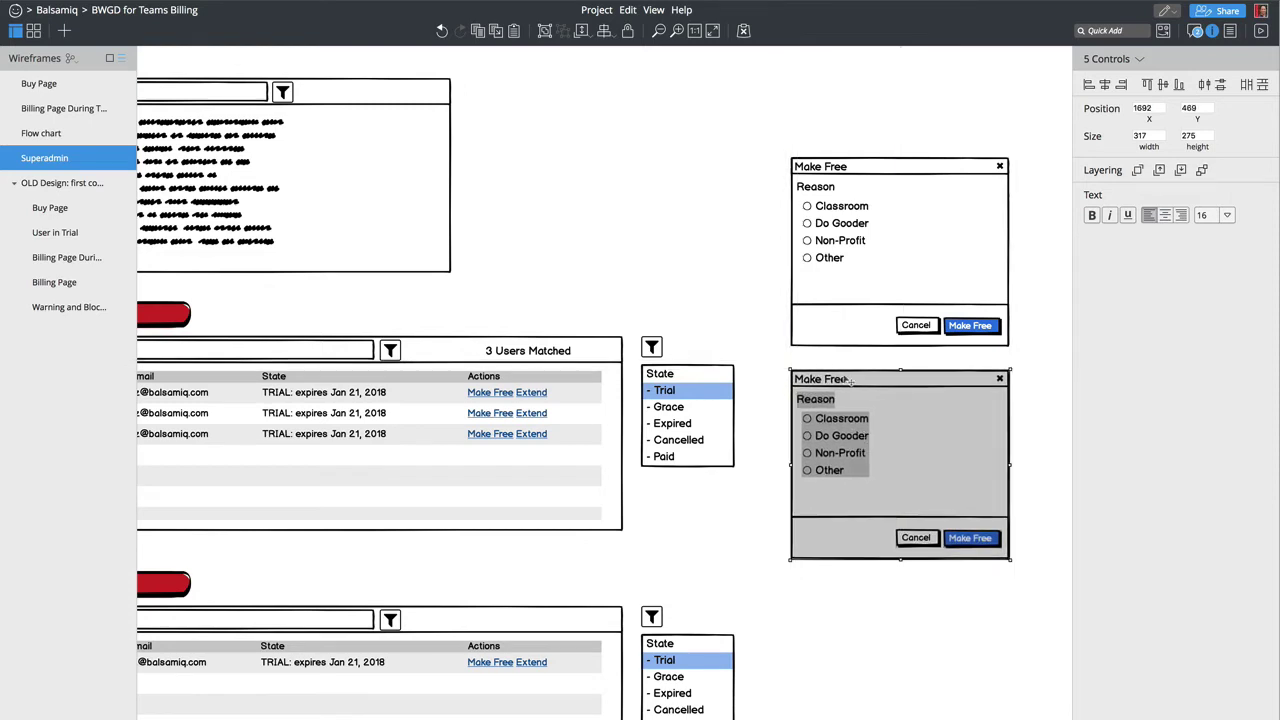
key(Escape)
Step: Retitle the copy 'Extend Trial' and delete its Reason label and radio options
double_click(813, 380)
text(Extend)
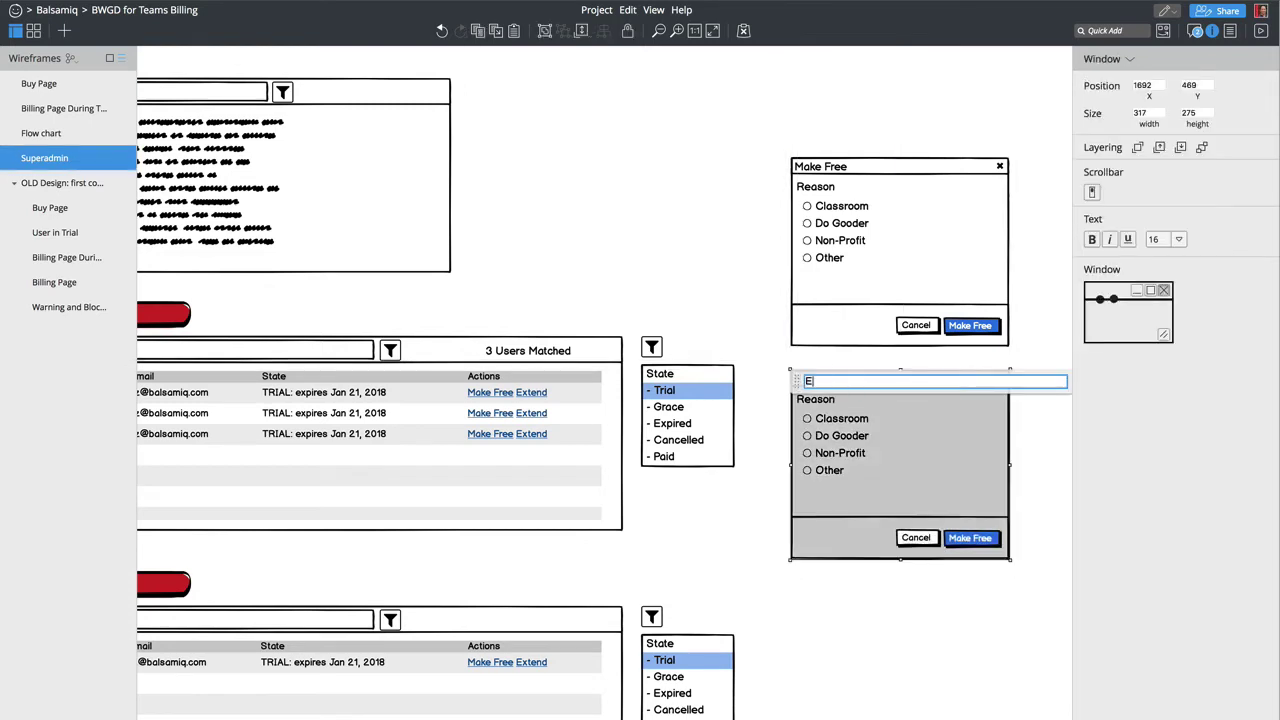
text(l)
key(Return)
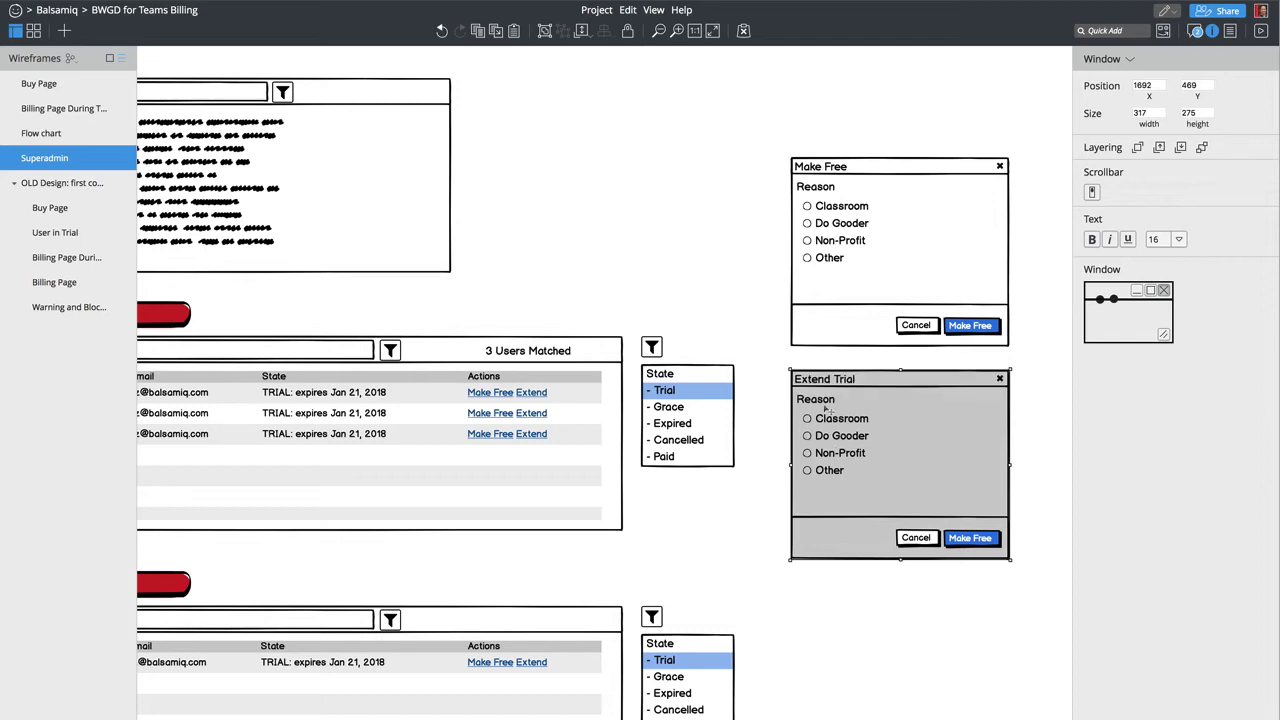
click(829, 400)
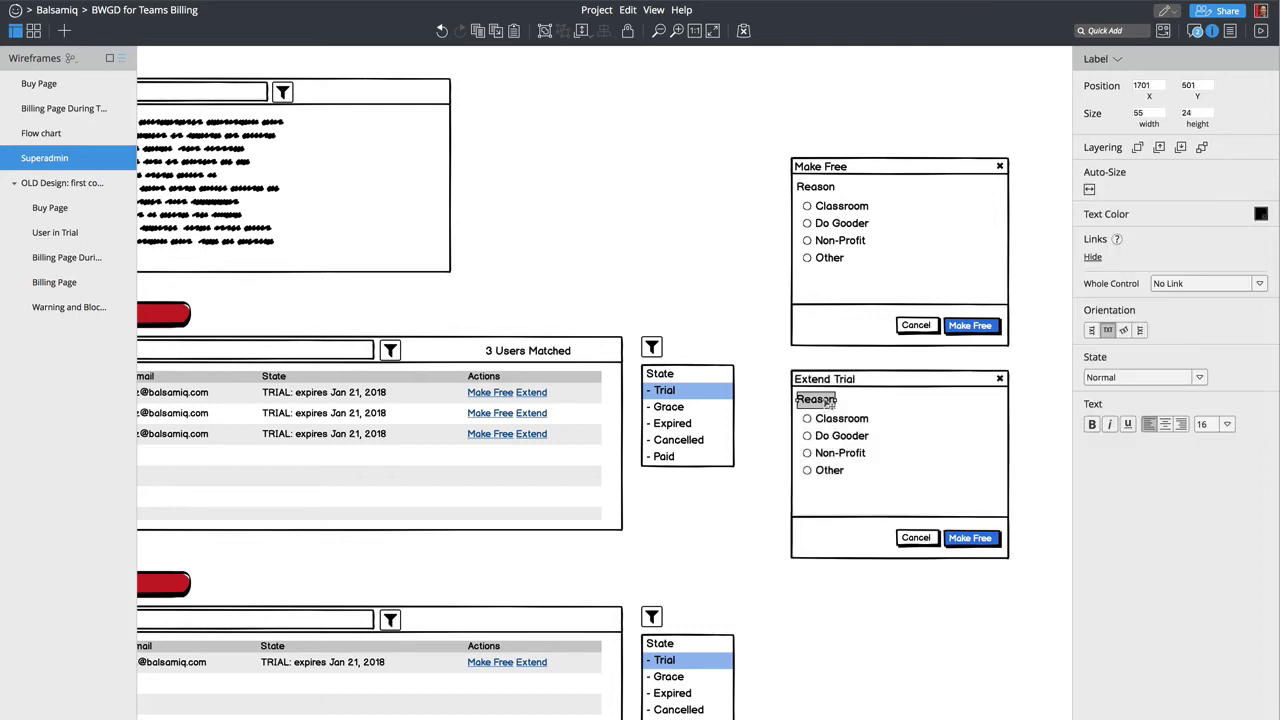
key(Delete)
click(845, 424)
key(Delete)
Step: Insert a Date Picker and fit it inside the Extend Trial dialog
text(date)
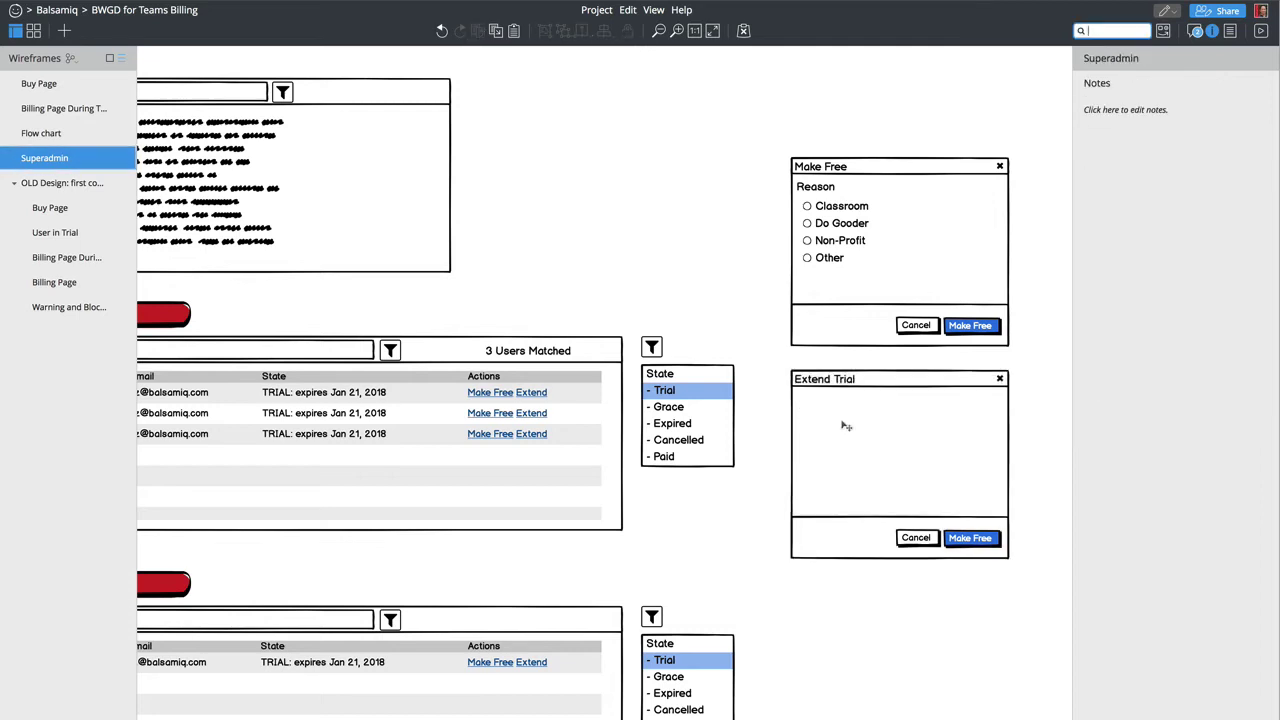
key(Down)
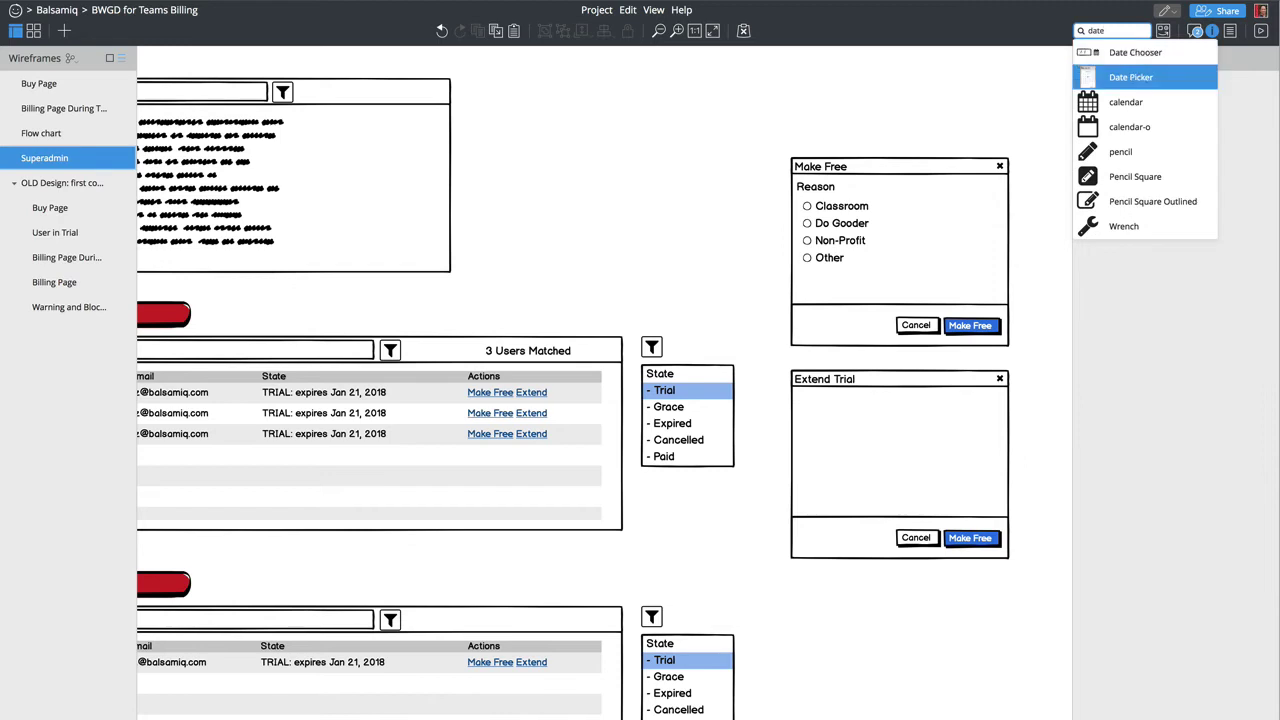
key(Down)
key(Up)
key(Return)
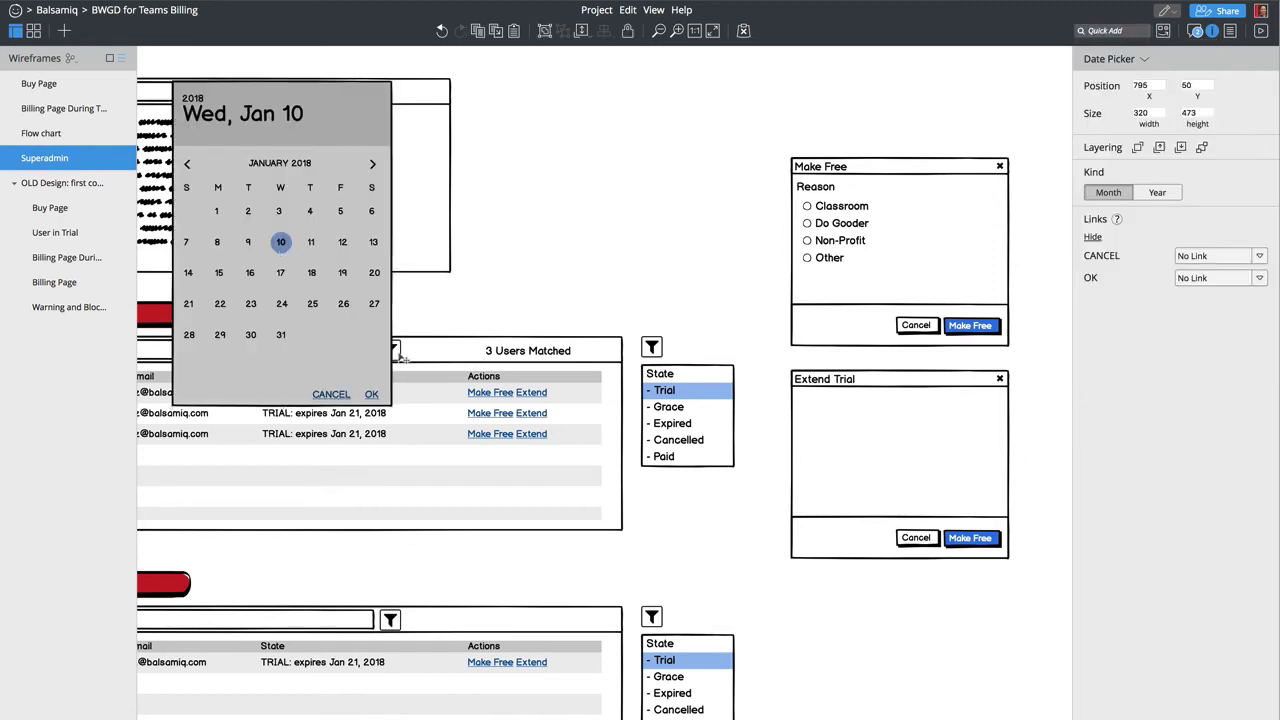
drag(404, 359, 590, 522)
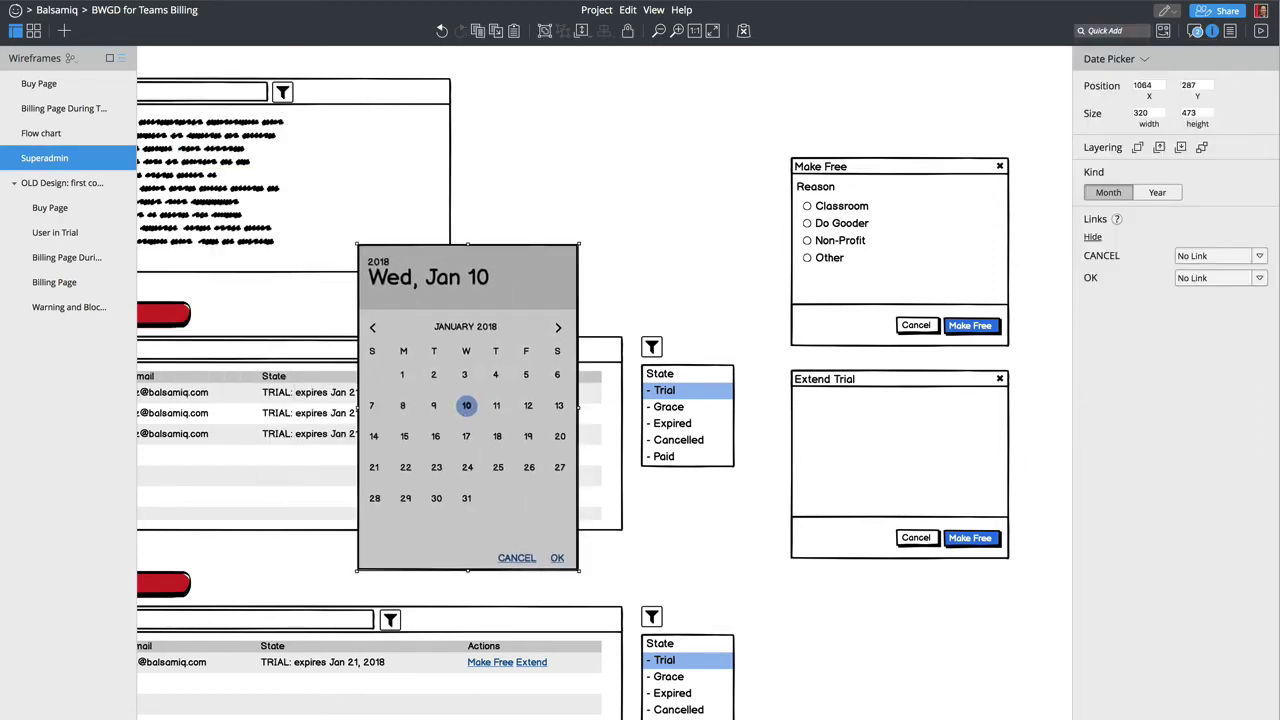
click(708, 290)
drag(391, 242, 824, 396)
drag(1009, 719, 949, 507)
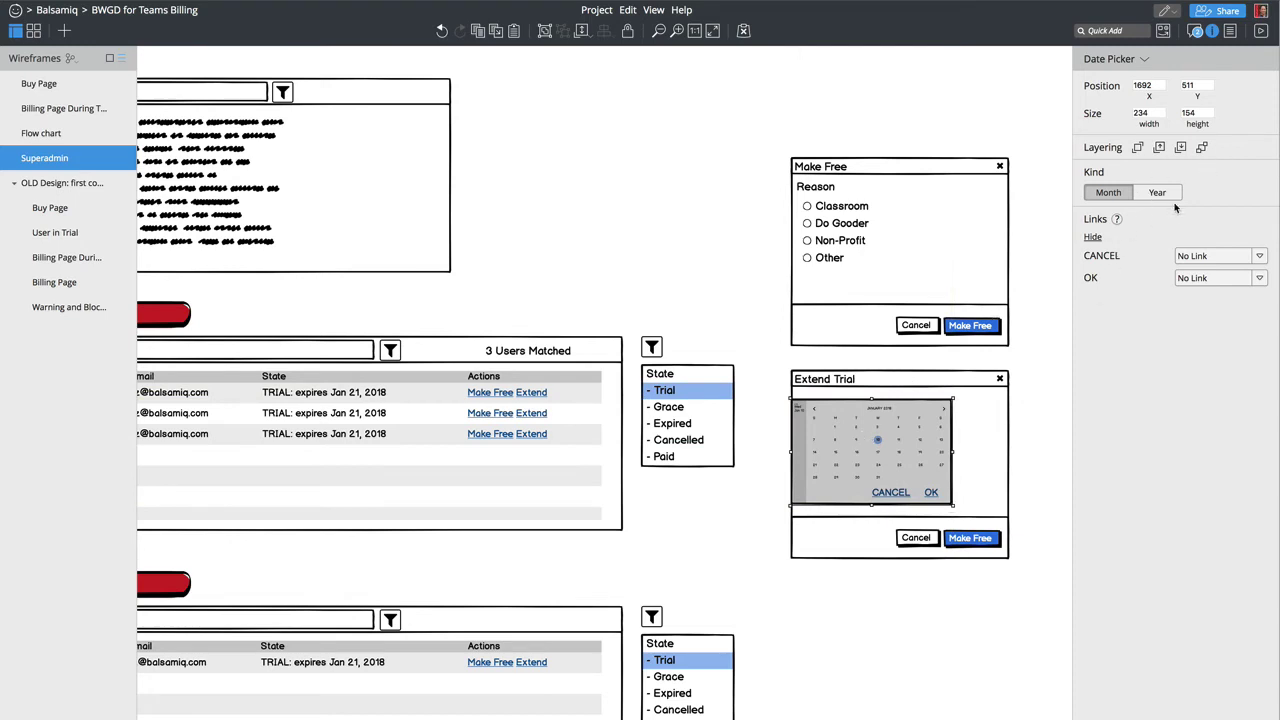
drag(916, 457, 939, 457)
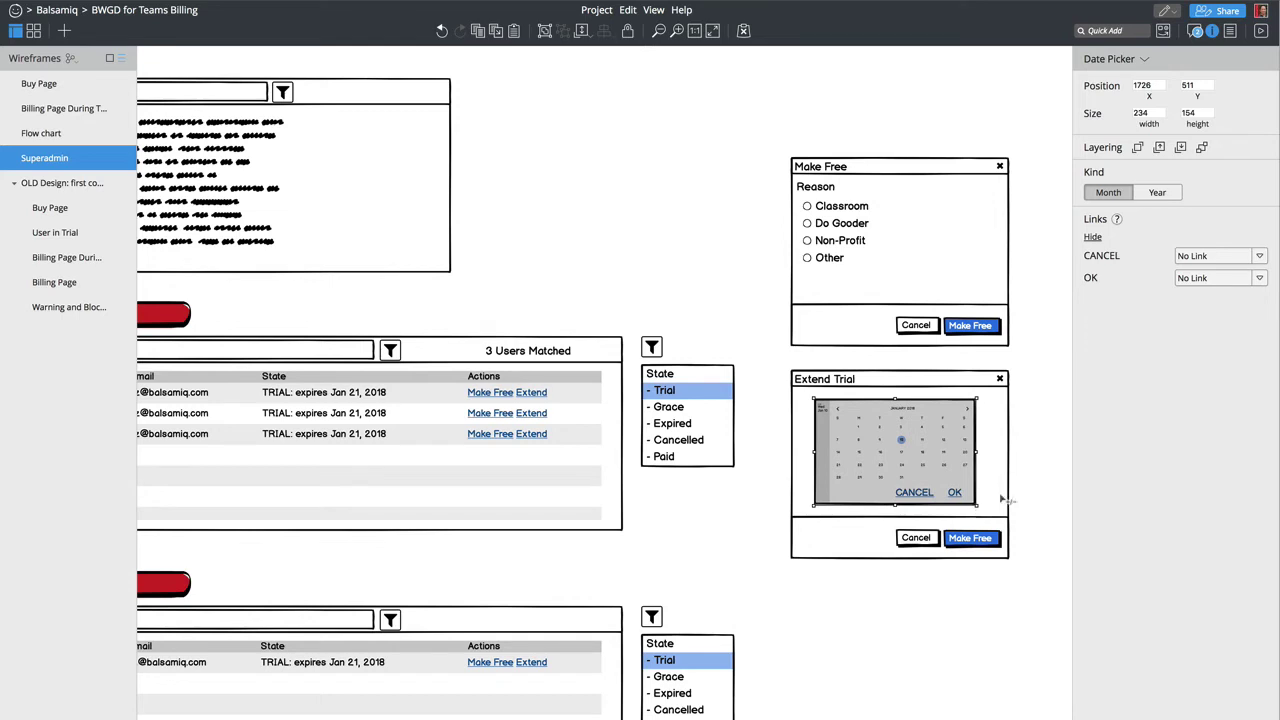
Step: Add a Date Chooser entry field just below the Extend Trial dialog
key(slash)
text(date)
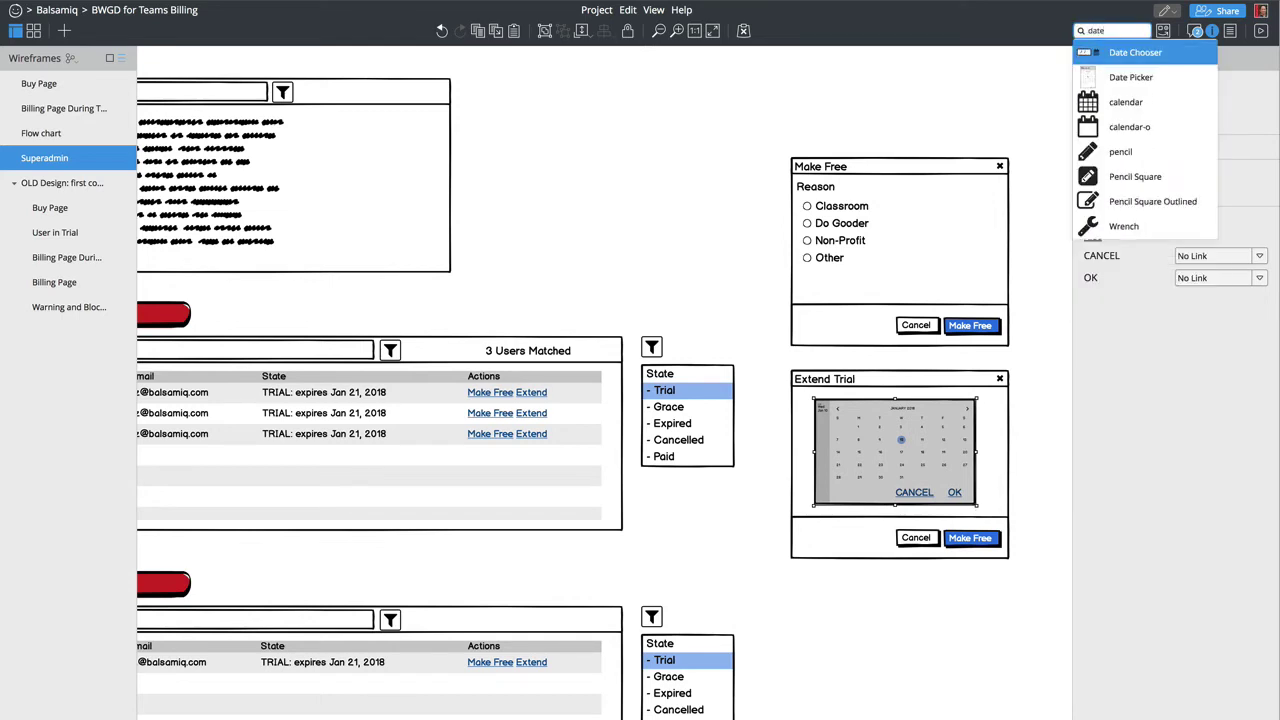
key(Down)
key(Up)
key(Return)
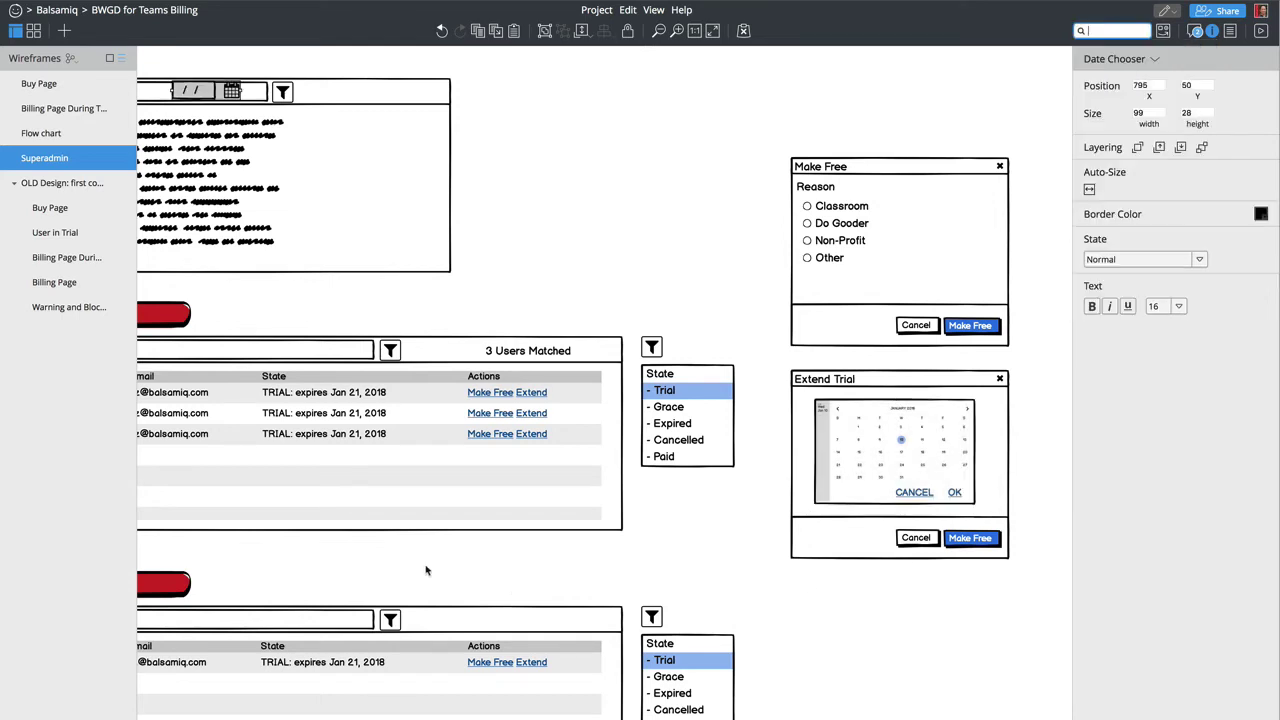
drag(215, 94, 821, 584)
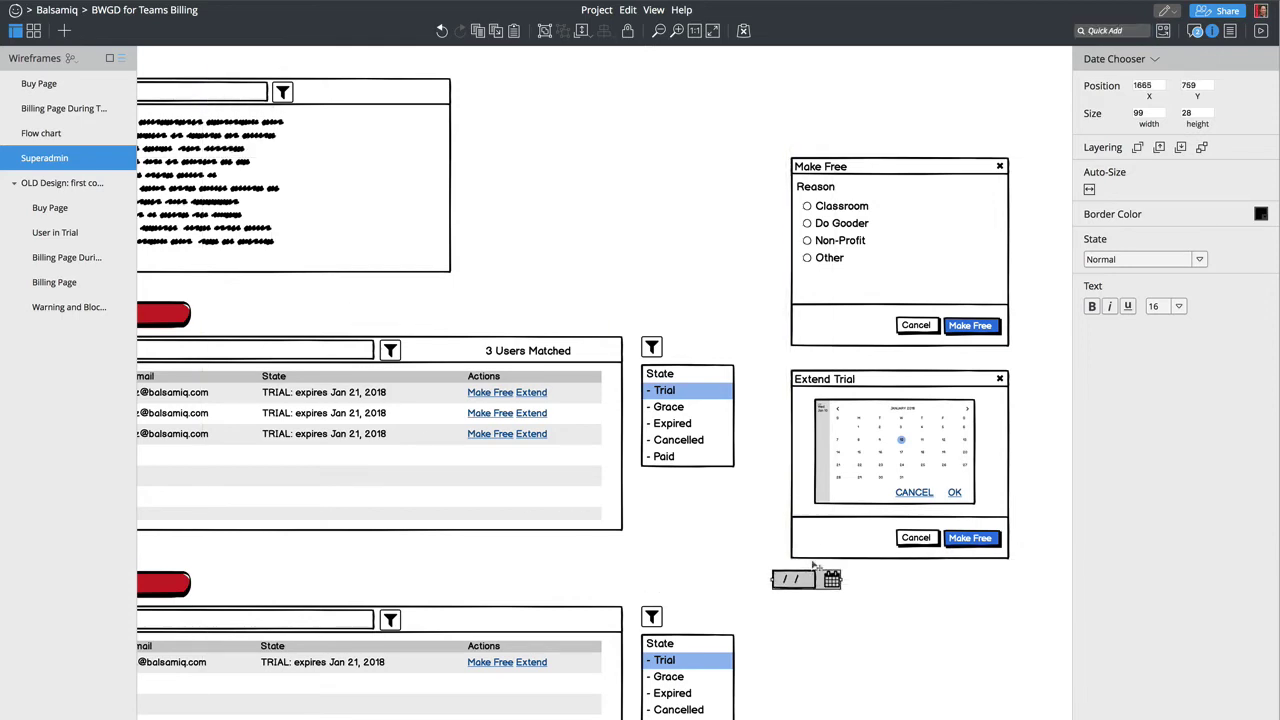
click(860, 452)
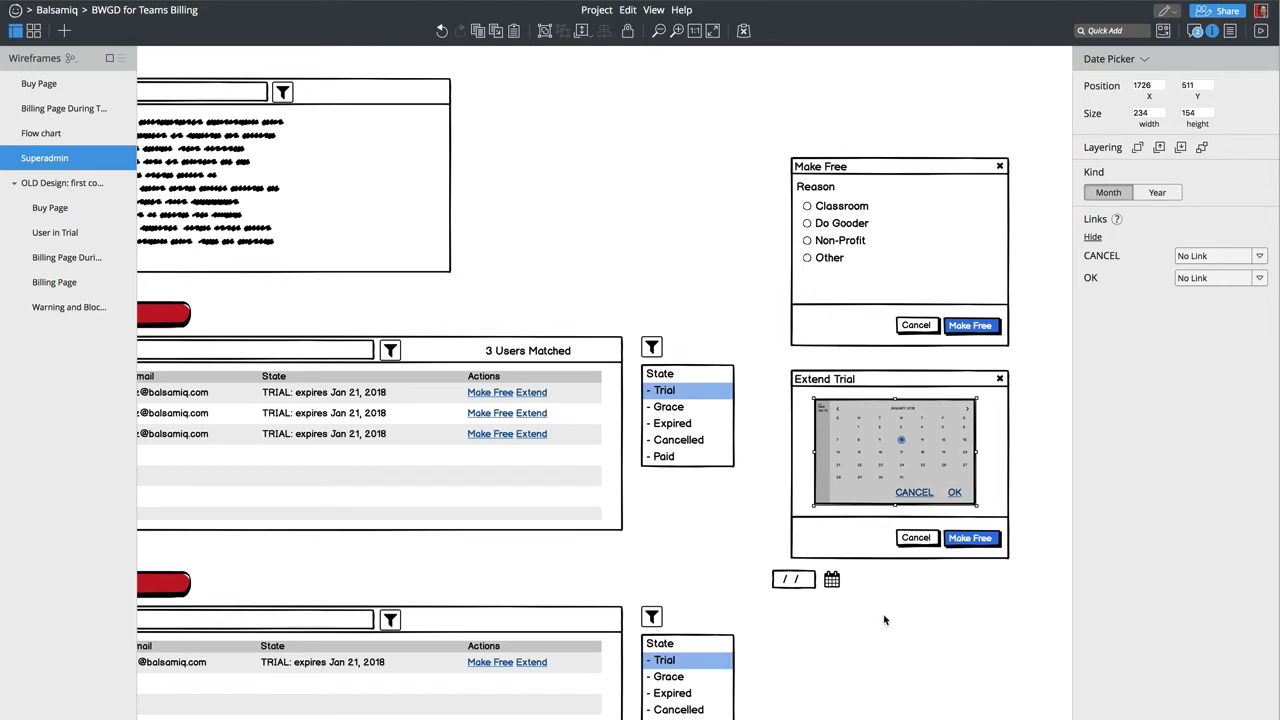
Step: Replace the Date Picker with a January 2018 Calendar resized to 188 × 166 in the dialog
text(calendar)
key(Return)
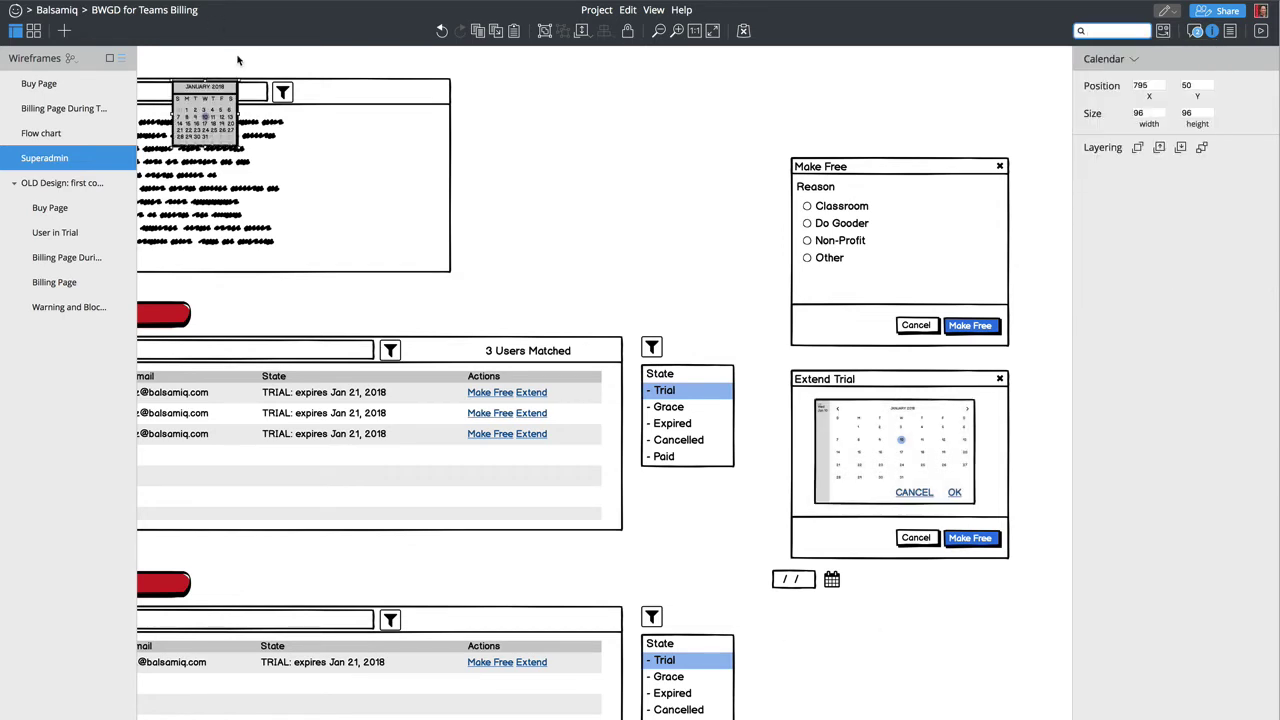
drag(211, 104, 970, 510)
click(838, 450)
key(Delete)
drag(885, 476, 899, 470)
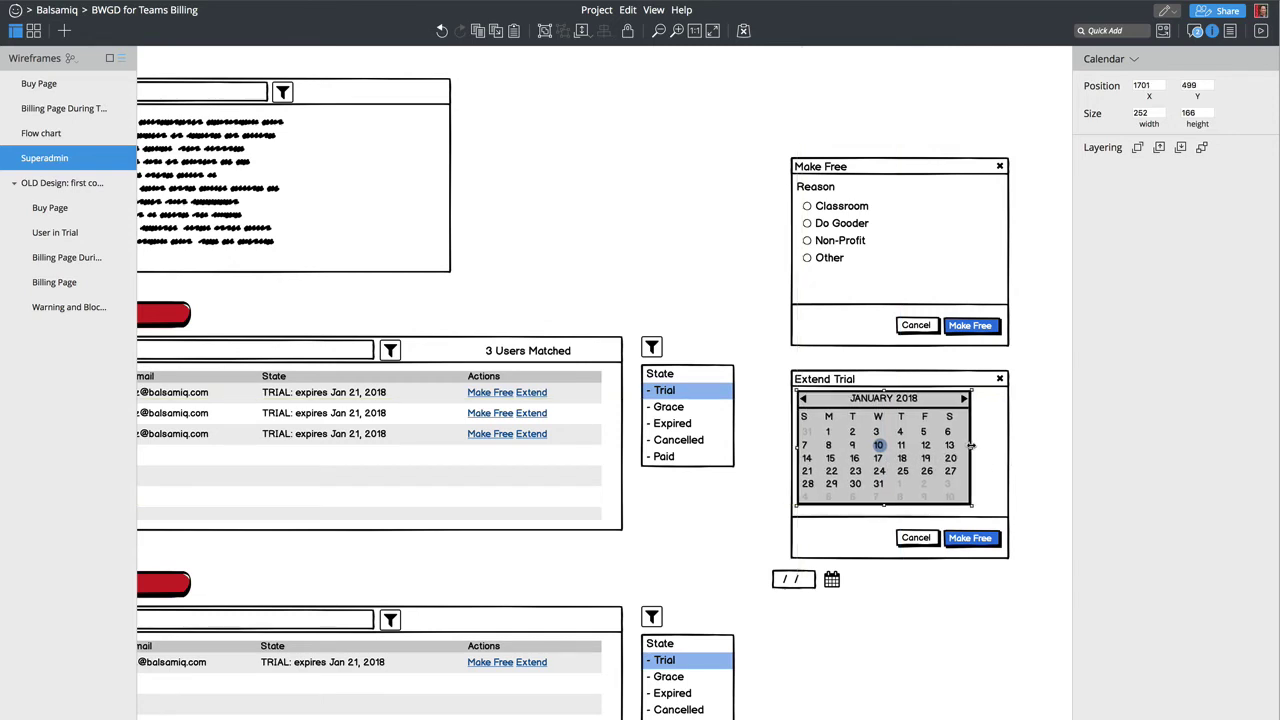
drag(970, 448, 927, 448)
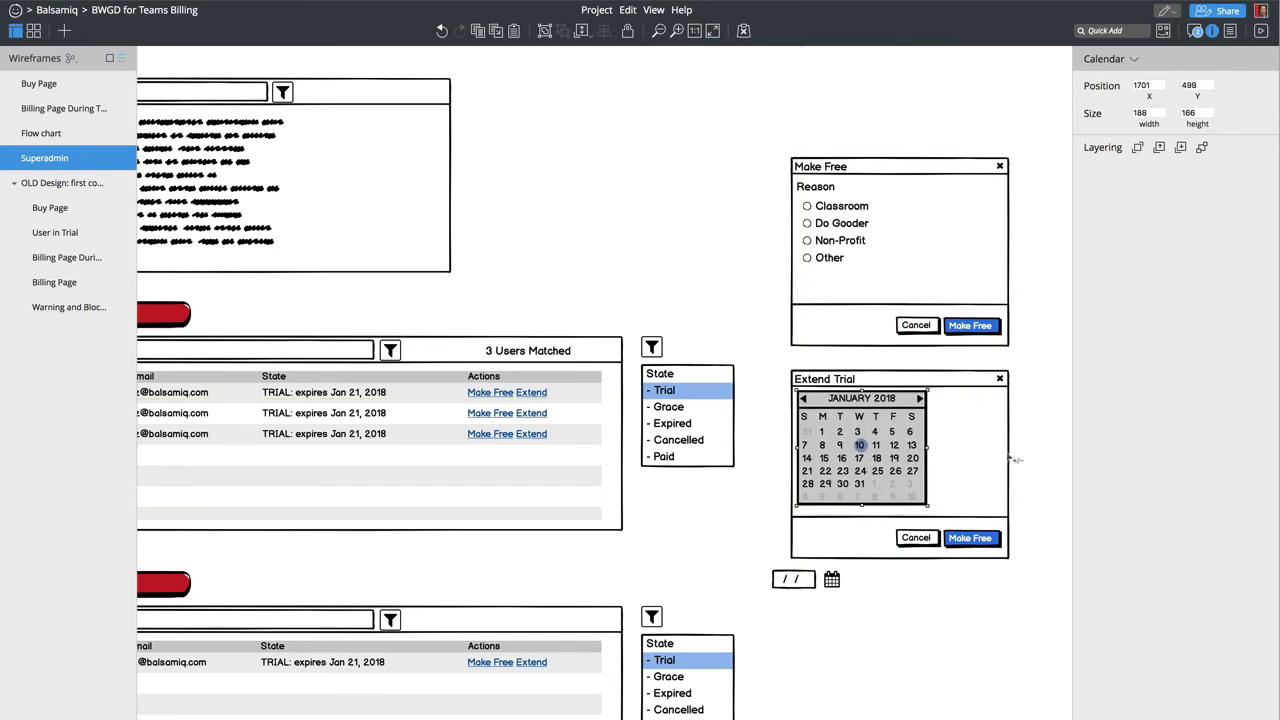
click(1013, 465)
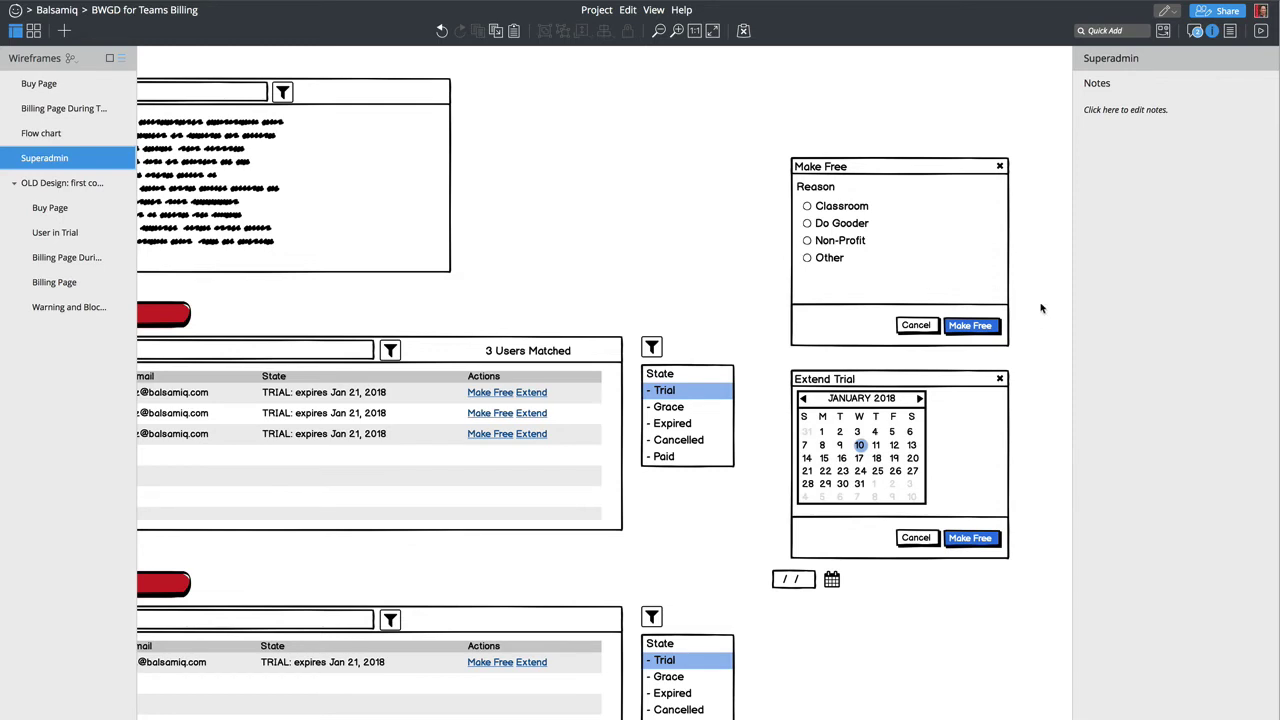
Step: Add a Label beside the calendar, convert it to Text reading 'Original Trial Expiration'
text(label)
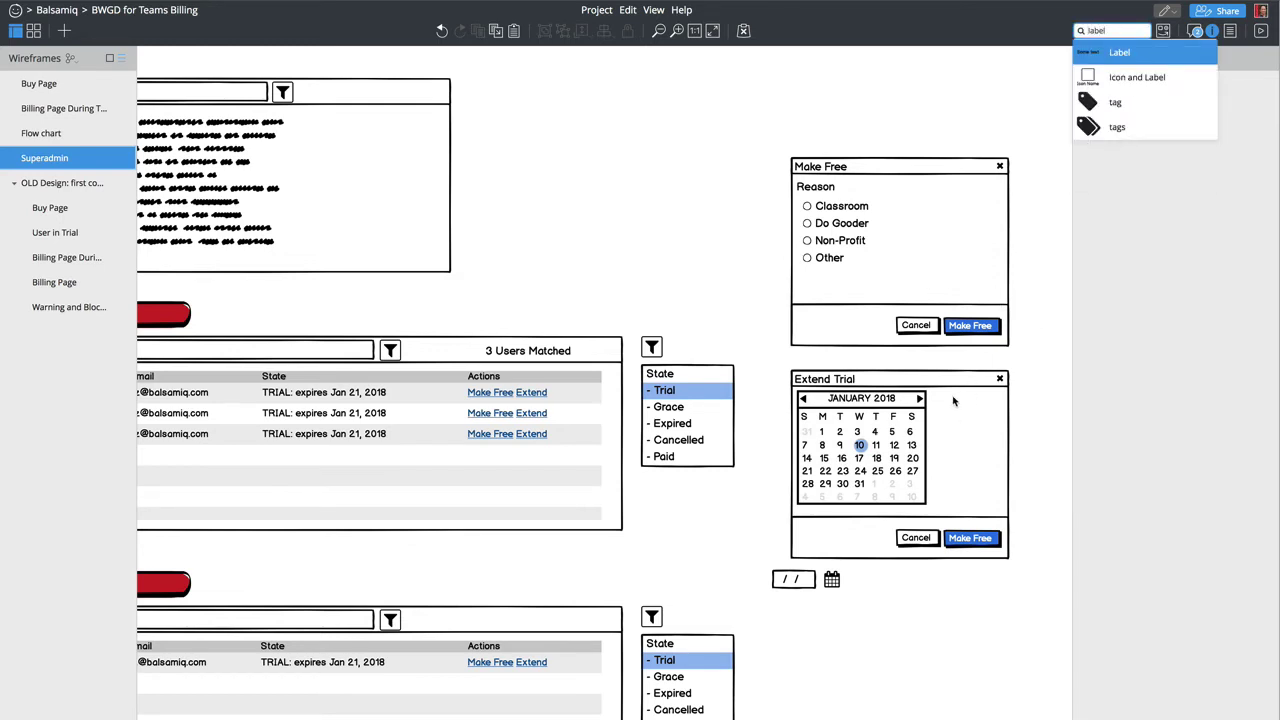
key(Return)
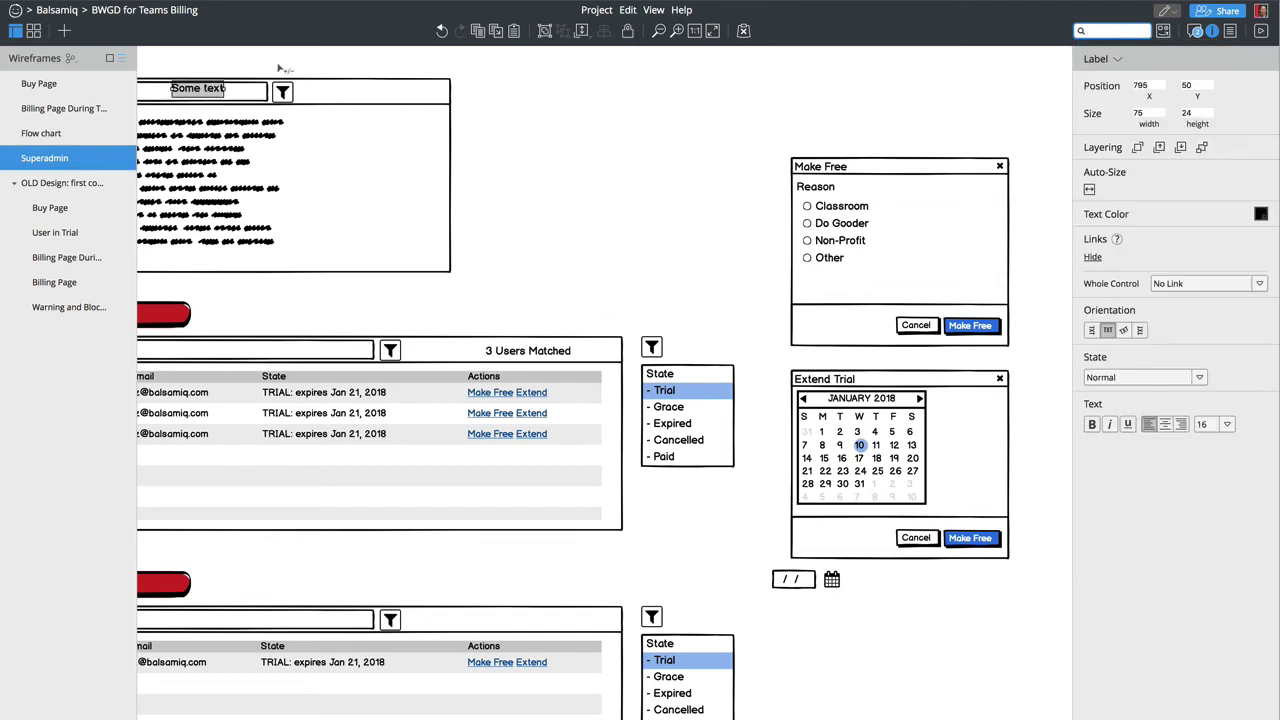
drag(183, 88, 955, 411)
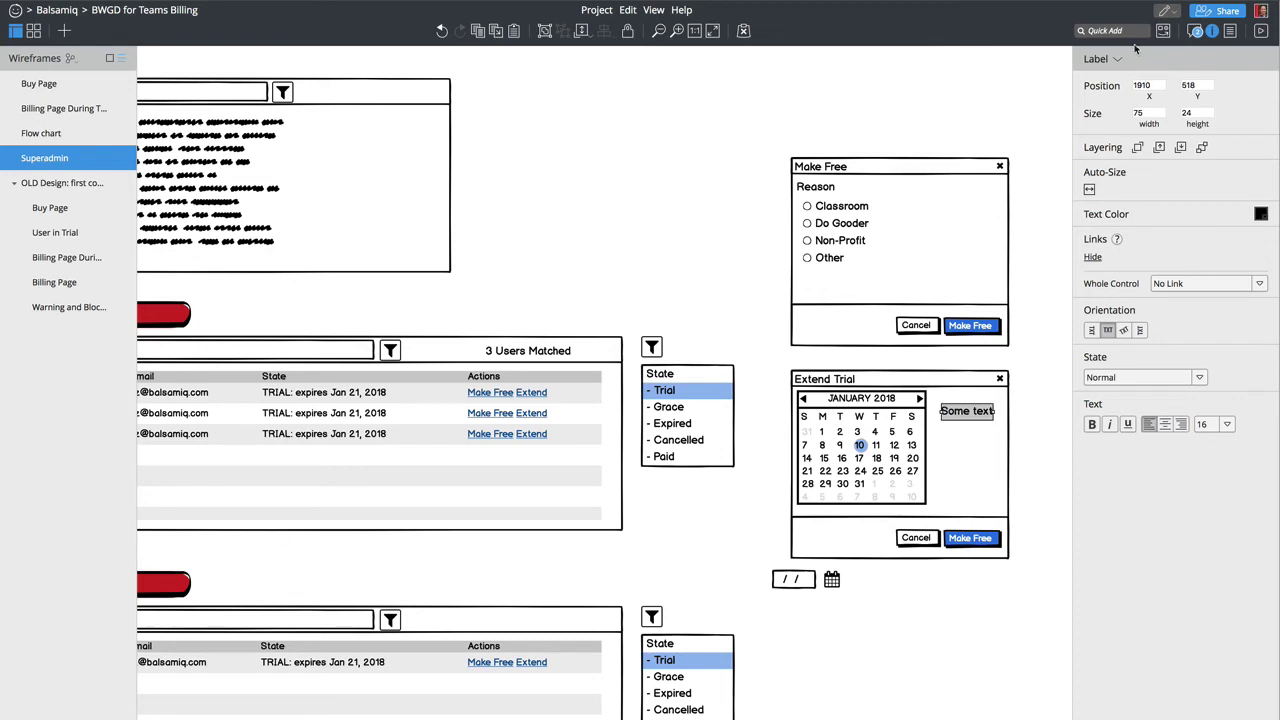
click(1120, 60)
text(text)
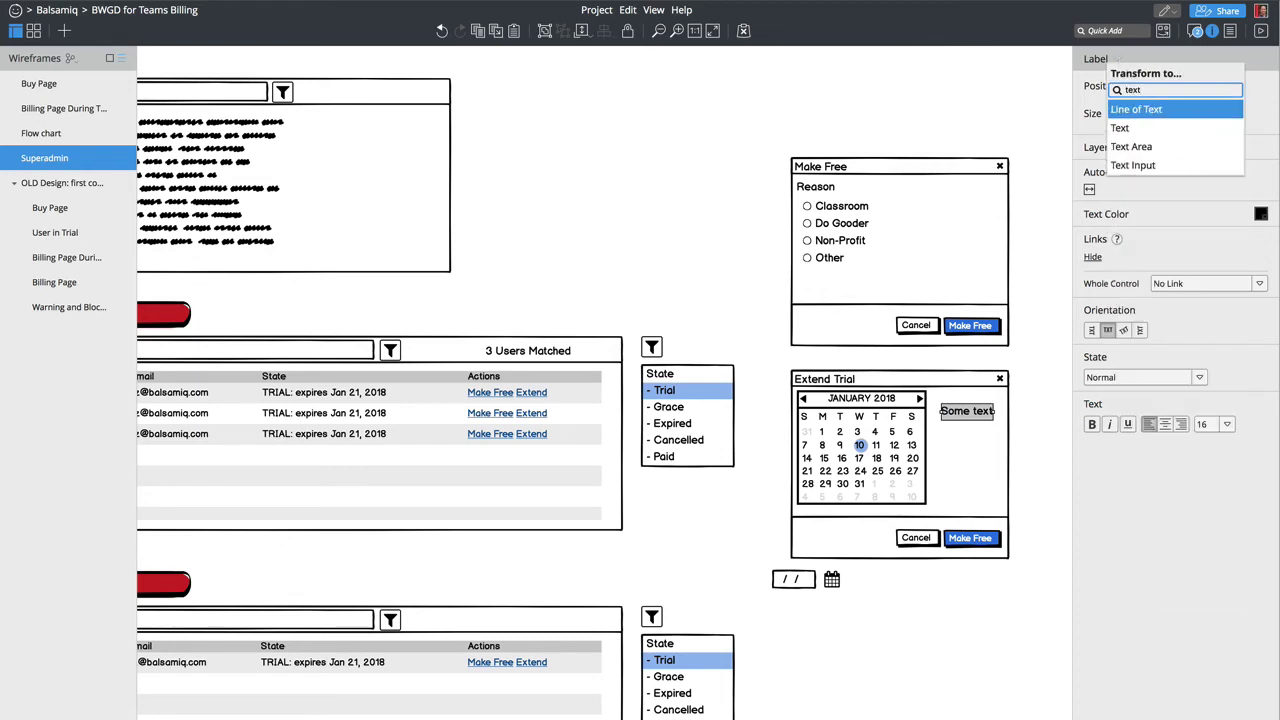
key(Down)
key(Return)
key(Return)
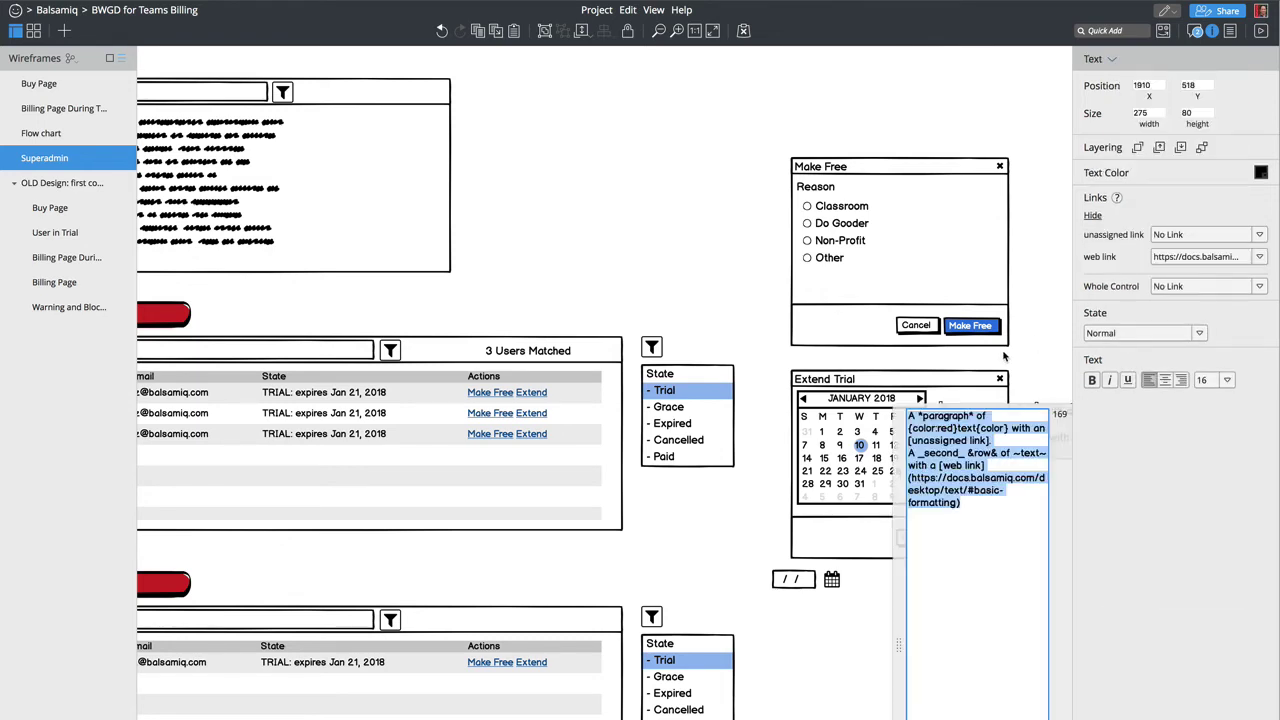
text(Original )
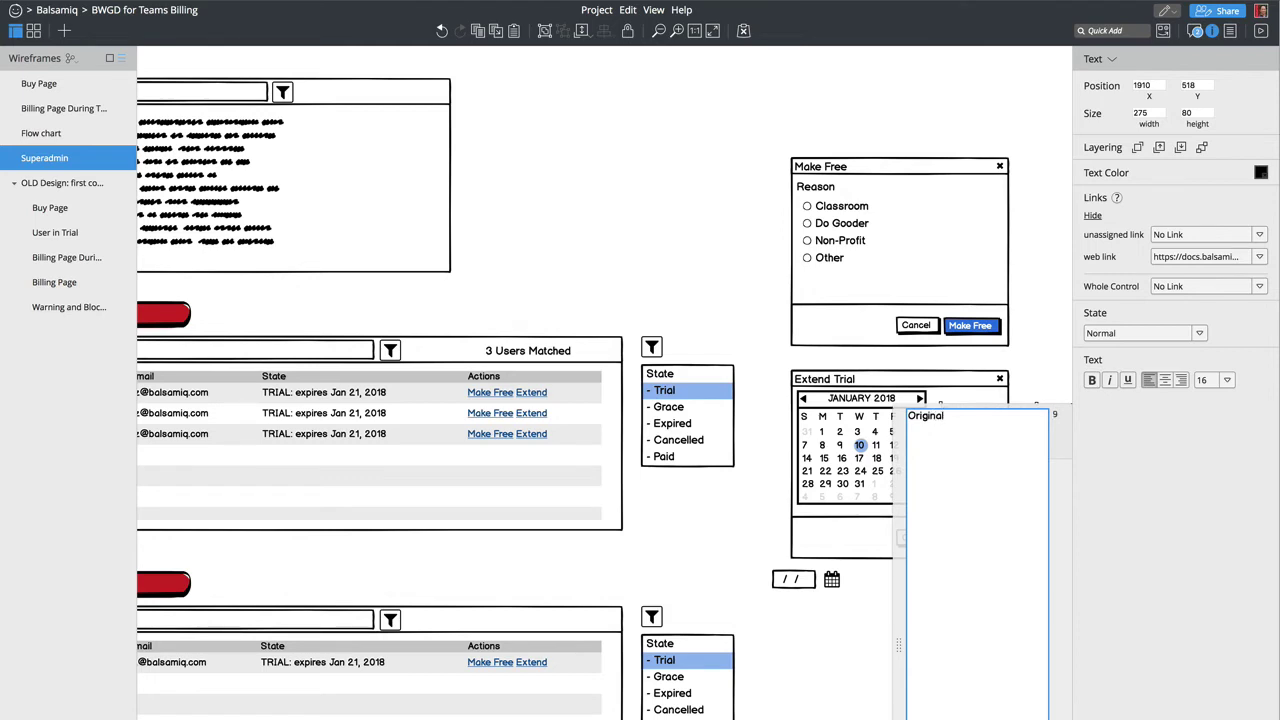
text(Trial Expiration)
key(ctrl+Return)
double_click(1050, 455)
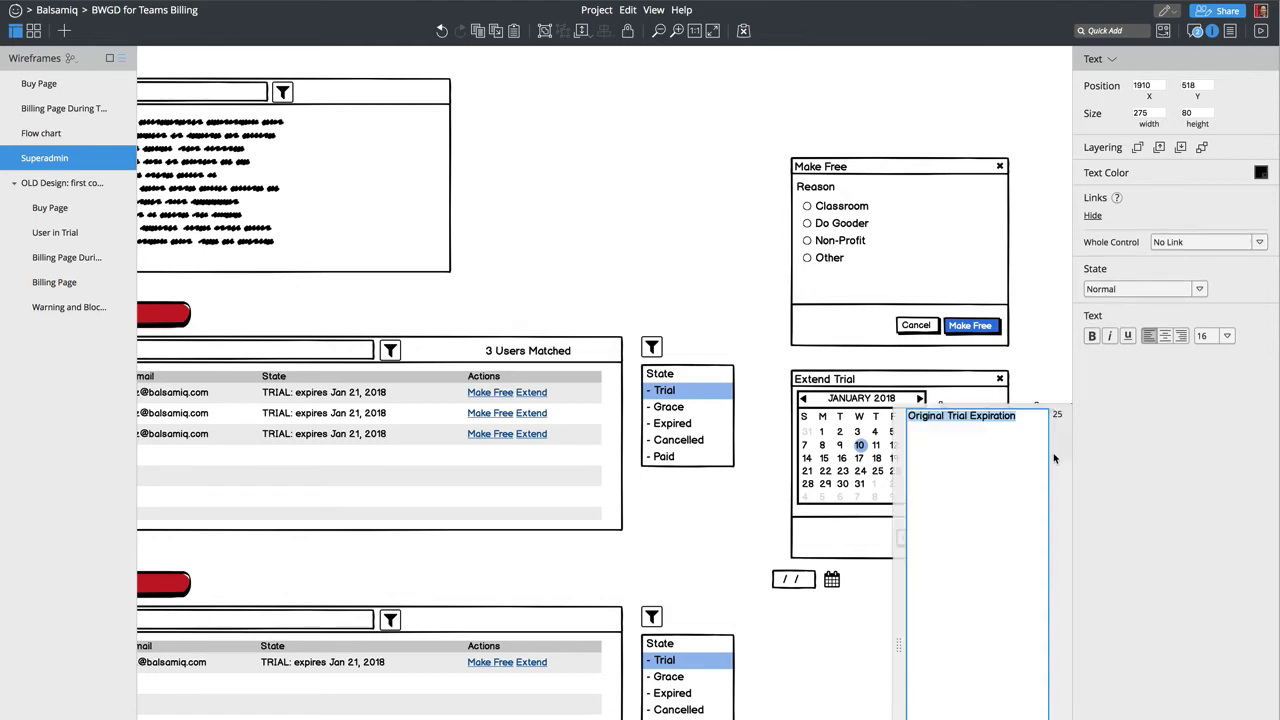
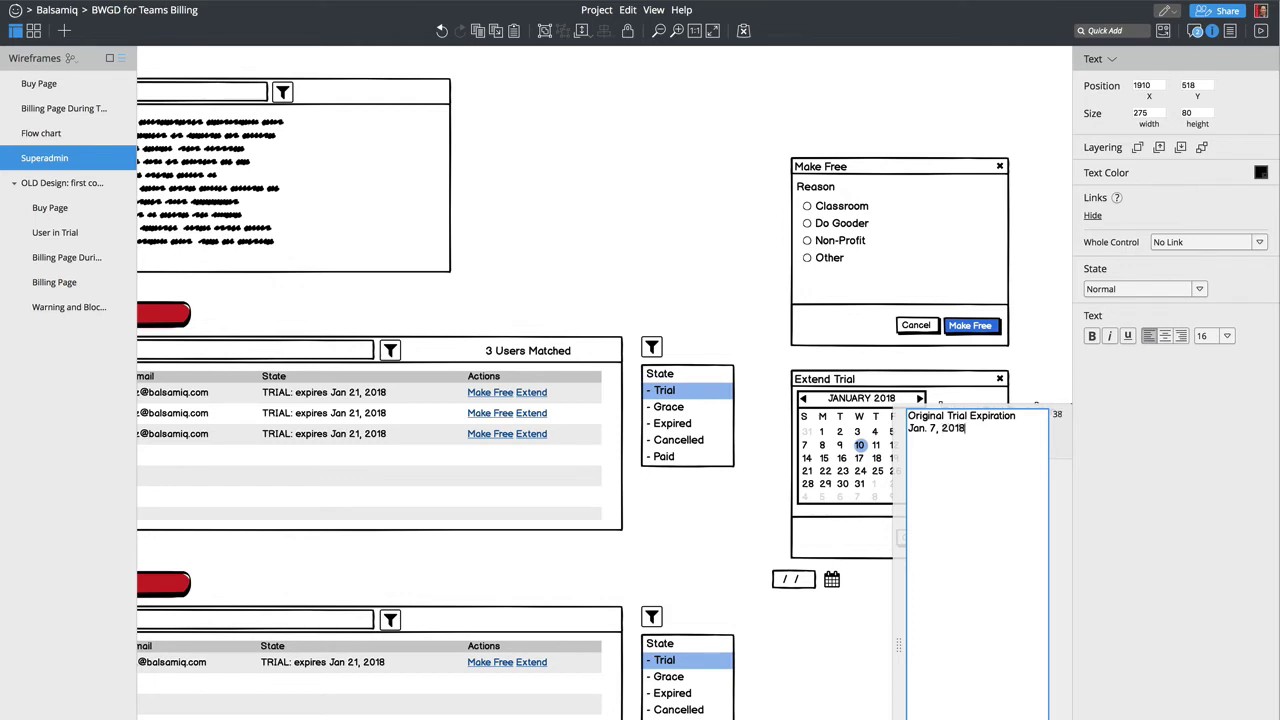
Step: Add a 'New Trial End Date' line under the original expiration text, then nudge the calendar
key(Escape)
key(Return)
key(Right)
key(Return)
text(MNew Trial)
key(BackSpace)
text(End Dat)
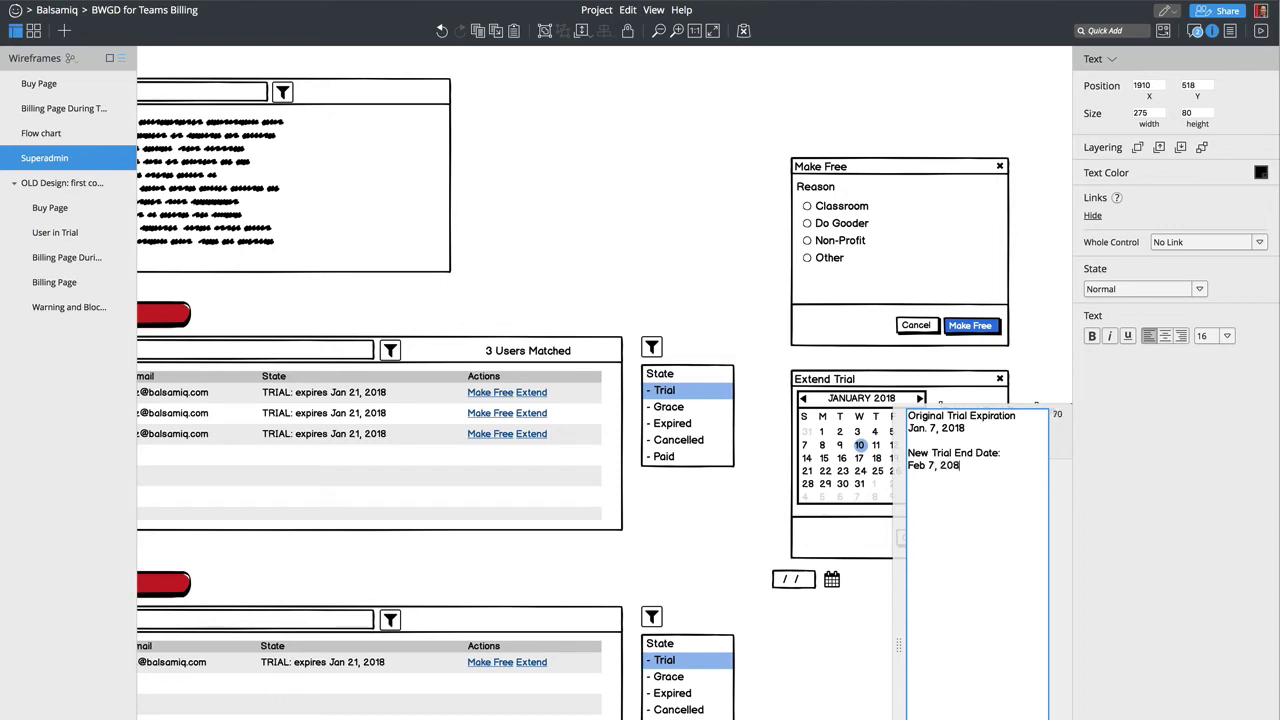
text(8)
click(828, 462)
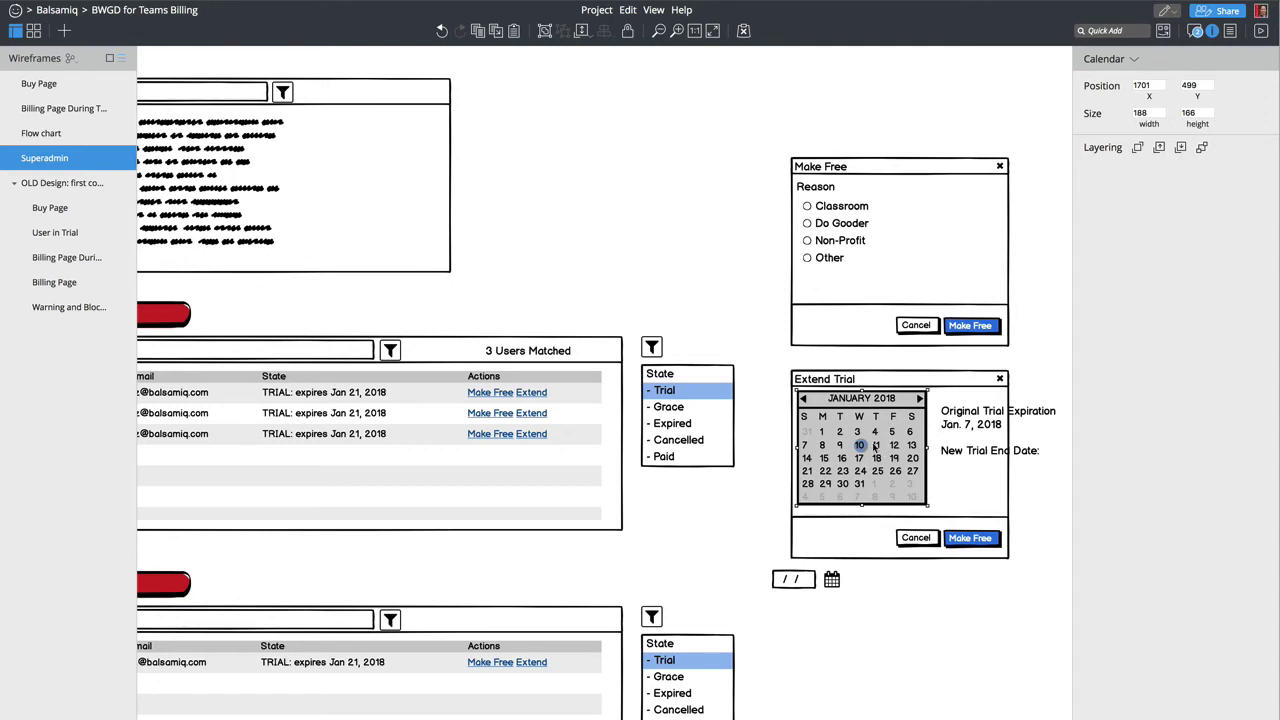
drag(877, 449, 882, 451)
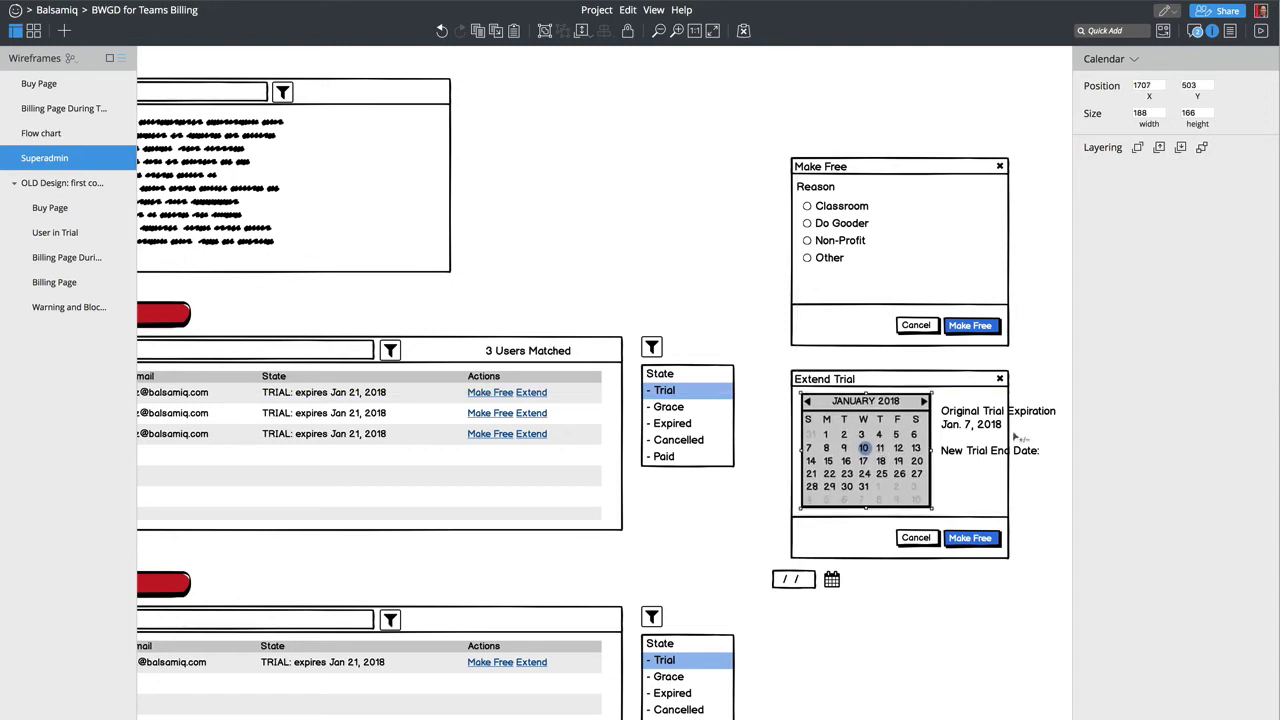
Step: Change the dates beside the calendar to Dec 10 and Jan 10
double_click(970, 428)
click(928, 425)
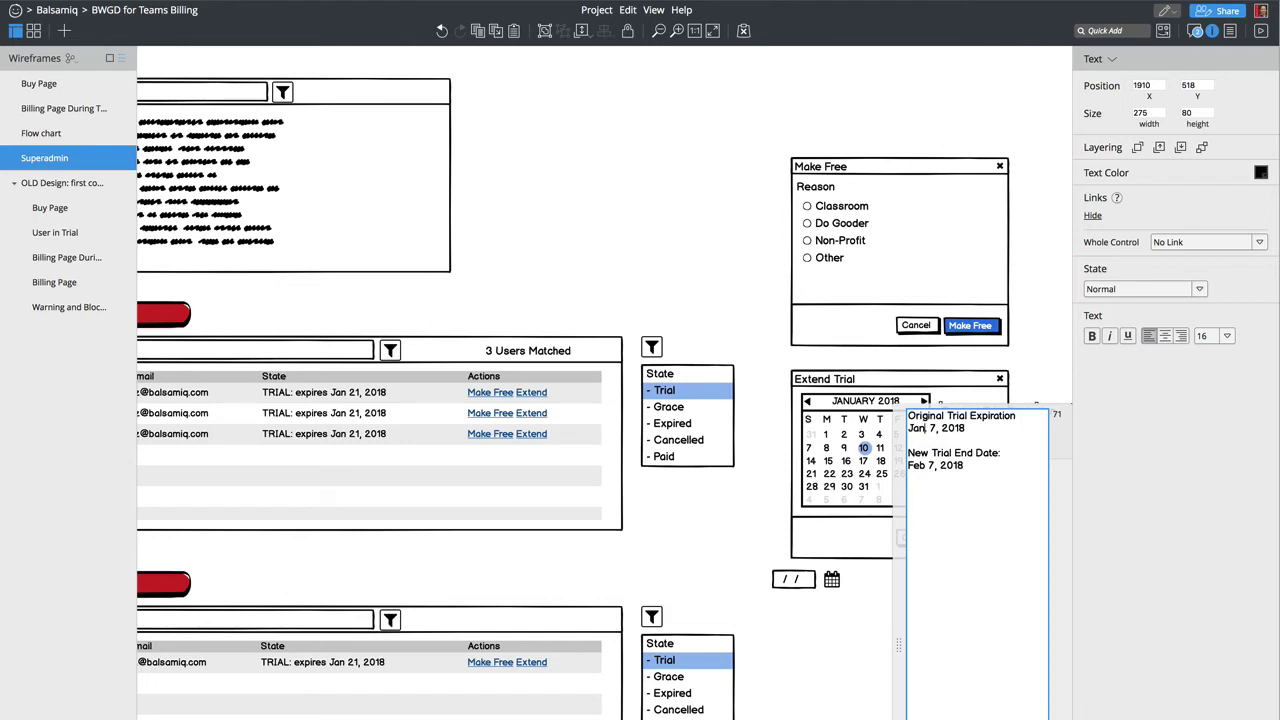
double_click(926, 427)
text(Dec)
key(BackSpace)
text(10)
key(BackSpace)
text(10)
double_click(920, 465)
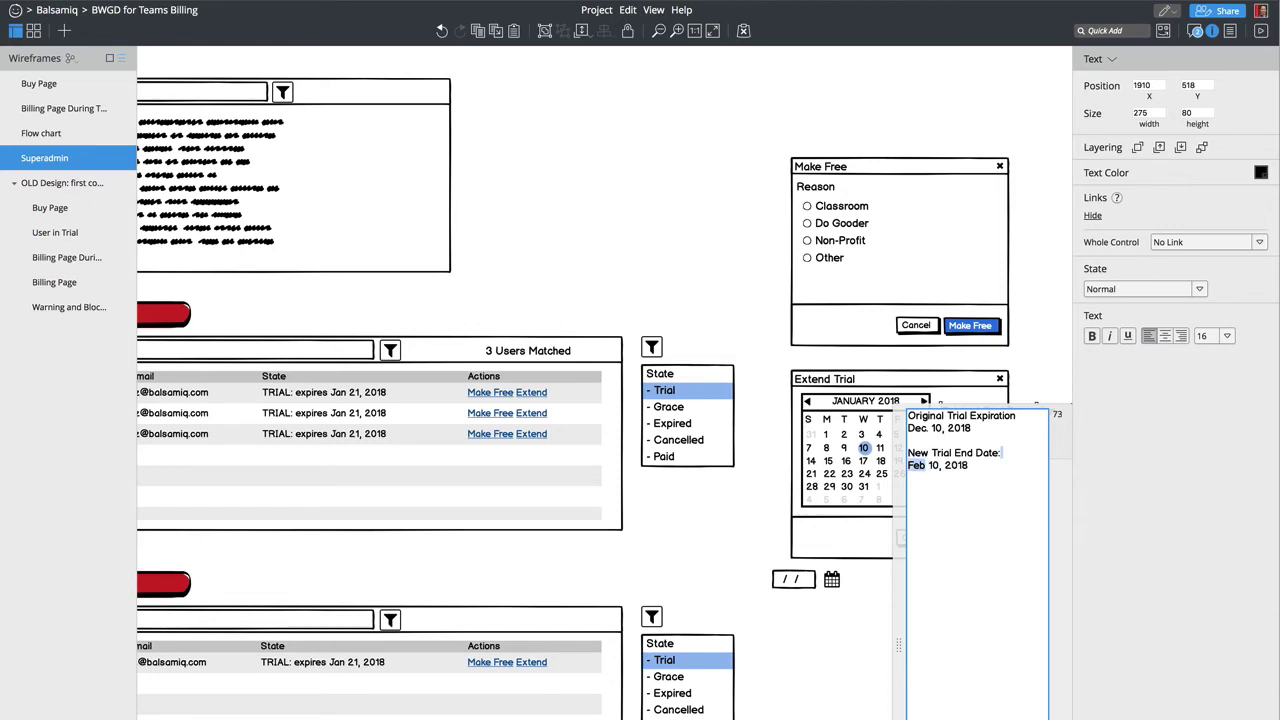
text(Jan)
key(ctrl+Return)
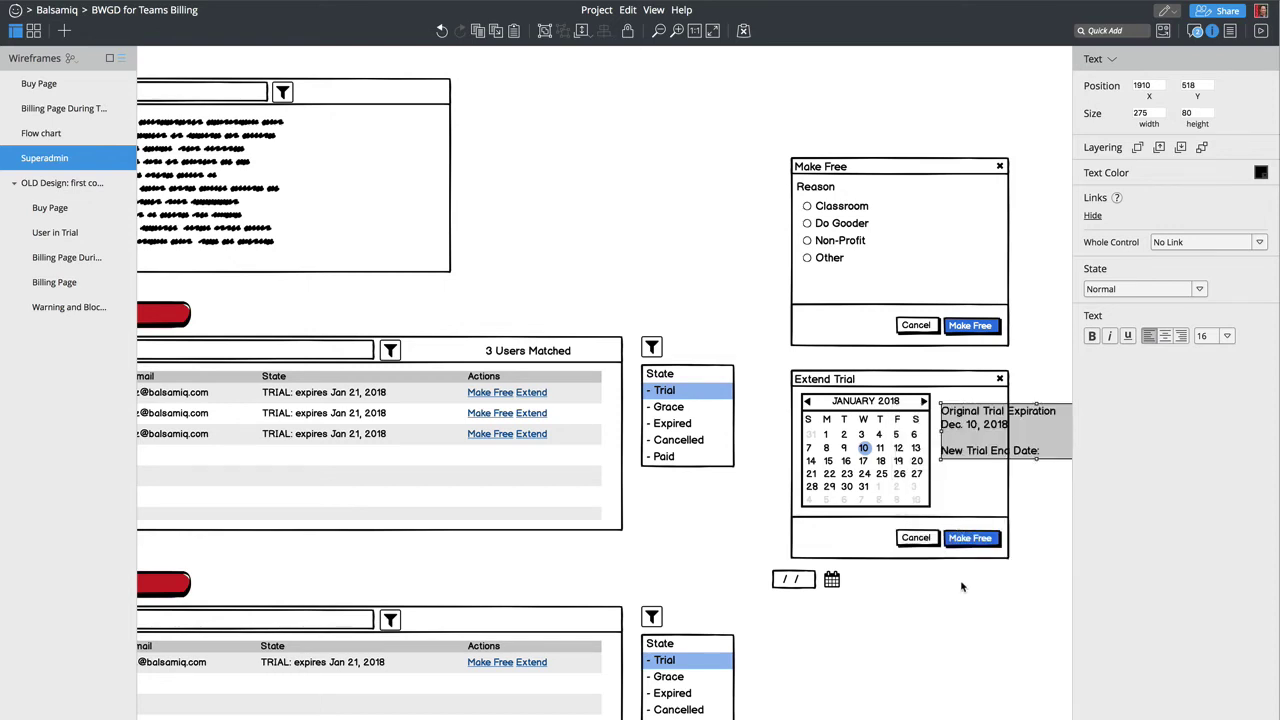
Step: Relabel the dialog's blue confirm button 'Extend Trial'
click(969, 540)
double_click(969, 540)
text(E)
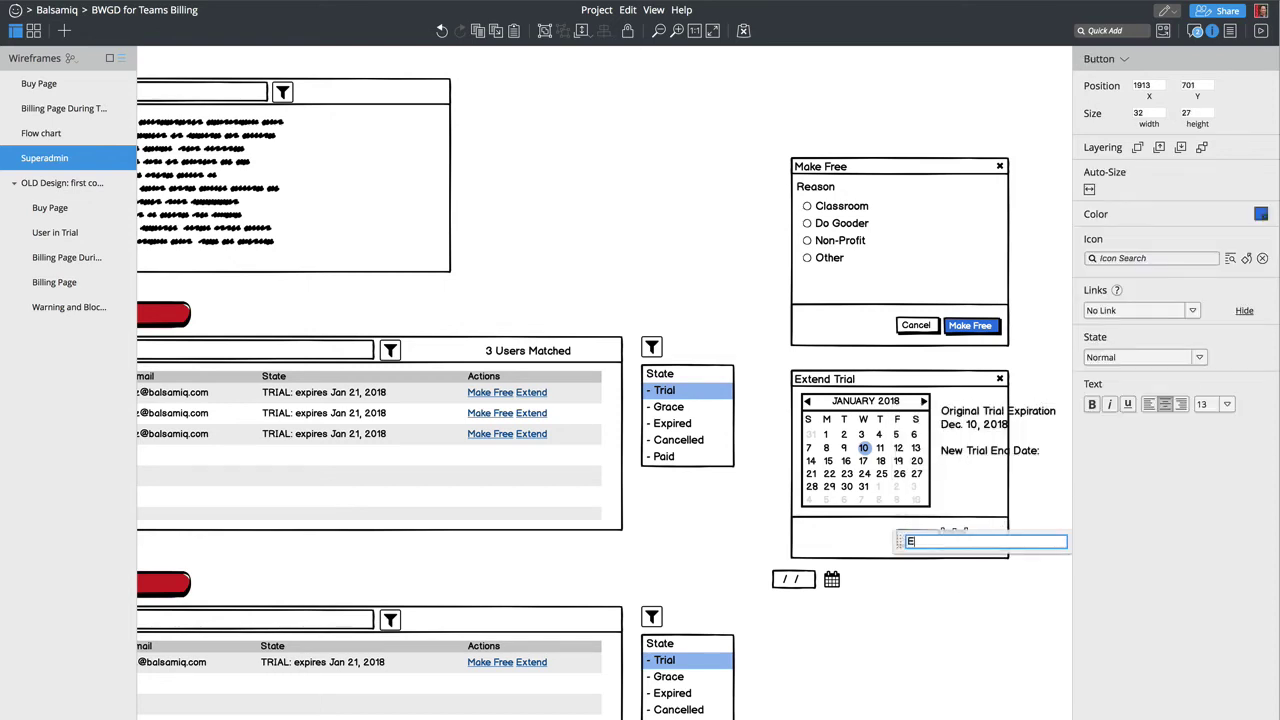
text(xtend Trial)
click(918, 580)
Step: Delete the loose date chooser below the dialog
click(916, 538)
click(903, 596)
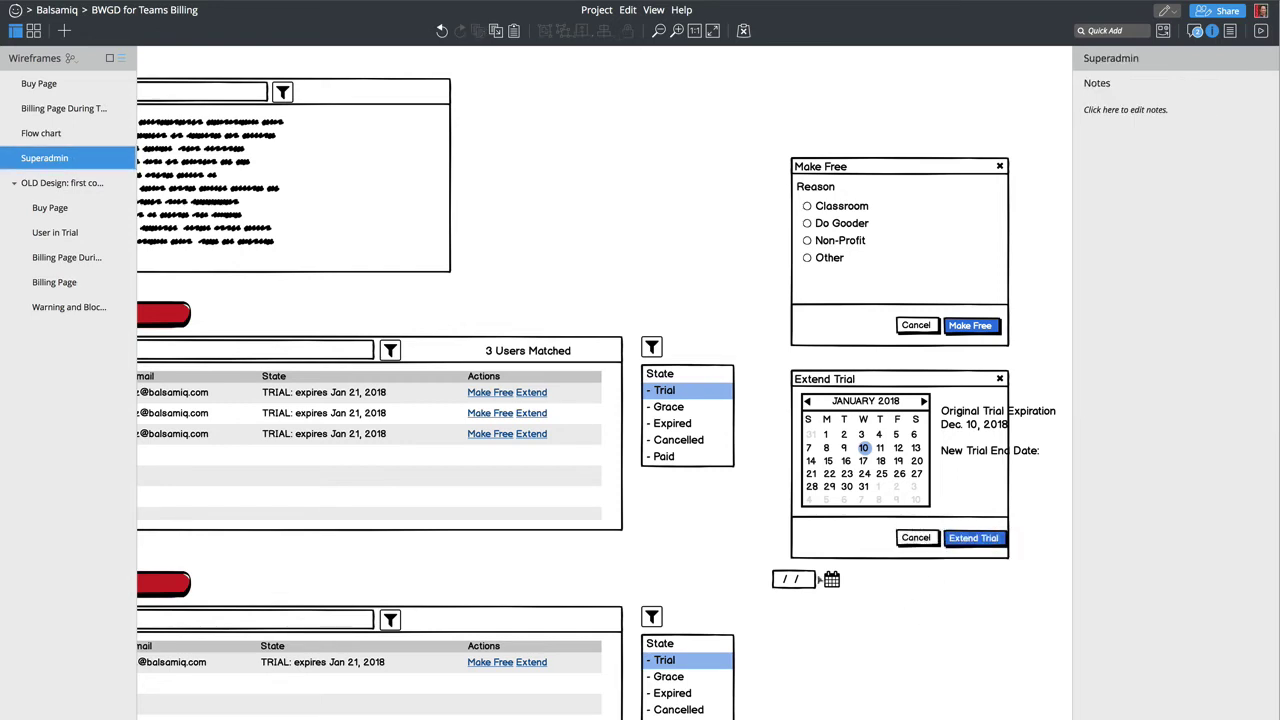
click(798, 579)
key(Delete)
Step: Quick Add an arrow running from the trial table toward the Make Free dialog
text(arr)
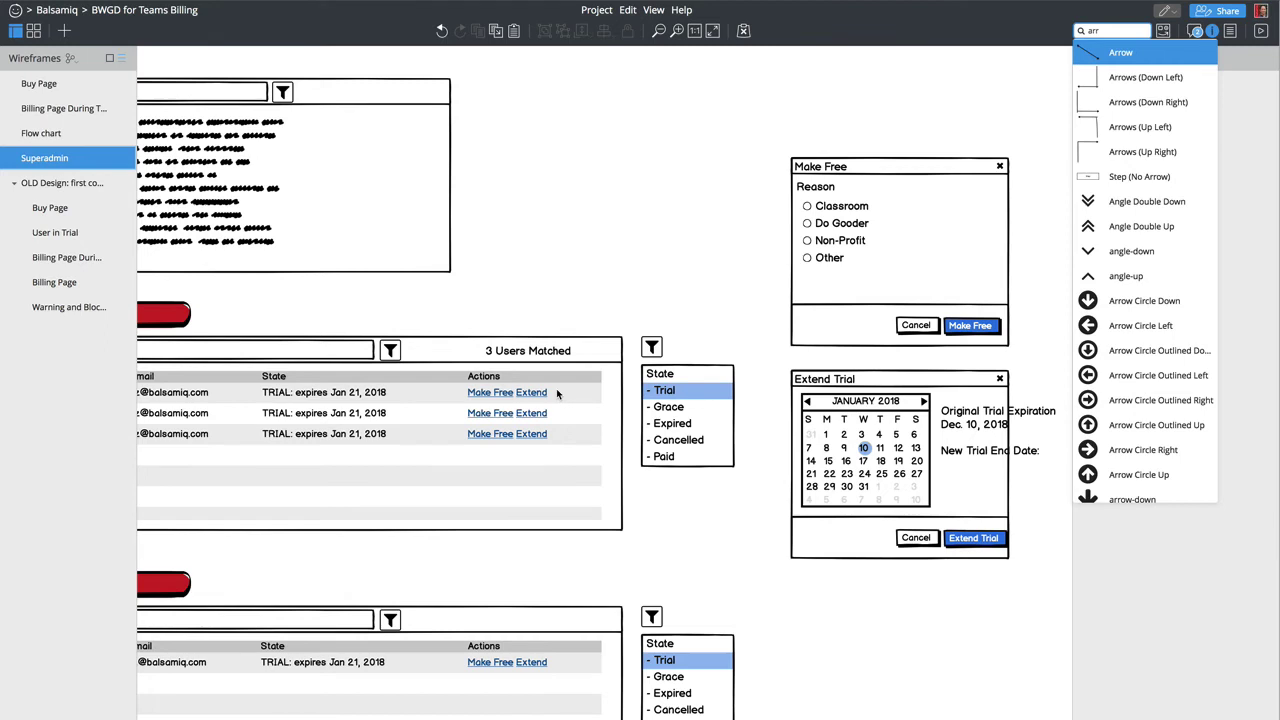
key(Return)
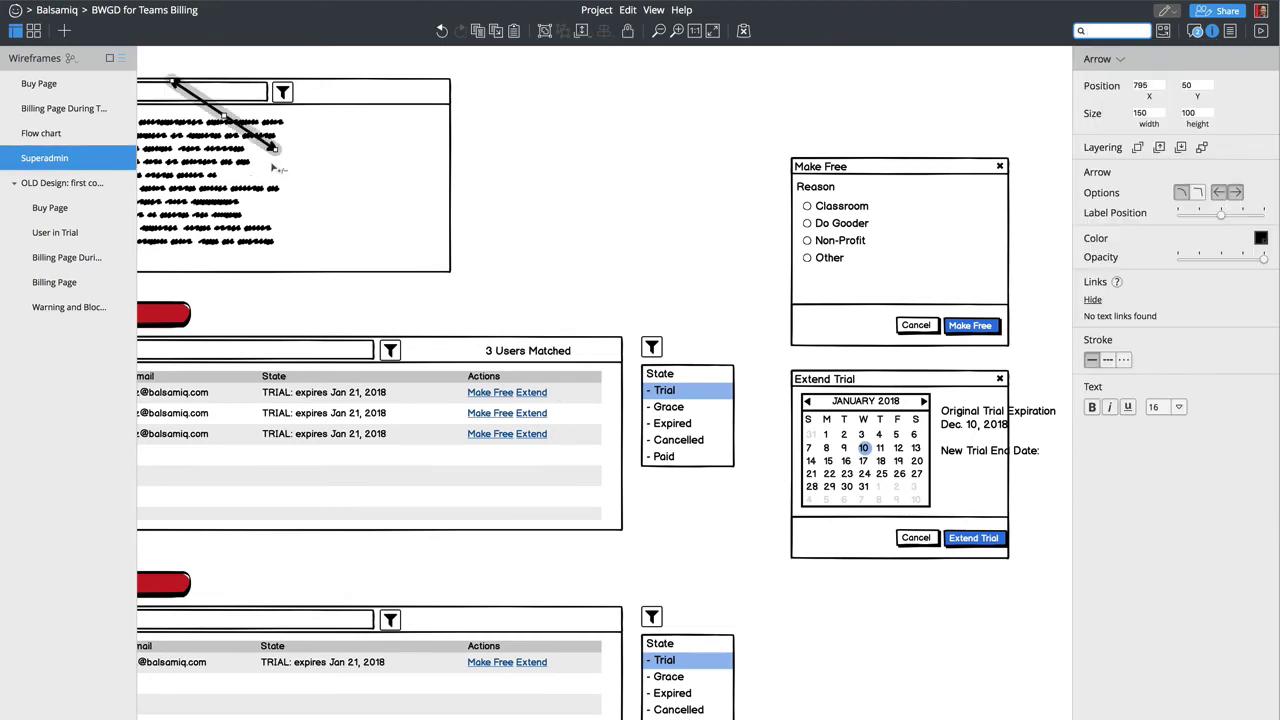
drag(275, 148, 787, 212)
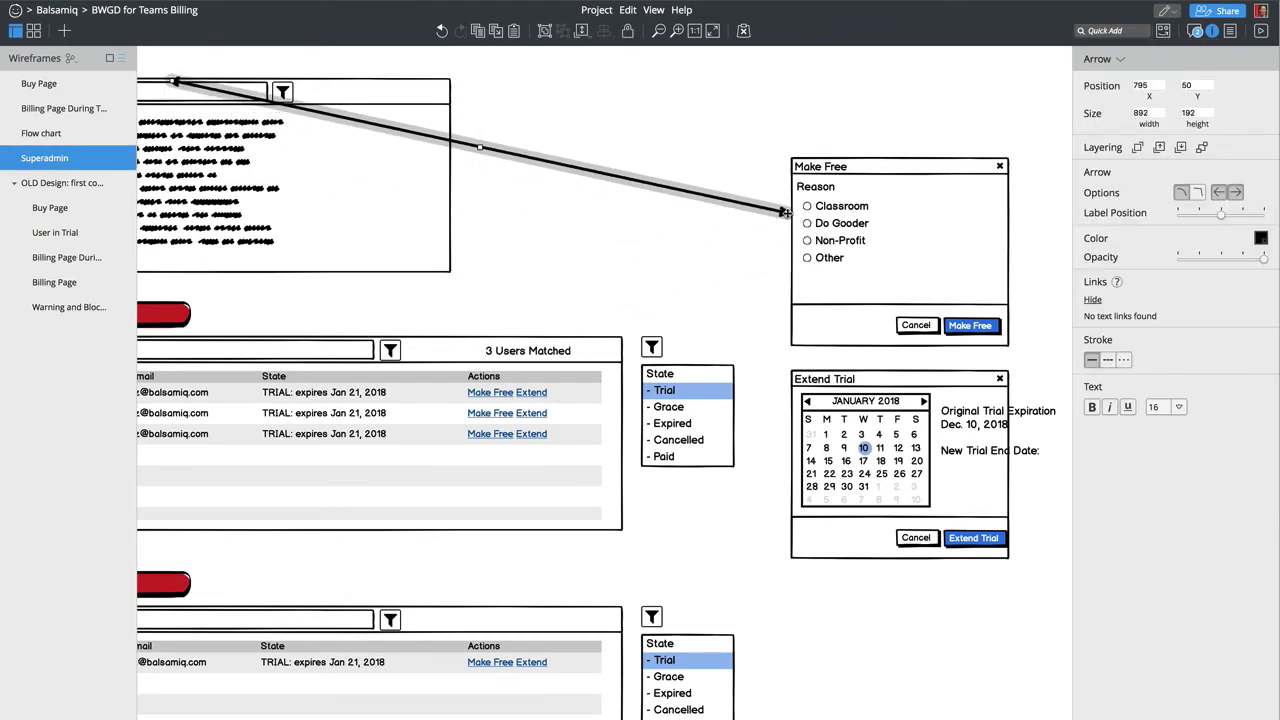
drag(176, 82, 455, 349)
key(ctrl+z)
drag(174, 80, 487, 381)
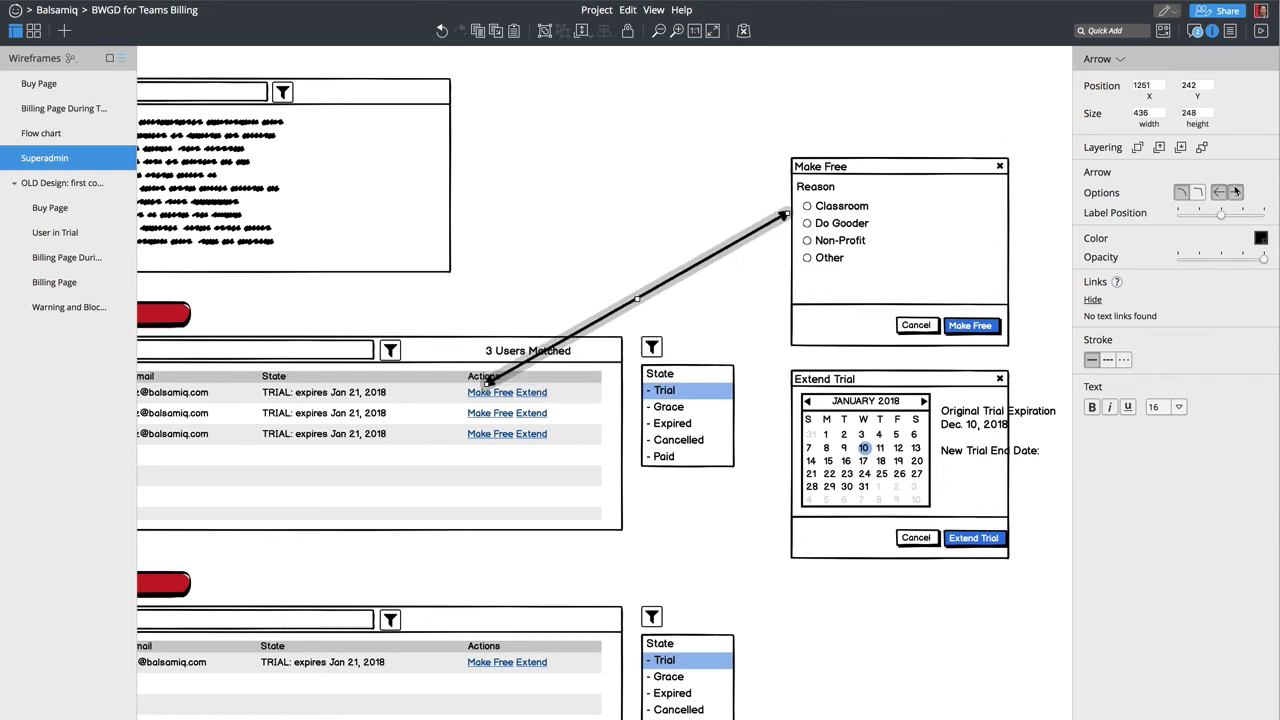
Step: Color the arrow red and curve it from the Extend link to its dialog
click(1261, 238)
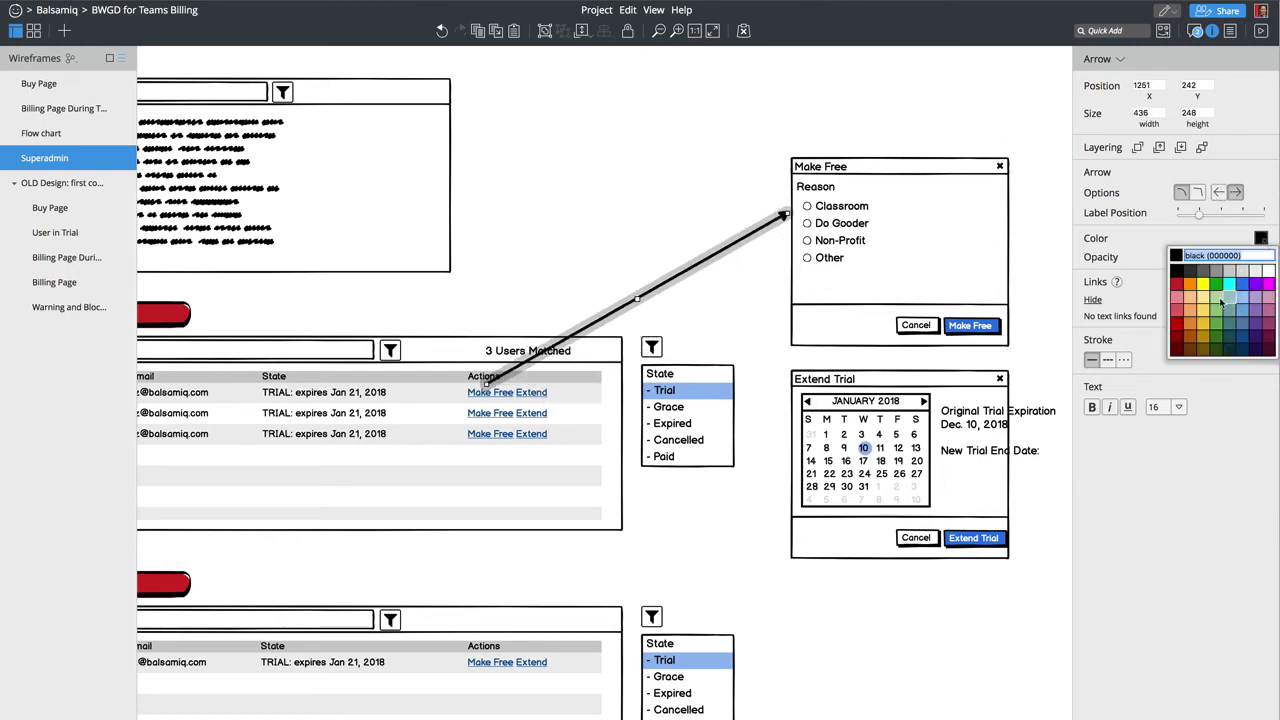
click(1177, 290)
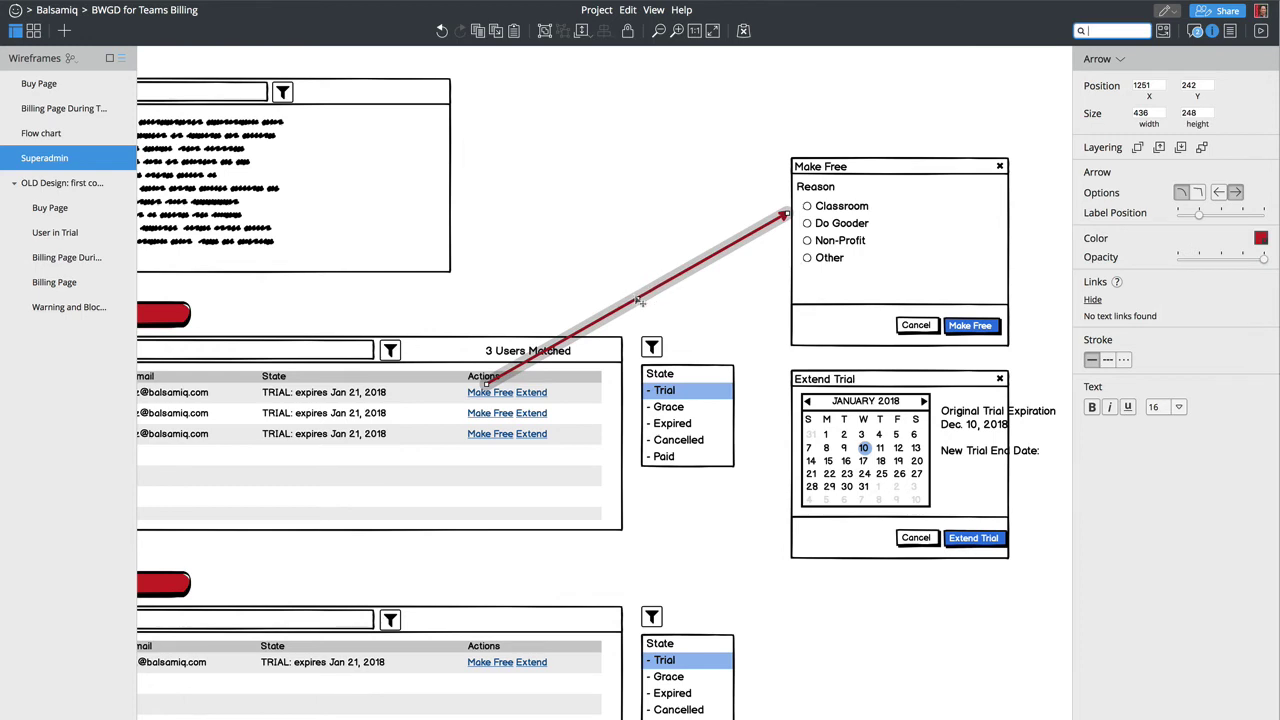
drag(637, 298, 680, 266)
drag(786, 211, 772, 541)
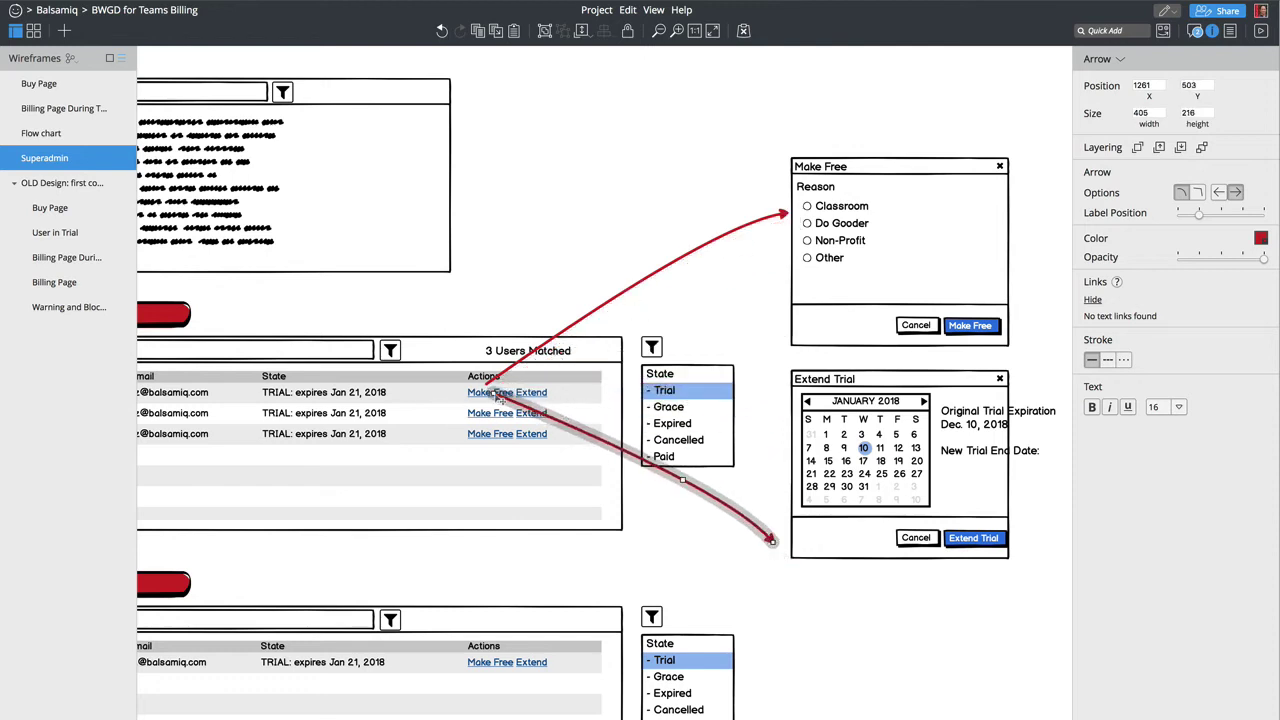
drag(495, 392, 551, 394)
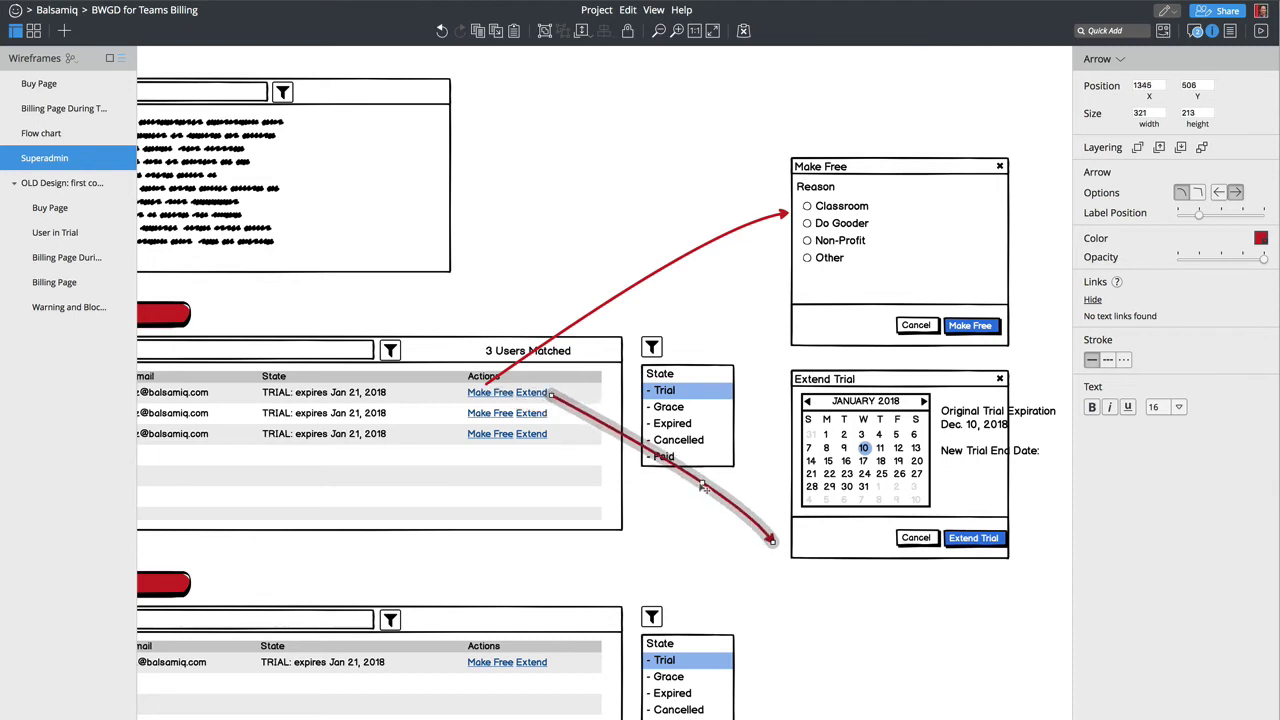
drag(703, 487, 685, 513)
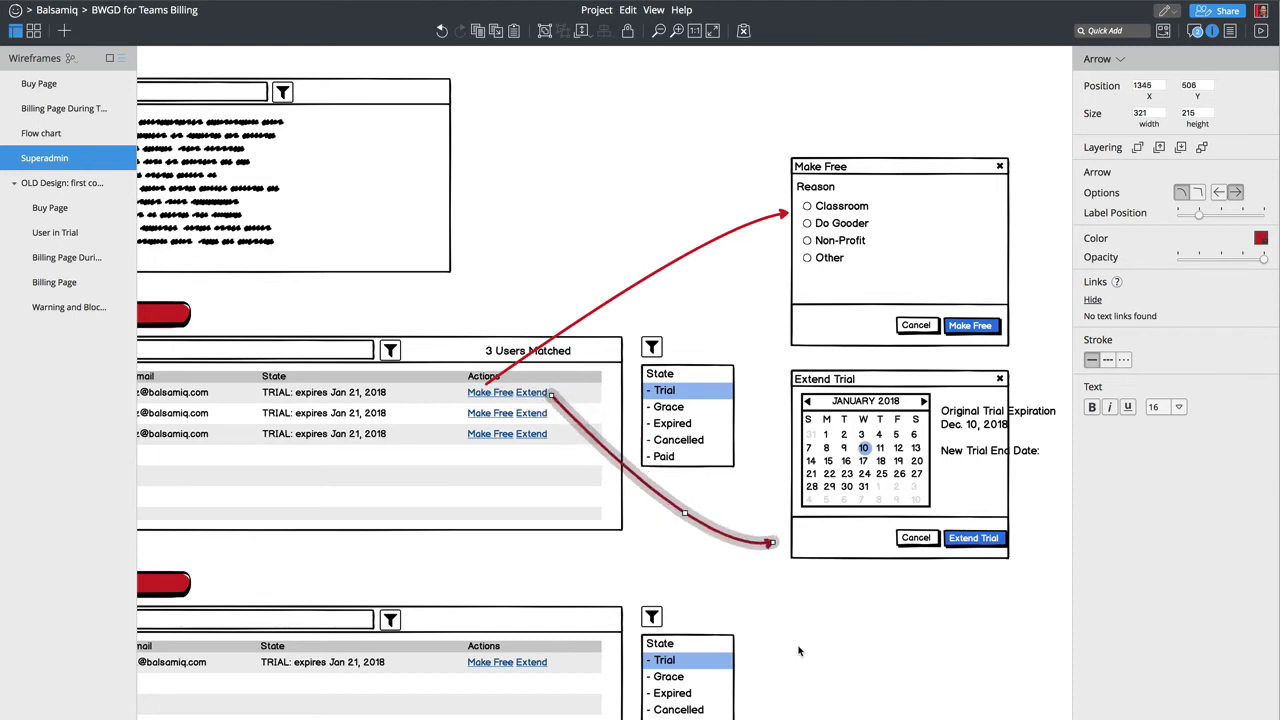
click(798, 651)
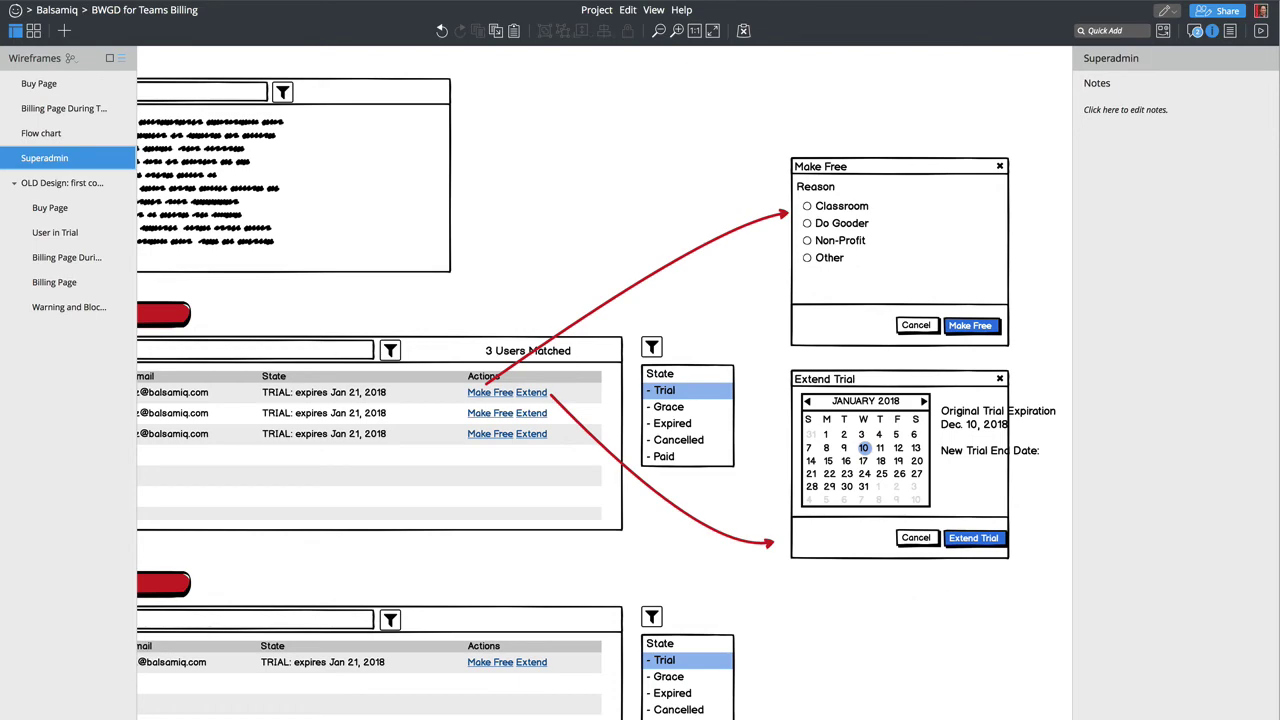
Step: Nudge the Extend Trial and Cancel buttons together slightly left so they line up at x 1828
scroll(350, 413, left, 5)
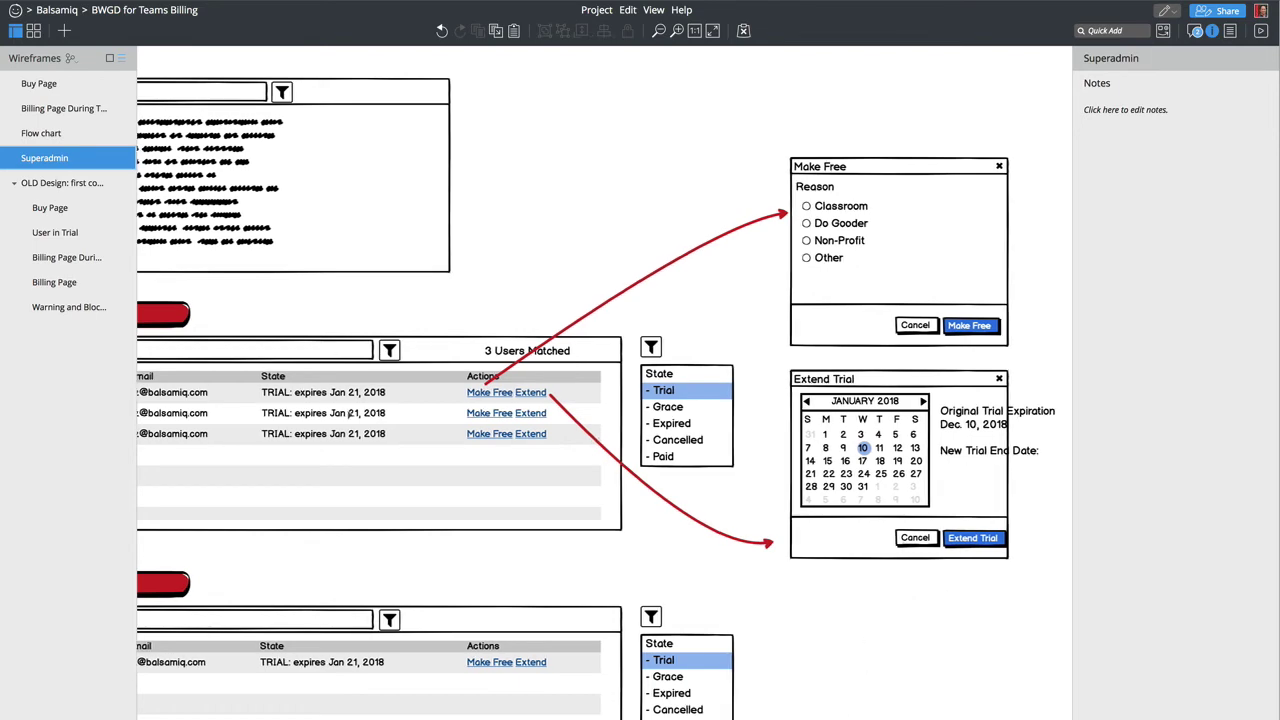
scroll(764, 560, right, 4)
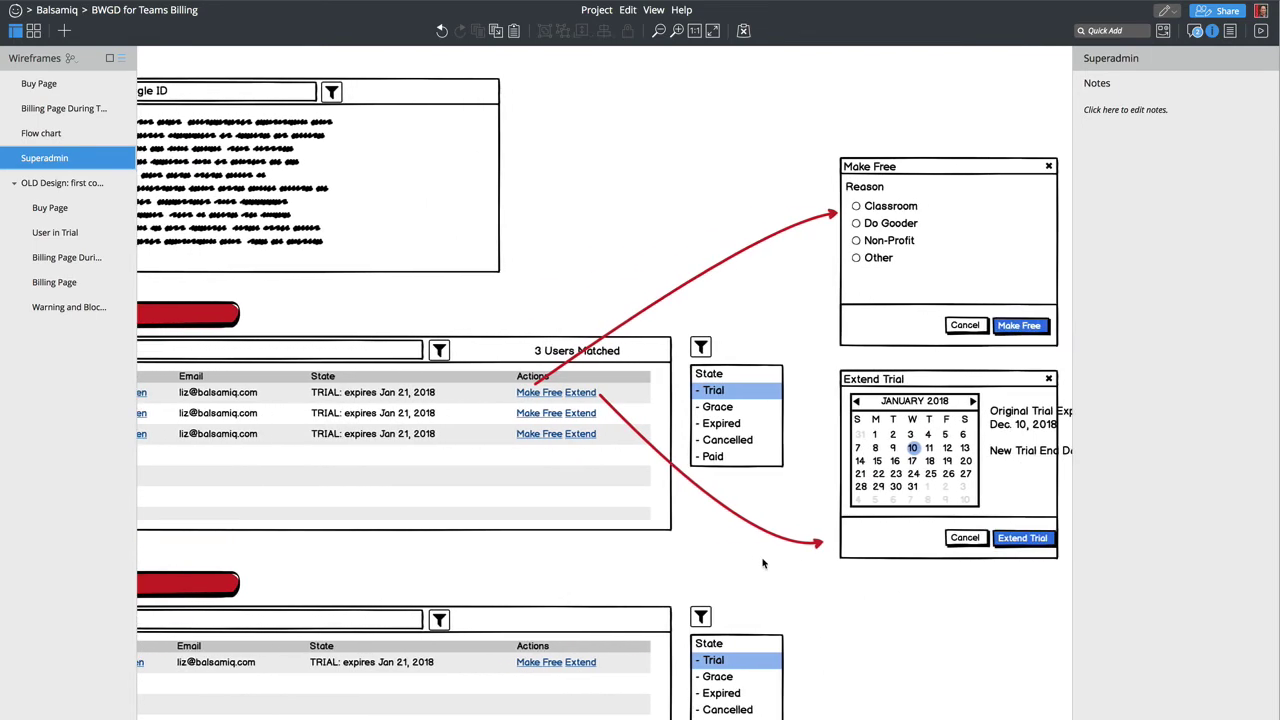
click(1000, 538)
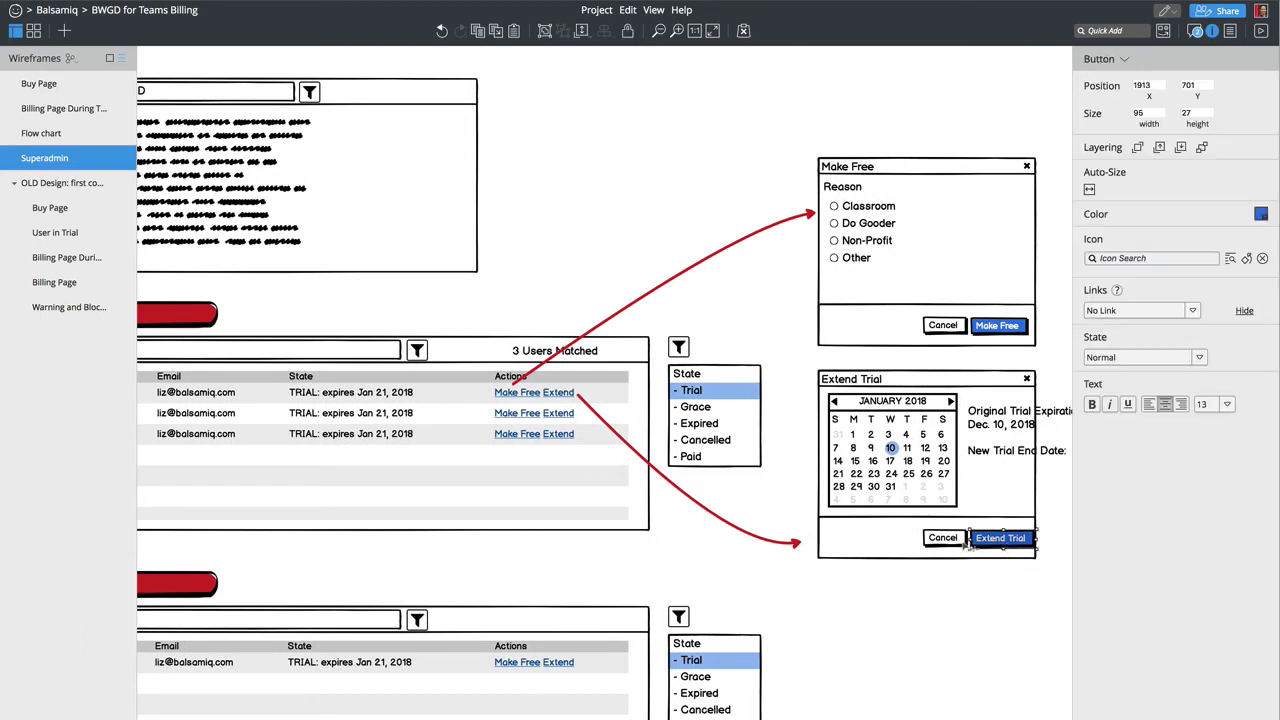
shift+click(942, 538)
drag(1012, 544, 999, 540)
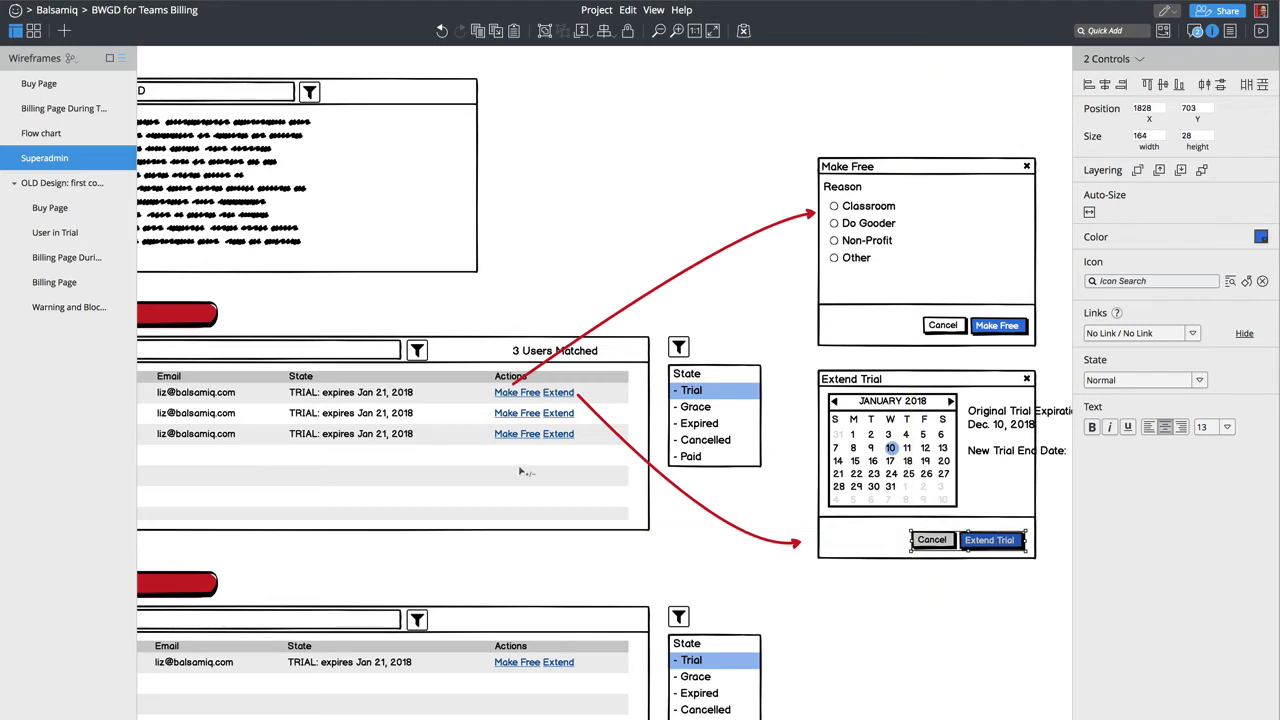
scroll(338, 484, left, 4)
scroll(338, 484, left, 1)
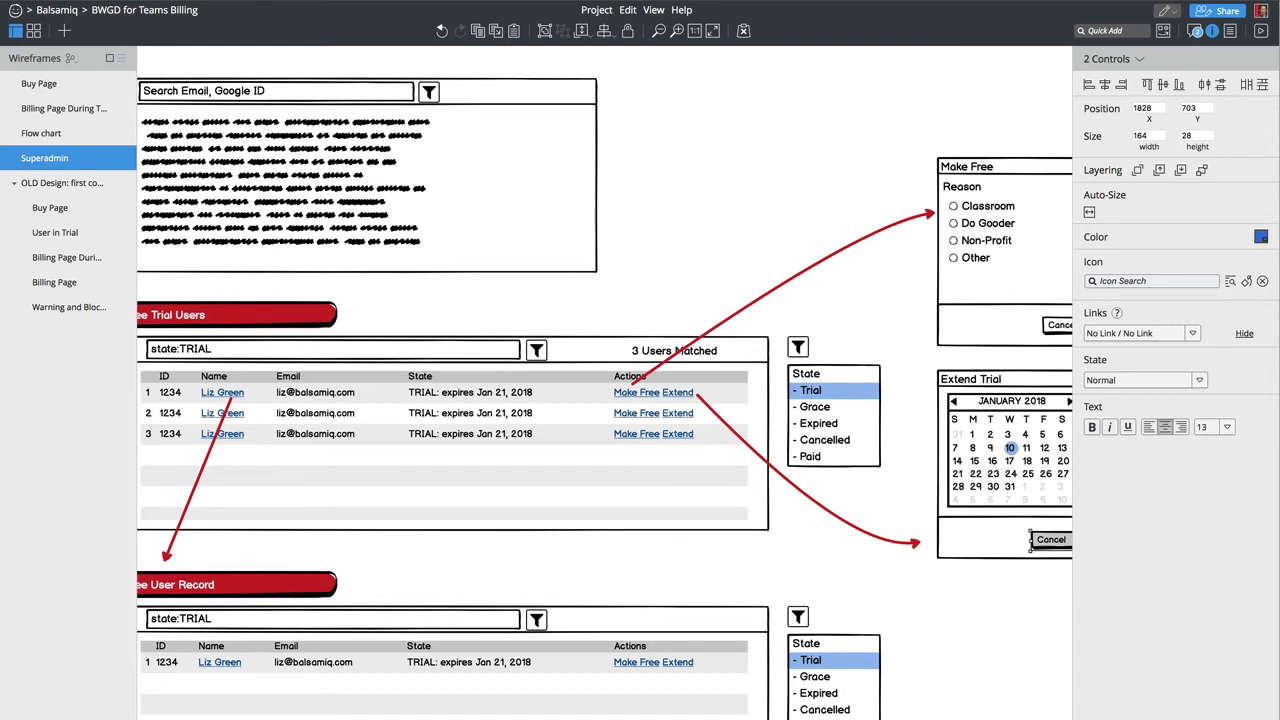
scroll(405, 555, left, 3)
scroll(405, 555, down, 2)
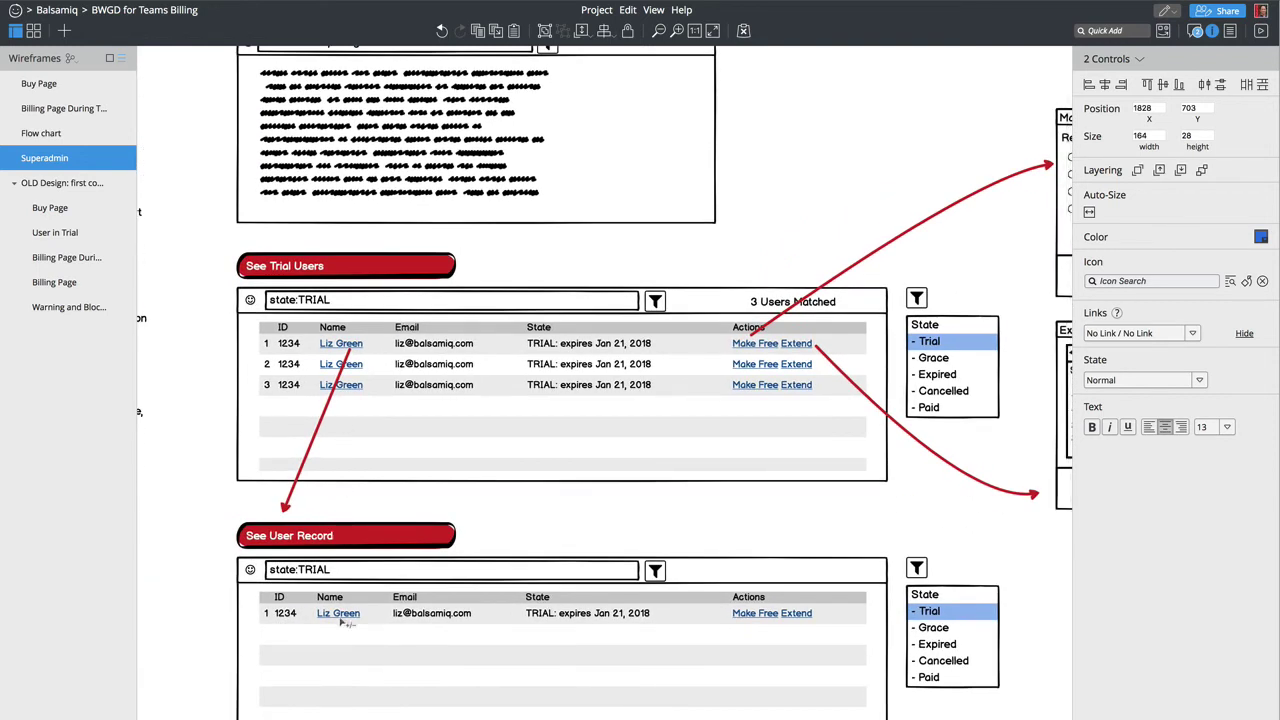
Step: Move the lower user-record grid down about 107 px
click(341, 621)
drag(391, 628, 388, 718)
click(156, 677)
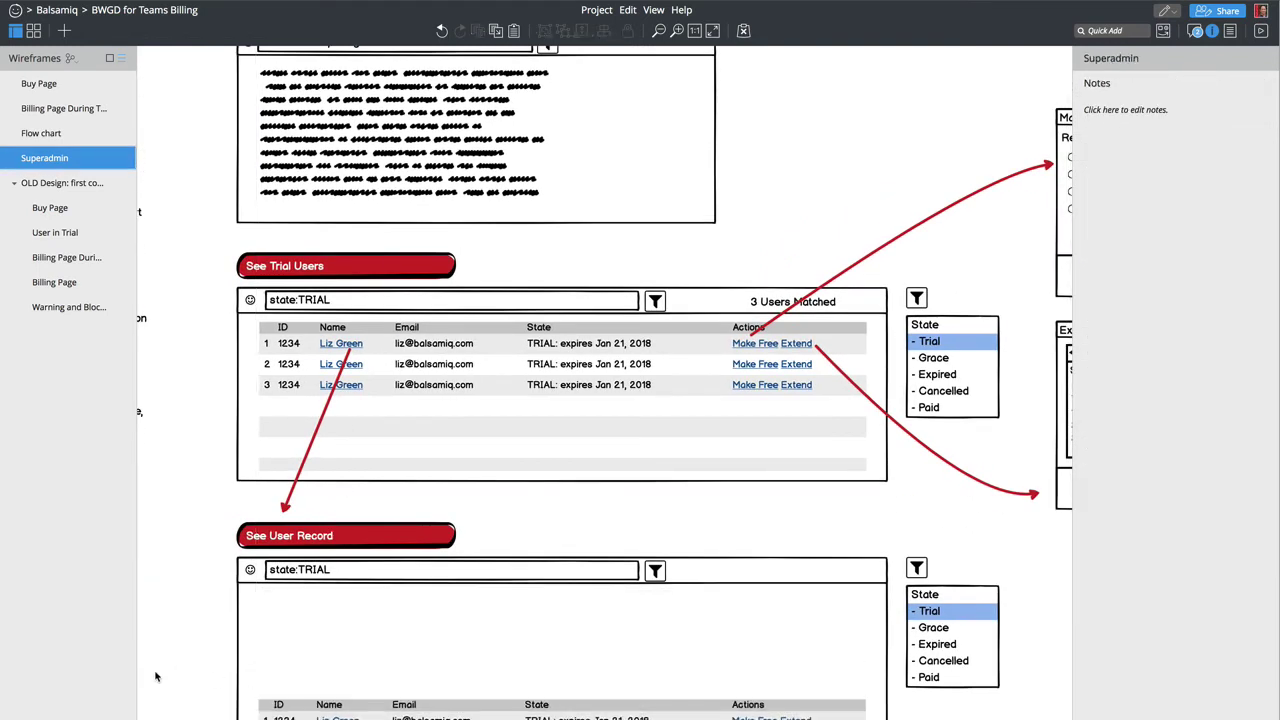
Step: Add a Title in the See User Record panel showing the user's name and e-mail
key(slash)
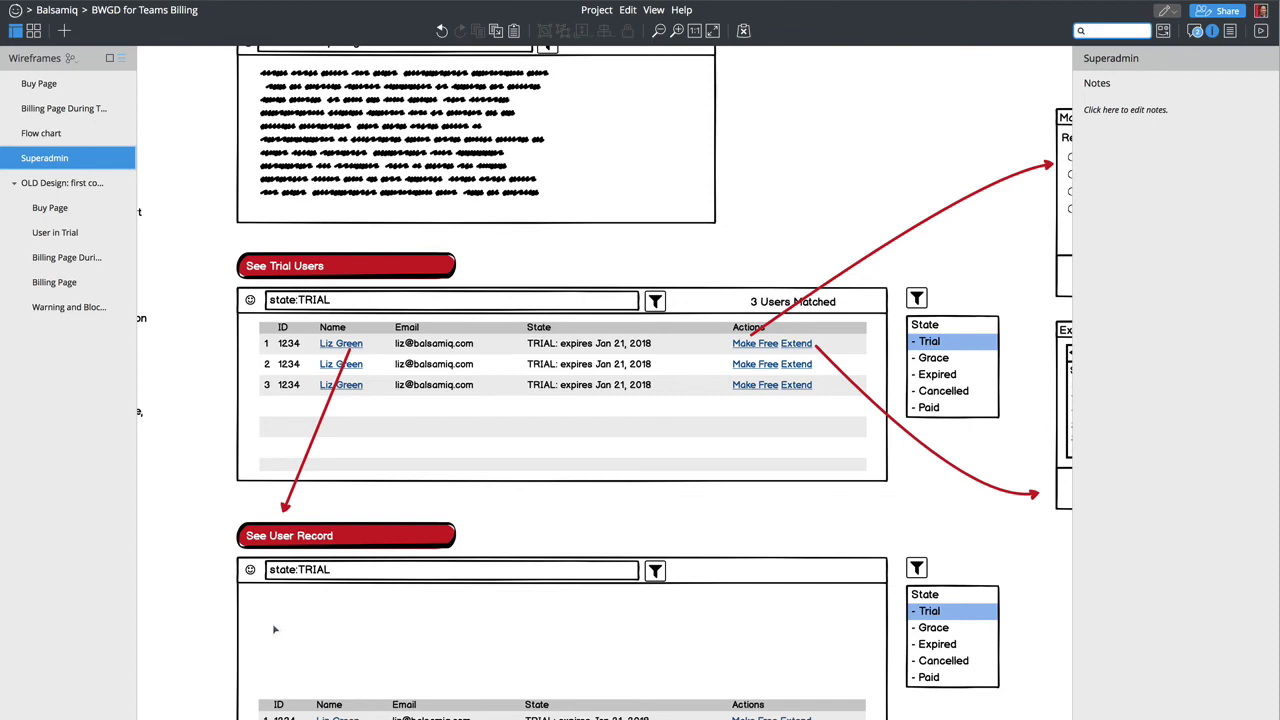
text(label)
key(BackSpace)
key(BackSpace)
key(BackSpace)
key(BackSpace)
key(BackSpace)
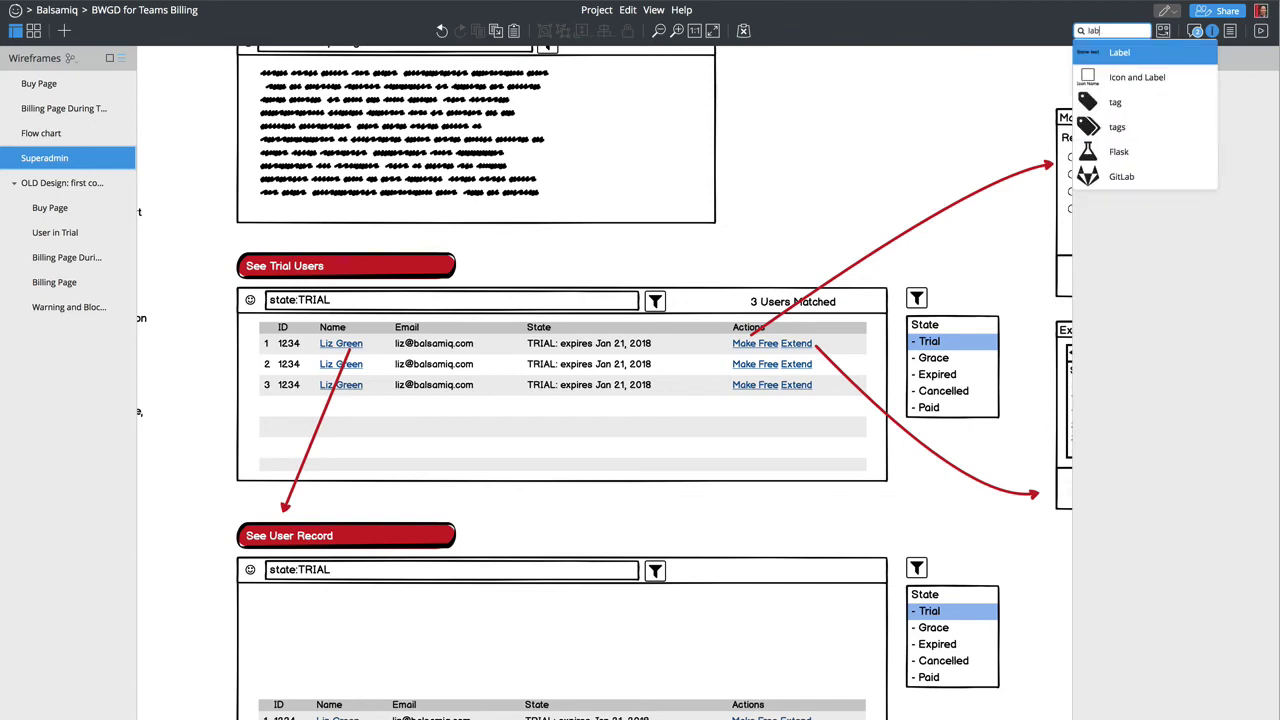
text(title)
key(Return)
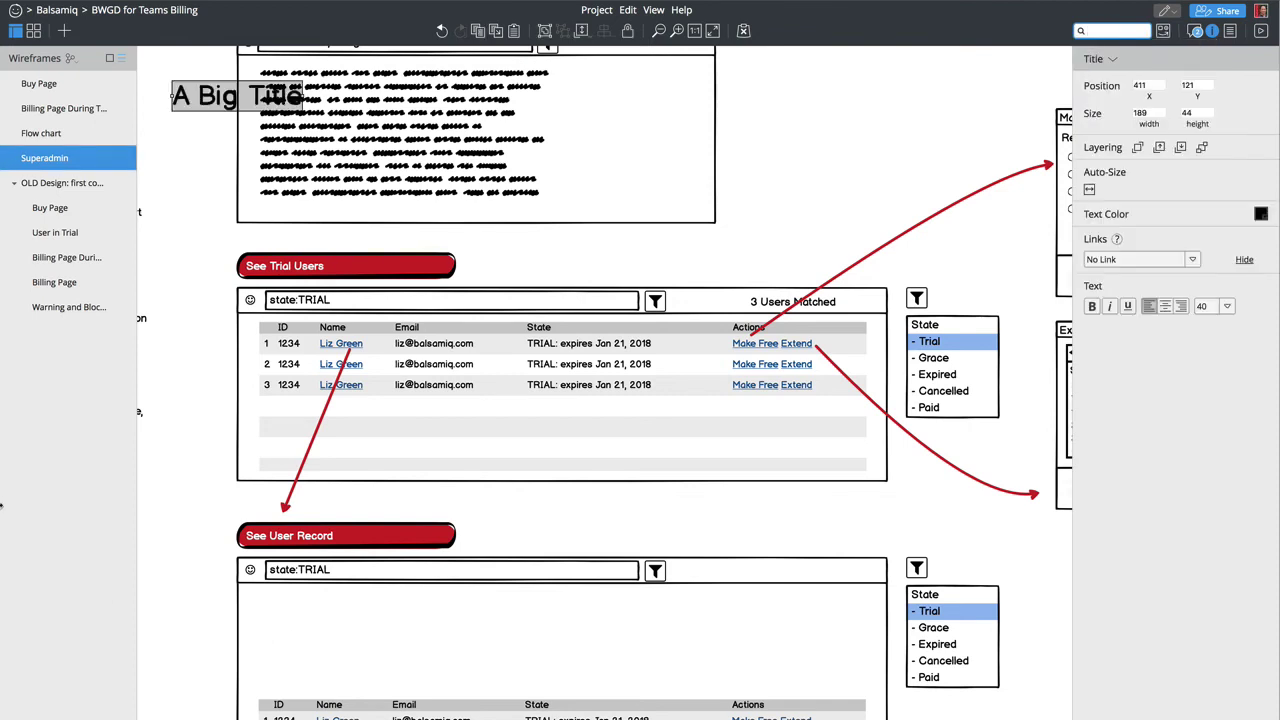
drag(205, 98, 291, 609)
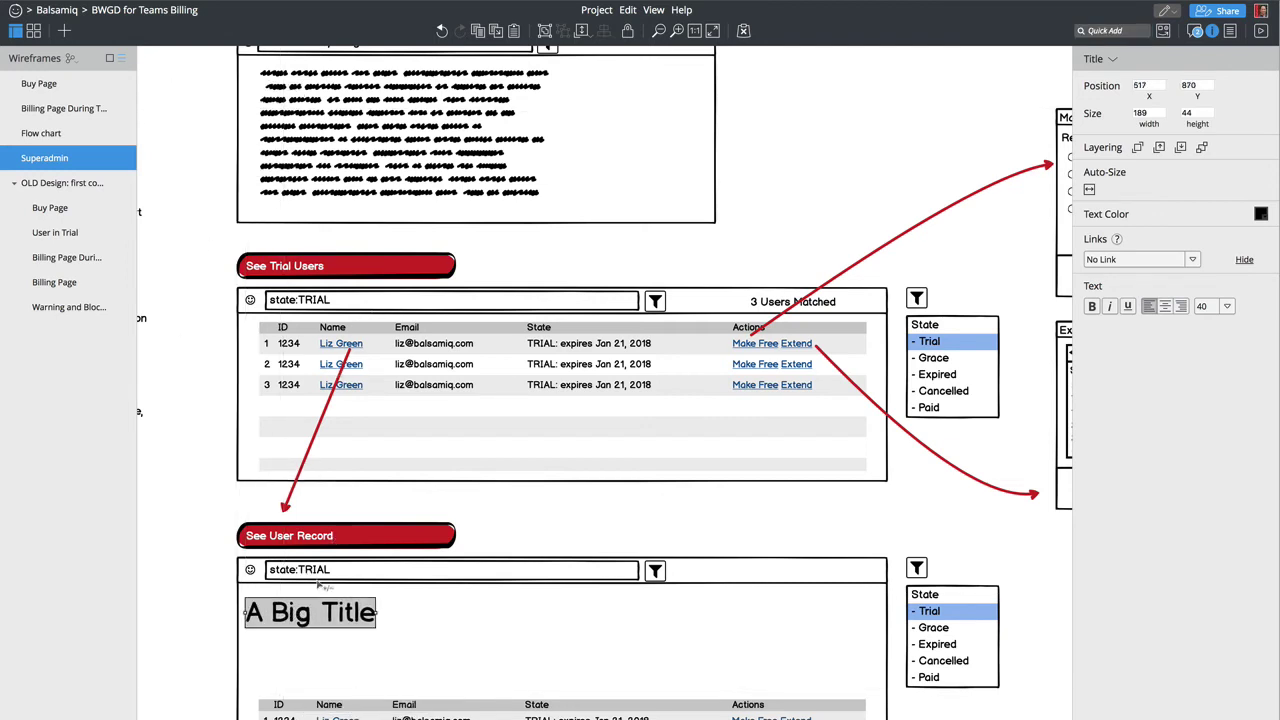
double_click(308, 610)
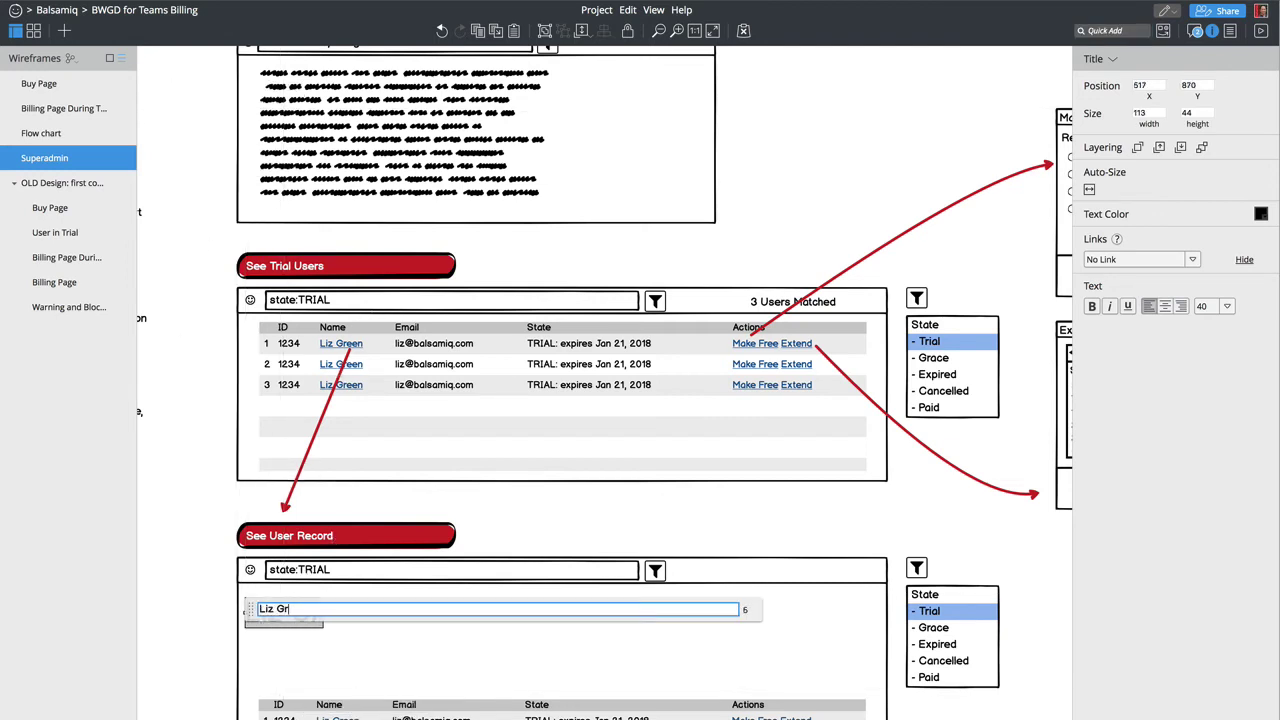
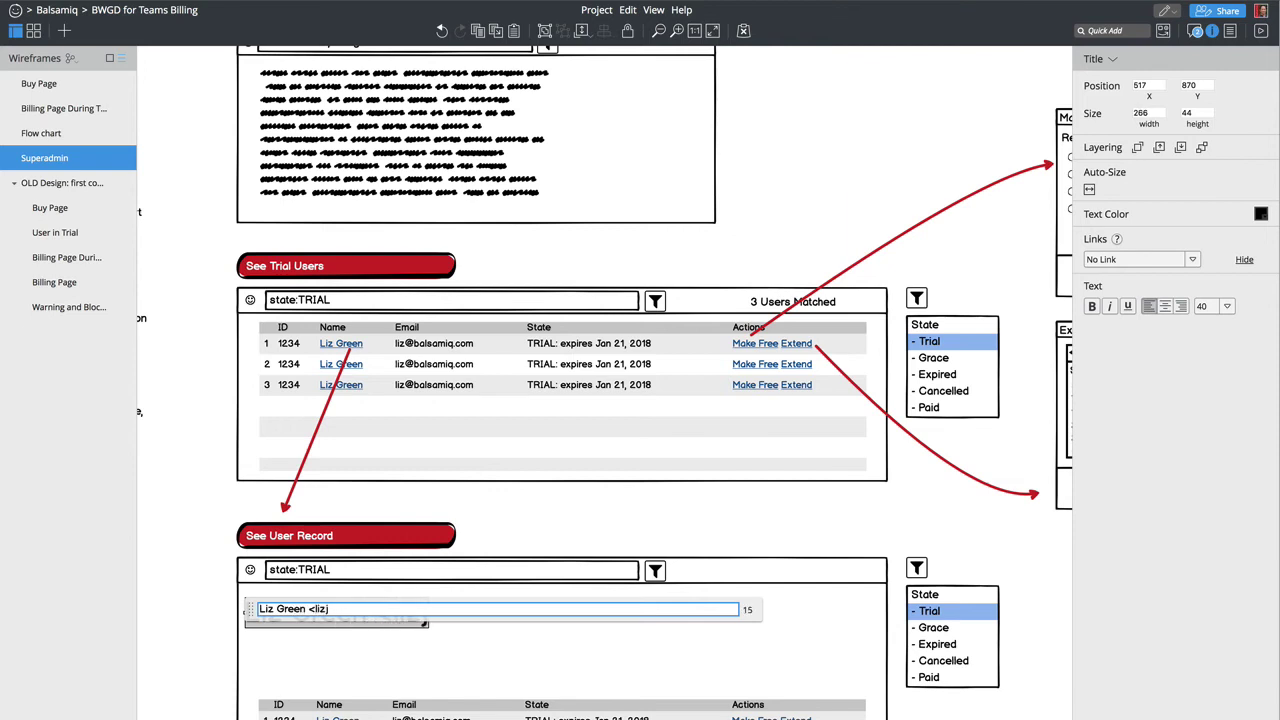
text(@balsamiq .co)
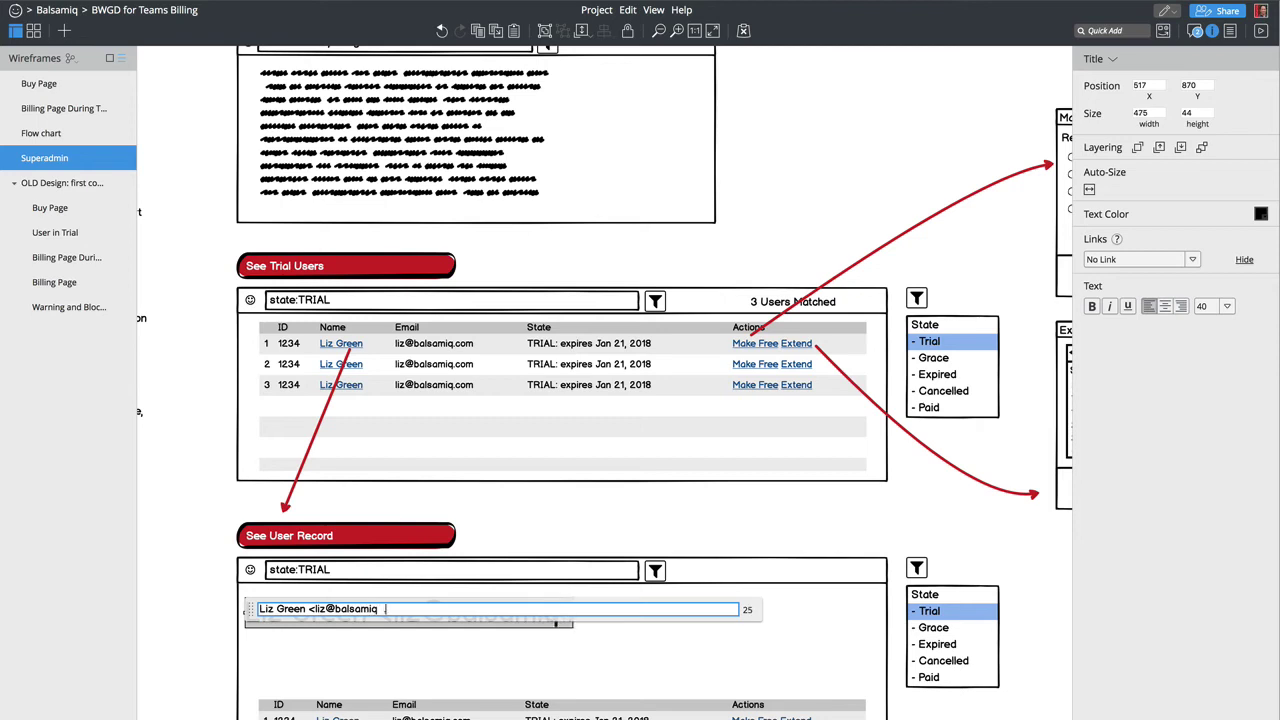
key(BackSpace)
key(BackSpace)
key(BackSpace)
key(BackSpace)
text(.com))
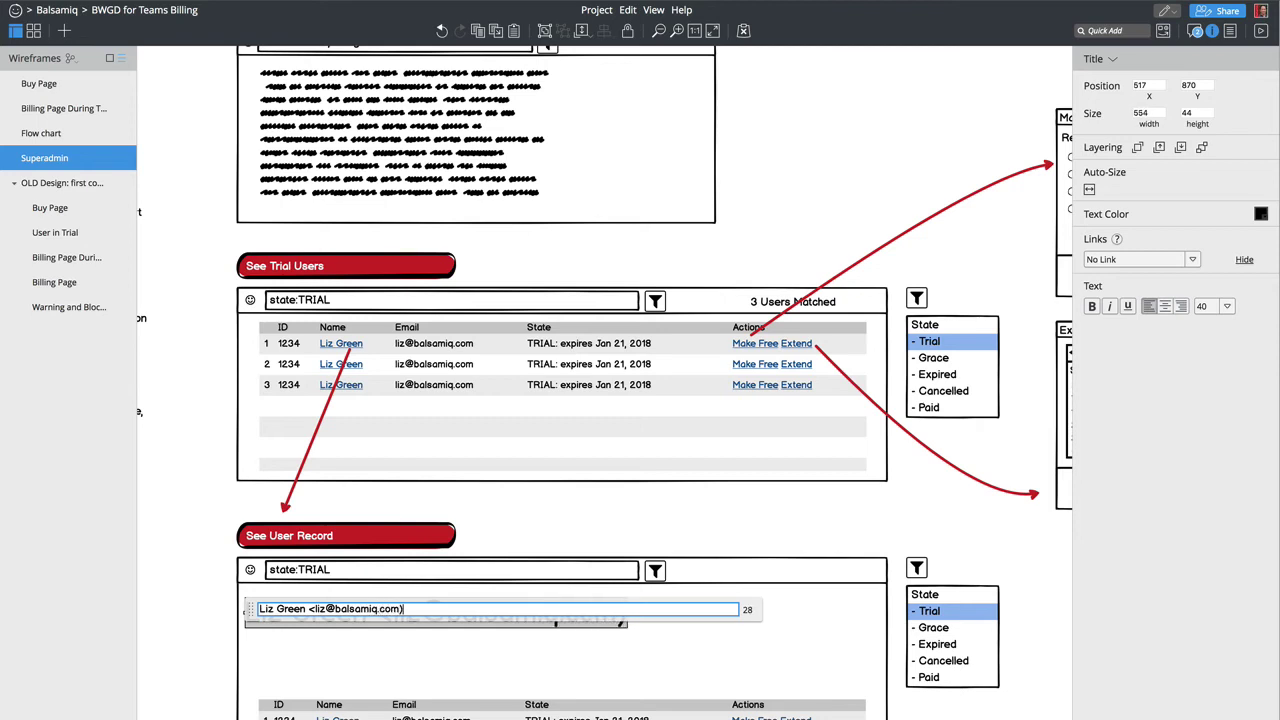
key(Return)
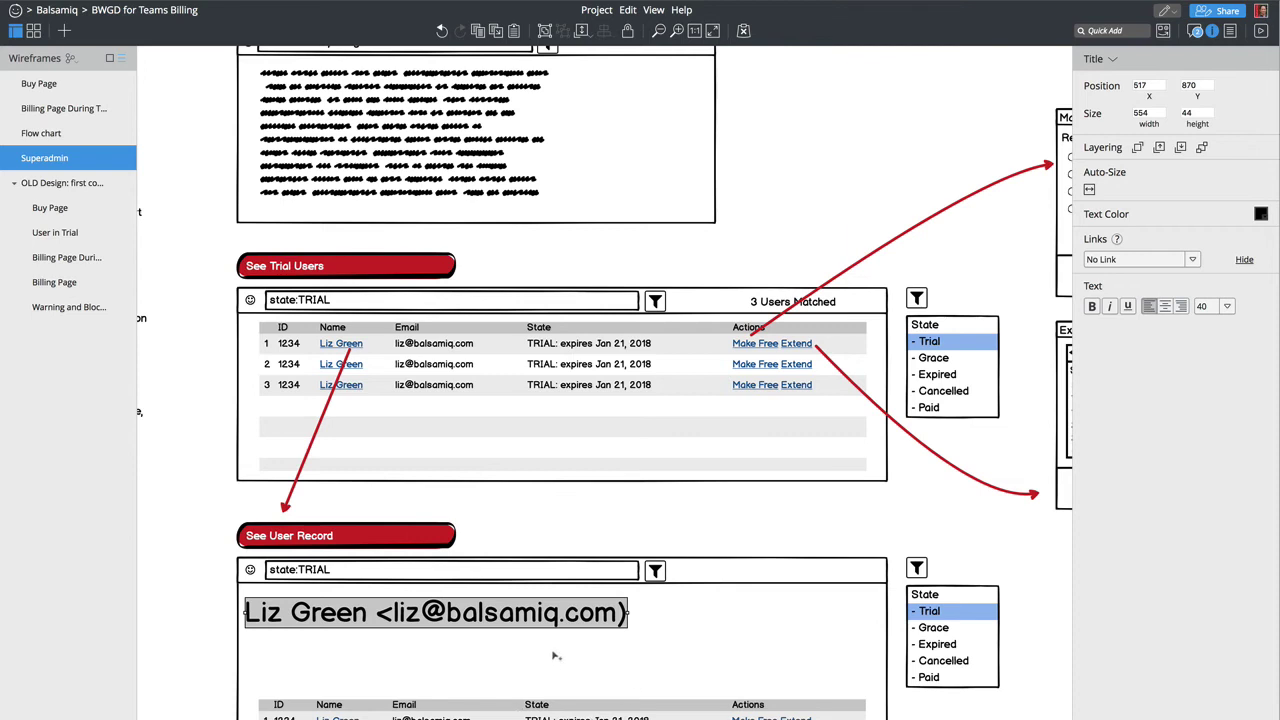
Step: Copy the title as a bracketed user-ID label at font size 18 beside the heading
drag(532, 620, 646, 628)
double_click(646, 628)
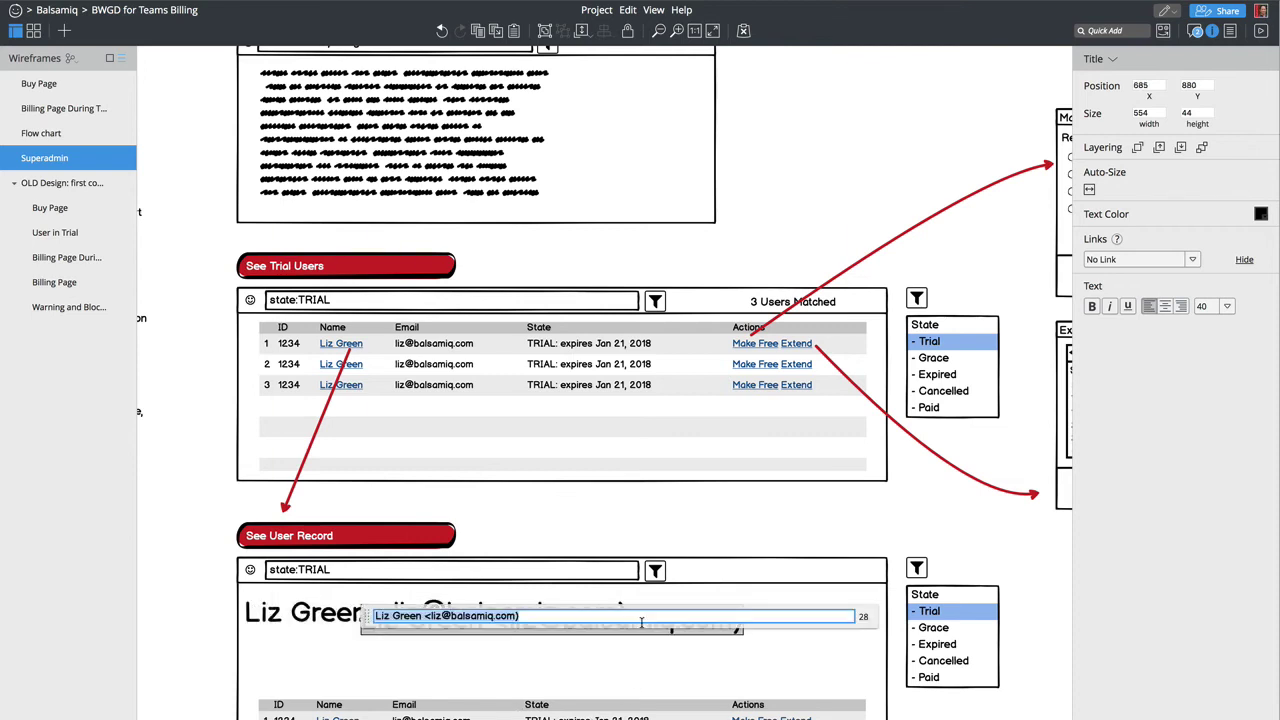
text(ID: 12)
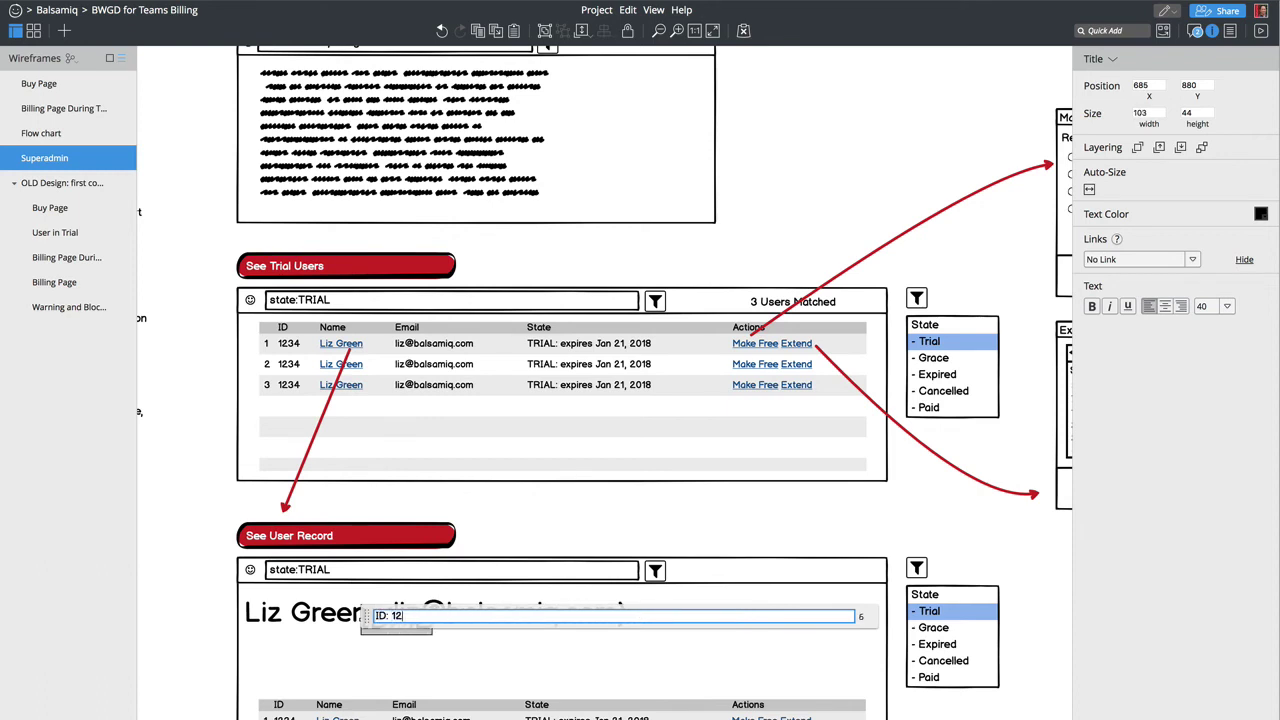
text(34))
key(Home)
text(()
key(Return)
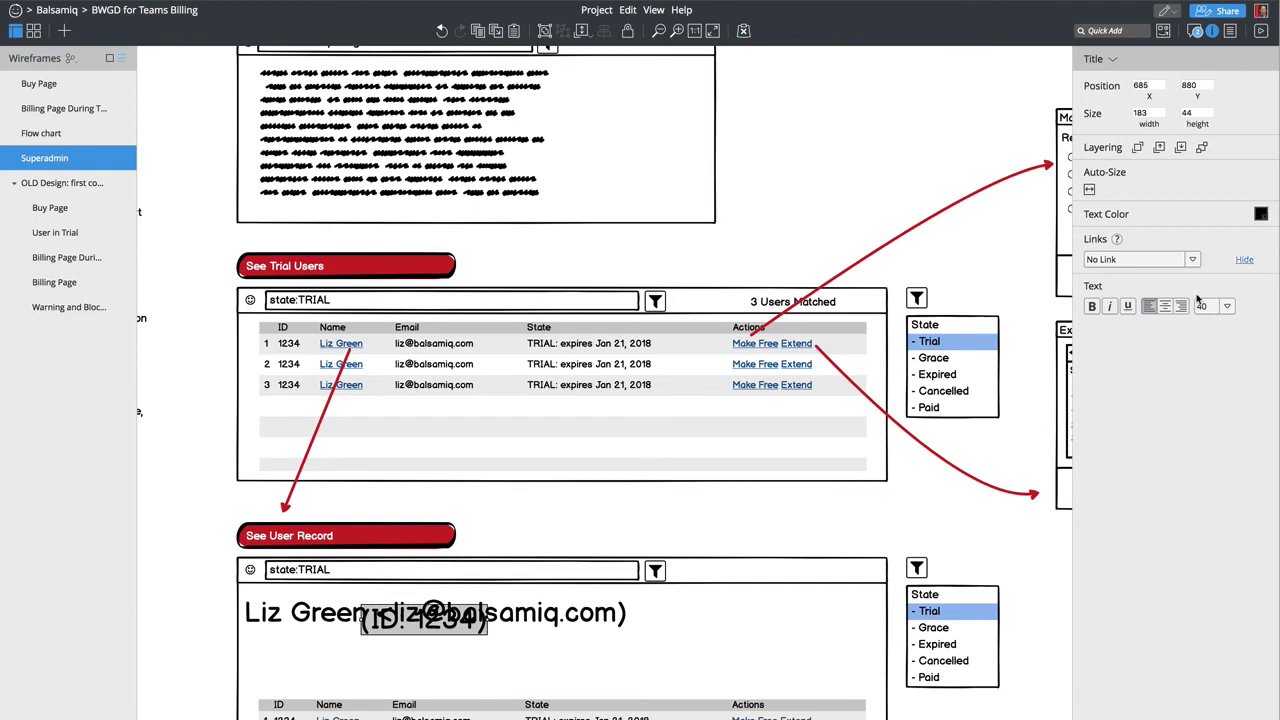
click(1228, 308)
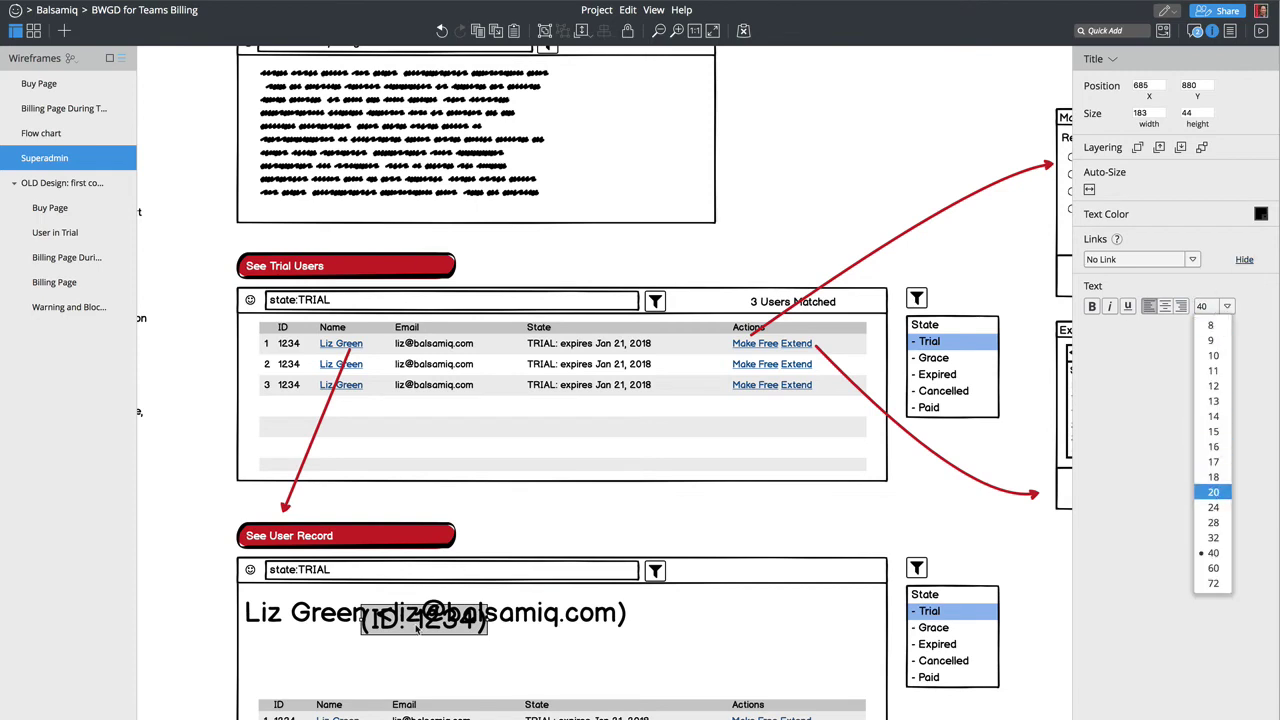
drag(428, 641, 703, 627)
click(1228, 307)
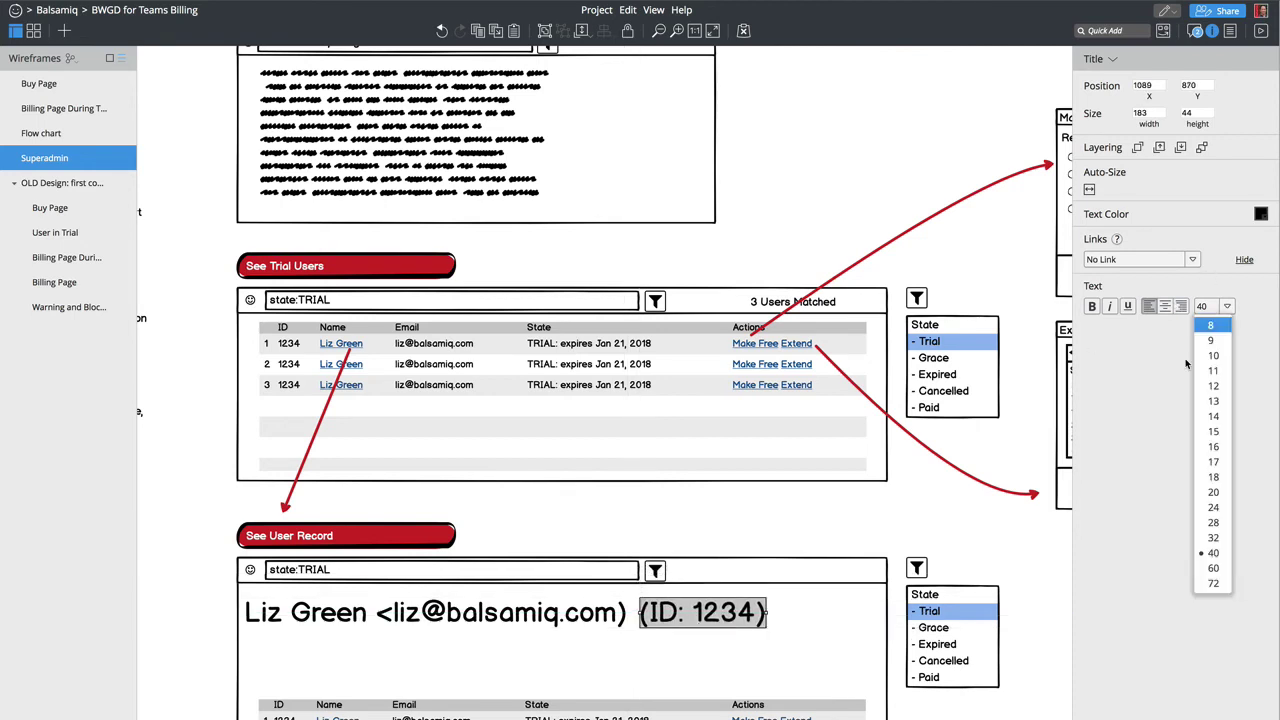
click(1210, 472)
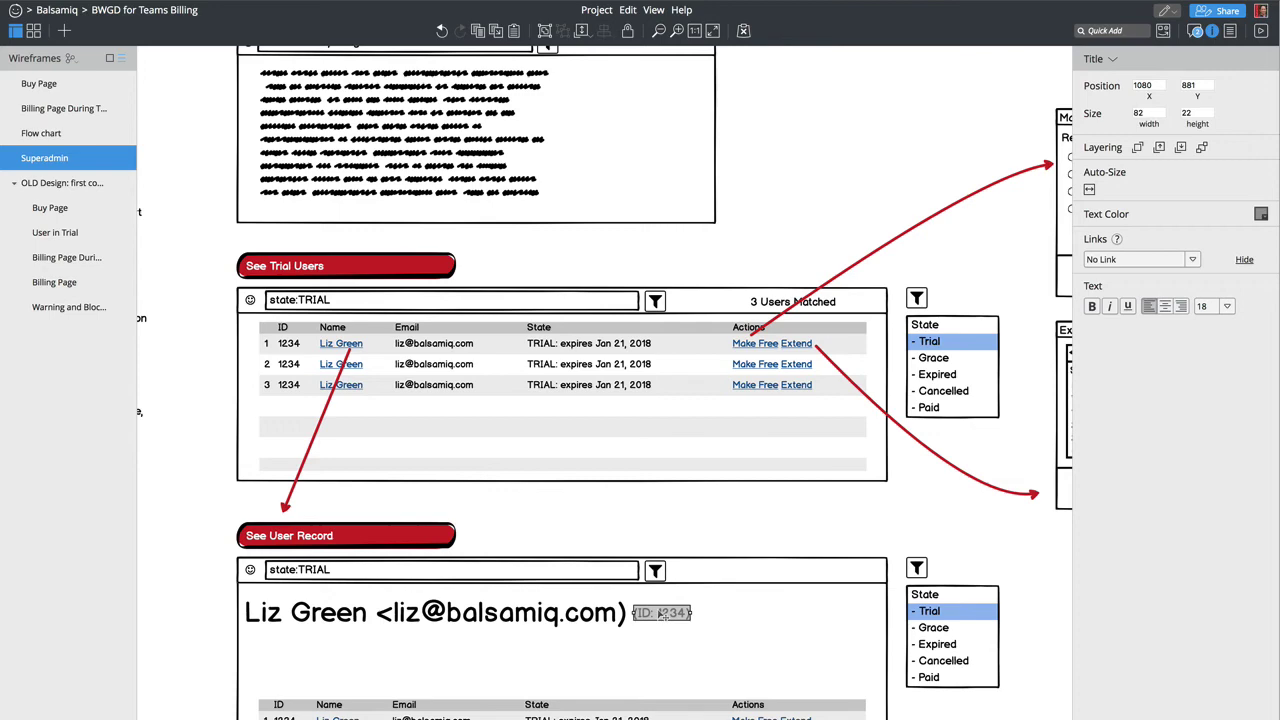
scroll(295, 152, left, 5)
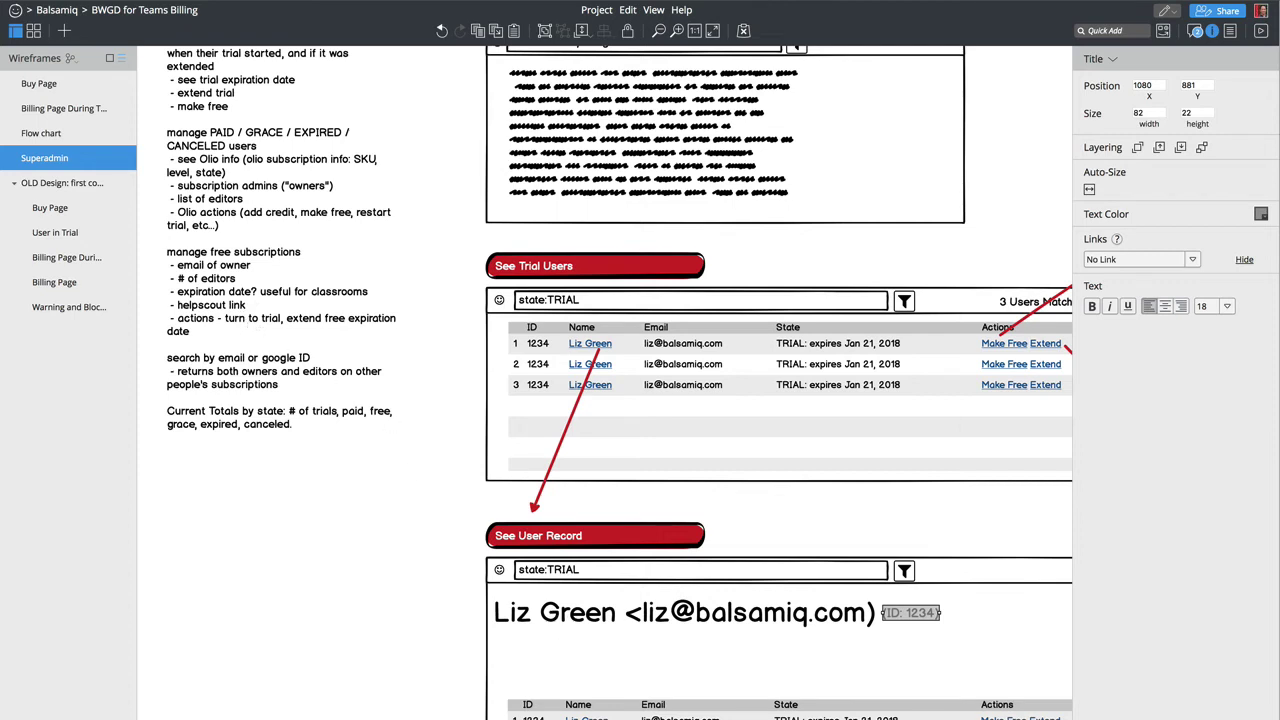
Step: Strip the user record's table down to only its header row
click(560, 706)
key(Return)
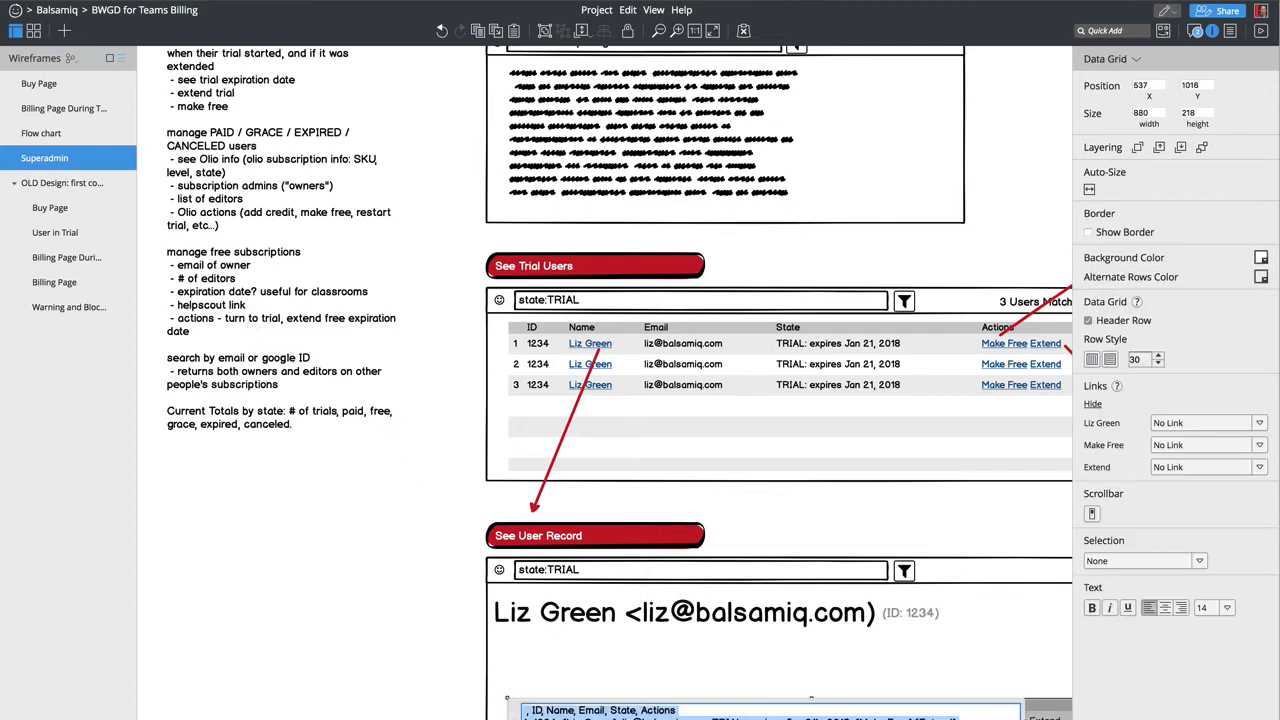
key(Left)
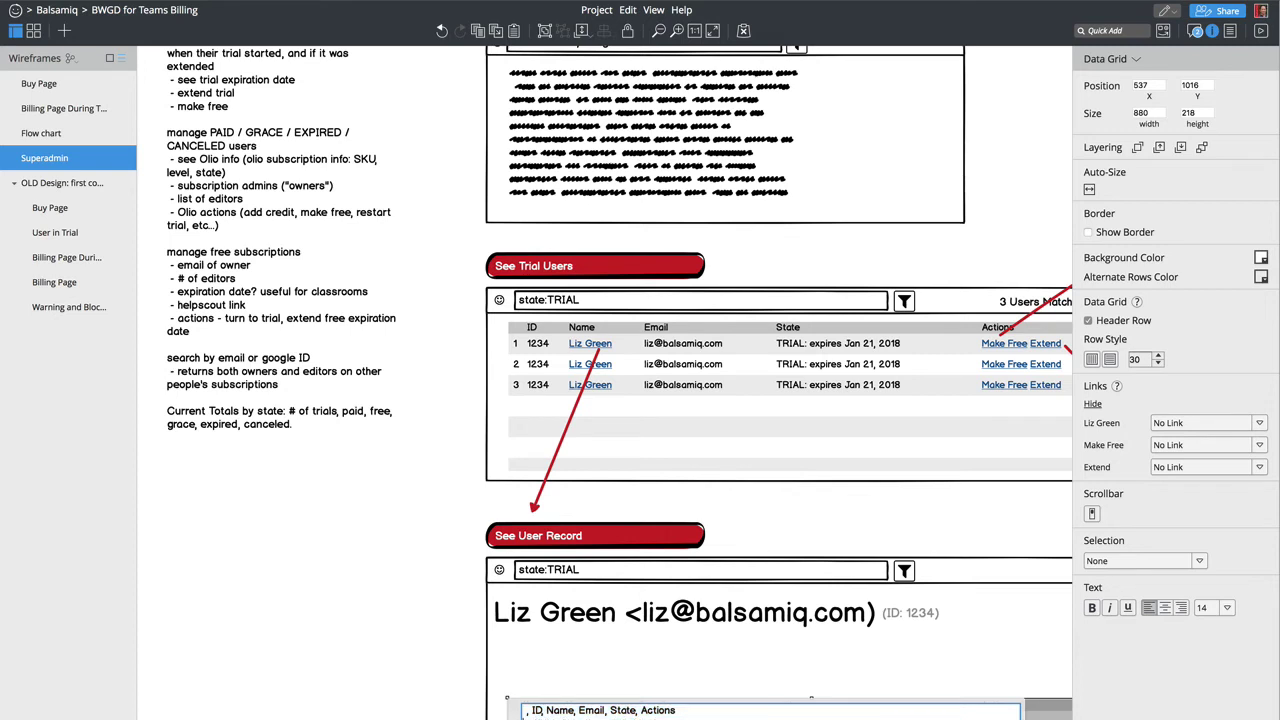
key(ctrl+Return)
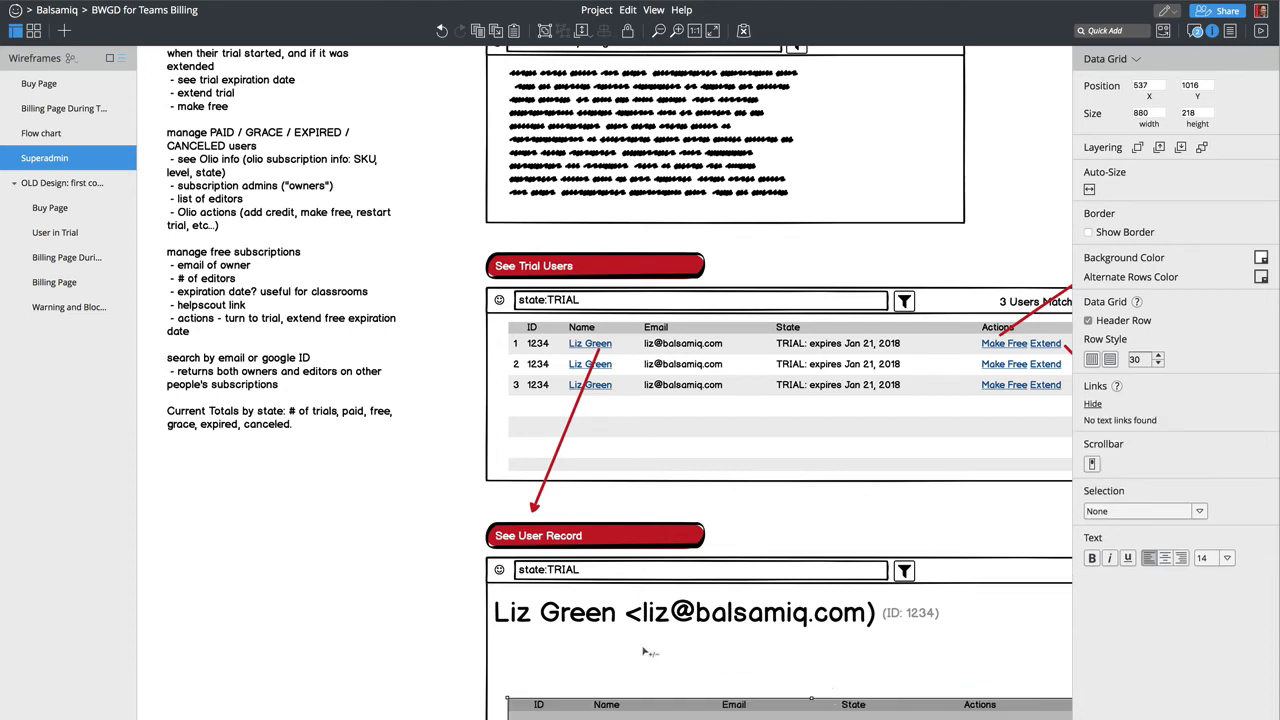
Step: Add a 'History' label above the table and shift both left to align
text(label)
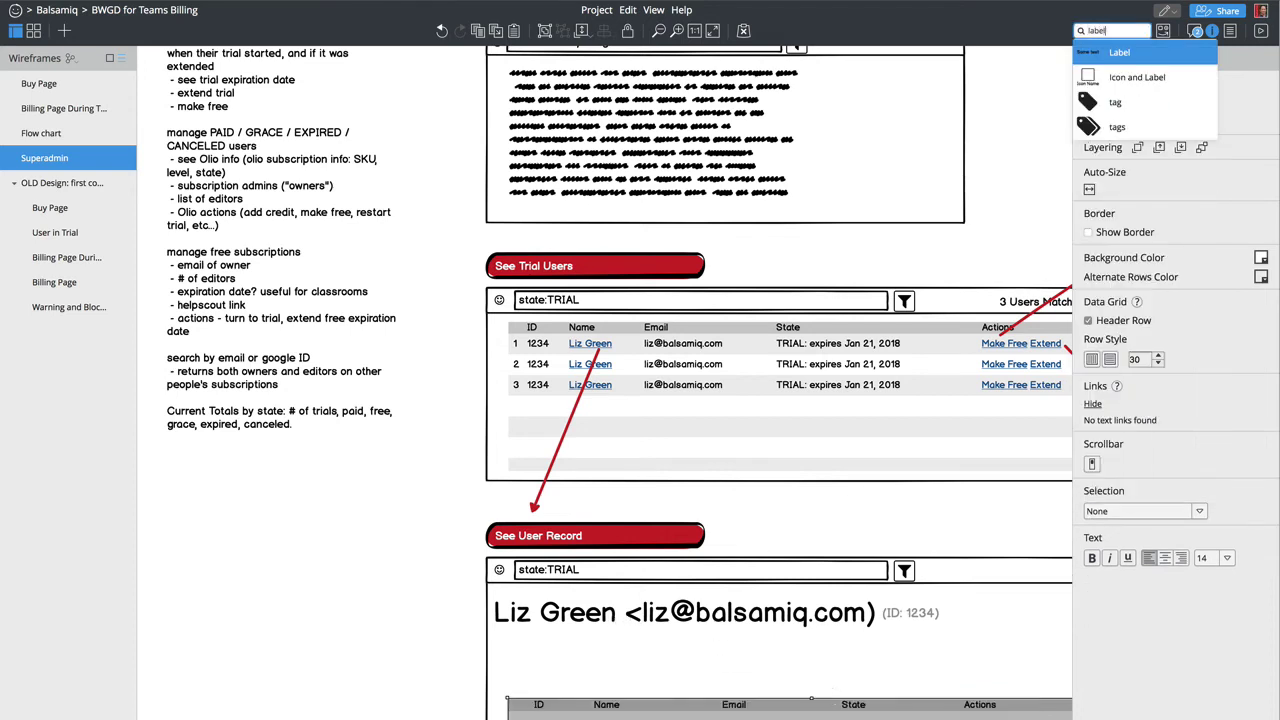
key(Return)
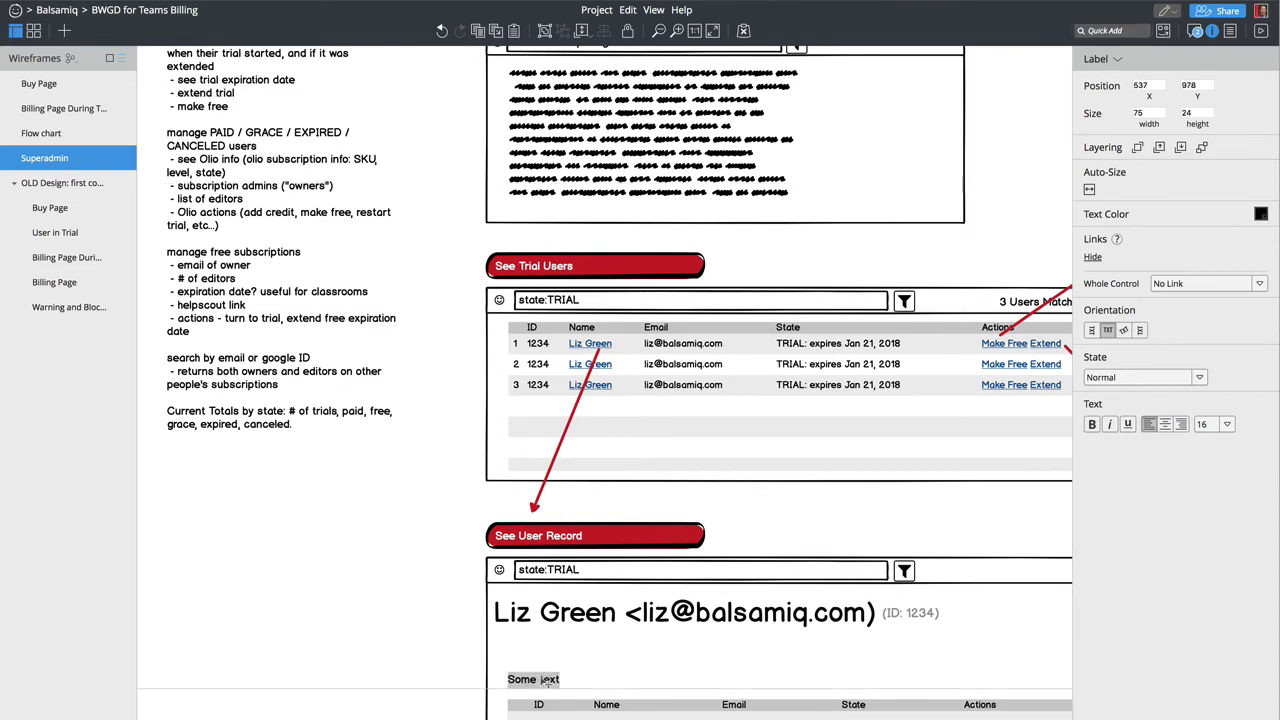
click(546, 683)
double_click(543, 680)
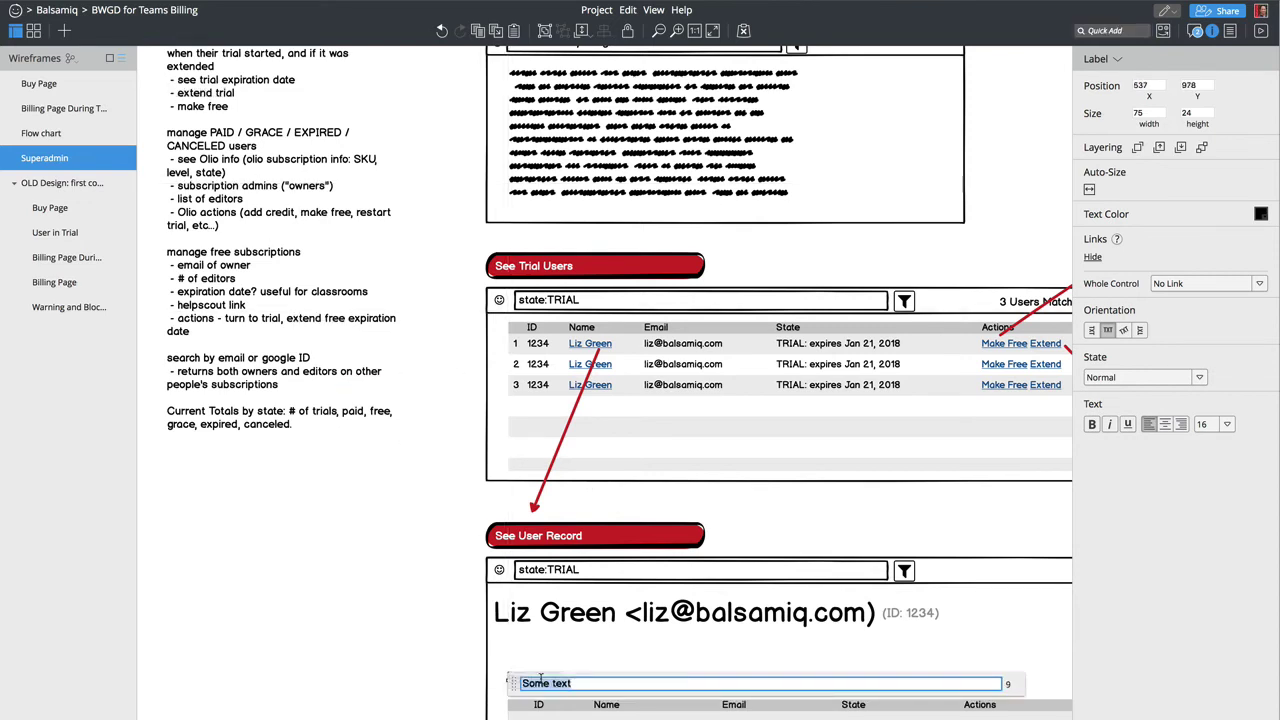
text(History)
key(Return)
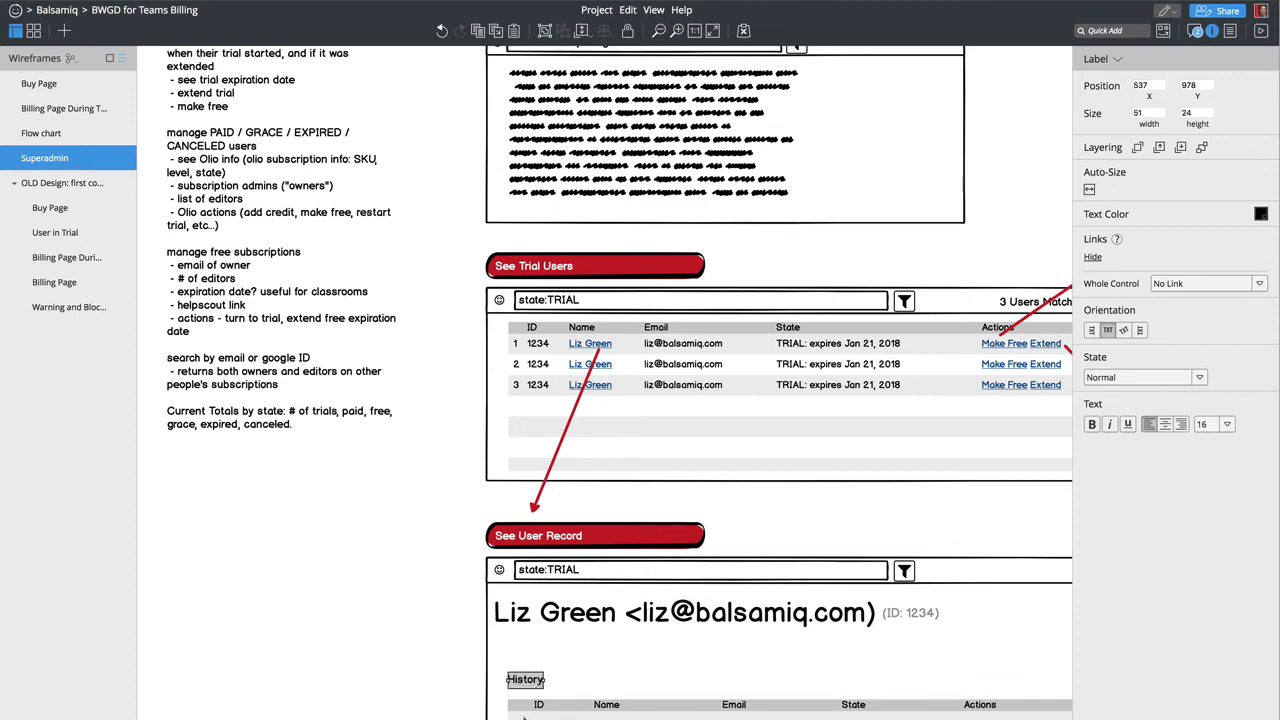
shift+click(538, 712)
drag(538, 712, 524, 716)
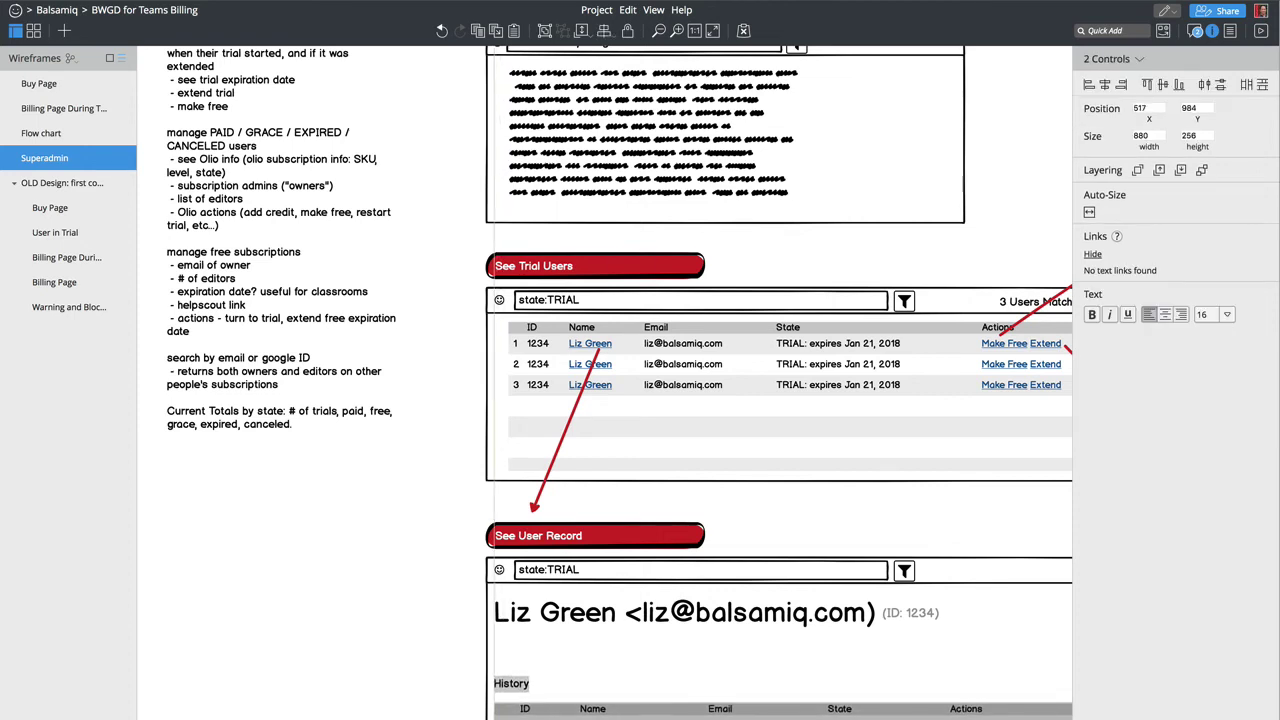
click(447, 689)
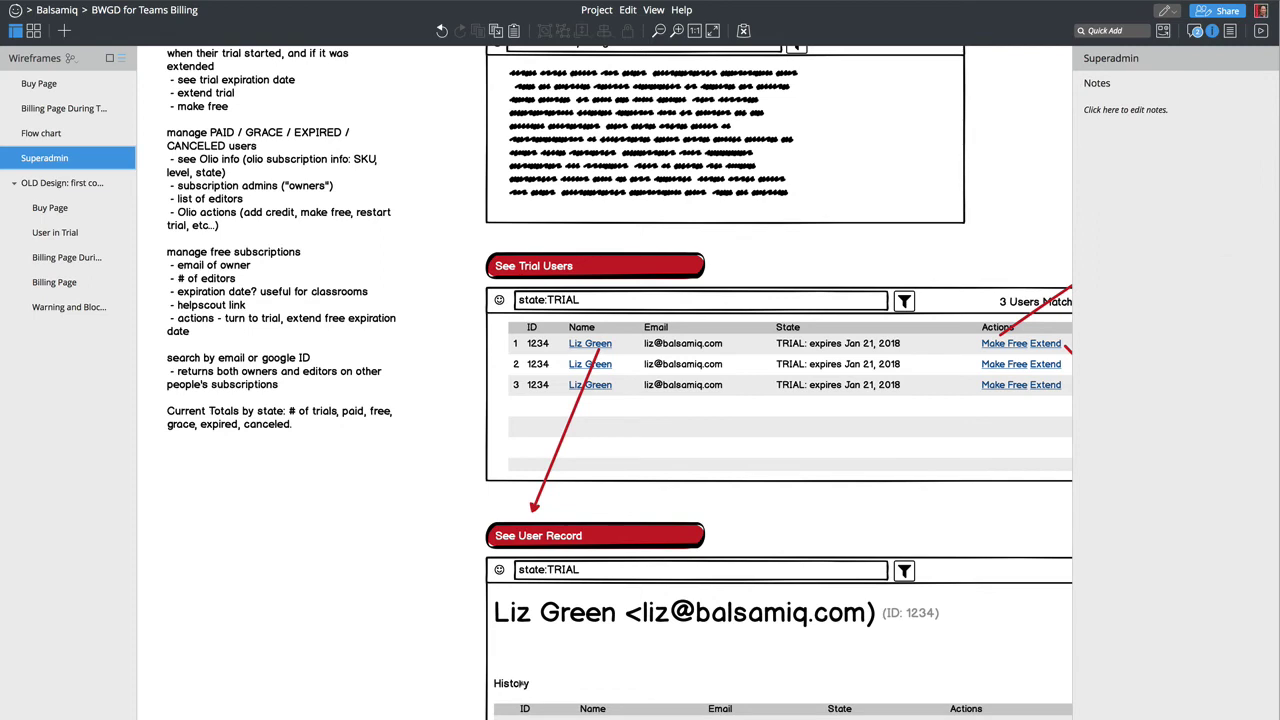
Step: Place a text block under the name heading with 'State:' and 'Team:' lines
text(par)
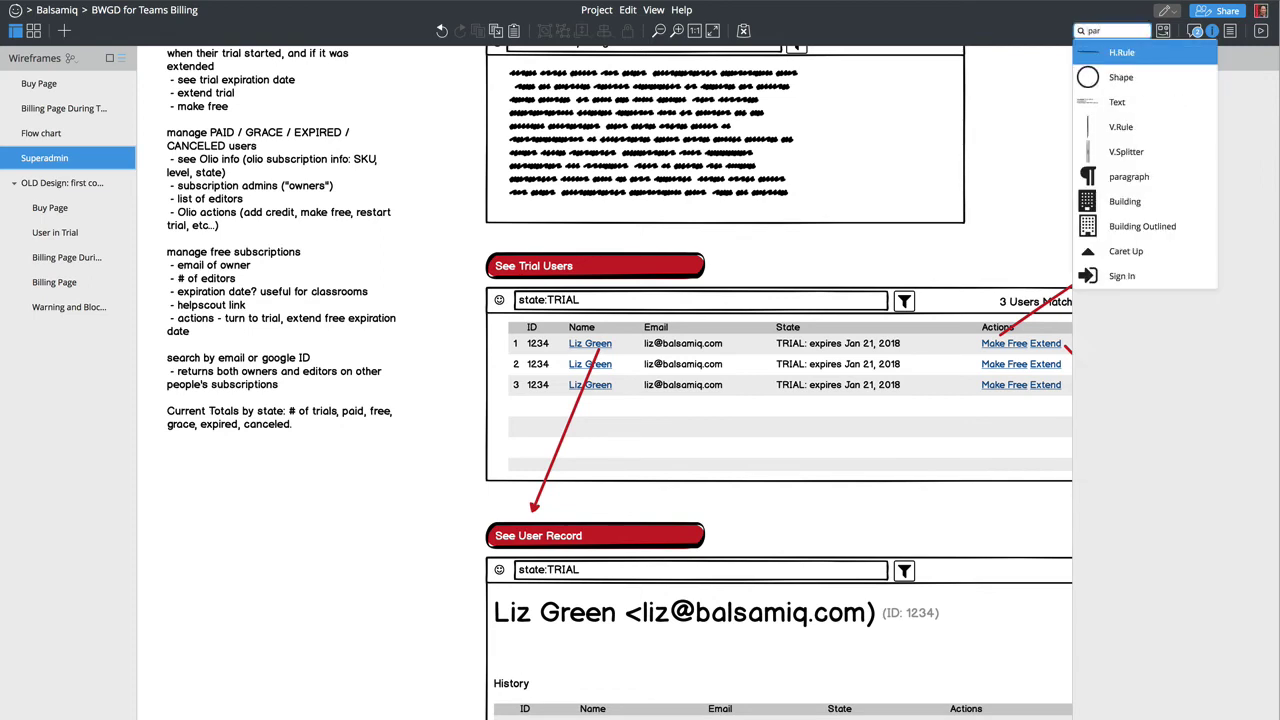
key(ctrl+a)
text(text)
key(Return)
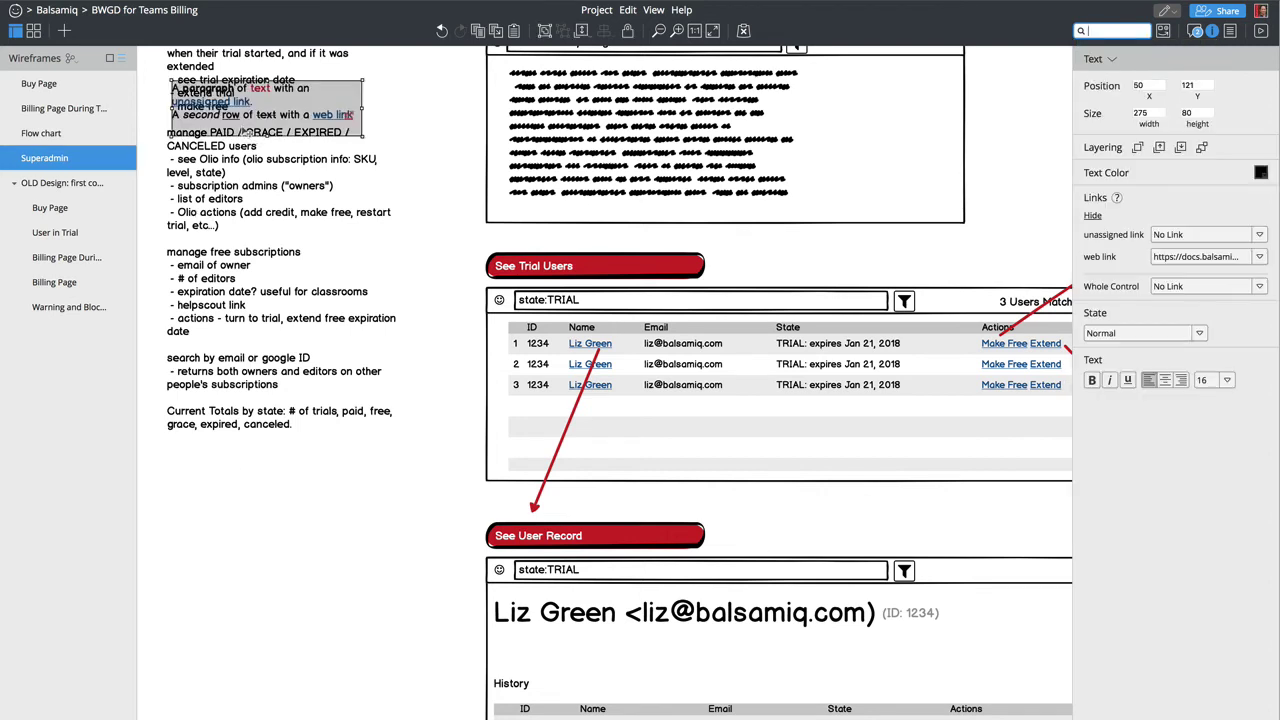
drag(245, 133, 573, 650)
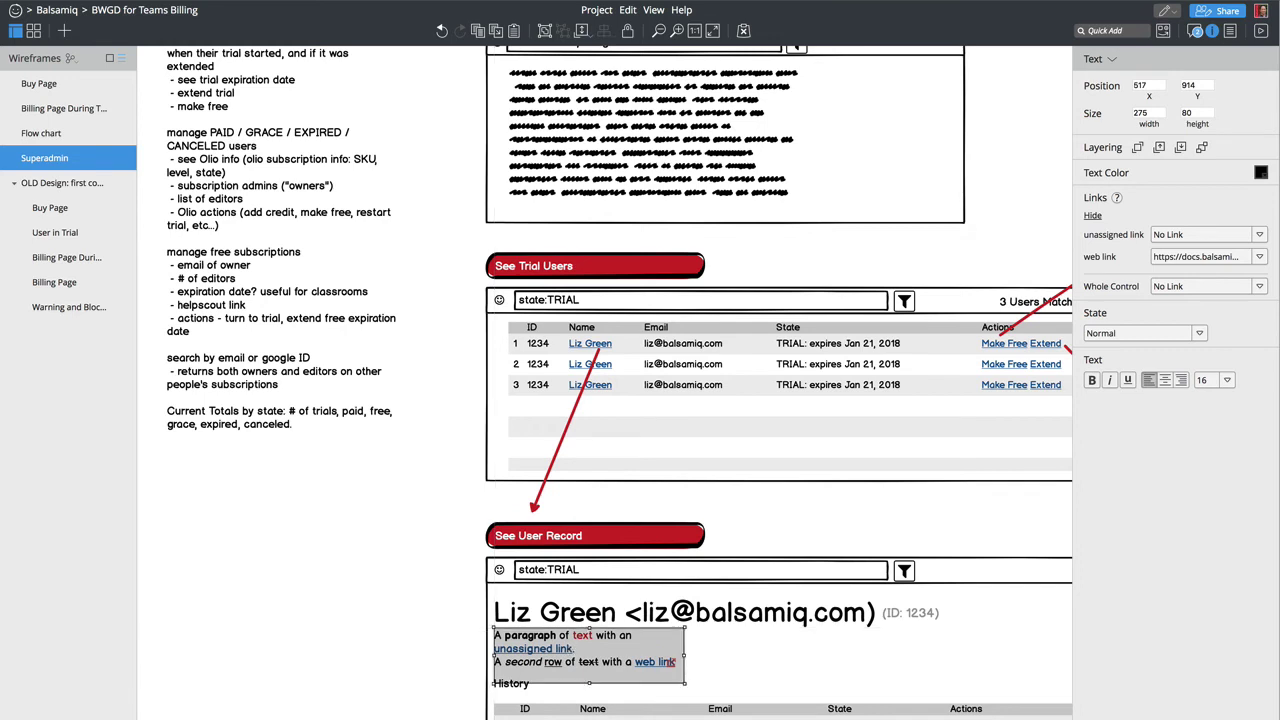
key(Return)
text(State)
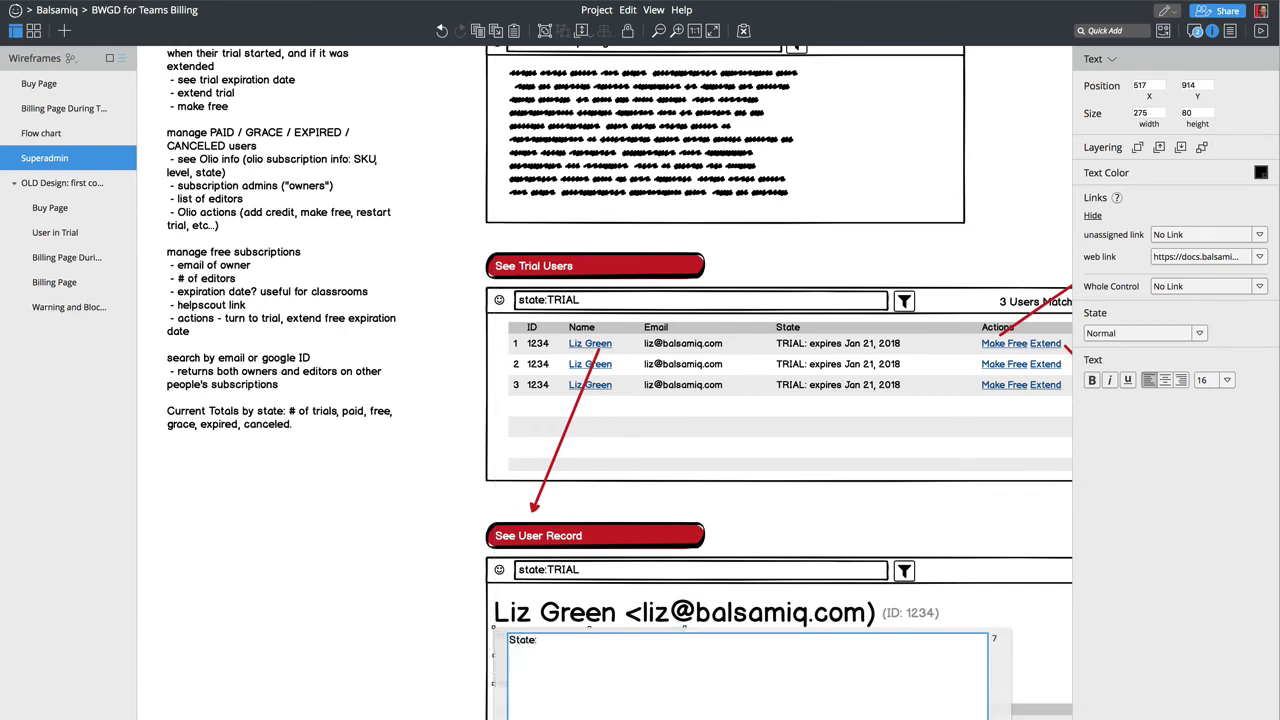
text(: Team:)
key(ctrl+Return)
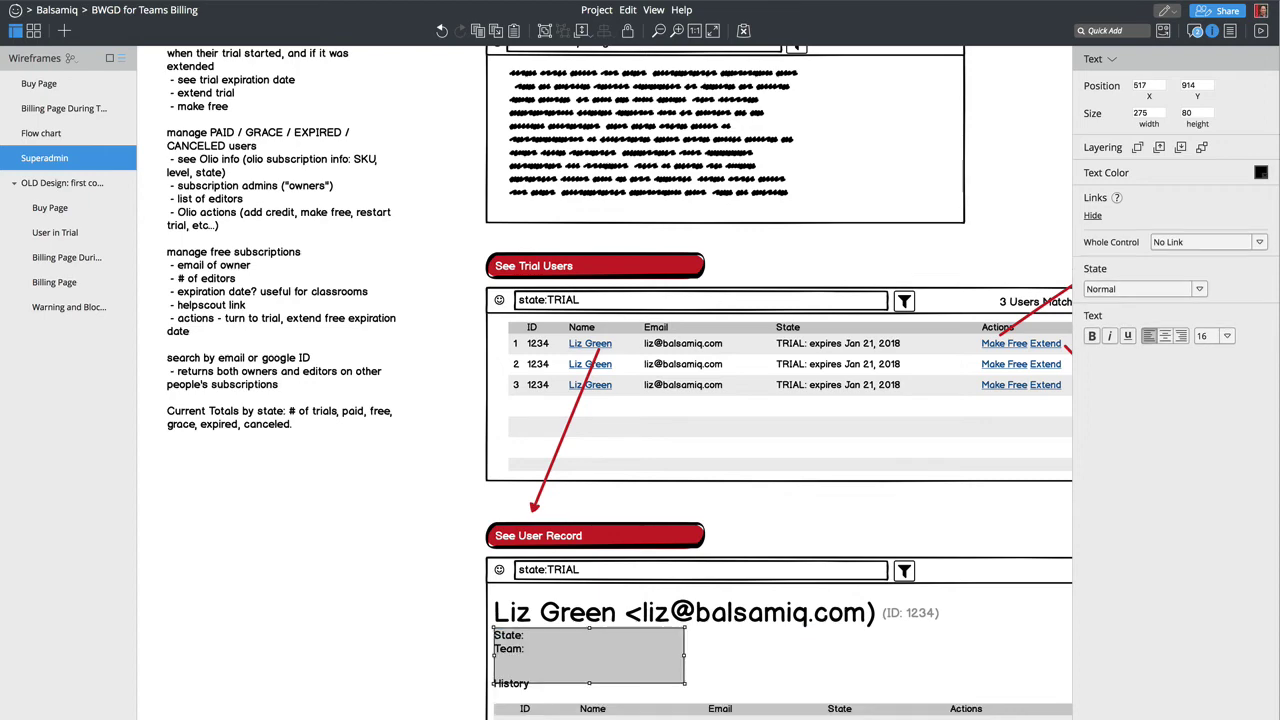
key(Escape)
key(ctrl+minus)
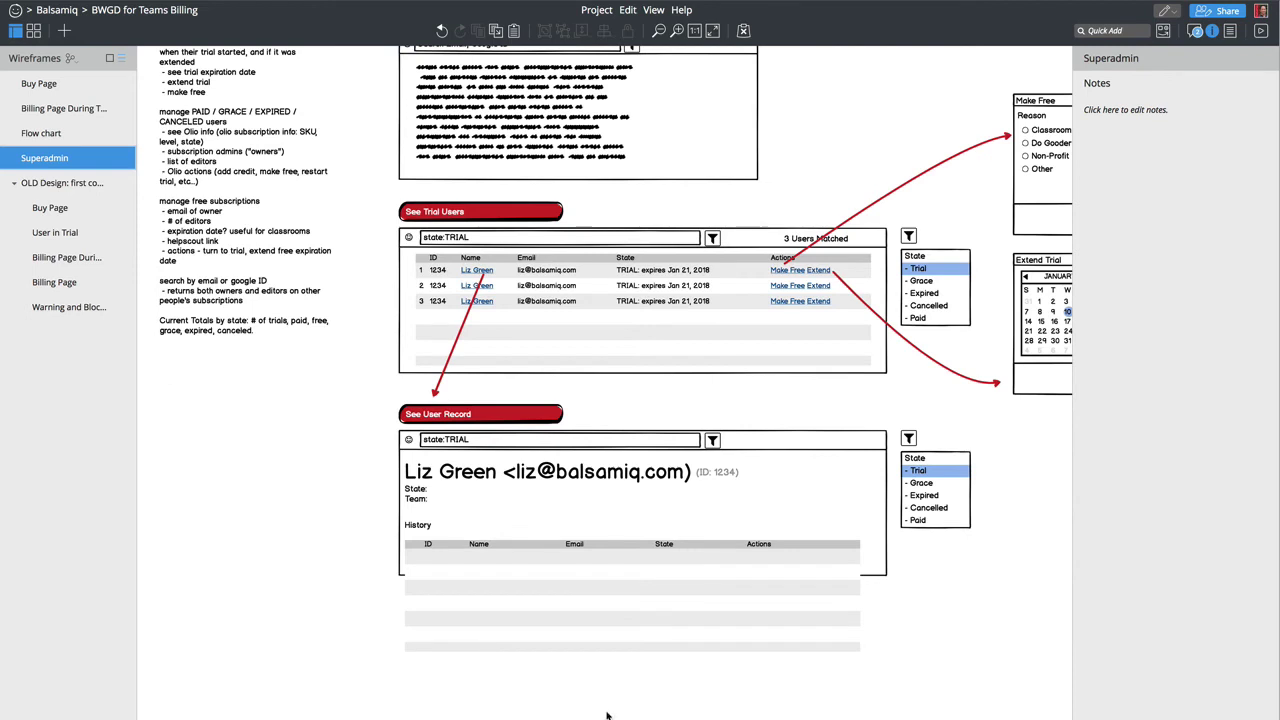
Step: Move the History label and table lower and stretch the panel background to 944 × 606
drag(370, 717, 537, 523)
drag(440, 583, 440, 645)
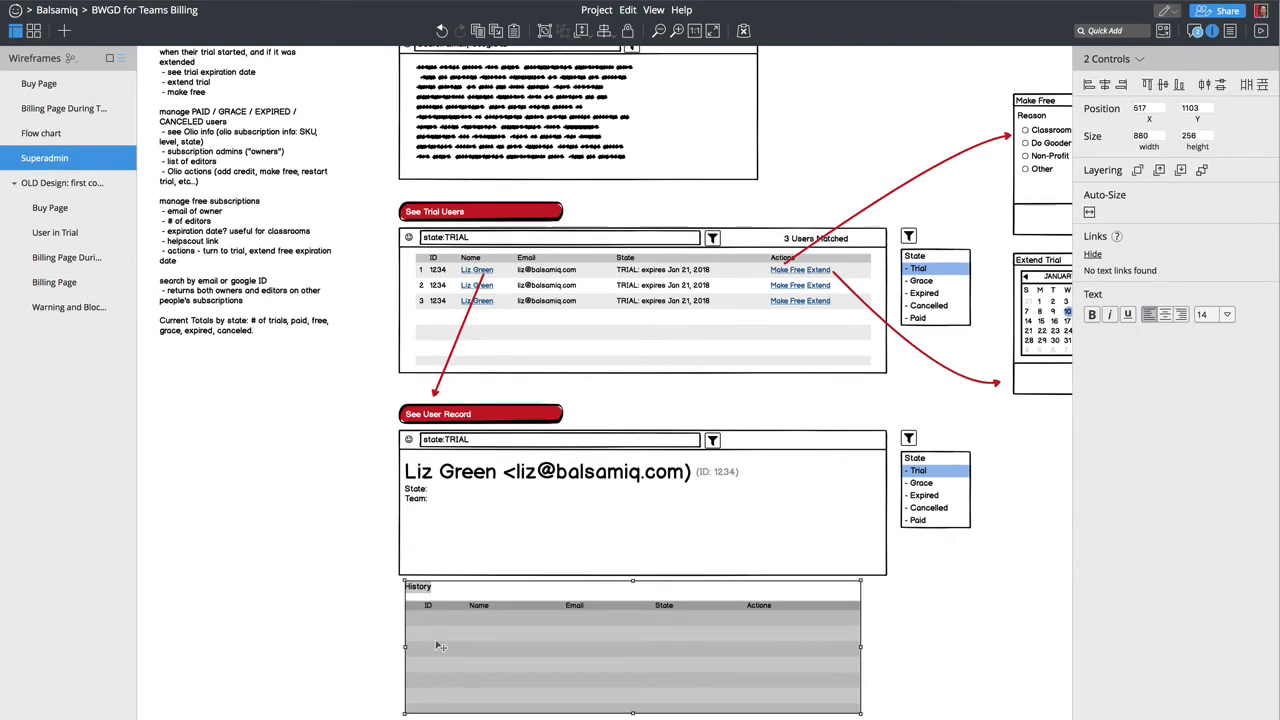
click(739, 551)
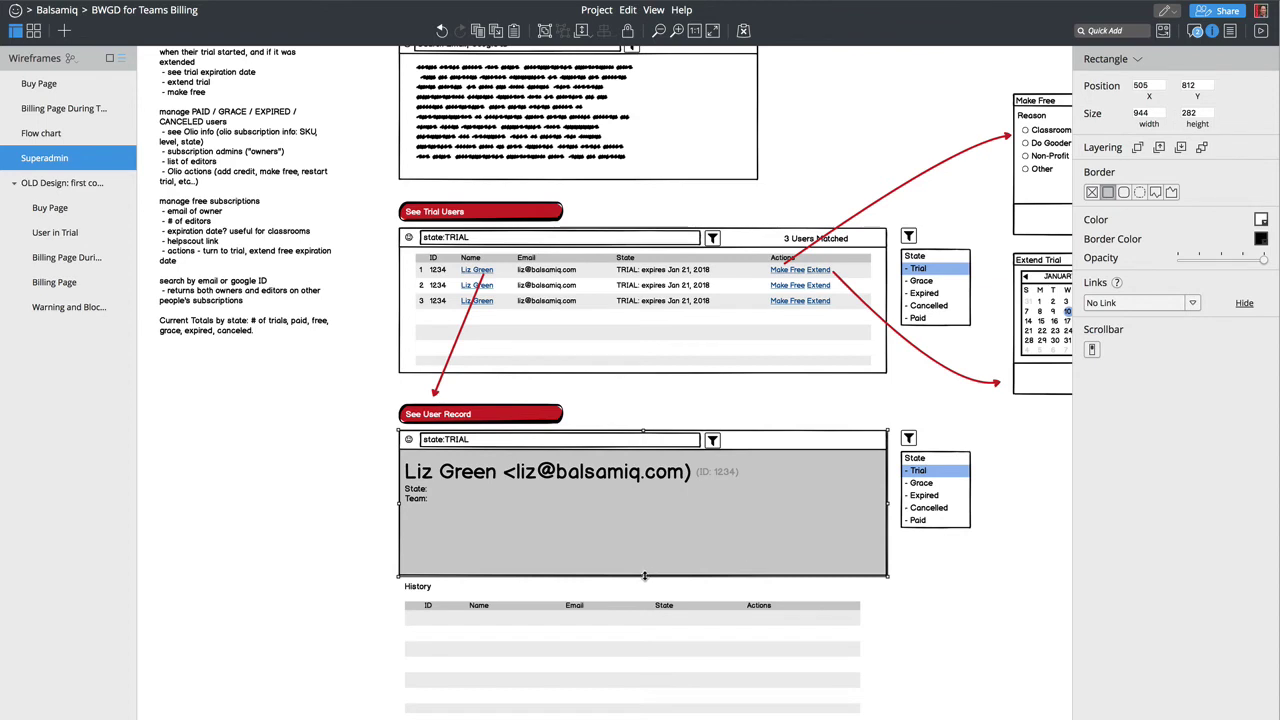
drag(643, 575, 643, 719)
click(992, 688)
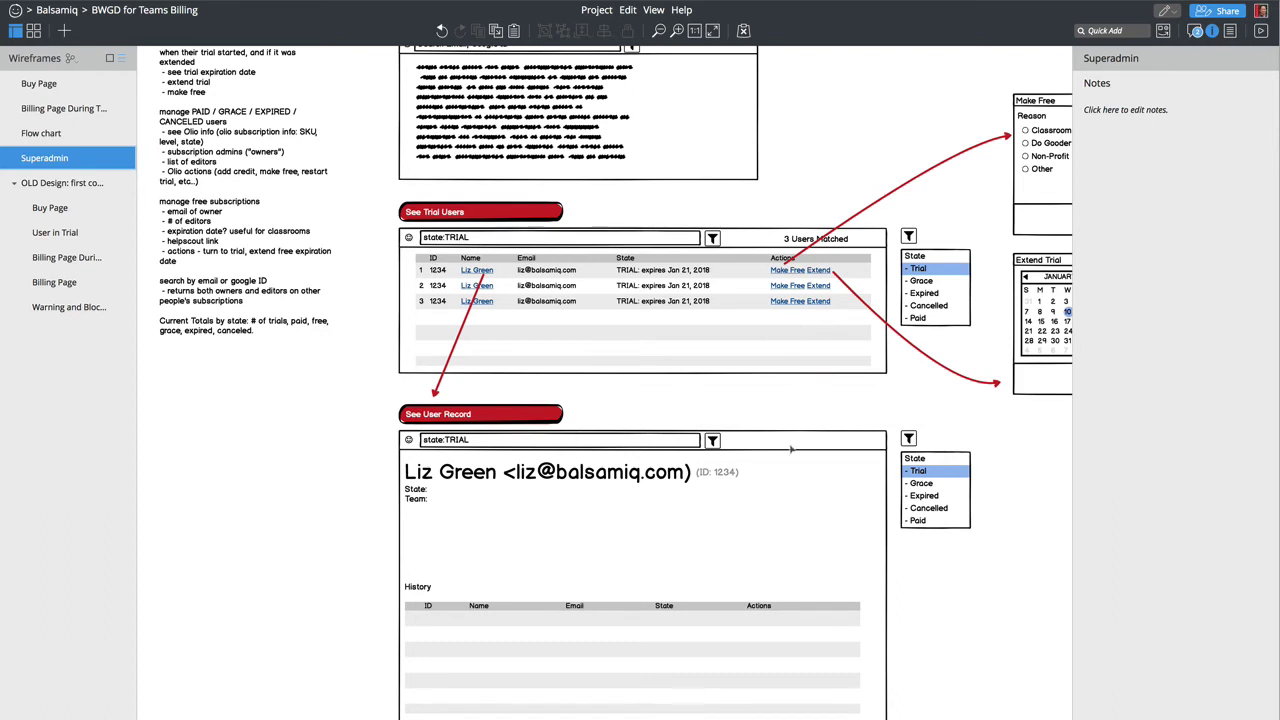
key(ctrl+slash)
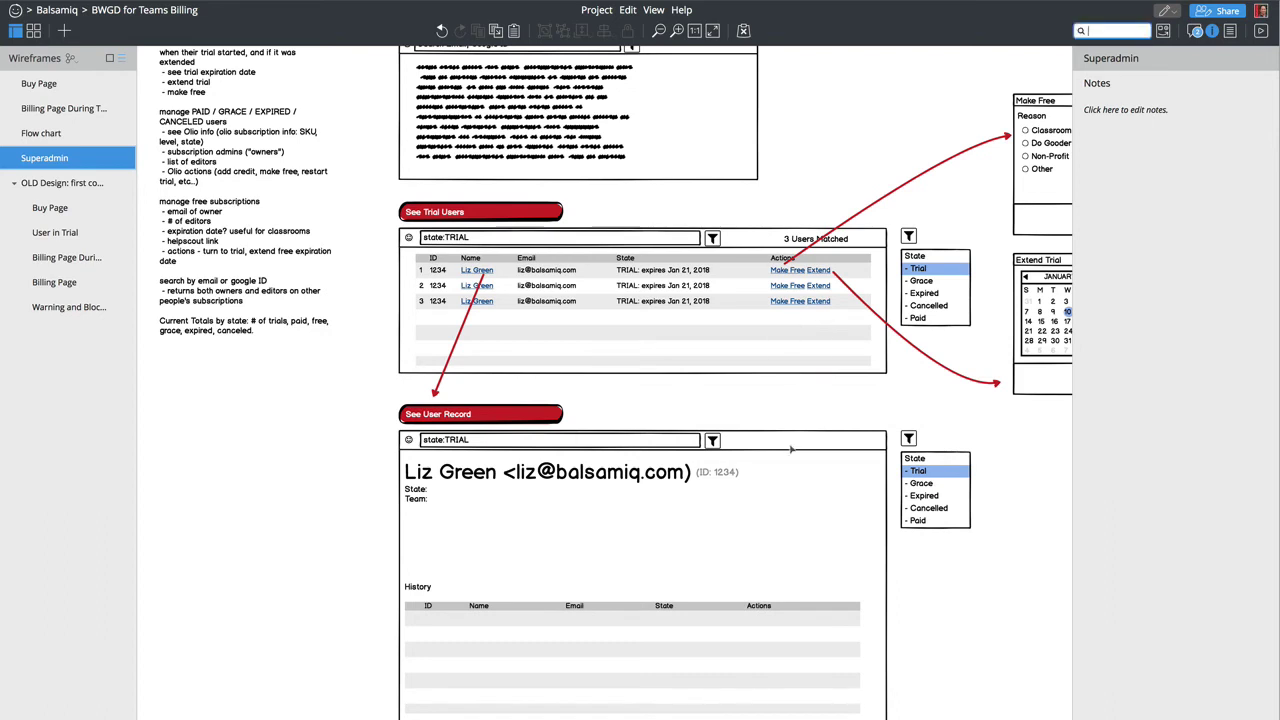
Step: Add a 'Make Free' button beside the user's ID in the record panel
text(b)
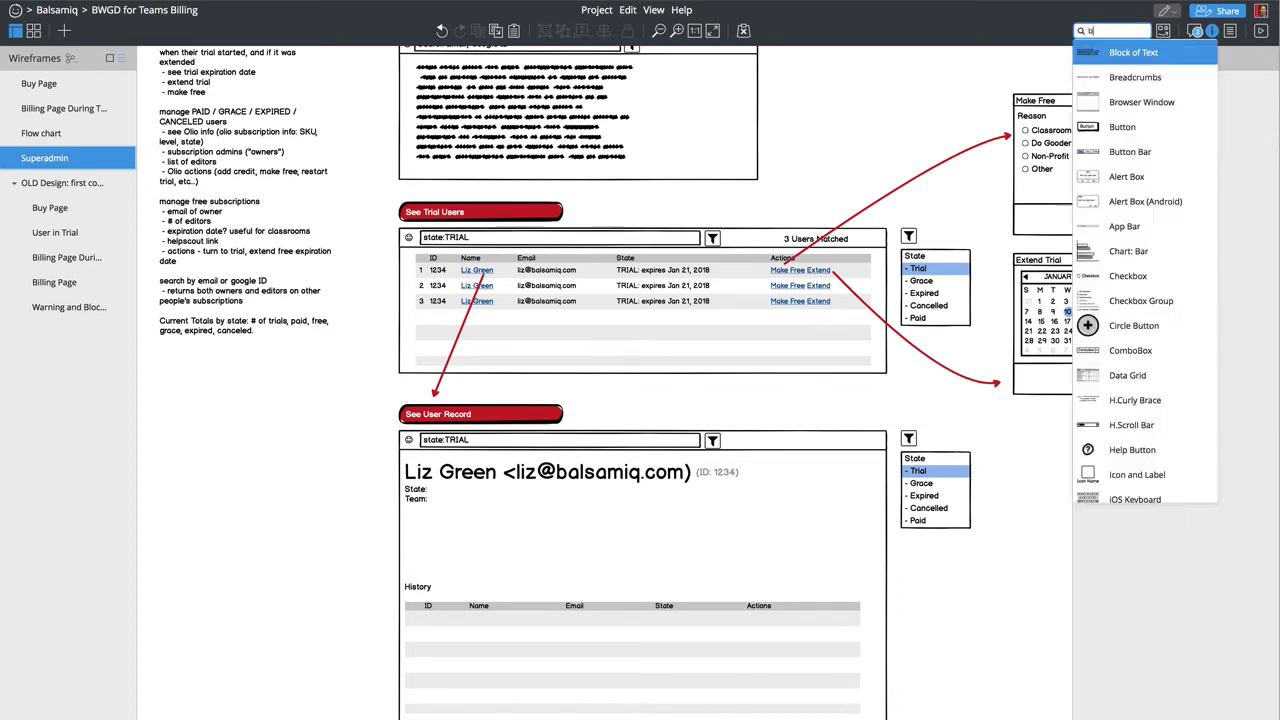
text(iut)
key(BackSpace)
key(BackSpace)
key(BackSpace)
text(i)
key(BackSpace)
text(utton)
key(Return)
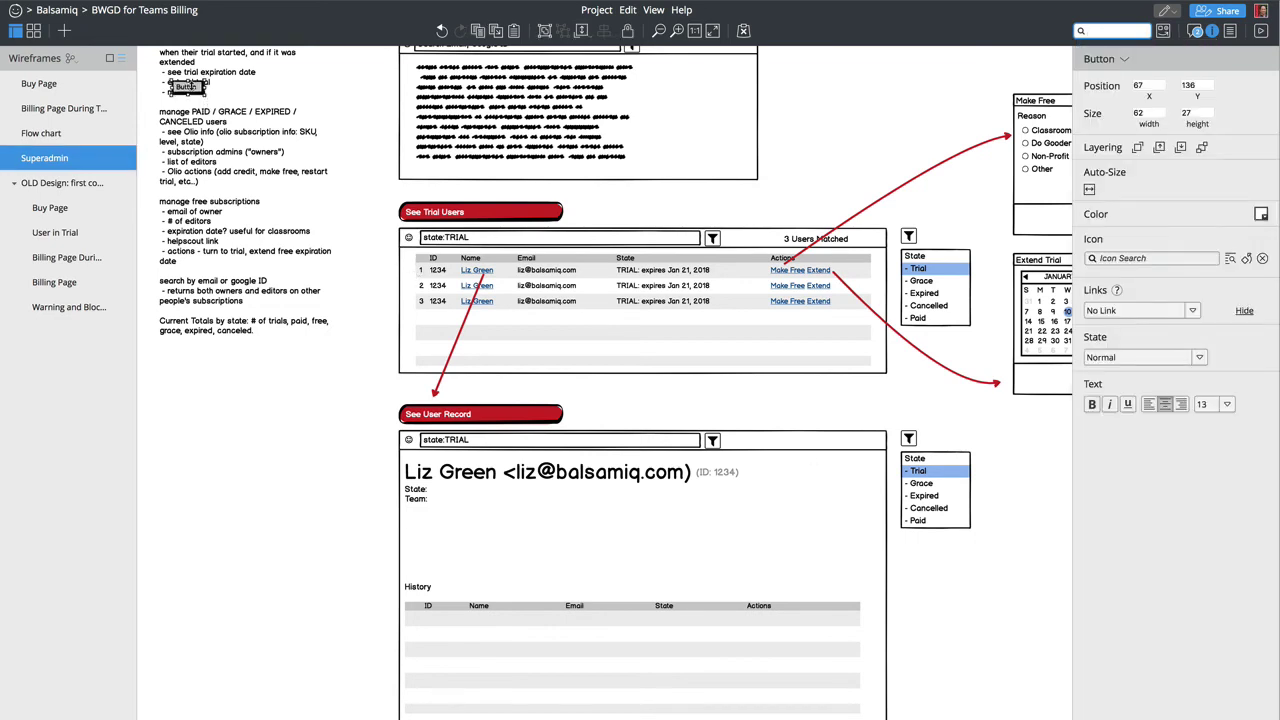
drag(190, 92, 772, 477)
double_click(772, 477)
text(Make)
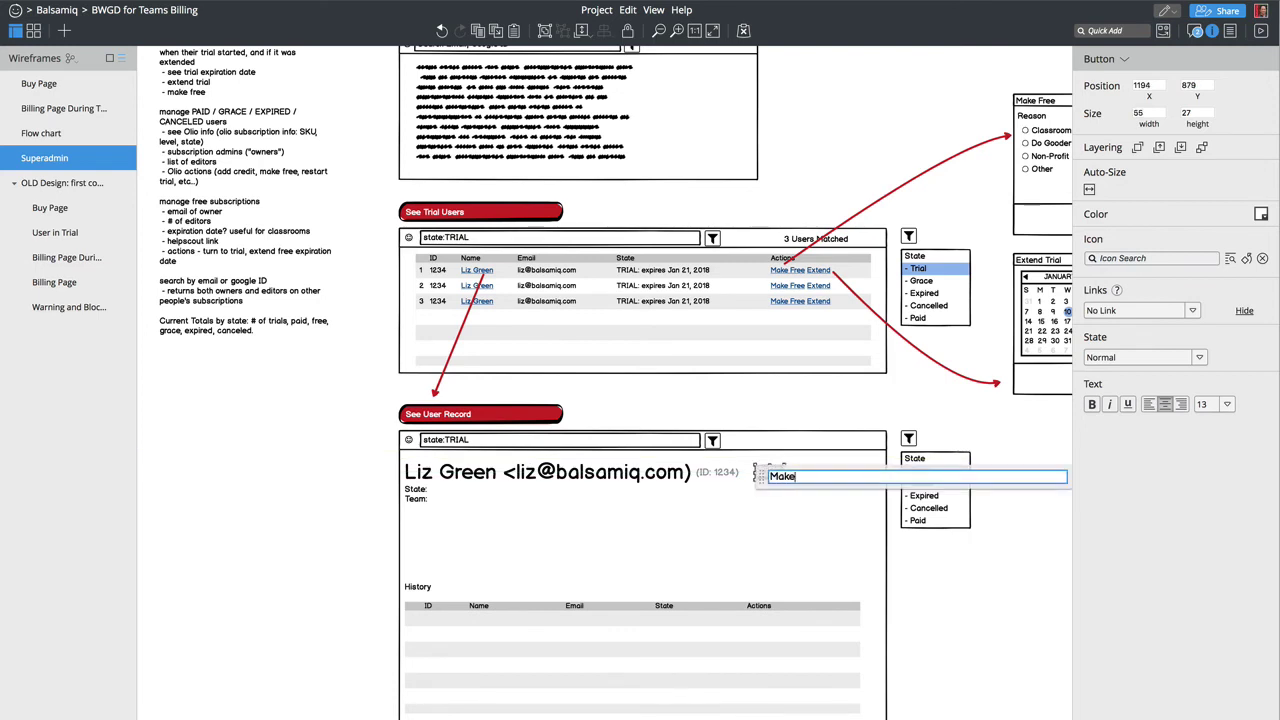
text( Free)
key(Return)
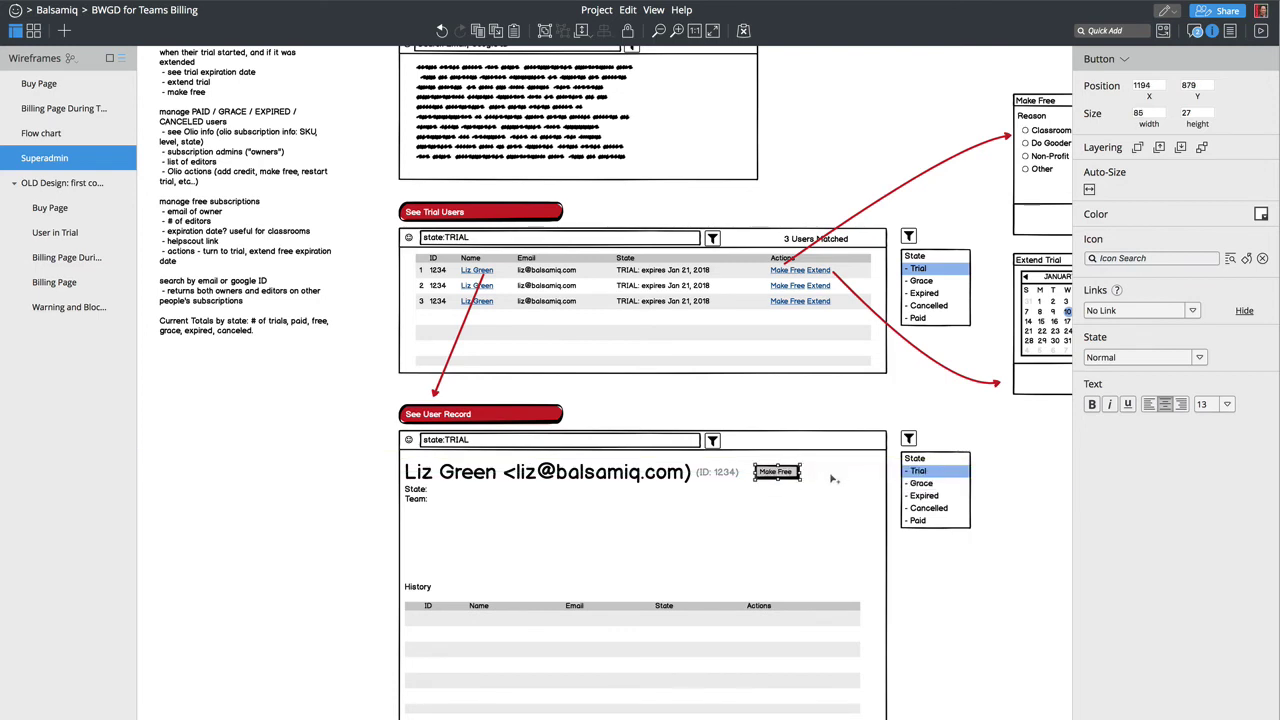
Step: Duplicate it as an 'Extend' button and shift both toward the panel's right edge
drag(791, 475, 842, 478)
double_click(841, 476)
text(Extend)
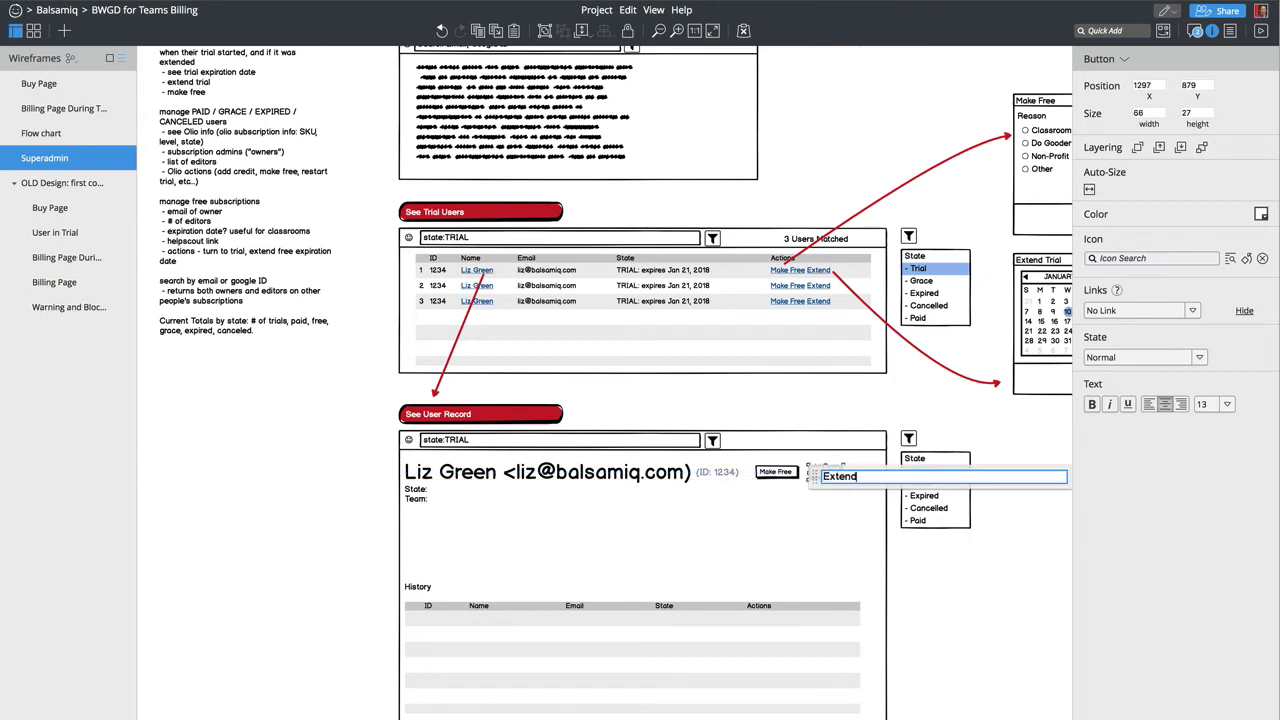
key(Return)
shift+click(778, 474)
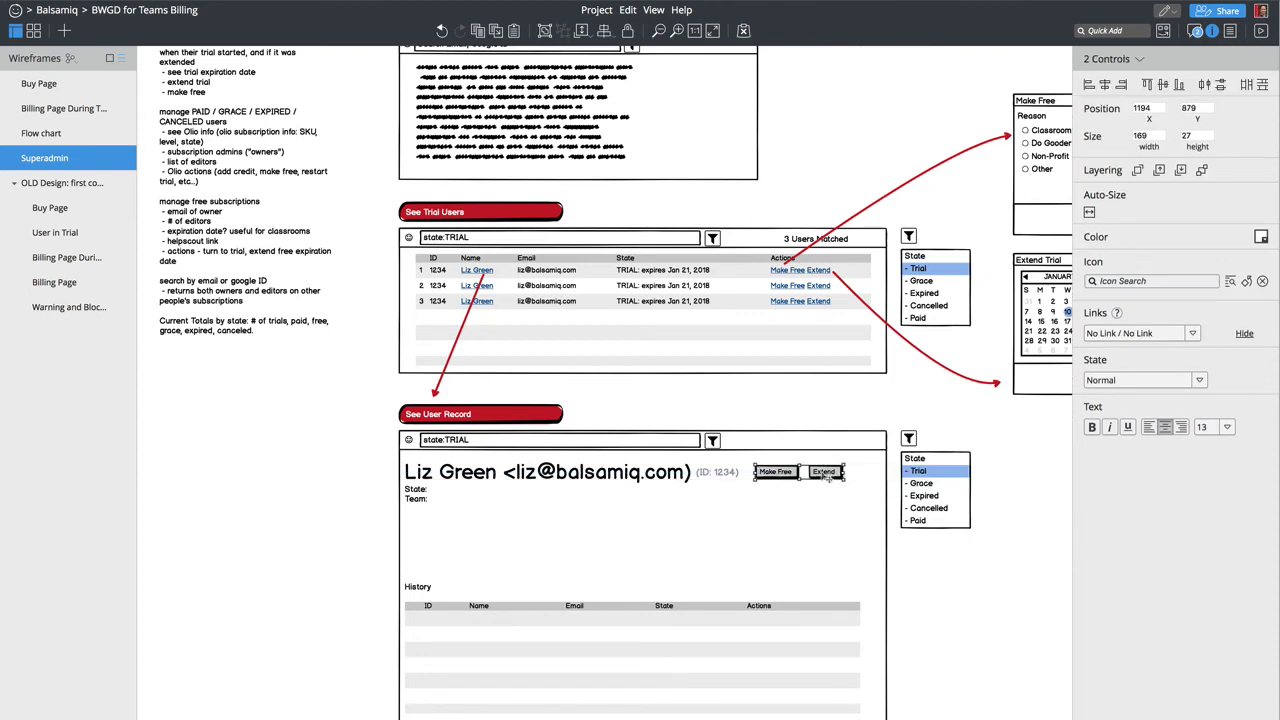
drag(832, 478, 859, 480)
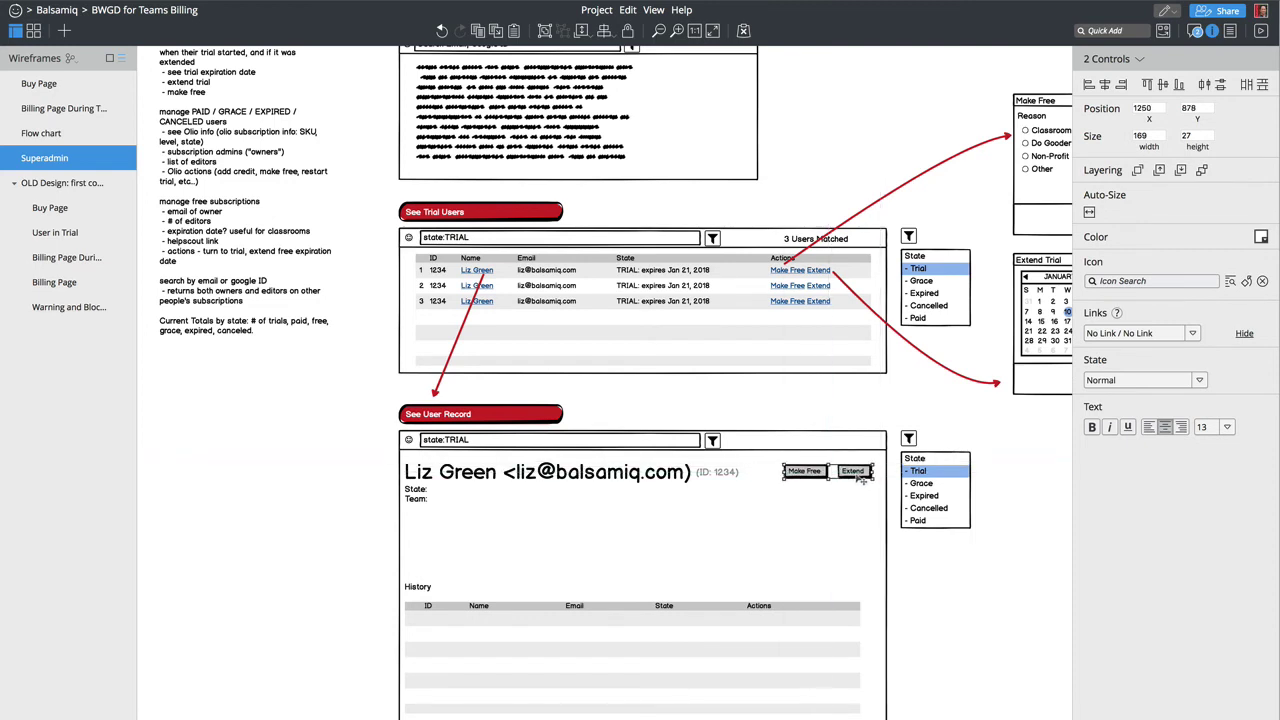
click(967, 663)
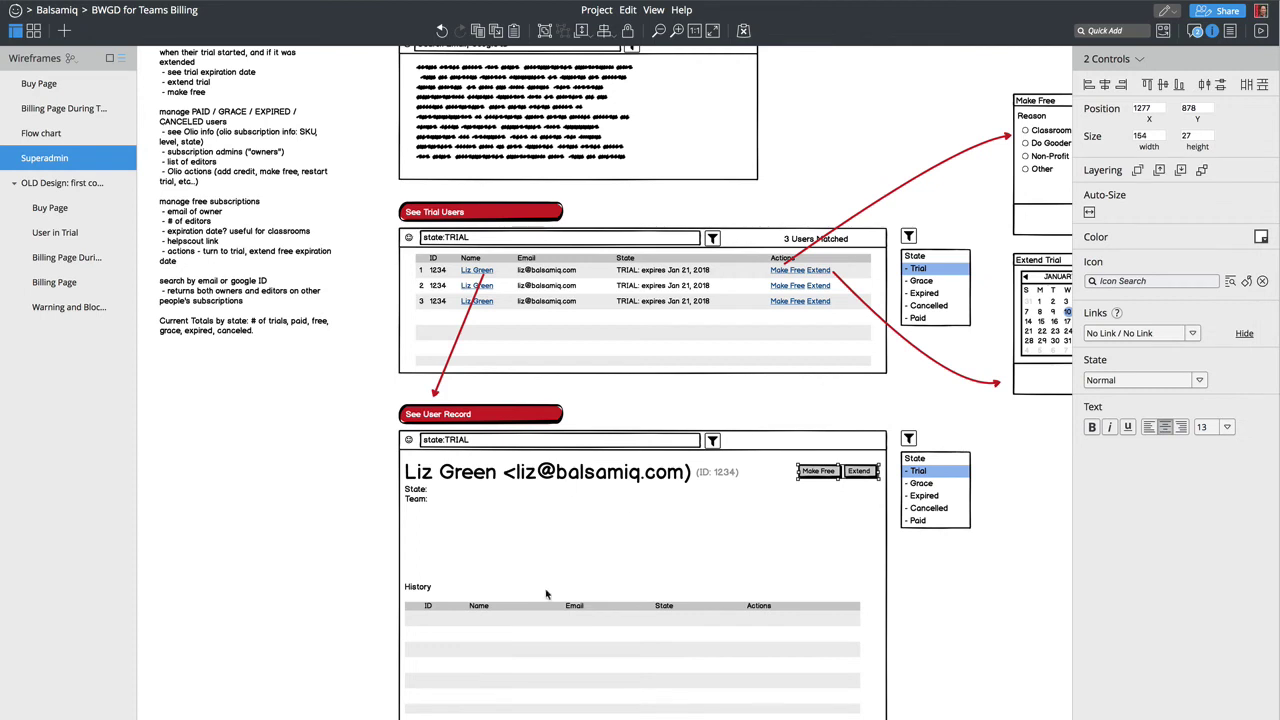
Step: Set the State line to 'TRIAL (expires Dec. 10, 2017)'
click(429, 501)
double_click(430, 501)
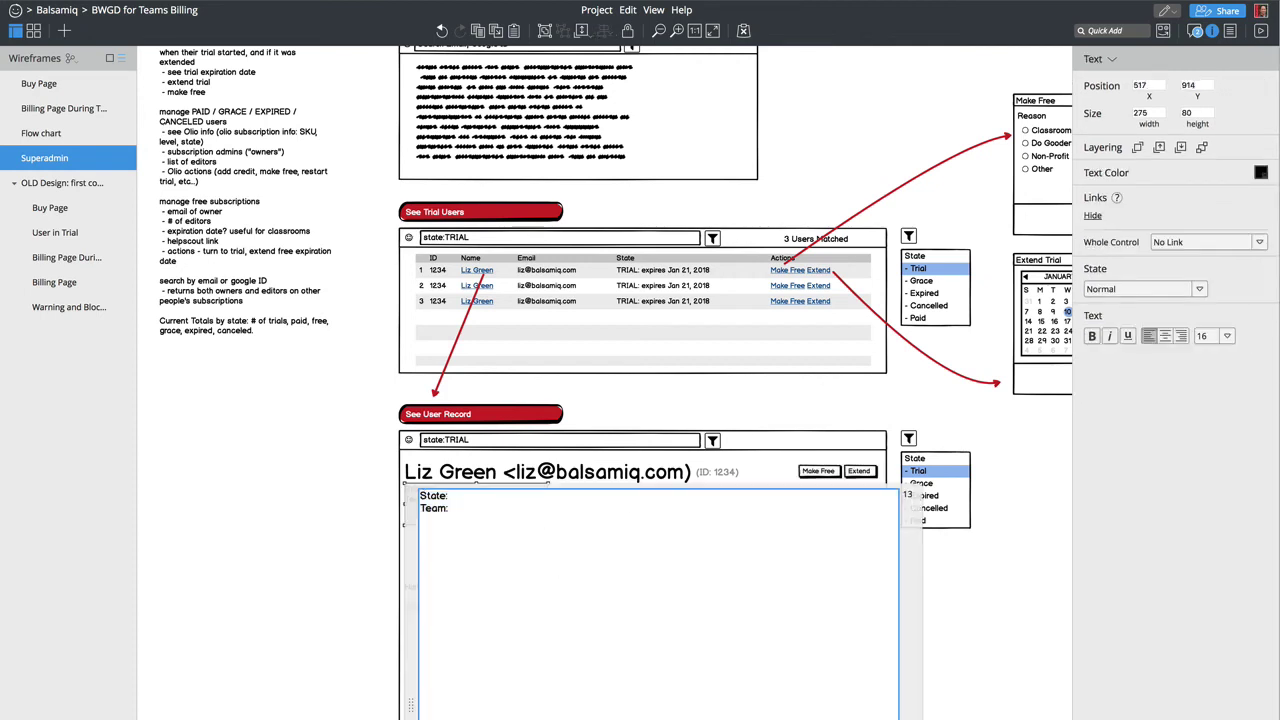
text(Tr)
text(TRIAL )
text(())
key(Left)
text(expires )
text(Jan 21,)
key(BackSpace)
key(BackSpace)
key(BackSpace)
text(10)
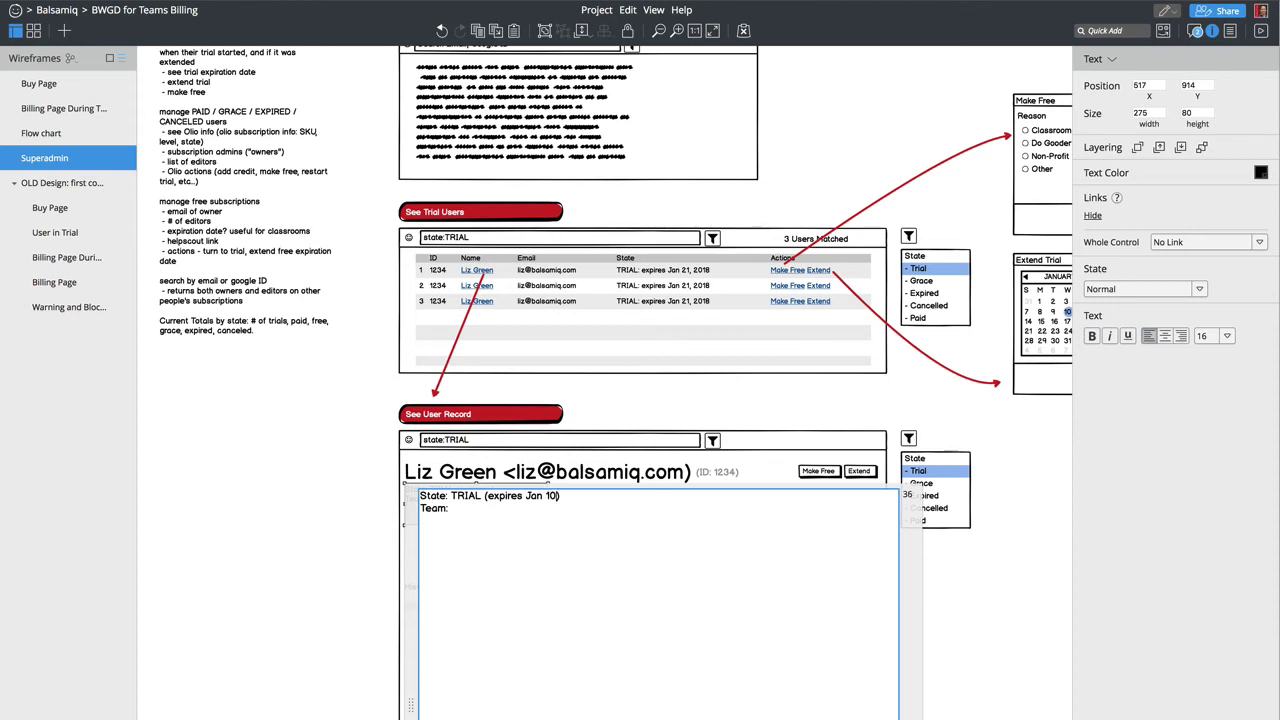
key(BackSpace)
key(BackSpace)
key(BackSpace)
key(BackSpace)
key(BackSpace)
key(BackSpace)
text(Dec. 10, 2017)
key(End)
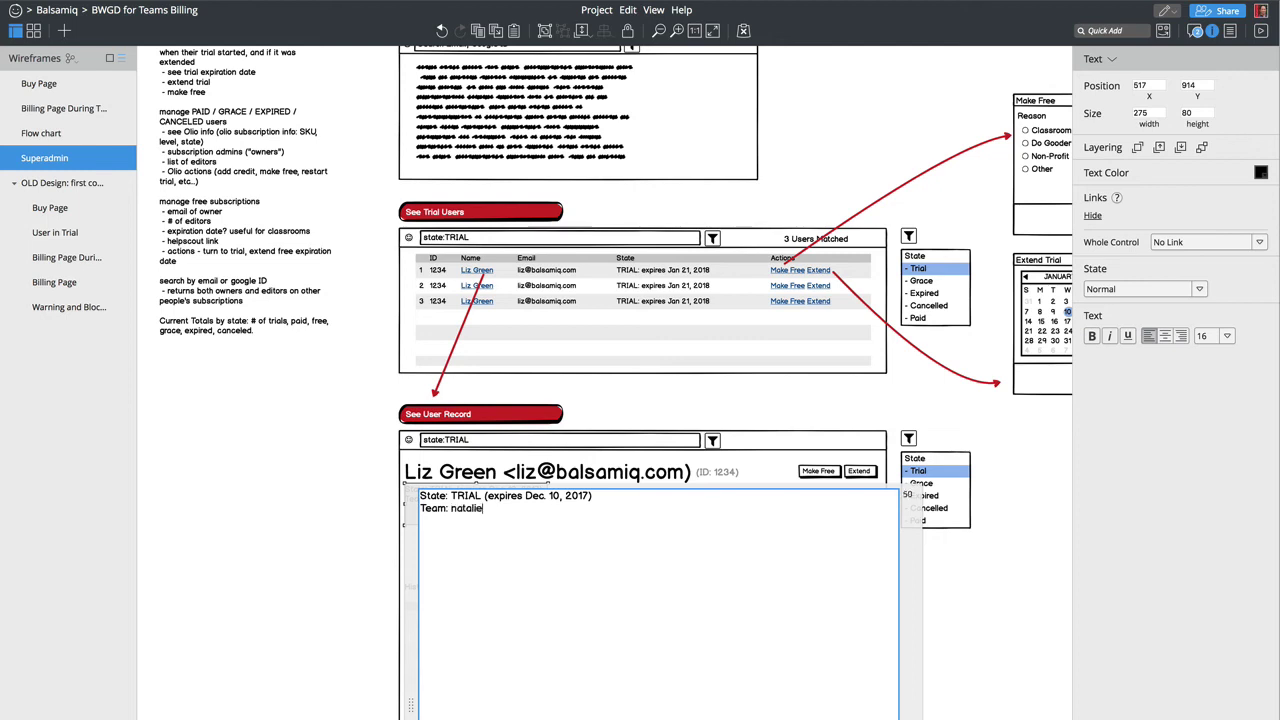
Step: Add a team member's name with their e-mail in parentheses on the Team line
click(451, 508)
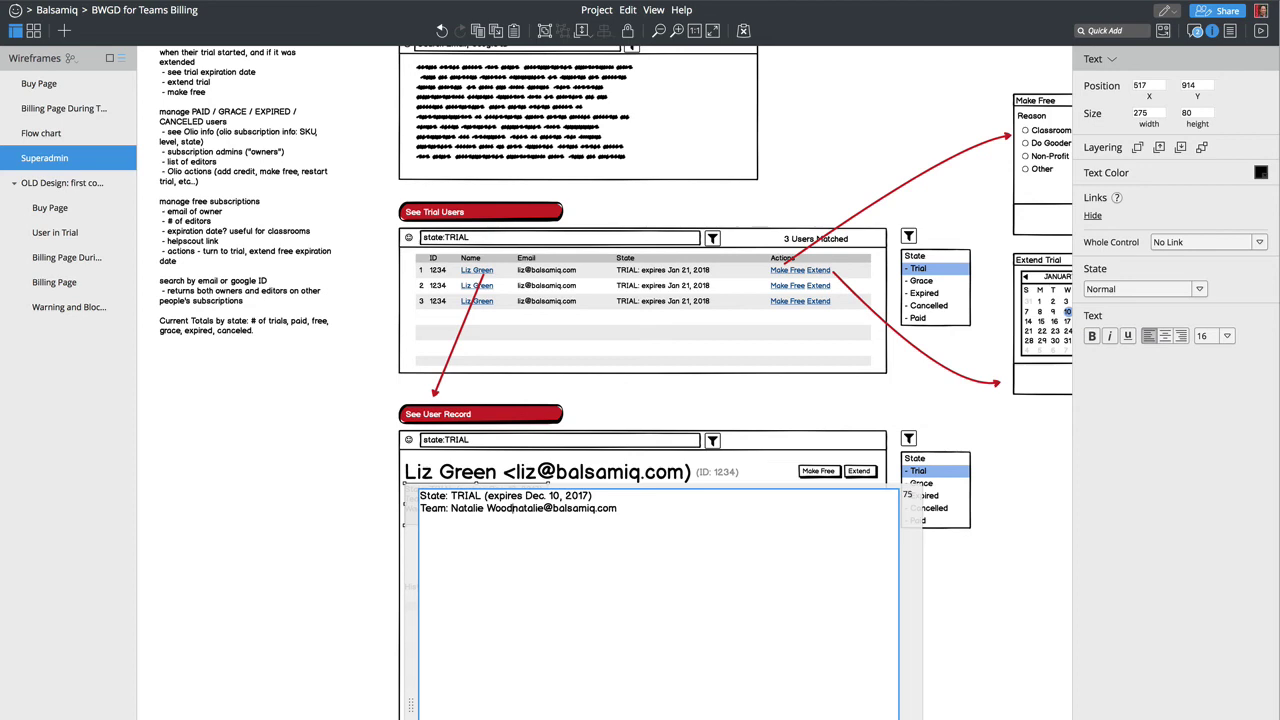
text( ()
key(End)
text())
click(358, 461)
Step: Widen the State/Team text block so its lines stop wrapping, then select the whole record panel
click(497, 512)
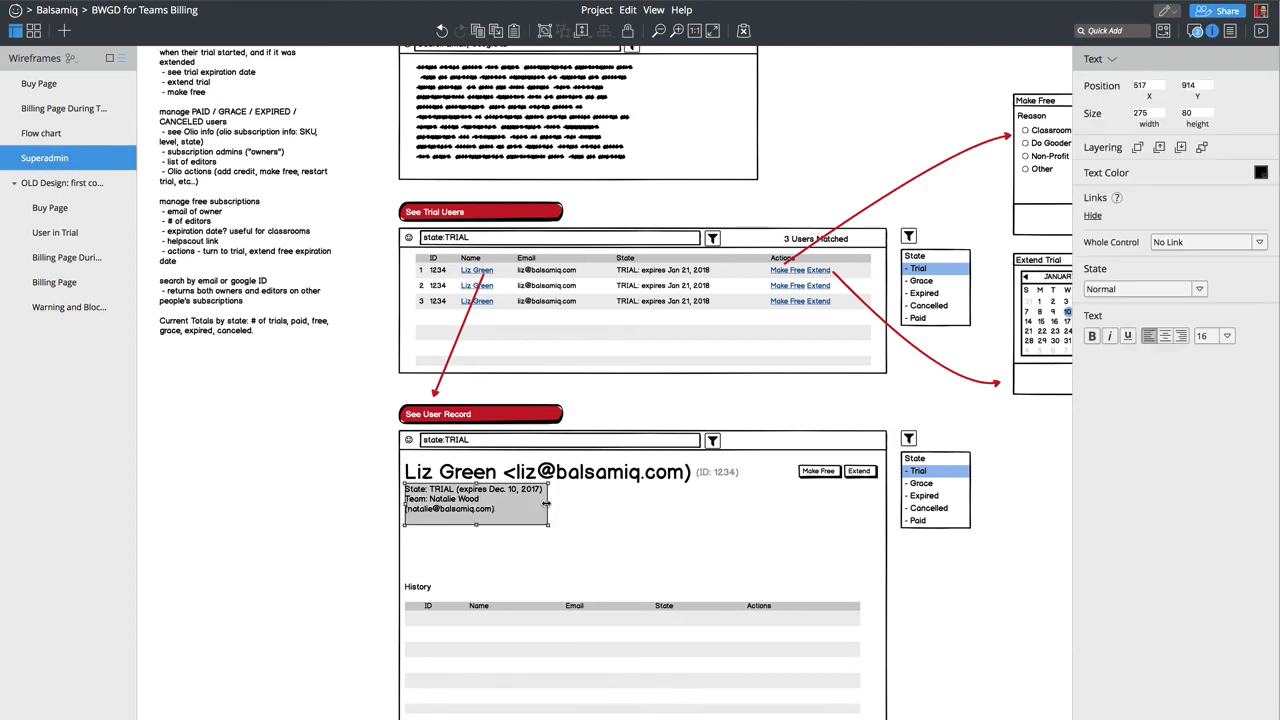
drag(549, 506, 768, 536)
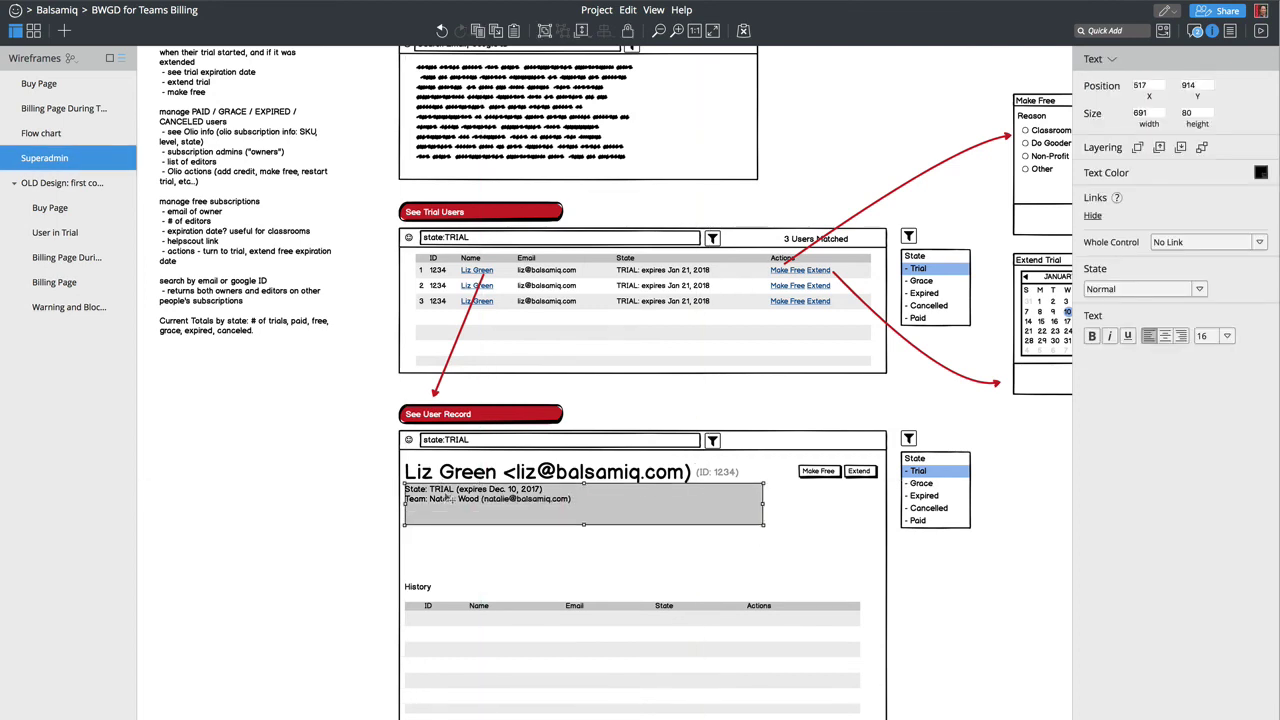
double_click(445, 495)
double_click(455, 495)
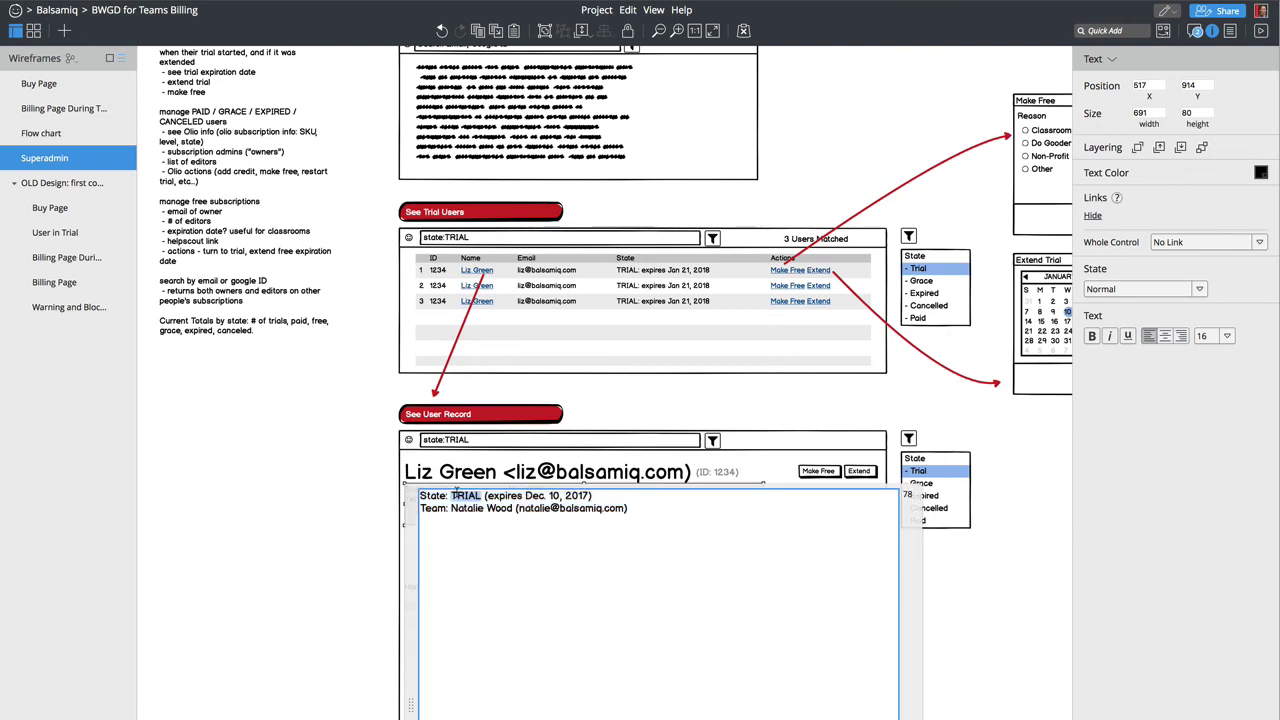
text(PAID)
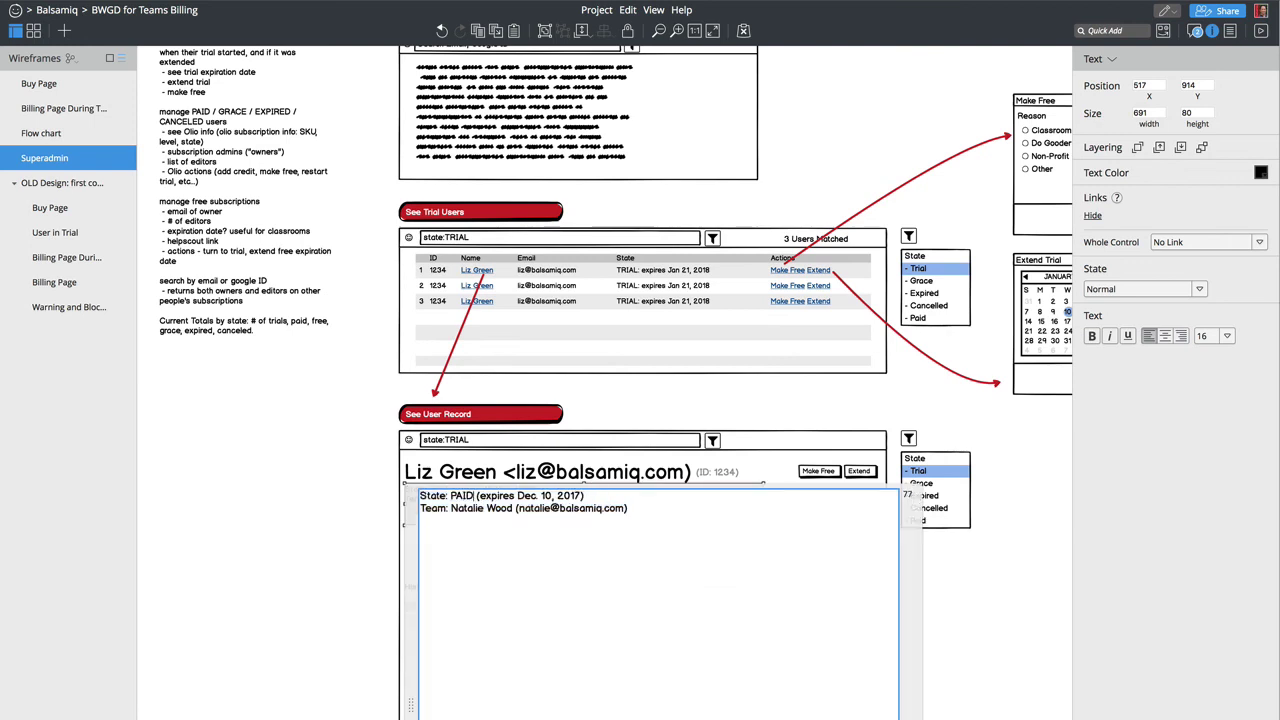
key(Escape)
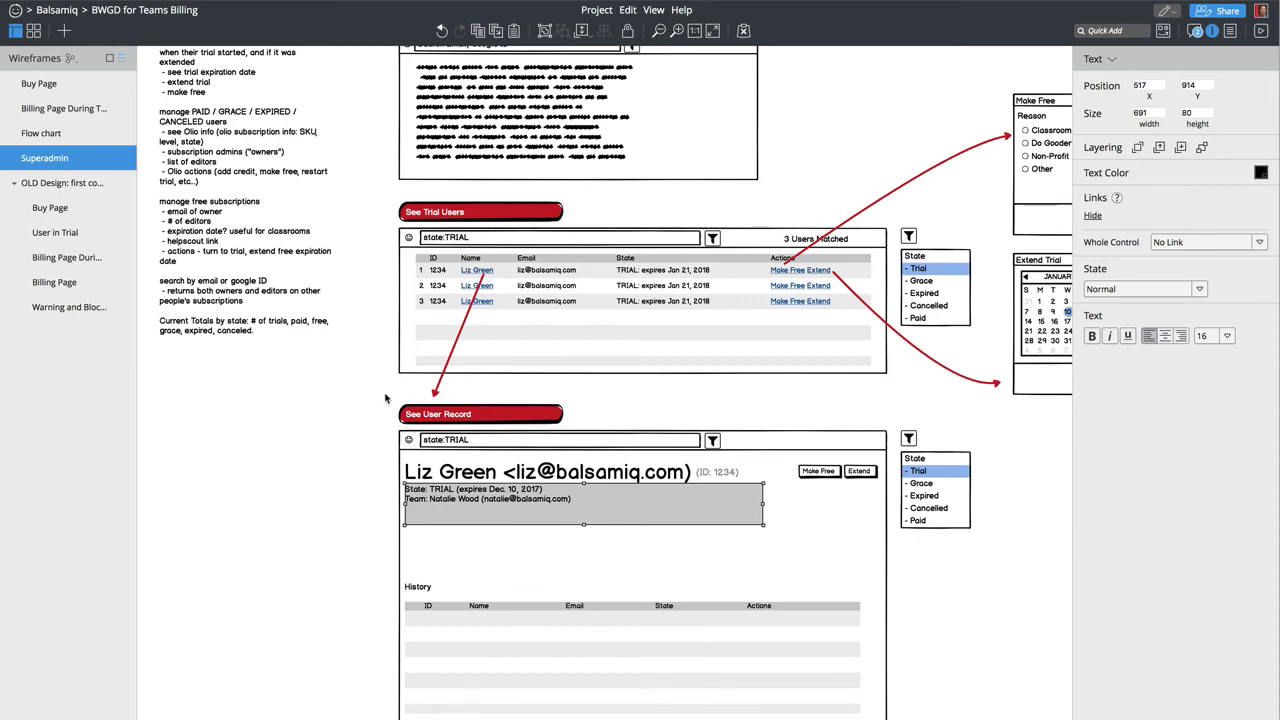
drag(385, 398, 911, 719)
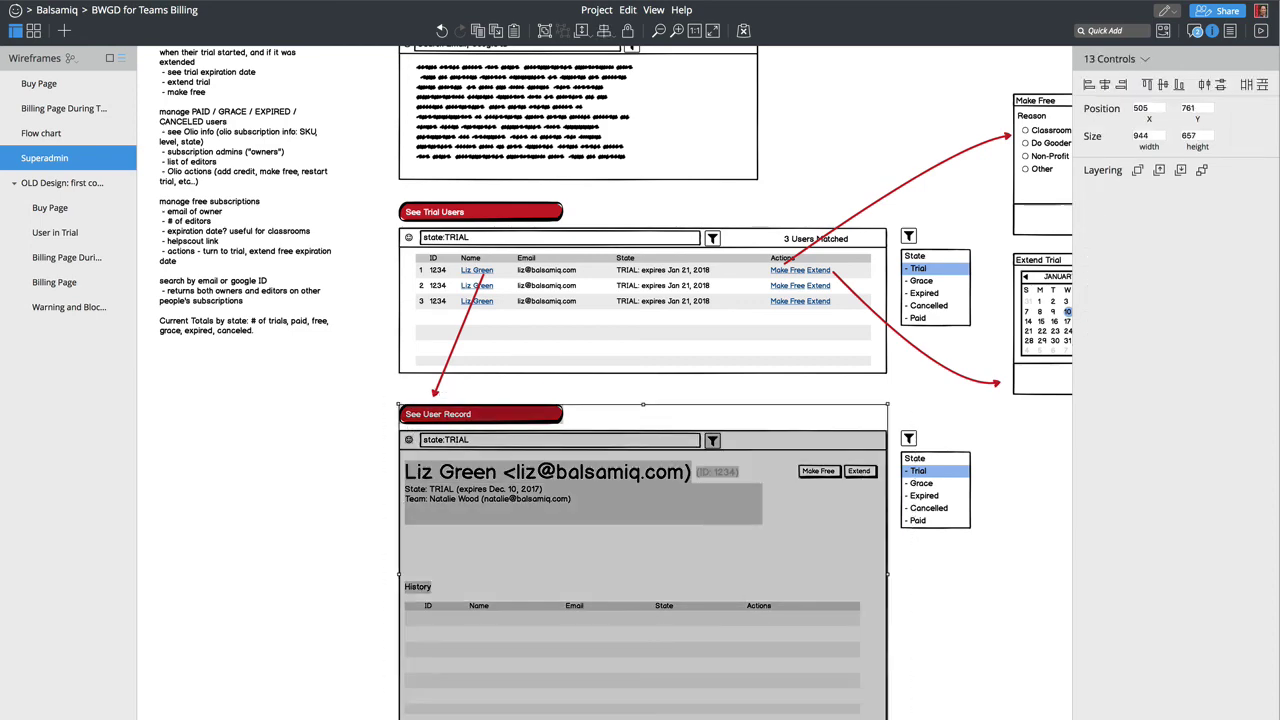
Step: Duplicate the user record panel to the right and delete the copy's filter icon and state list
drag(612, 579, 1112, 662)
click(893, 440)
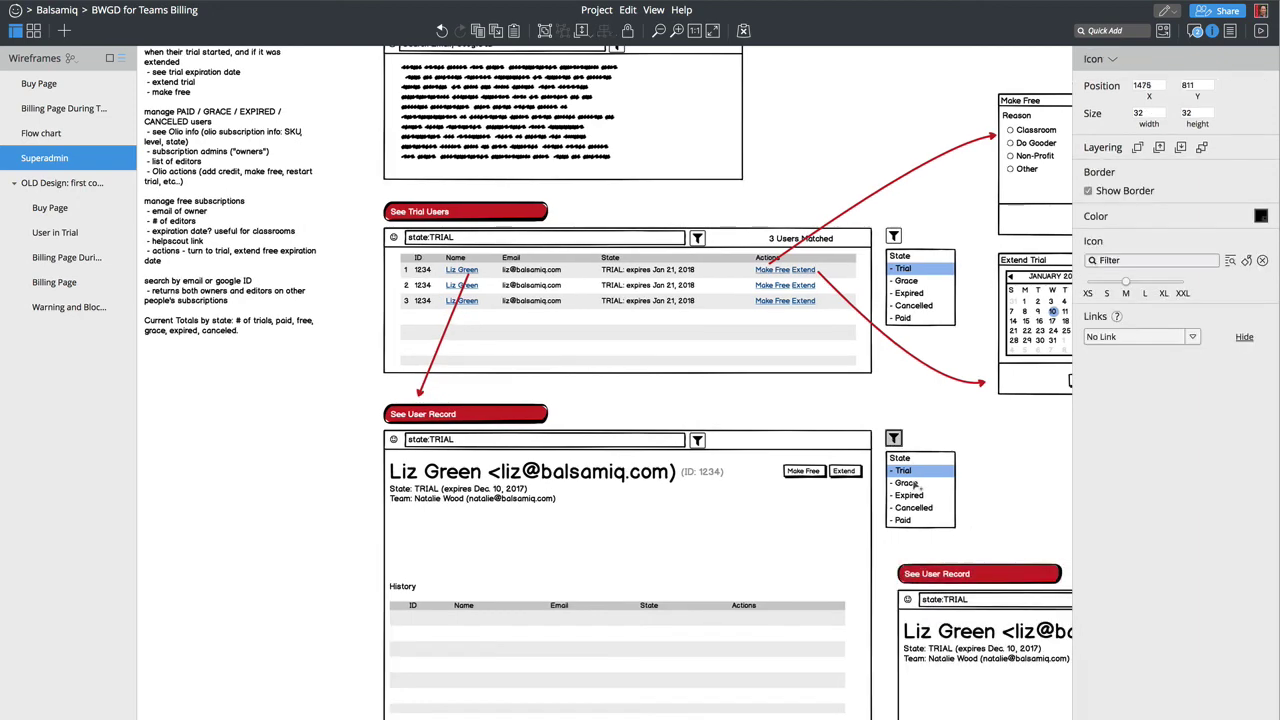
shift+click(917, 485)
key(Delete)
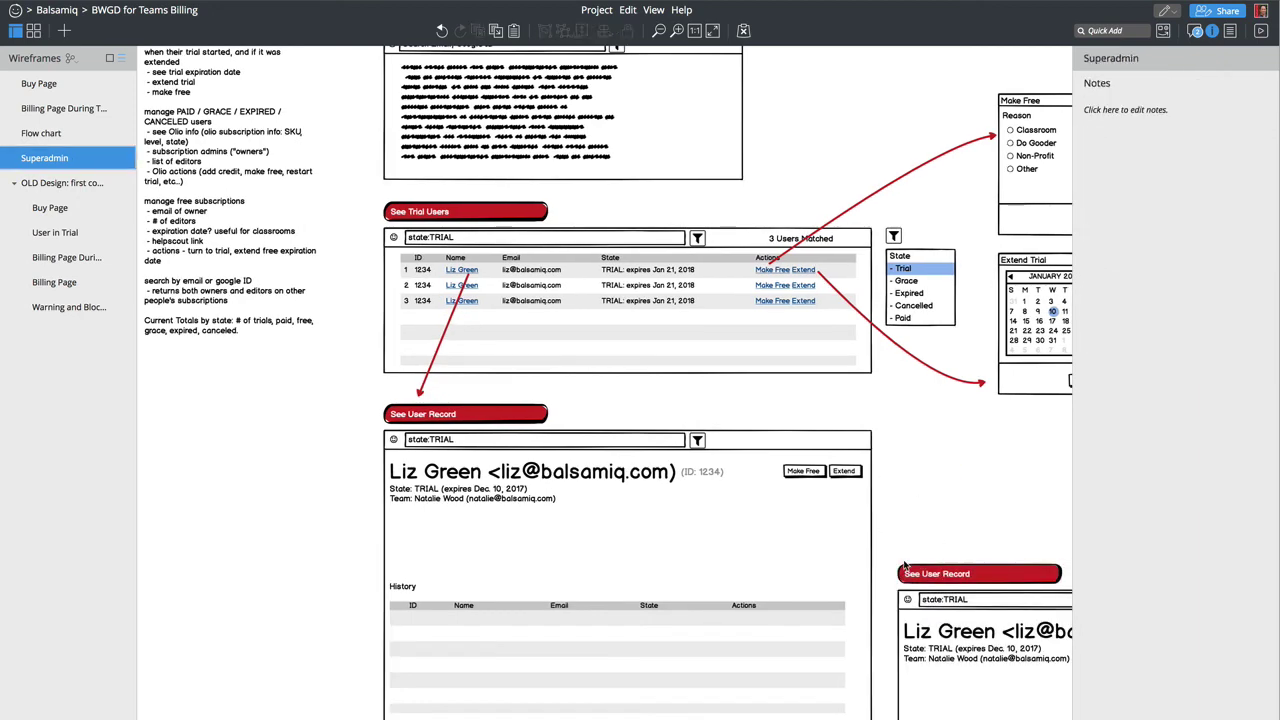
Step: Move the copied panel up level with the original and select its State/Team text
scroll(904, 566, right, 10)
drag(833, 531, 298, 719)
drag(420, 690, 407, 644)
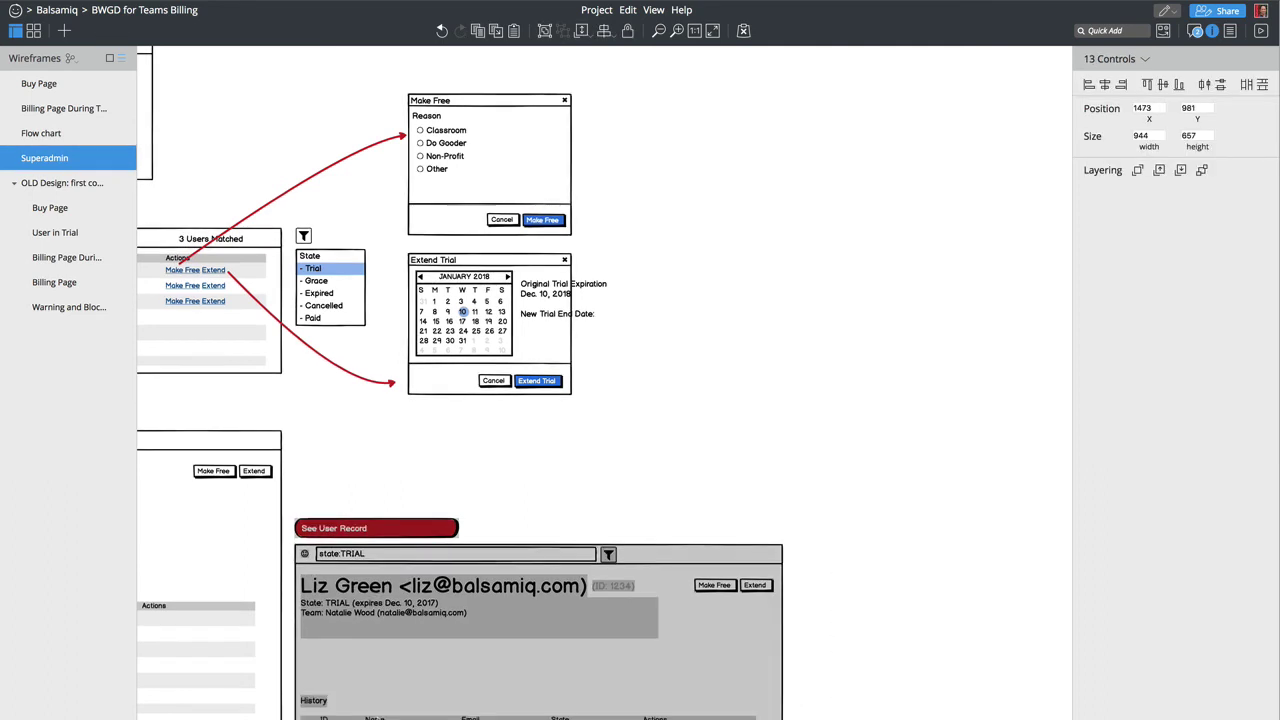
drag(401, 719, 406, 655)
click(392, 504)
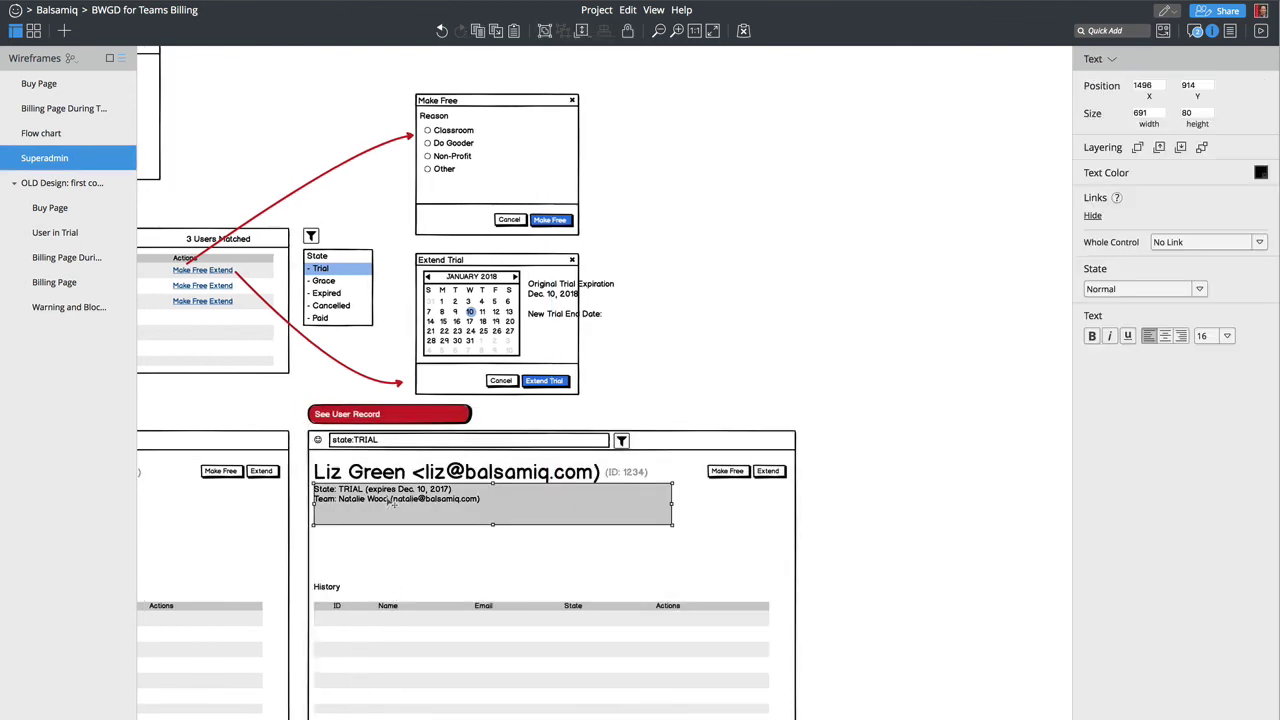
Step: Change the copy's state from TRIAL to PAID and replace the first member's surname
double_click(392, 504)
double_click(364, 495)
text(PAID)
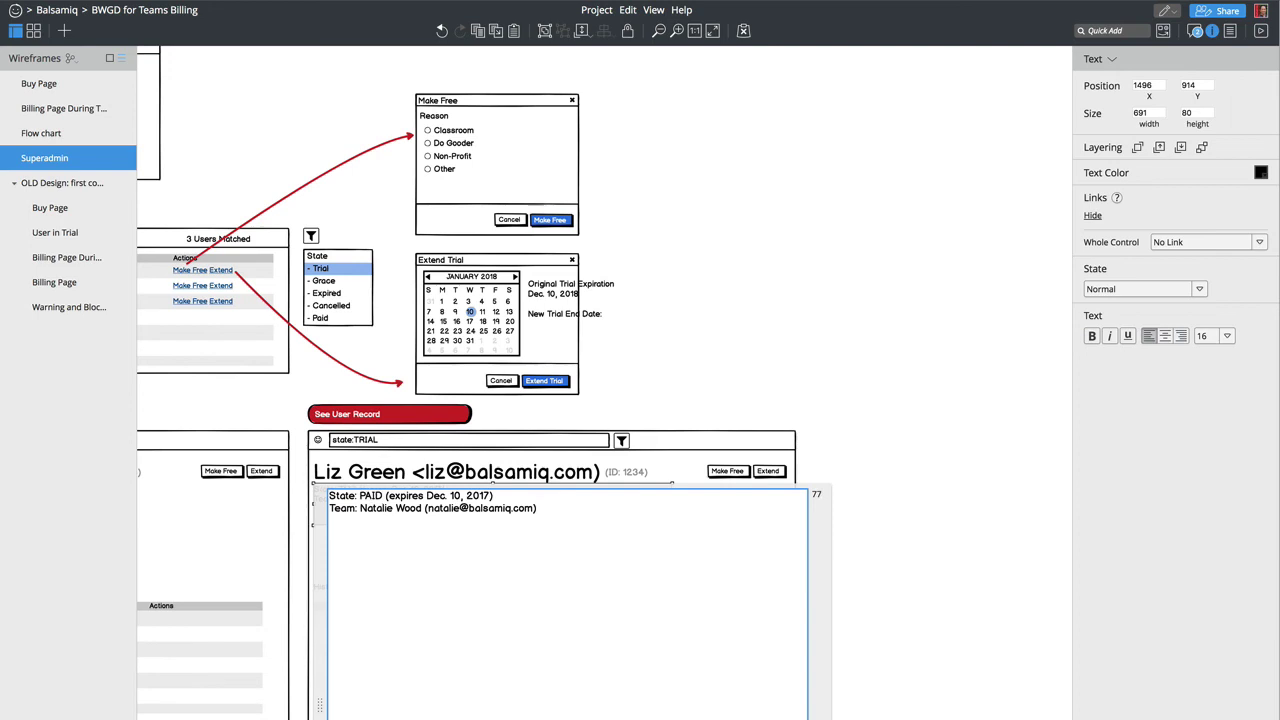
double_click(412, 506)
key(BackSpace)
key(BackSpace)
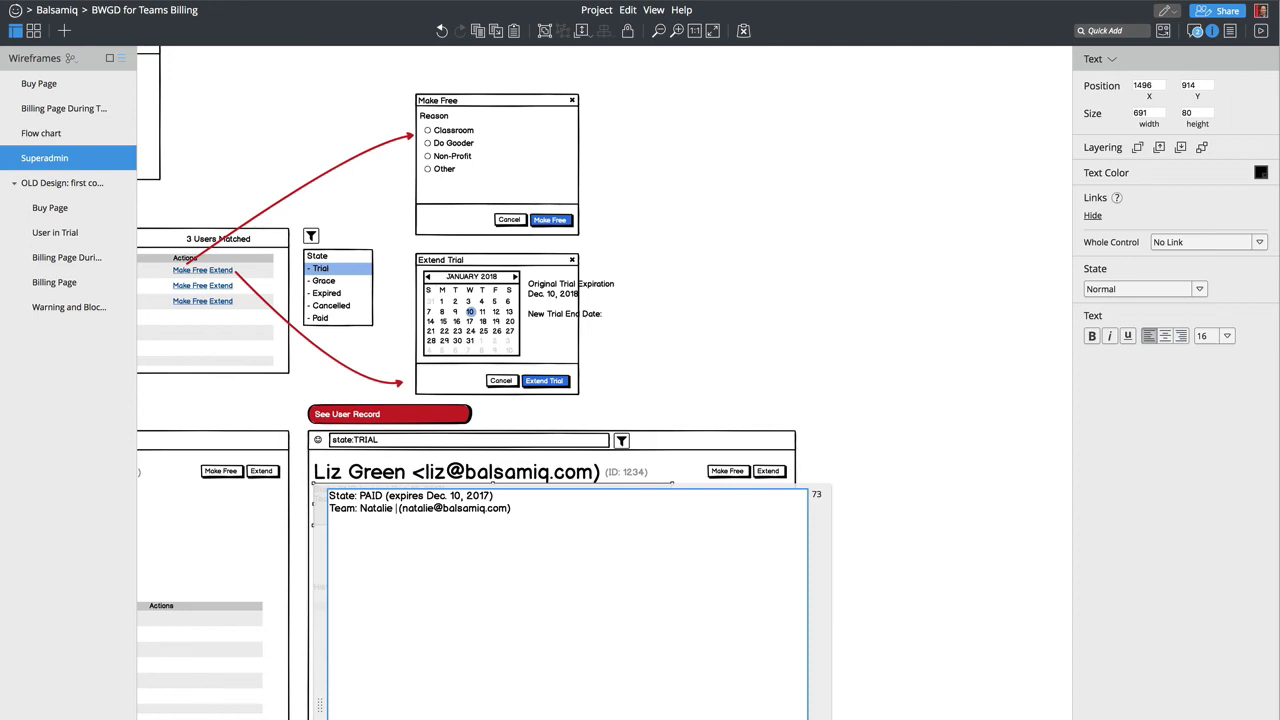
text(Gould)
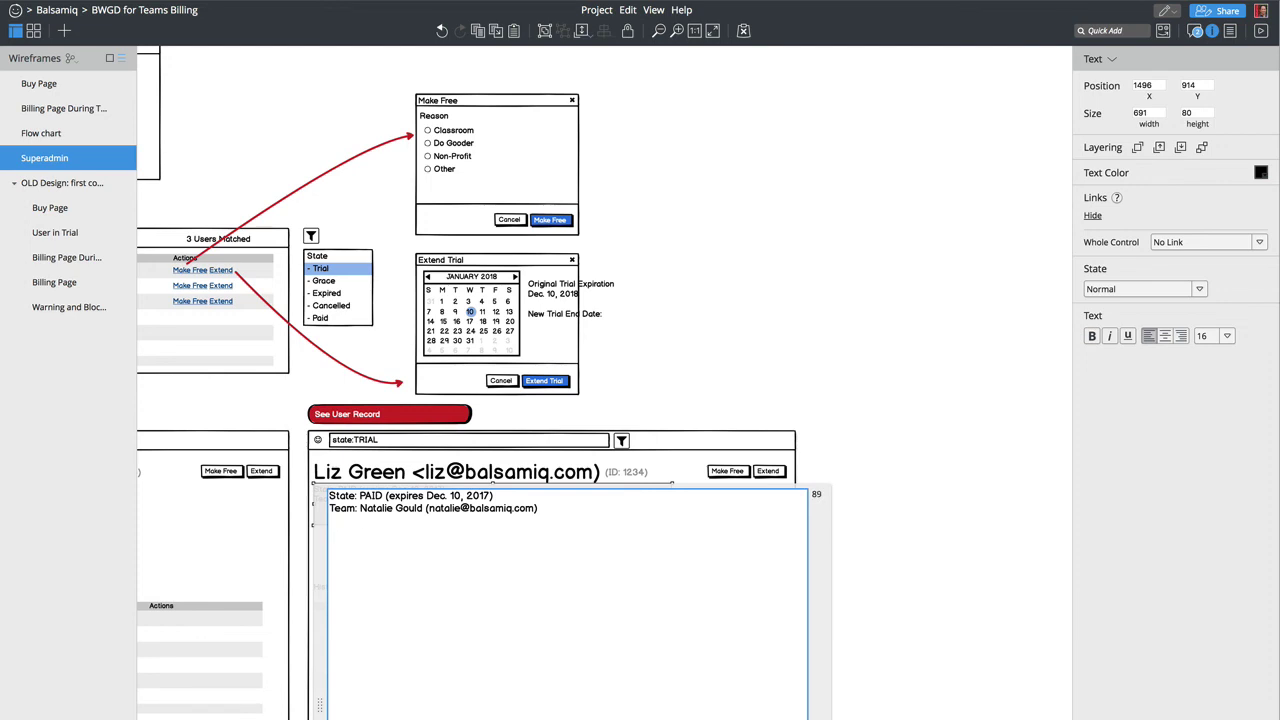
key(Return)
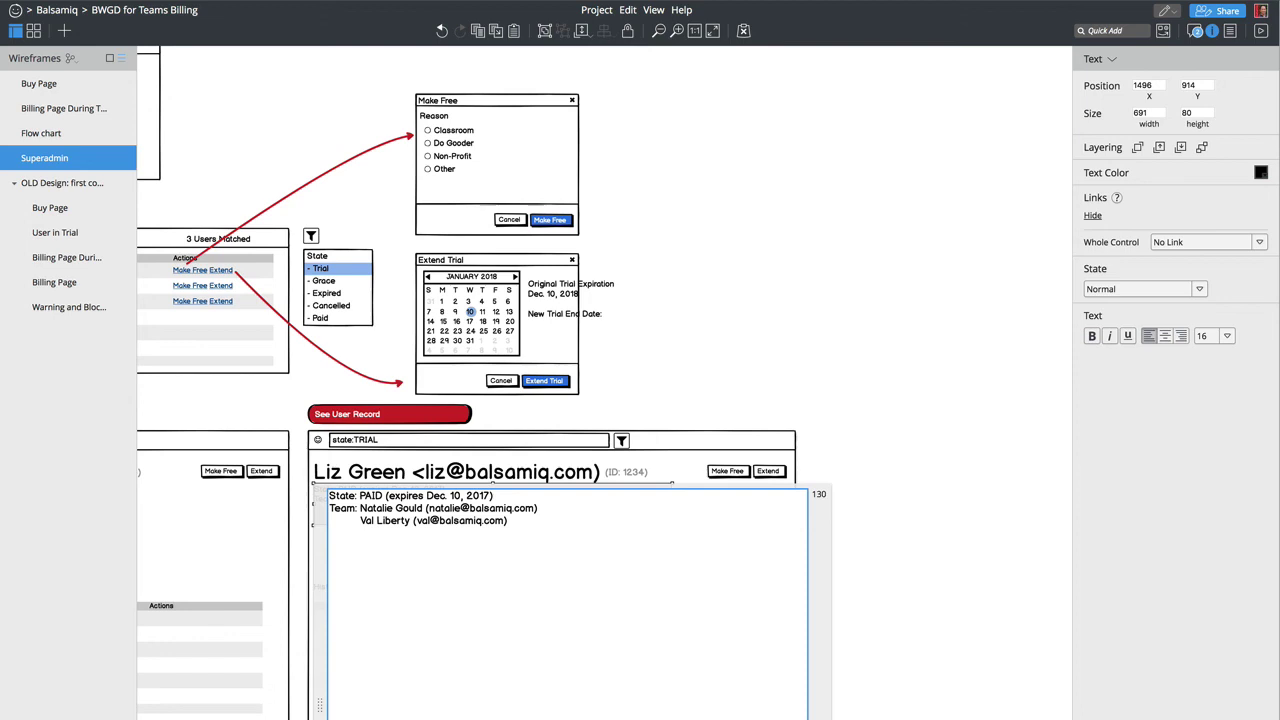
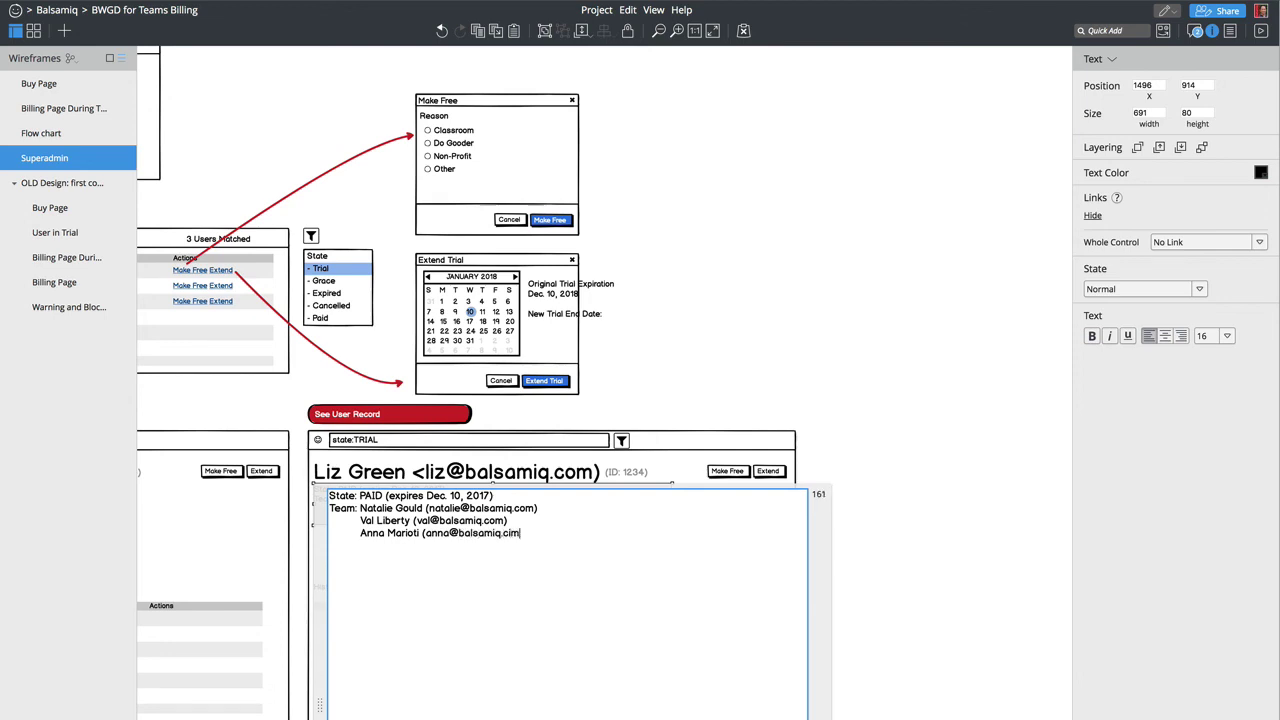
text([)
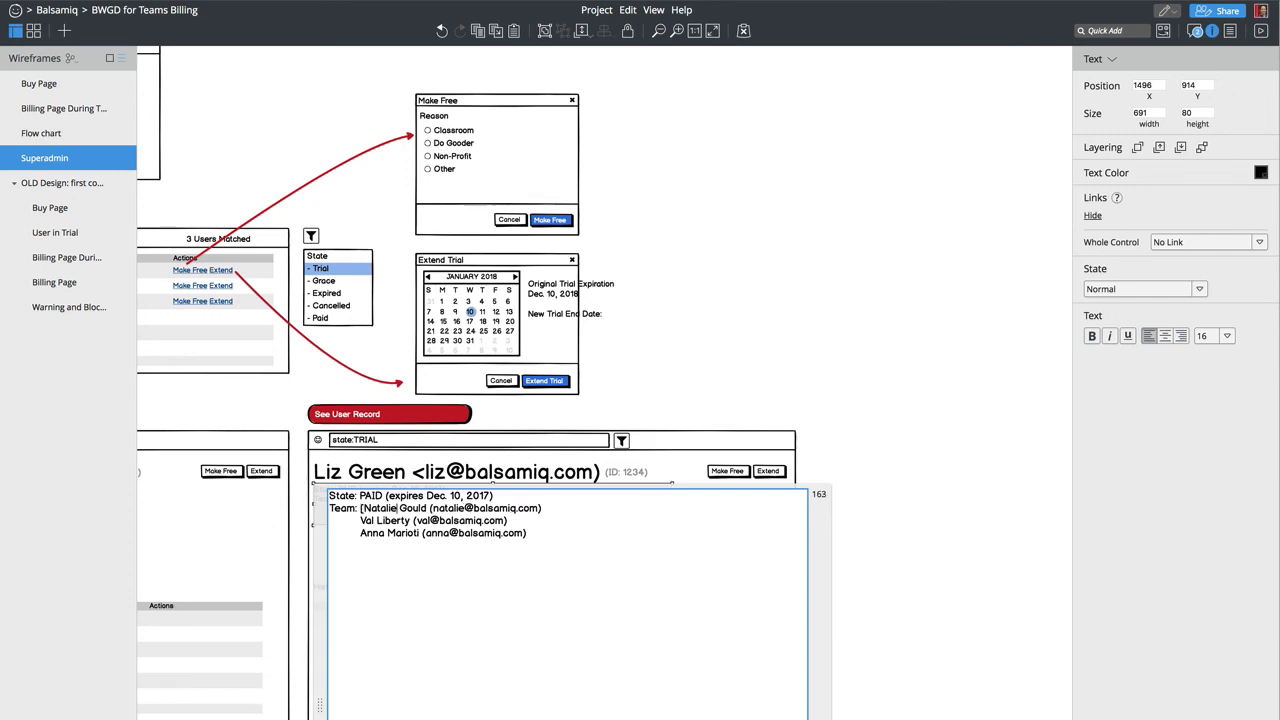
Step: Wrap each of the three member names in [ ] so they render as links
click(427, 508)
text(])
text(p)
key(BackSpace)
text([)
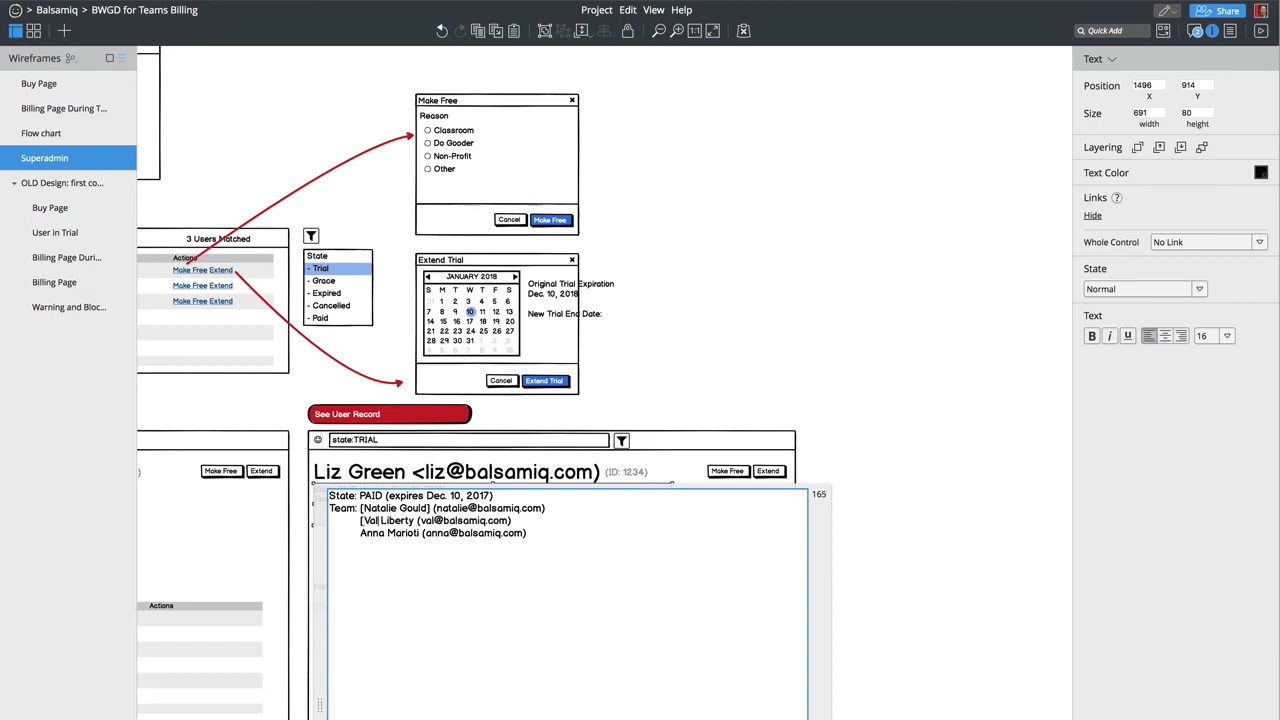
text(])
click(418, 533)
text([)
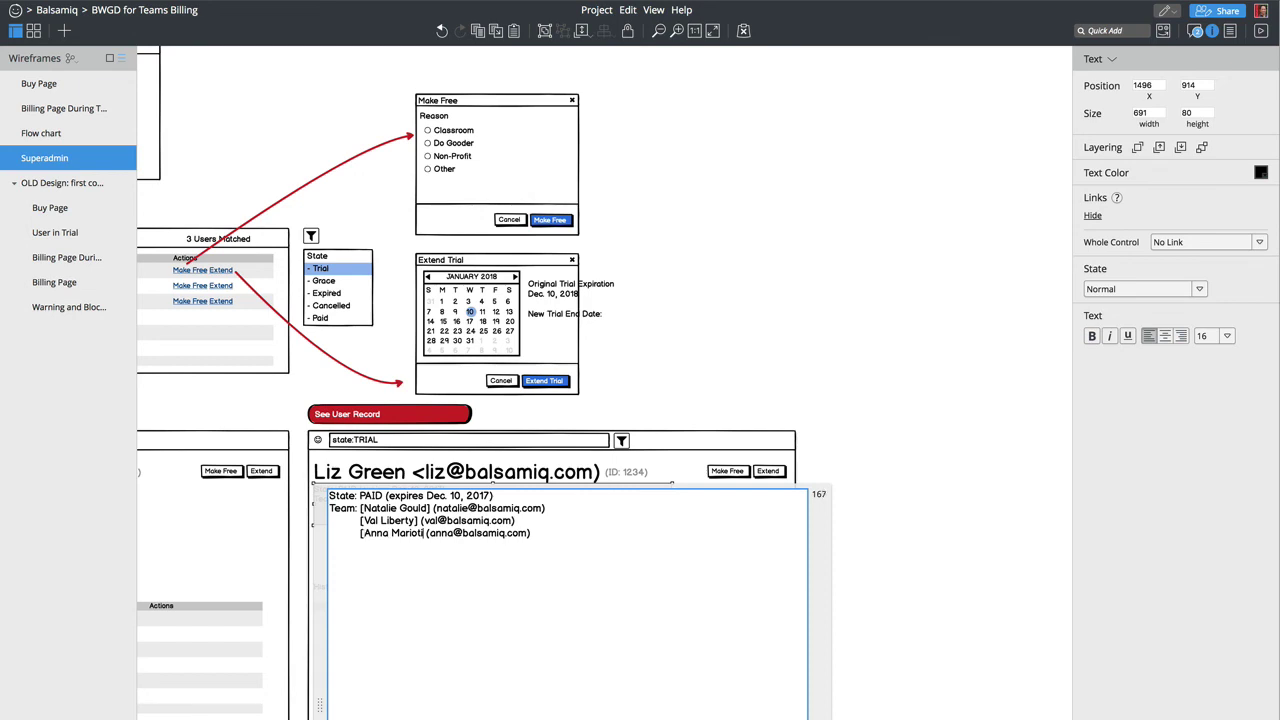
text(])
key(ctrl+Return)
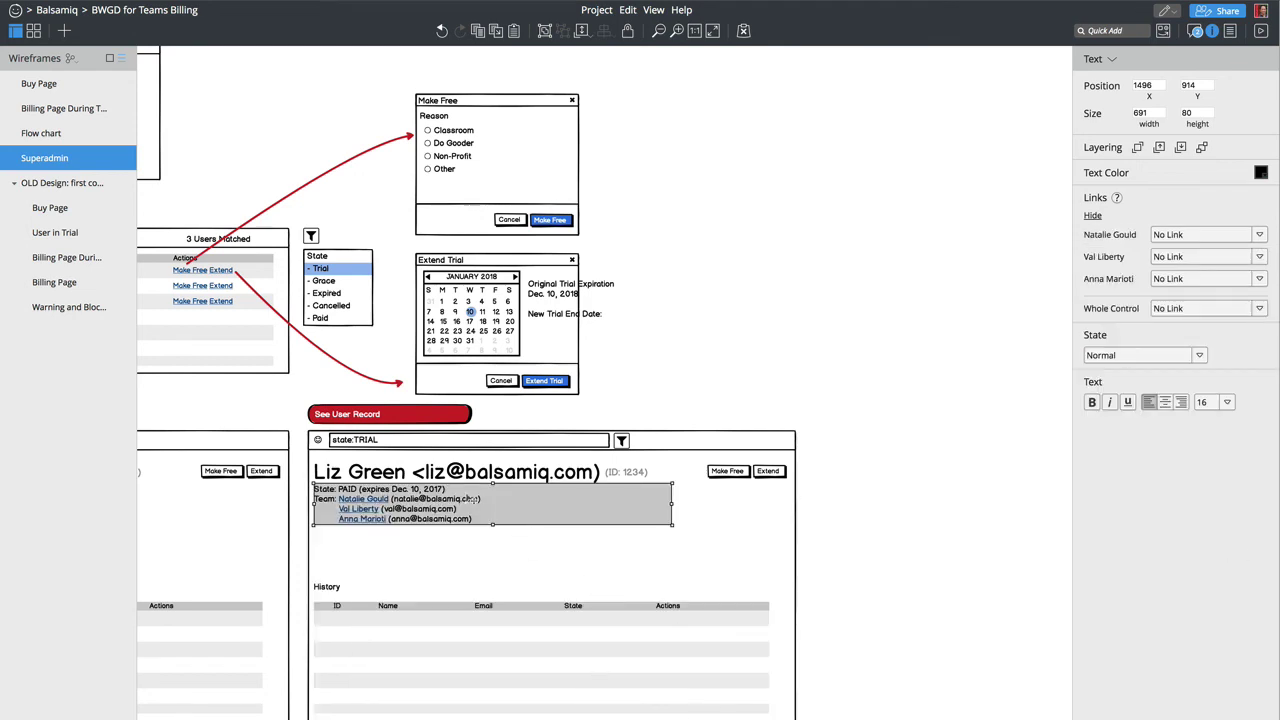
double_click(466, 500)
click(555, 512)
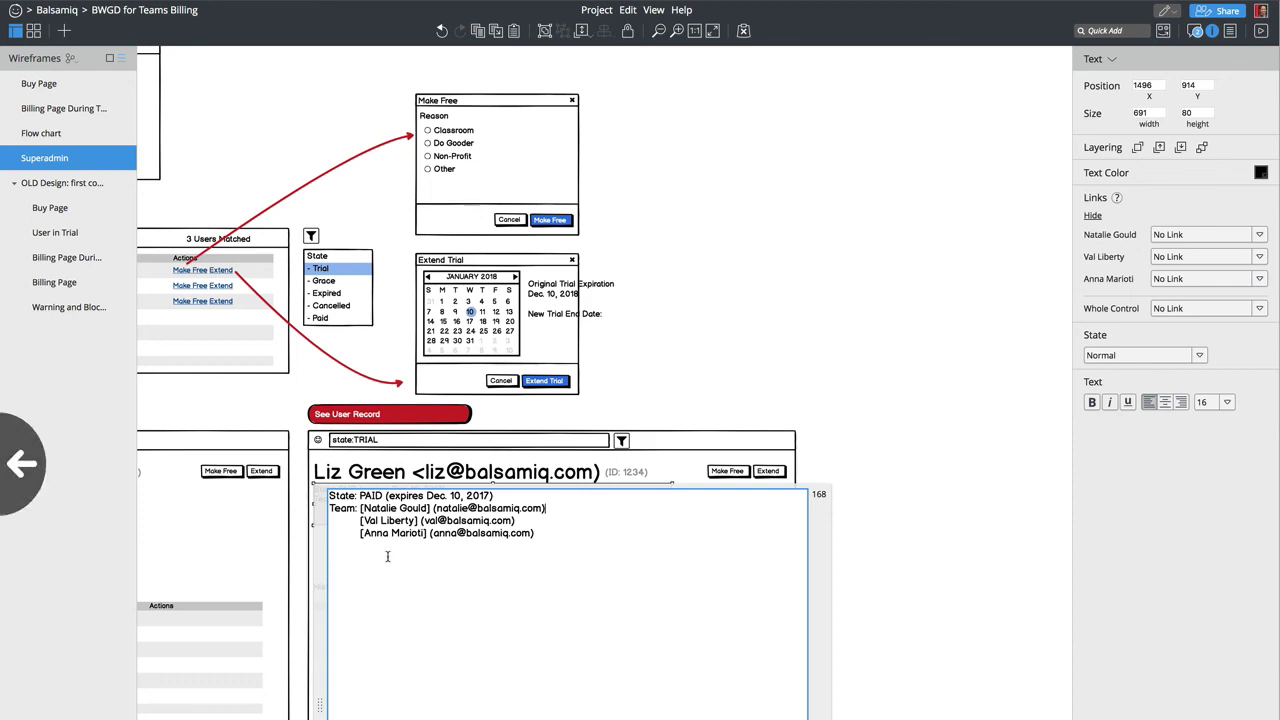
Step: Relabel the callout above the copied record from 'See User Record' to 'When State is Paid'
scroll(387, 556, left, 5)
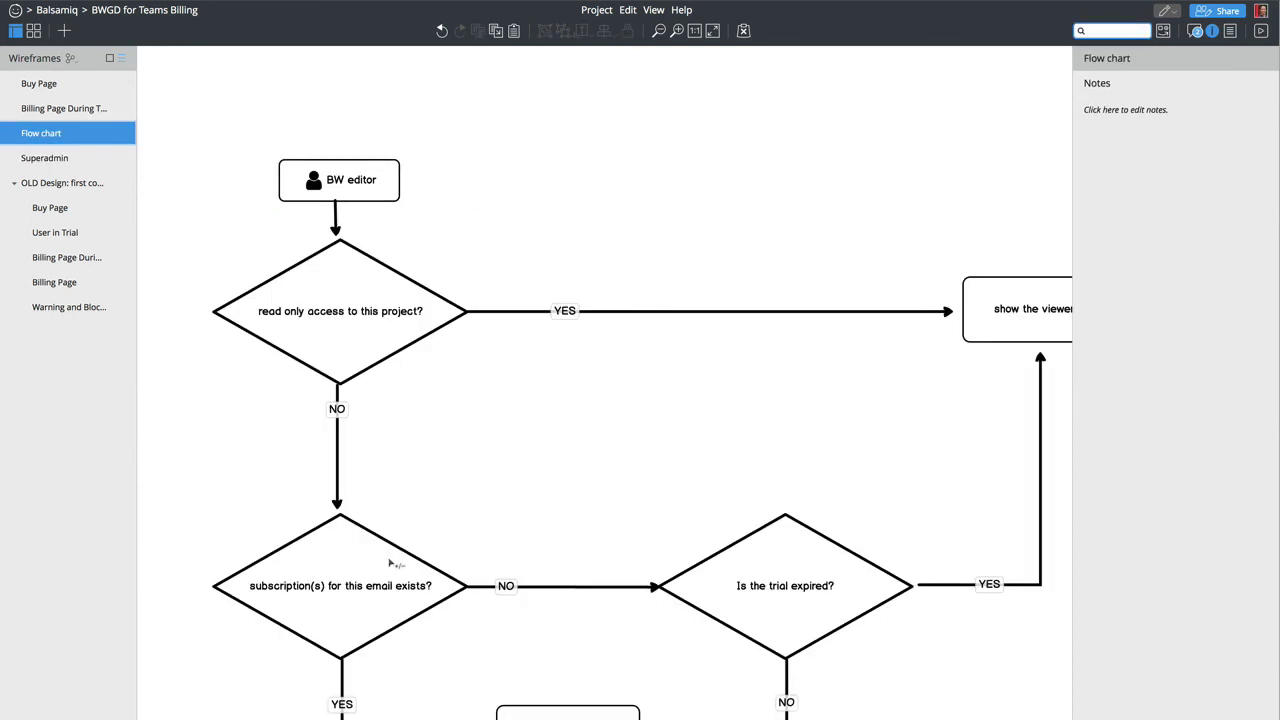
scroll(395, 562, right, 5)
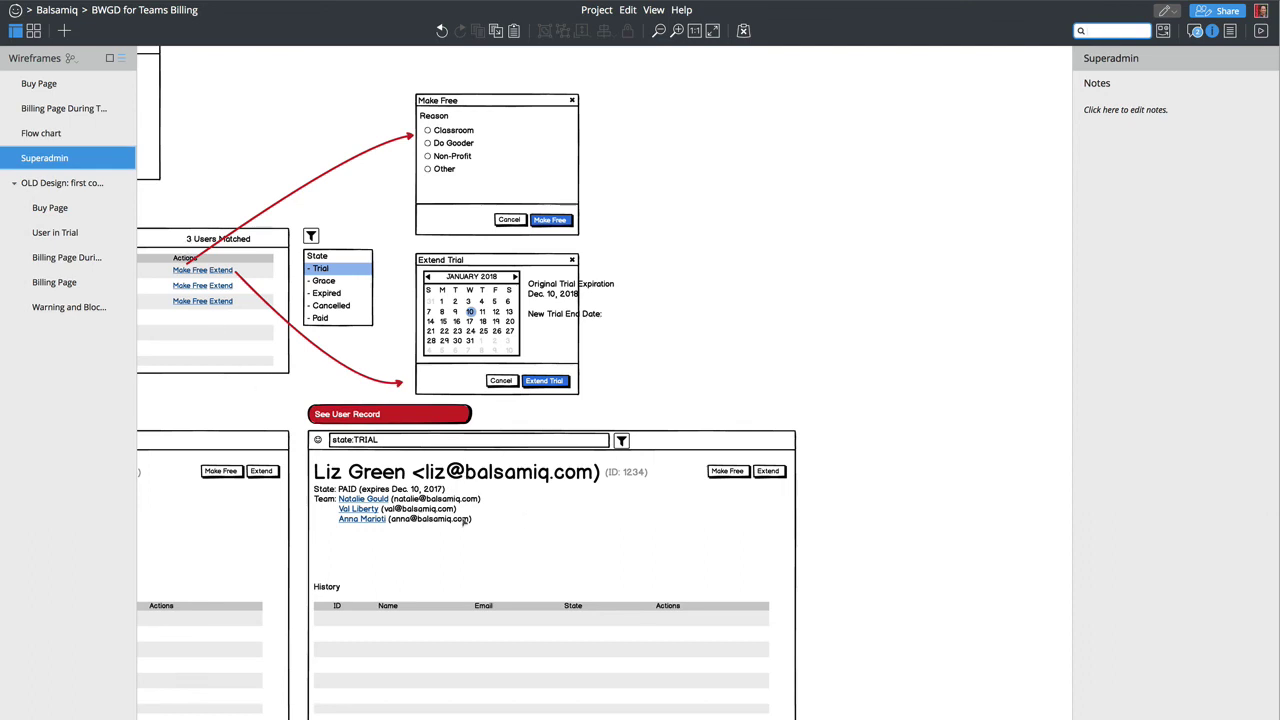
scroll(549, 595, left, 6)
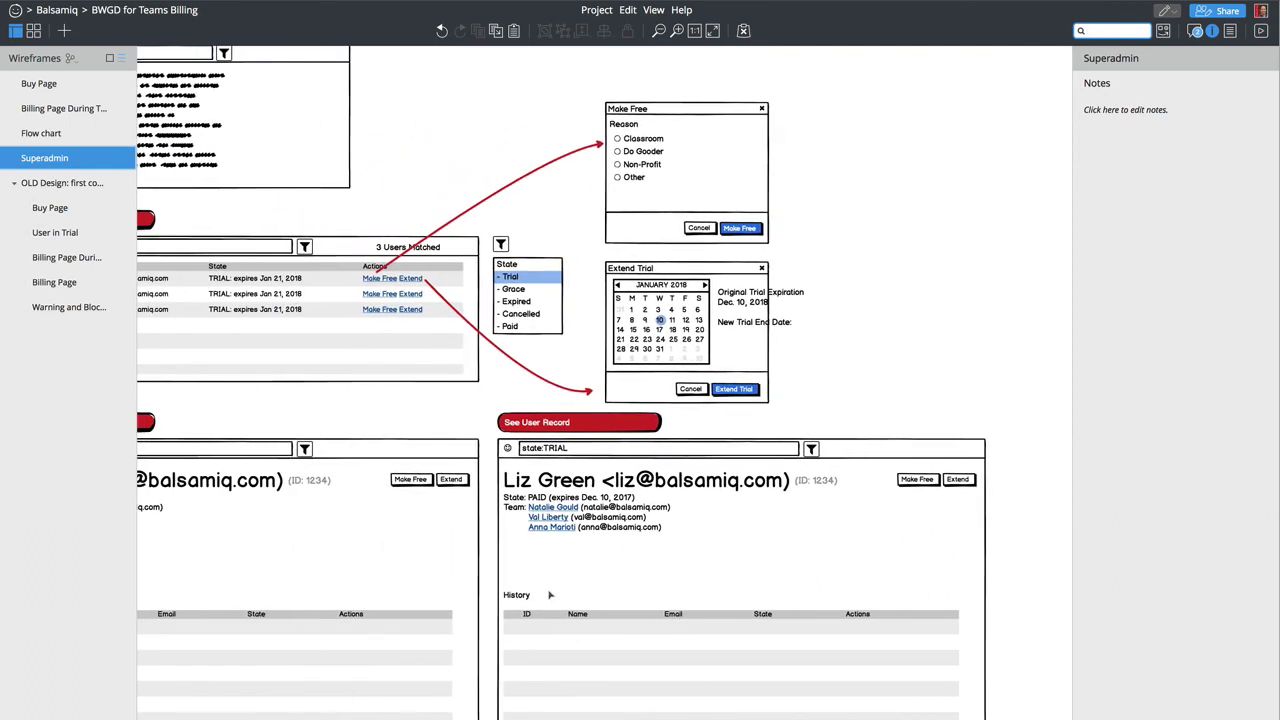
scroll(549, 595, left, 2)
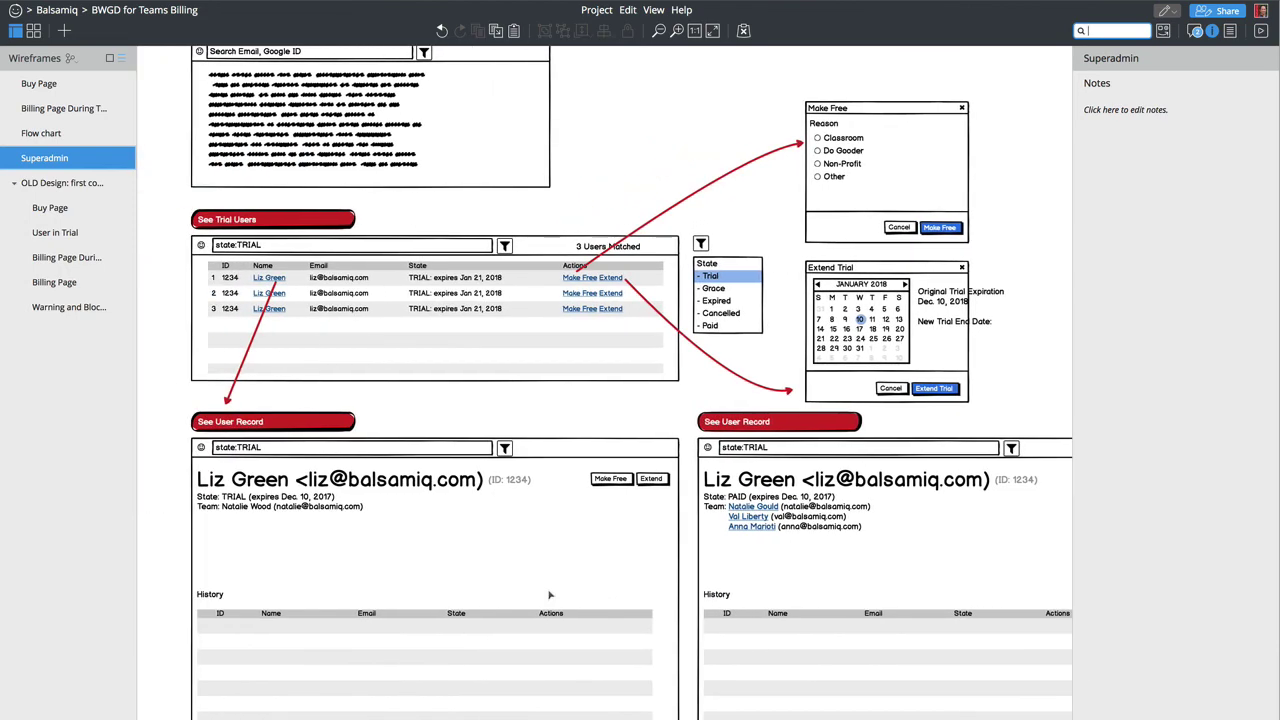
click(762, 425)
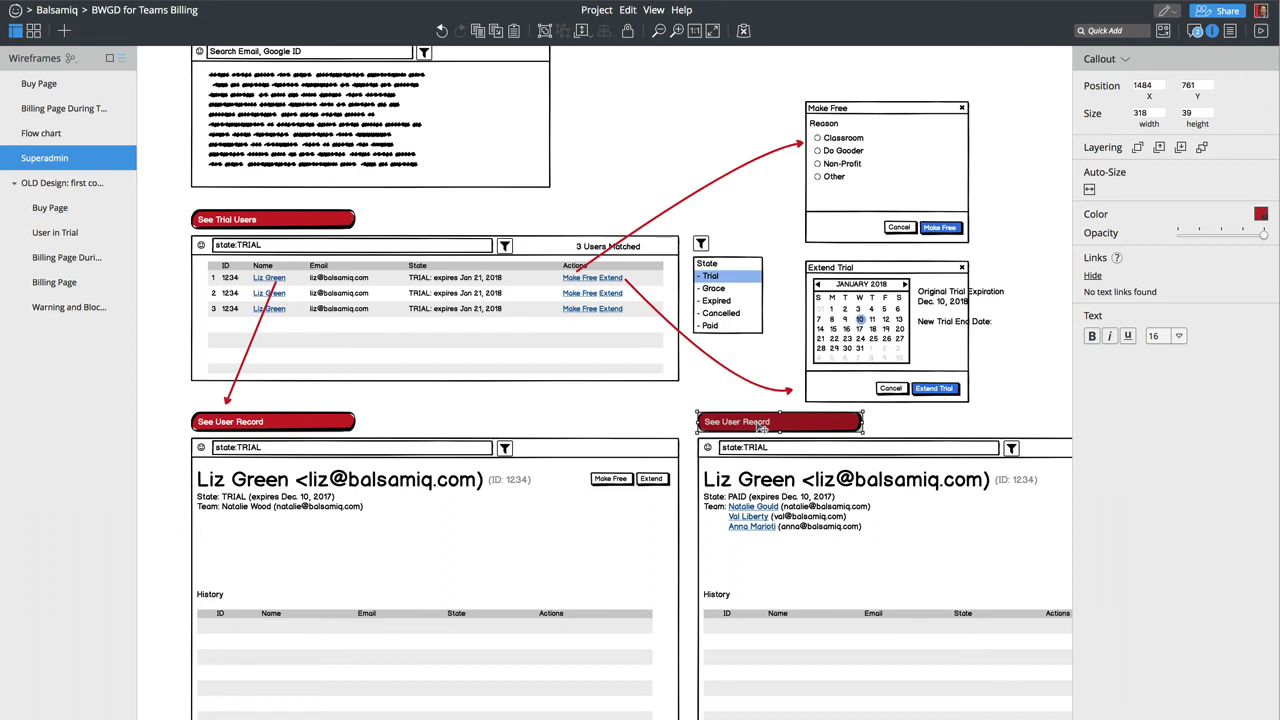
double_click(760, 423)
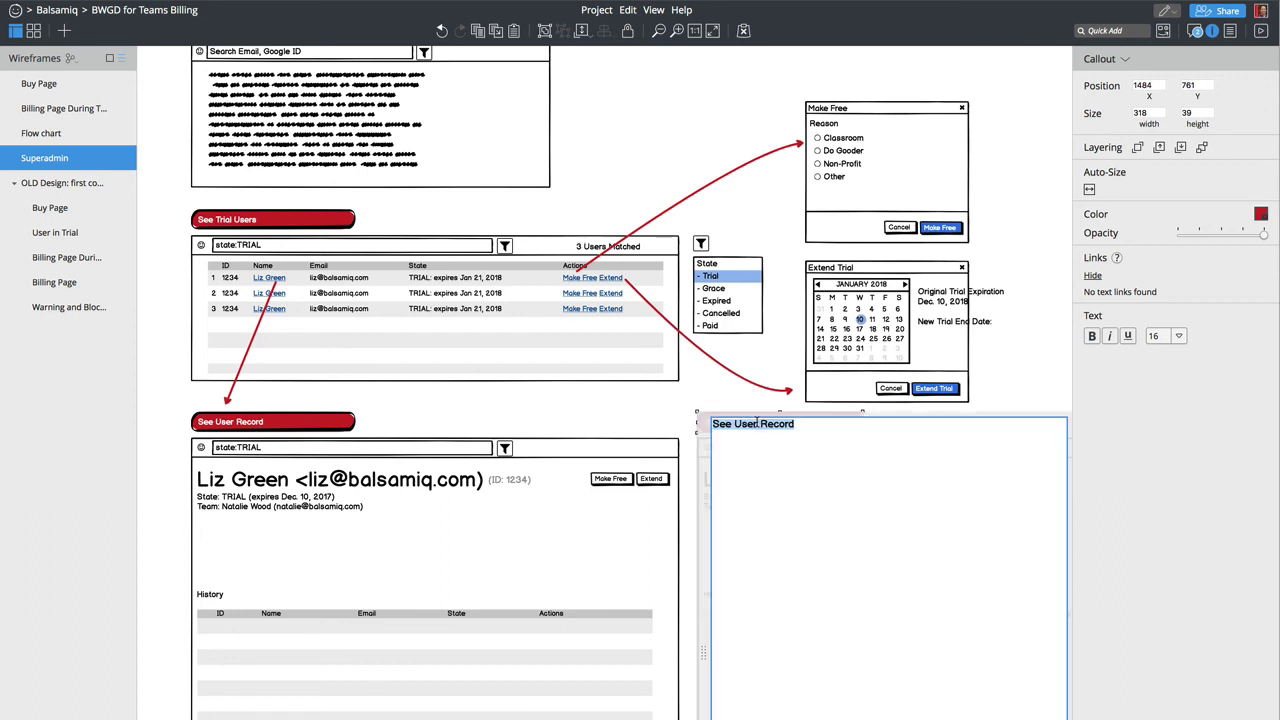
key(BackSpace)
text(When)
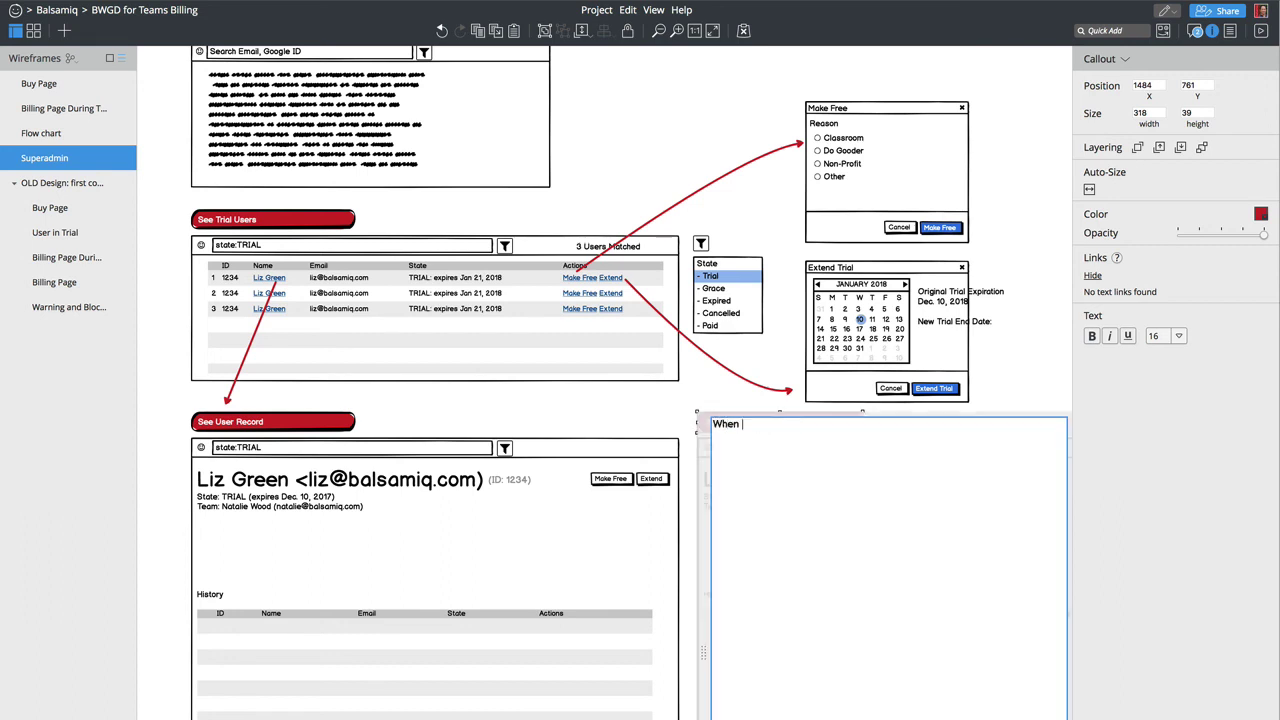
text(State is Paid)
key(Return)
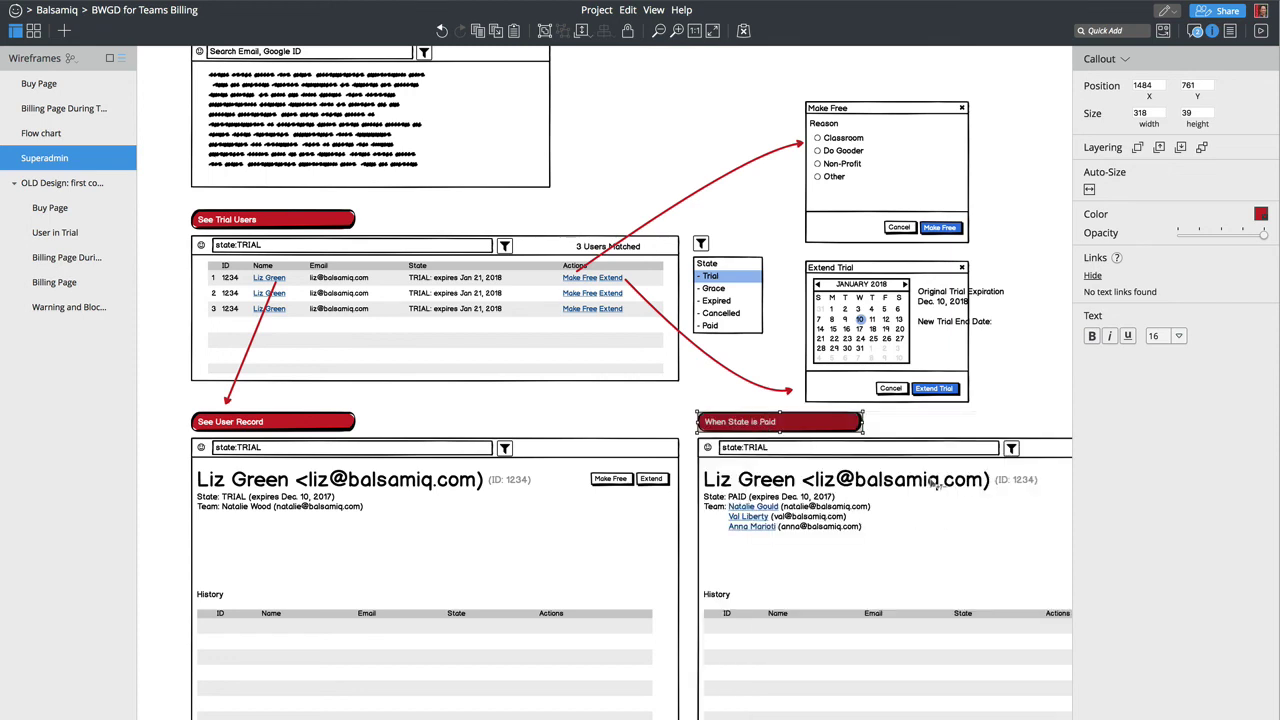
Step: Append '(Owner)' after the first team member's e-mail in the paid record
double_click(852, 516)
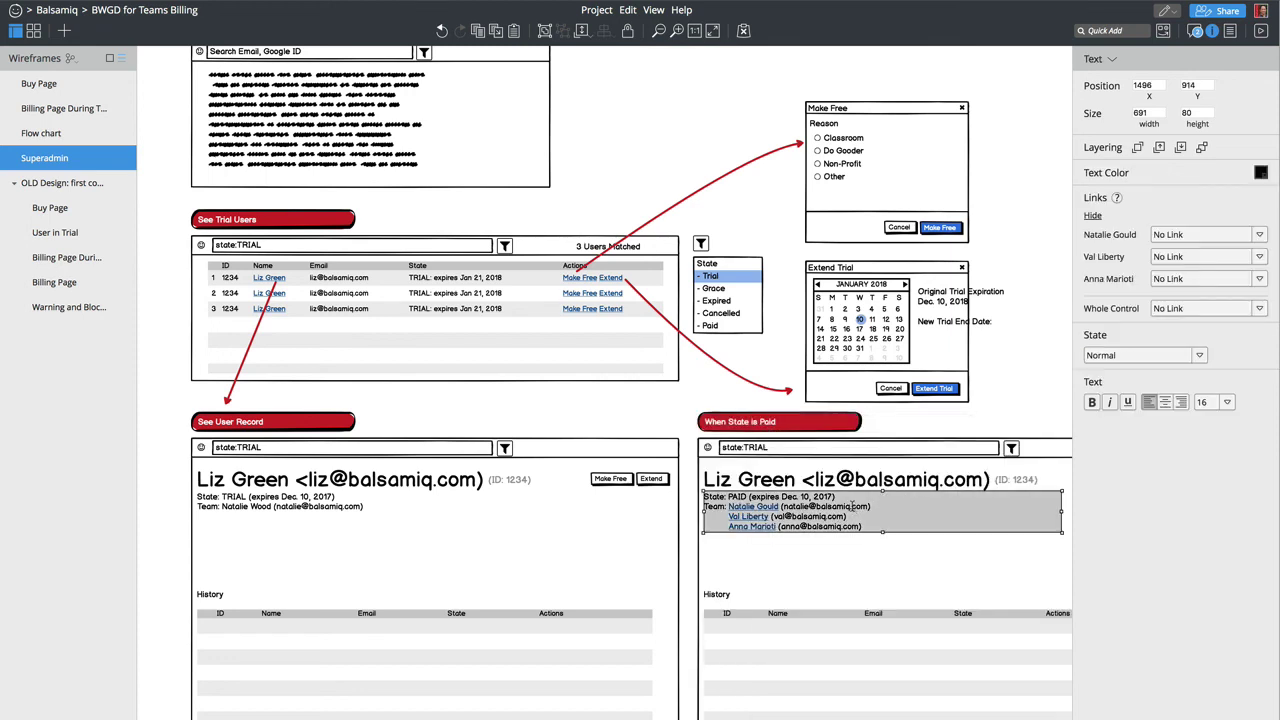
click(949, 516)
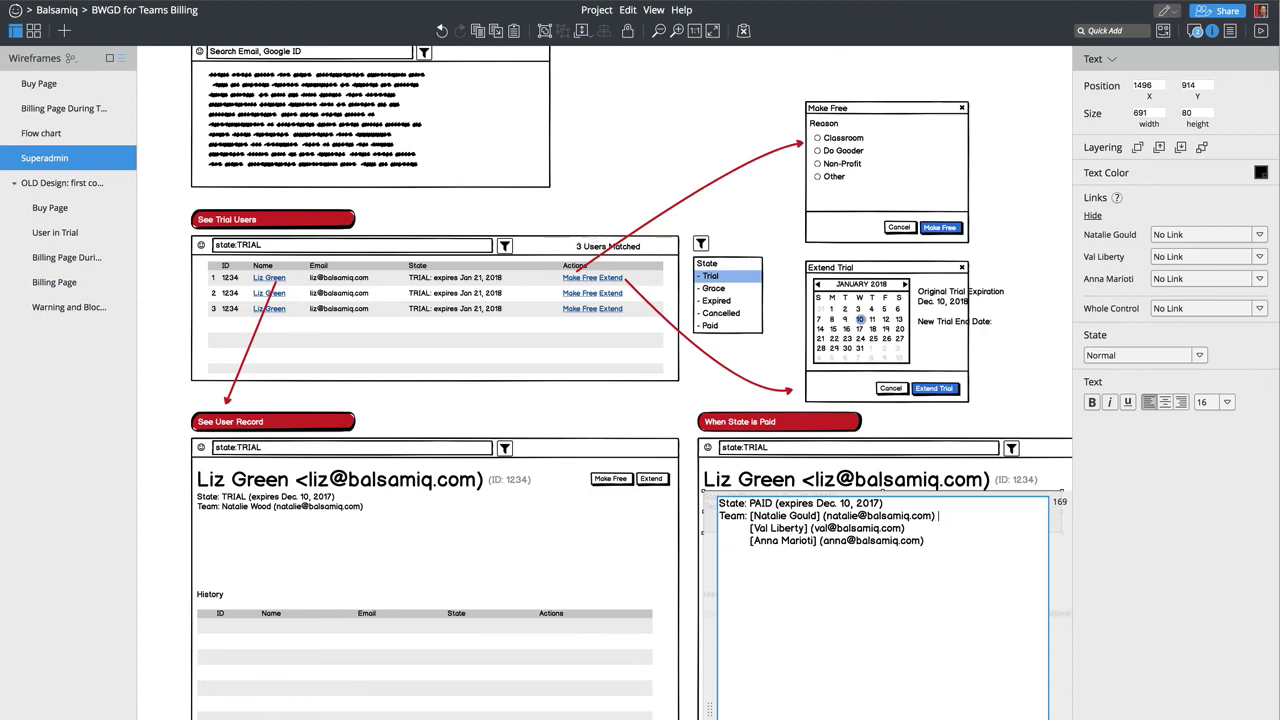
text((Owner))
key(Escape)
key(Escape)
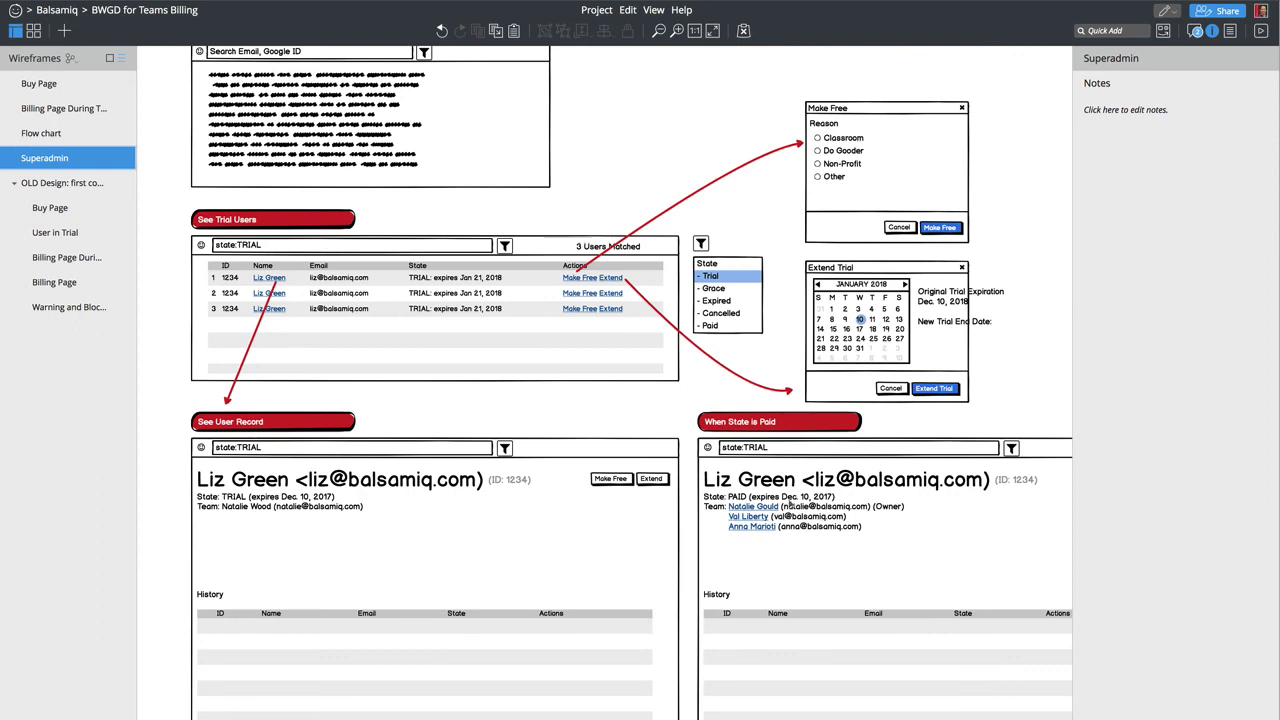
scroll(783, 557, right, 2)
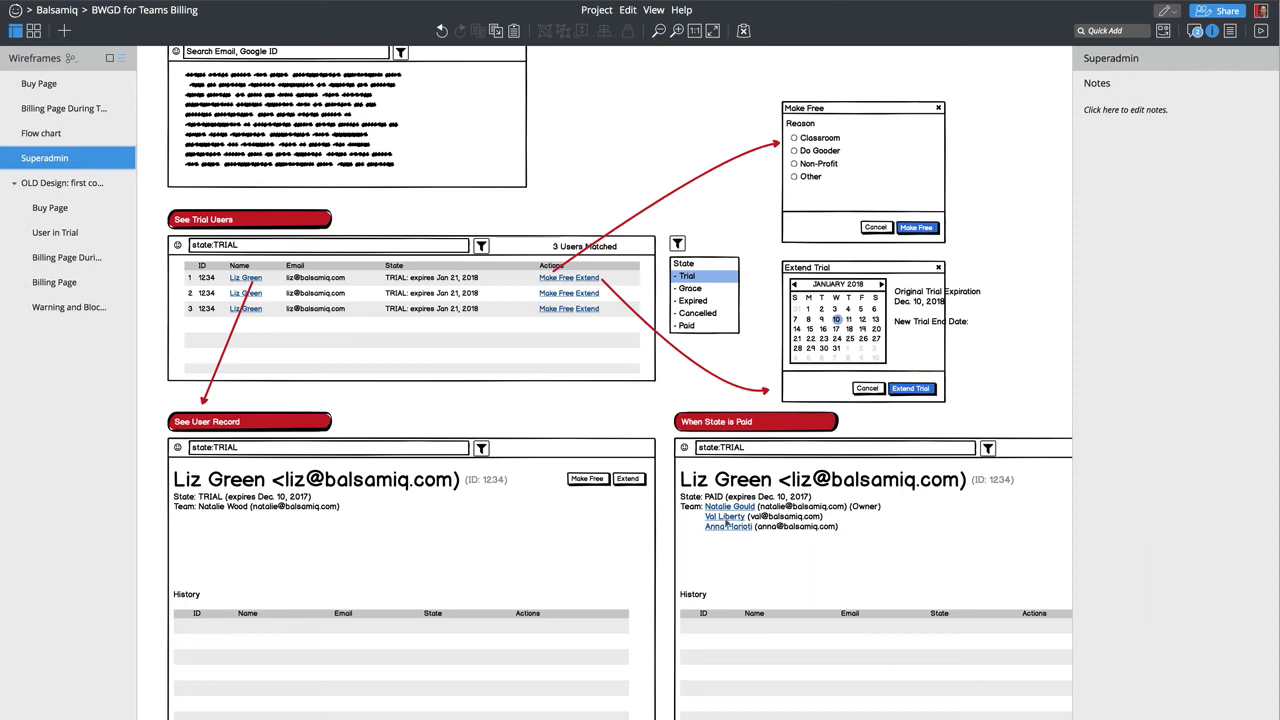
Step: Delete the Team line from the trial record, leaving only the State line
double_click(206, 505)
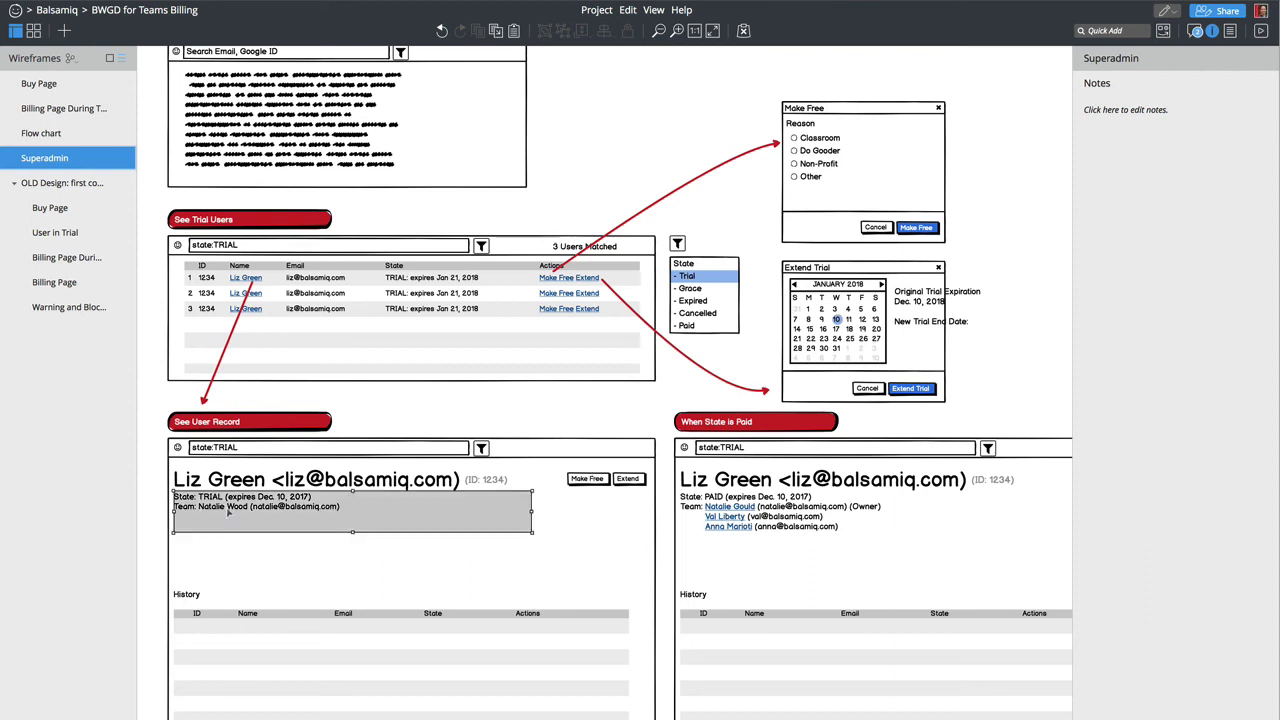
triple_click(209, 516)
key(BackSpace)
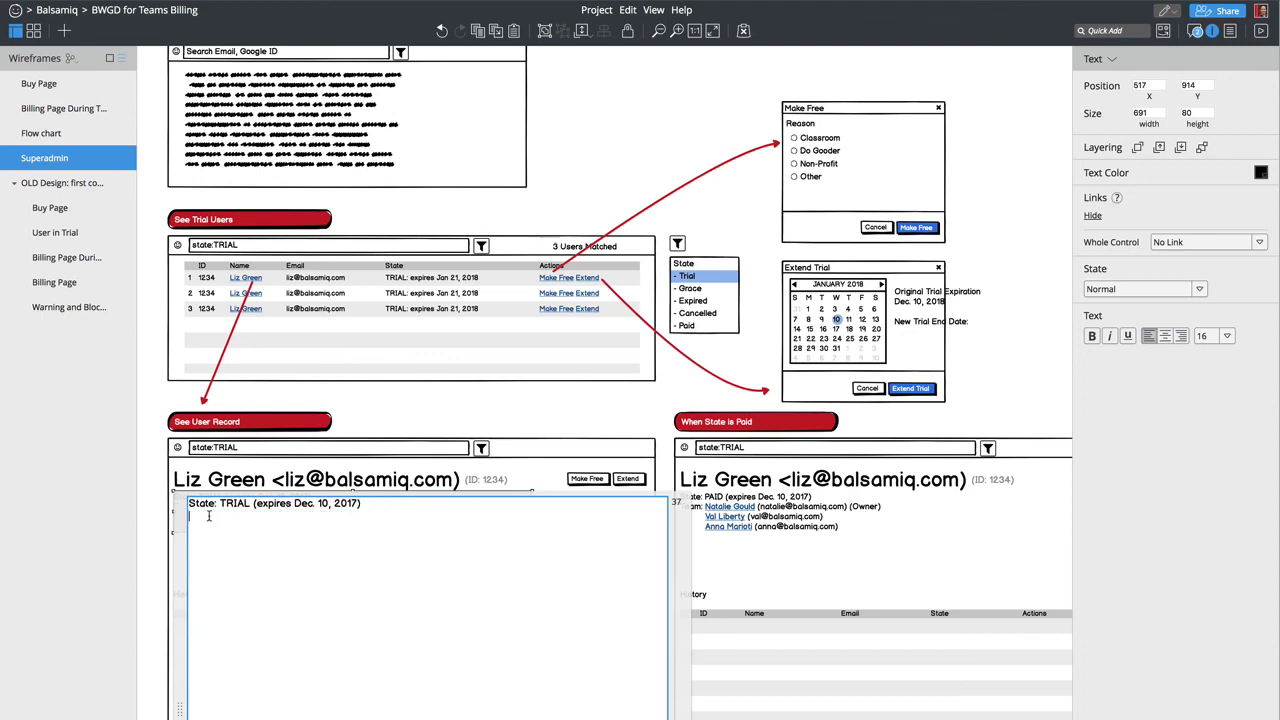
click(113, 549)
click(162, 630)
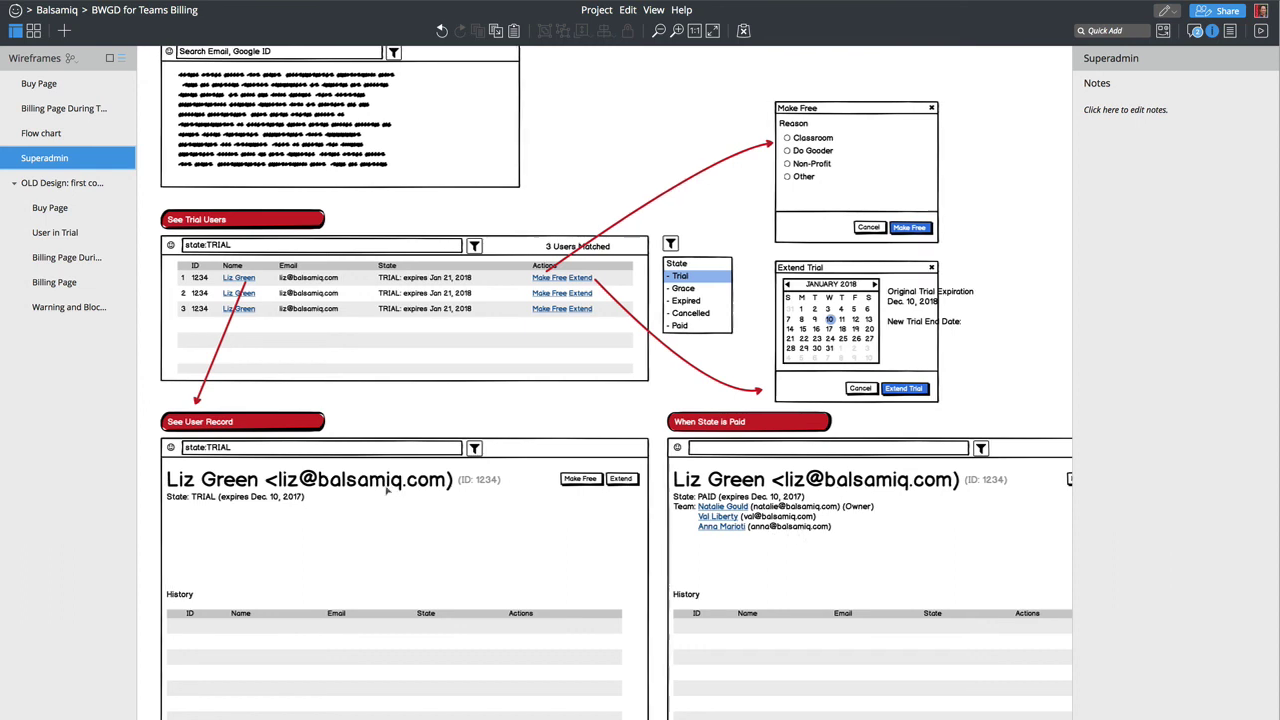
Step: Append ' (' to the end of the trial record's 'See User Record' callout label
scroll(600, 500, left, 2)
double_click(313, 423)
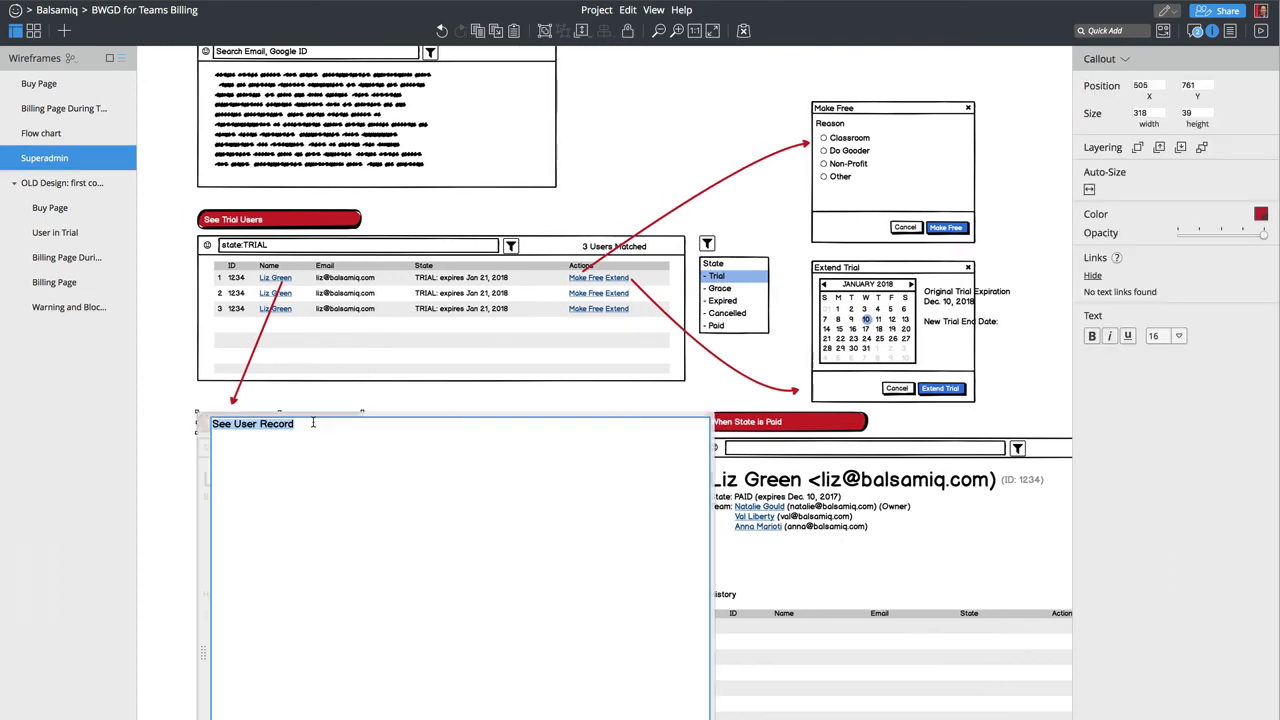
key(Right)
text(()
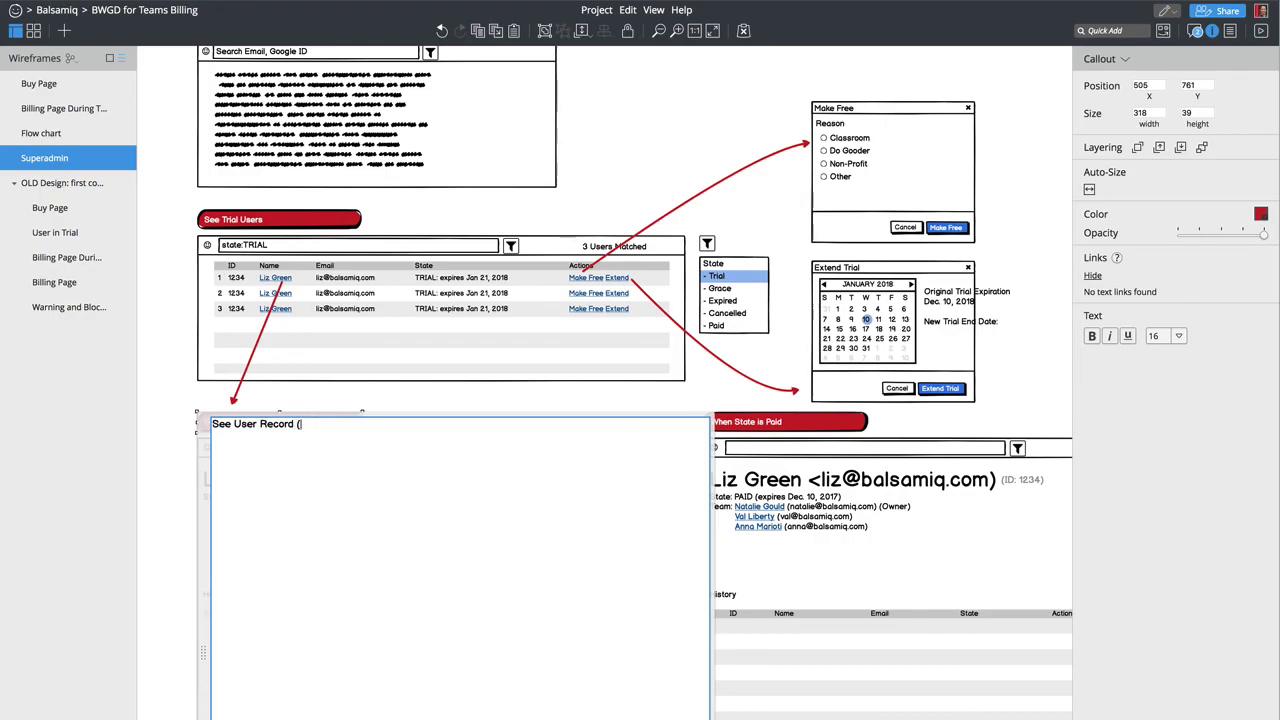